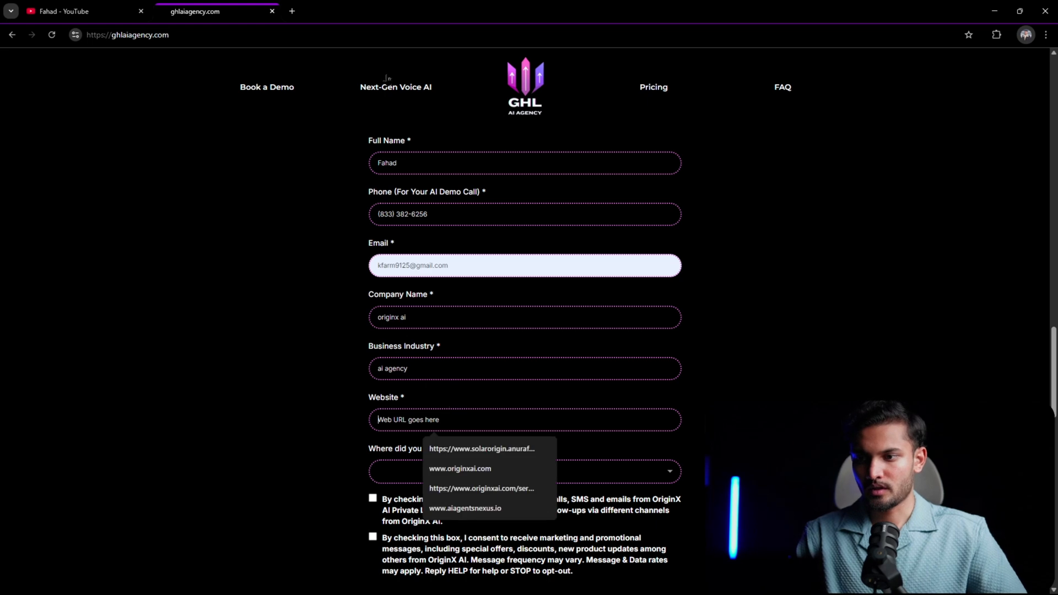
click(432, 35)
key(ctrl+c)
click(435, 419)
key(ctrl+v)
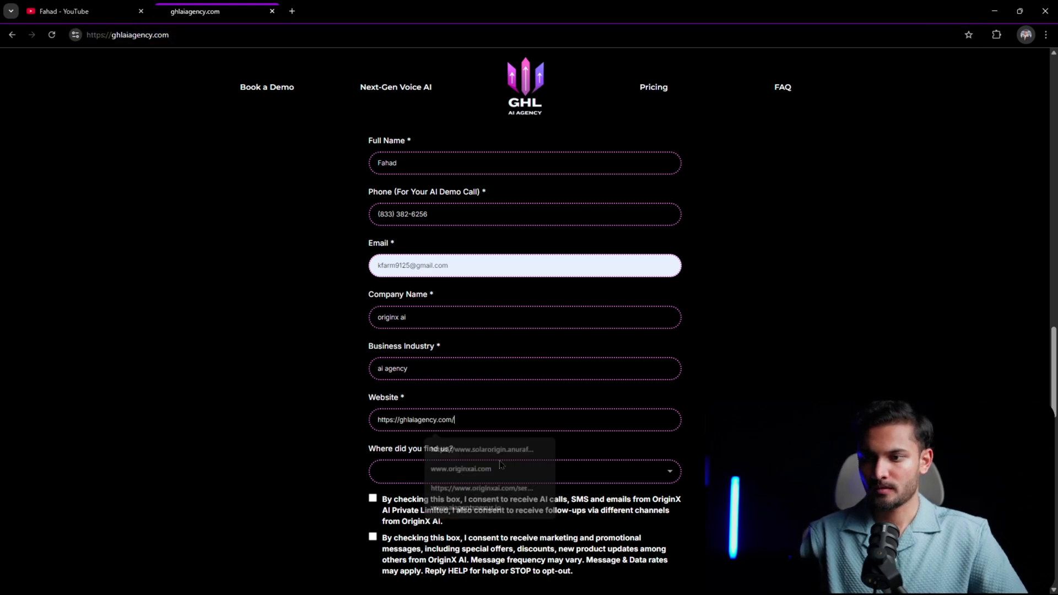
- Accept both the AI call and marketing message consents and submit the demo form
click(372, 537)
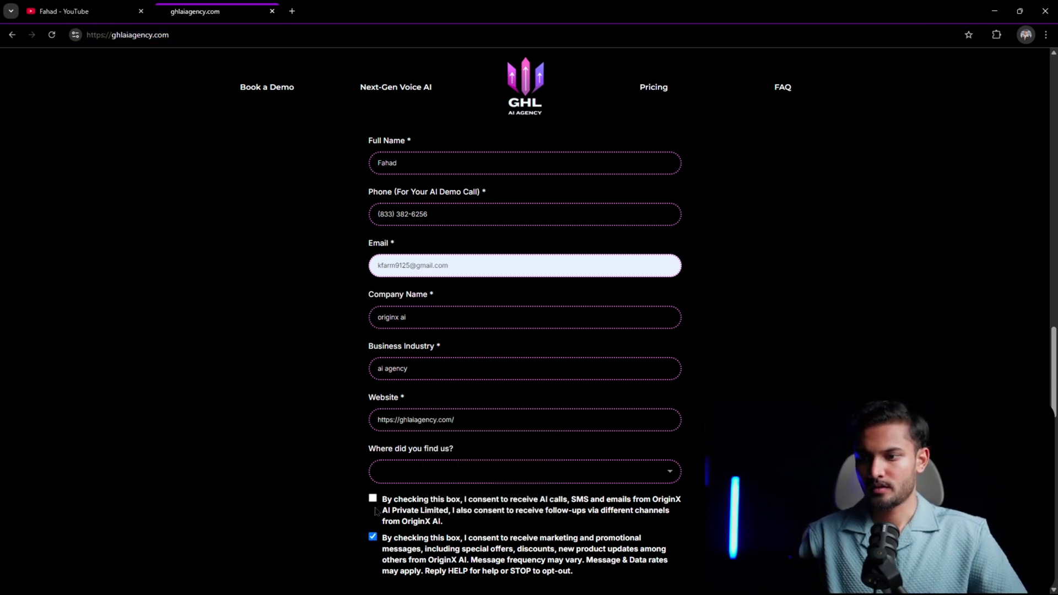
click(373, 499)
scroll(478, 432, down, 5)
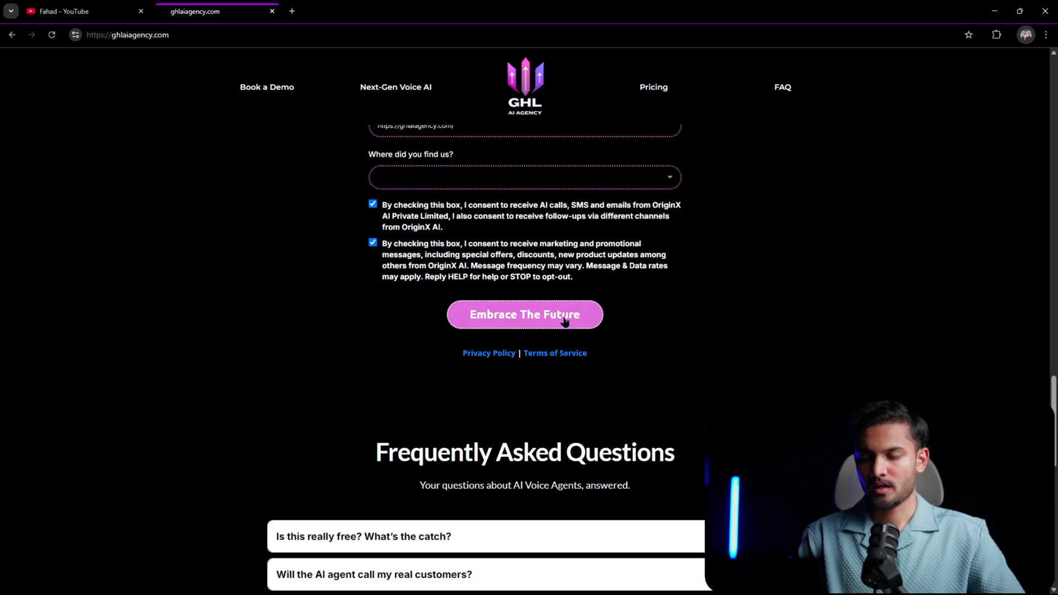
click(537, 313)
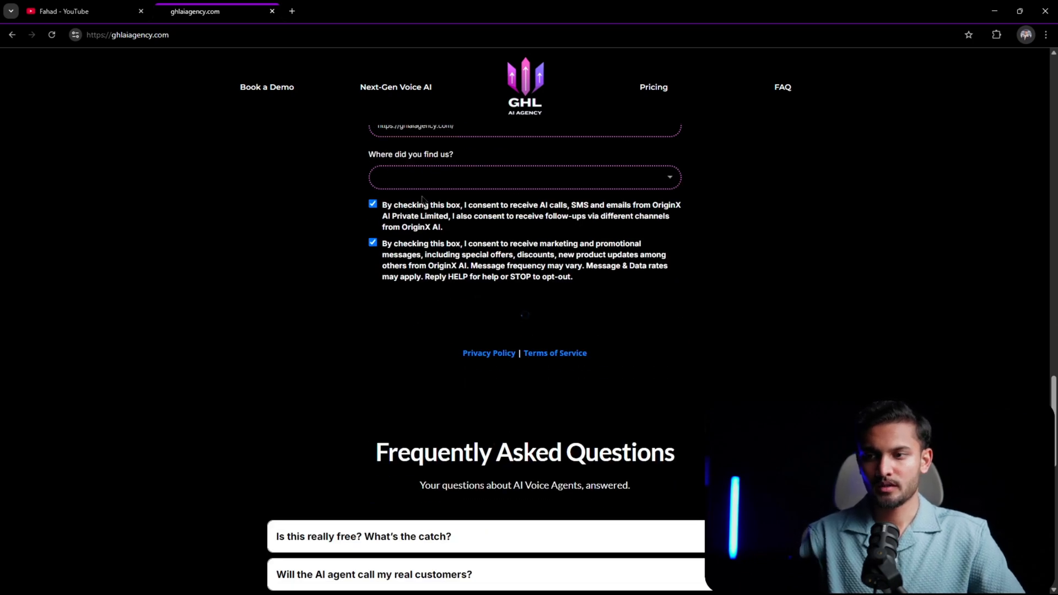
- Switch to the GoHighLevel contact record and answer the incoming call
key(alt+Tab)
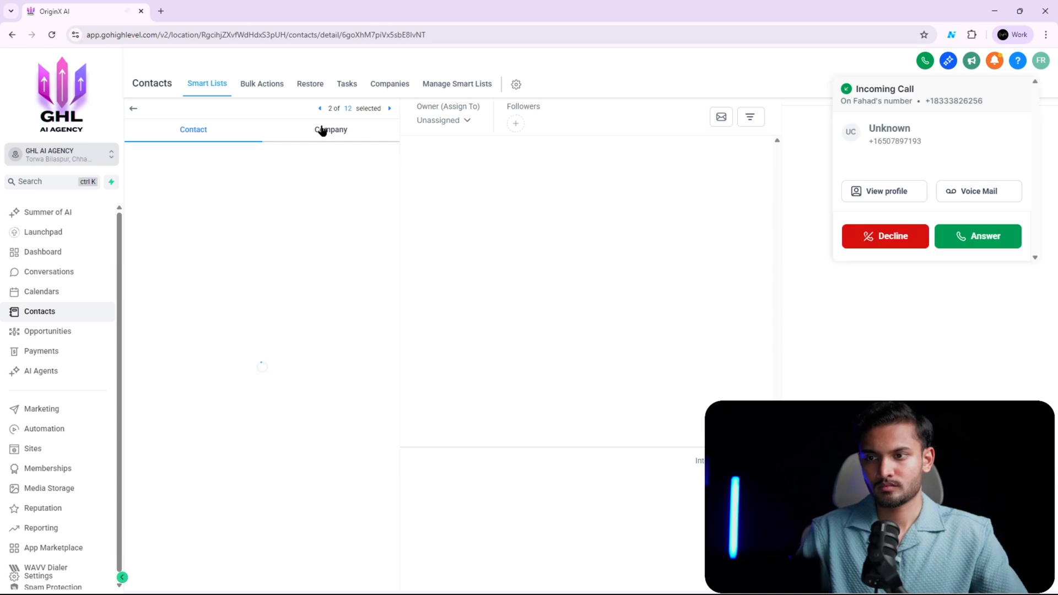
click(944, 238)
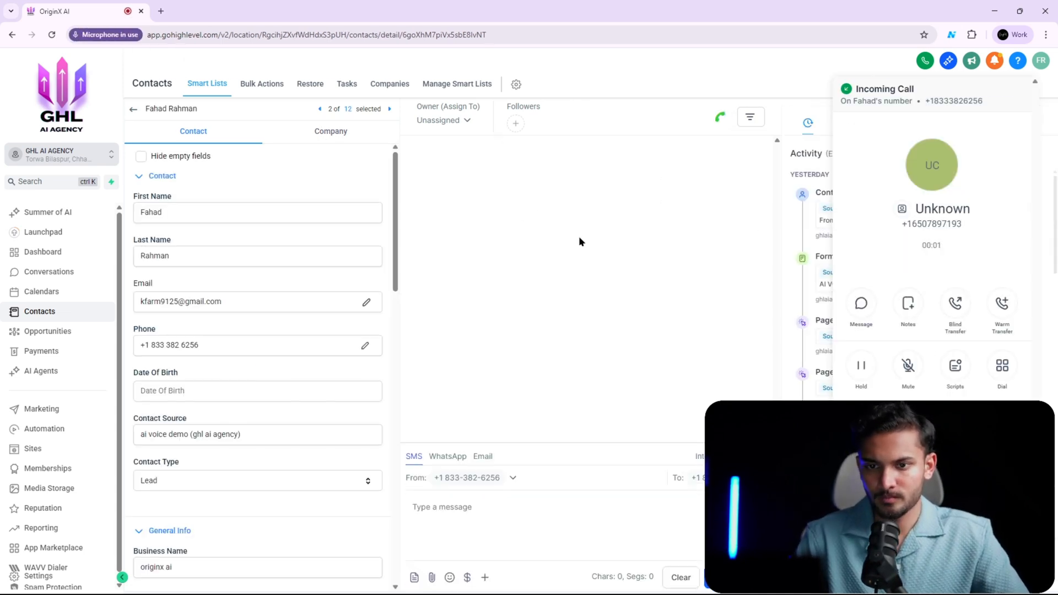
- Review the contact's details through to the Website Summary and examine its answer about what the company does
scroll(299, 291, down, 3)
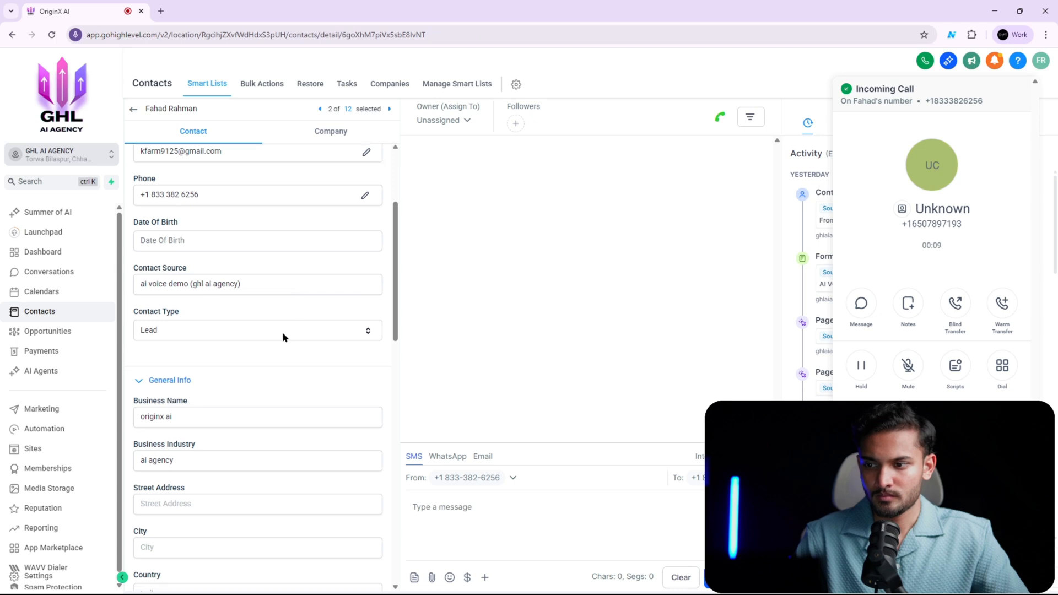
scroll(282, 332, down, 9)
drag(378, 440, 377, 562)
scroll(321, 303, down, 3)
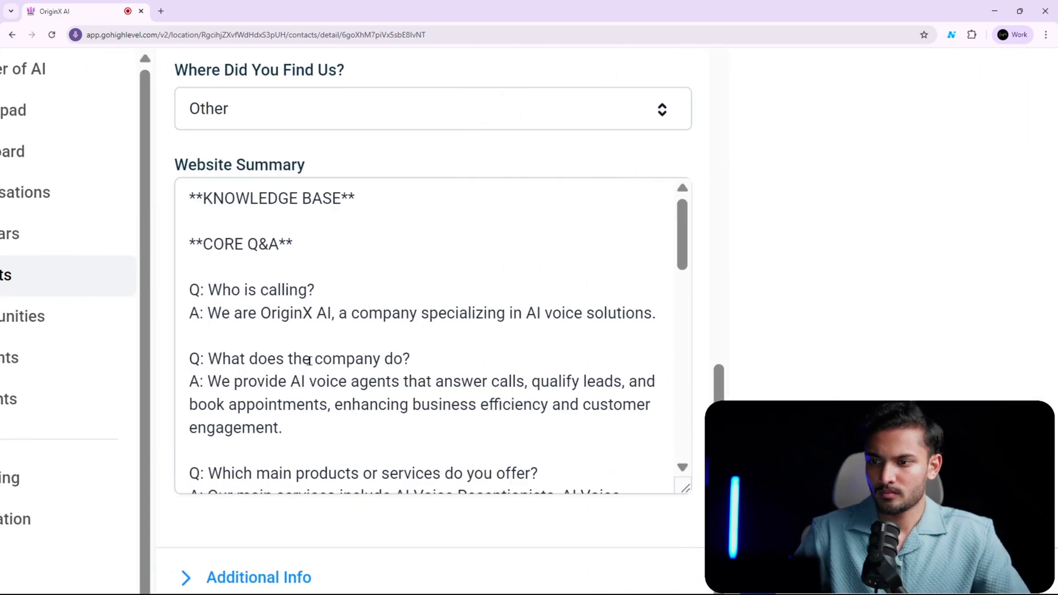
scroll(237, 342, down, 1)
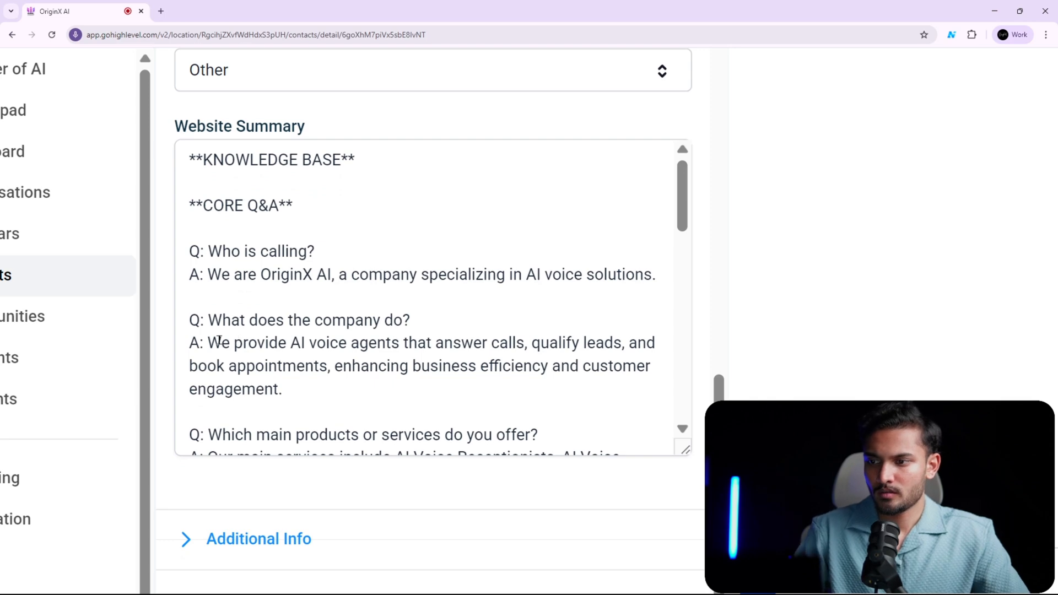
drag(207, 343, 643, 381)
click(549, 342)
click(637, 385)
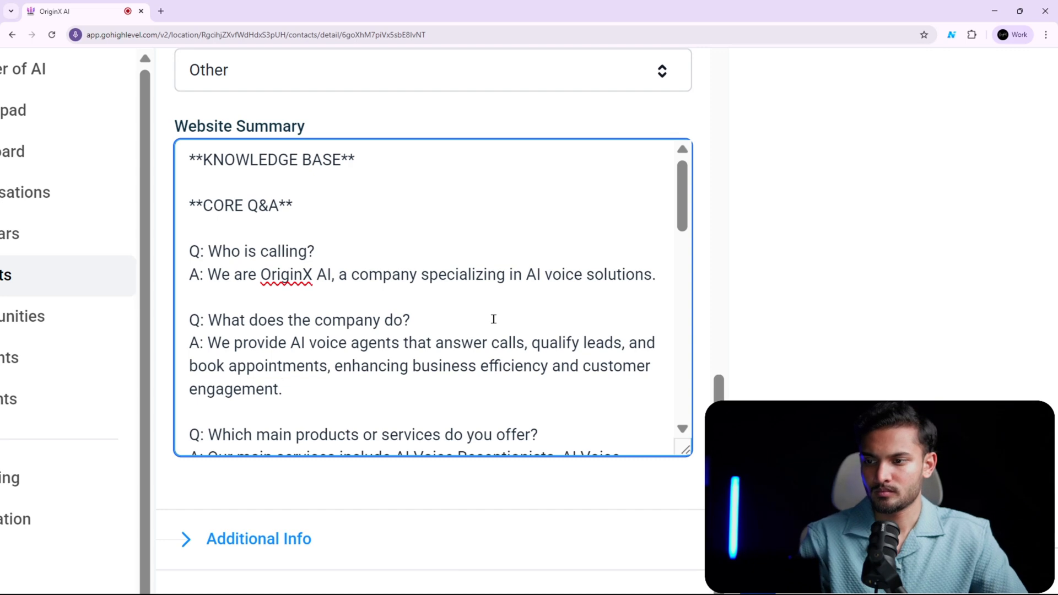
scroll(460, 317, down, 3)
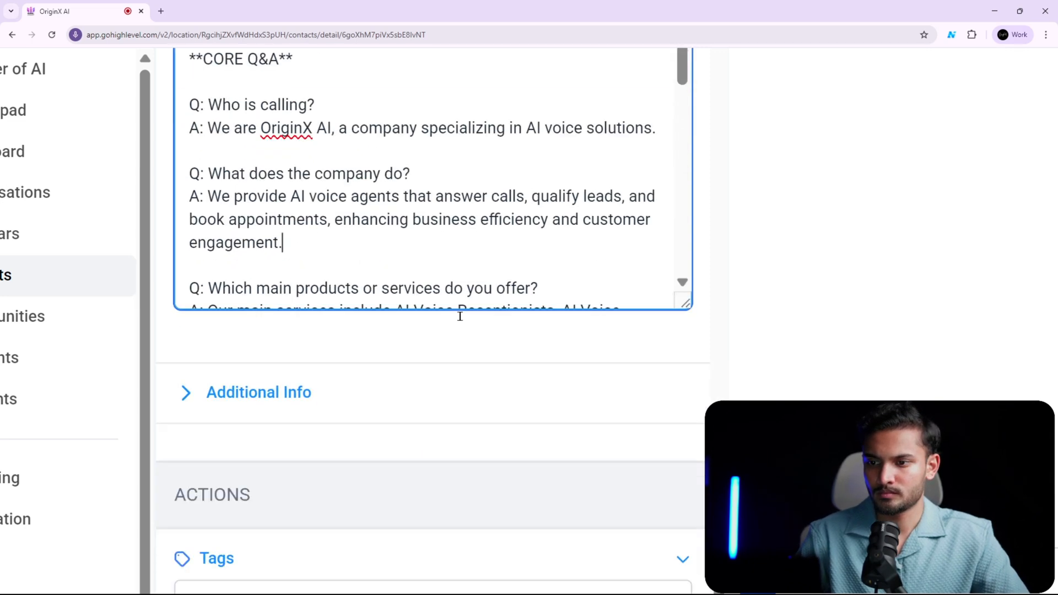
scroll(461, 321, up, 3)
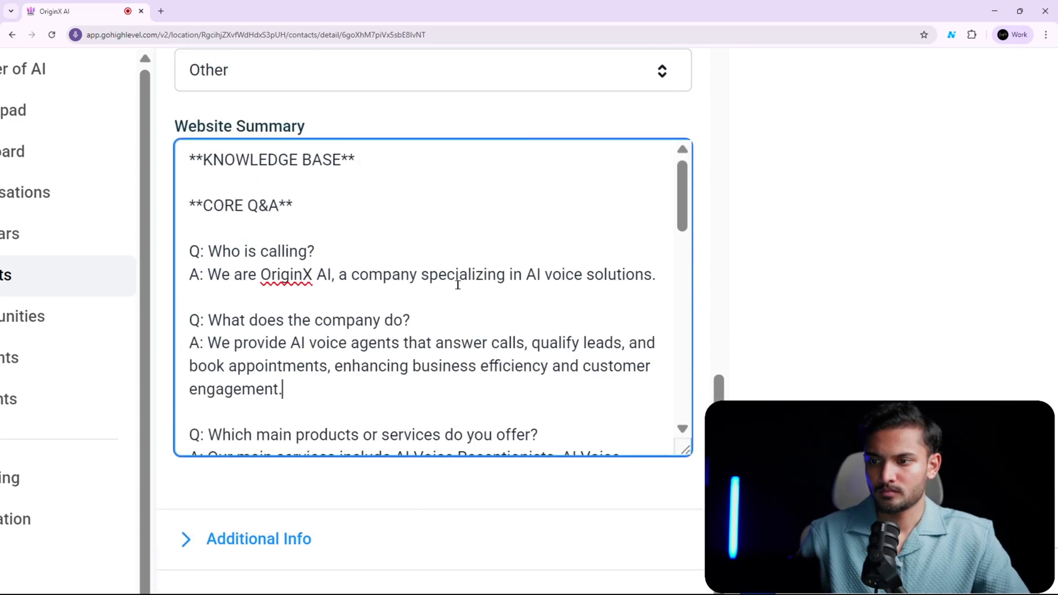
- Examine the Website Summary's answer to "Why should I choose you?" and the questions that follow it
drag(683, 209, 685, 281)
drag(208, 243, 566, 291)
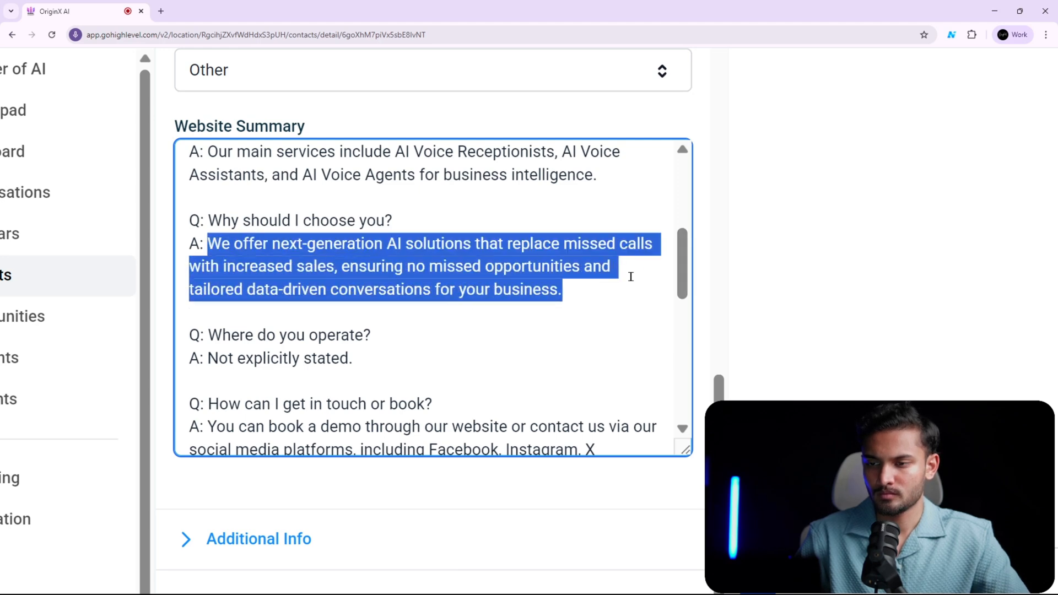
click(512, 268)
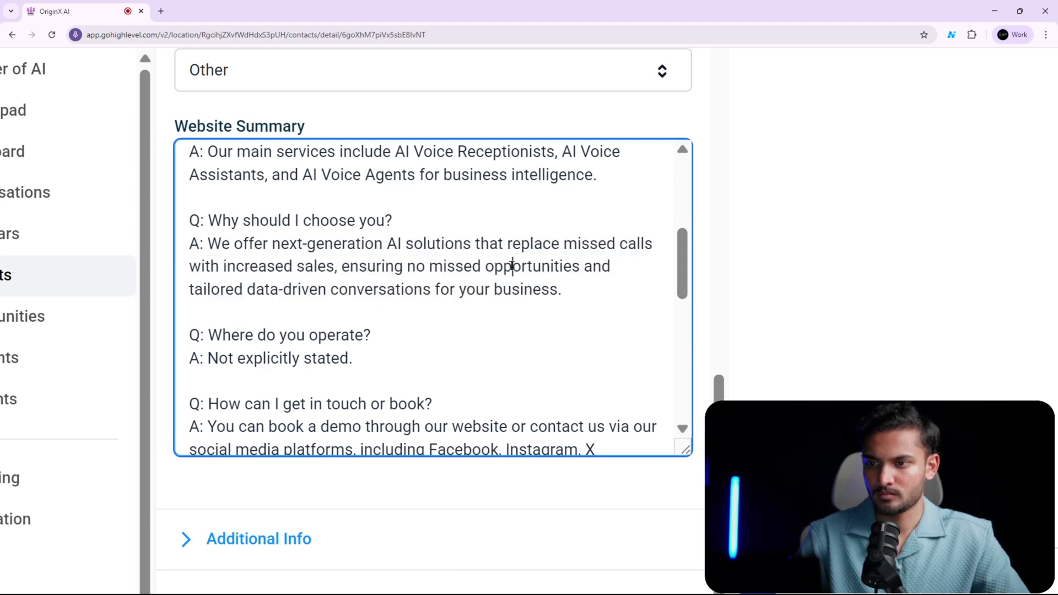
scroll(496, 285, down, 3)
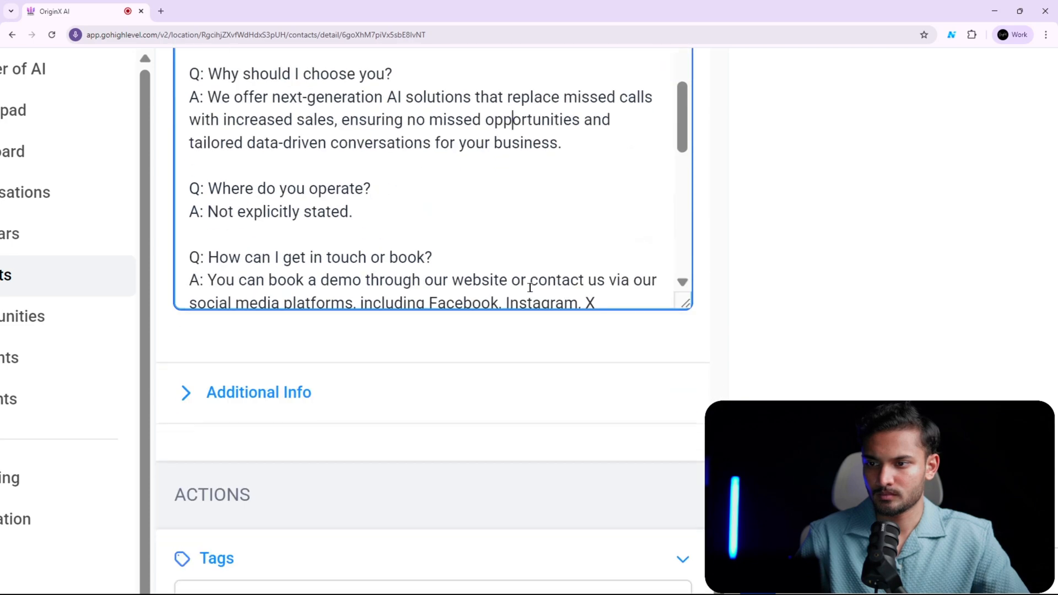
scroll(593, 230, down, 5)
scroll(607, 240, up, 8)
drag(682, 296, 677, 420)
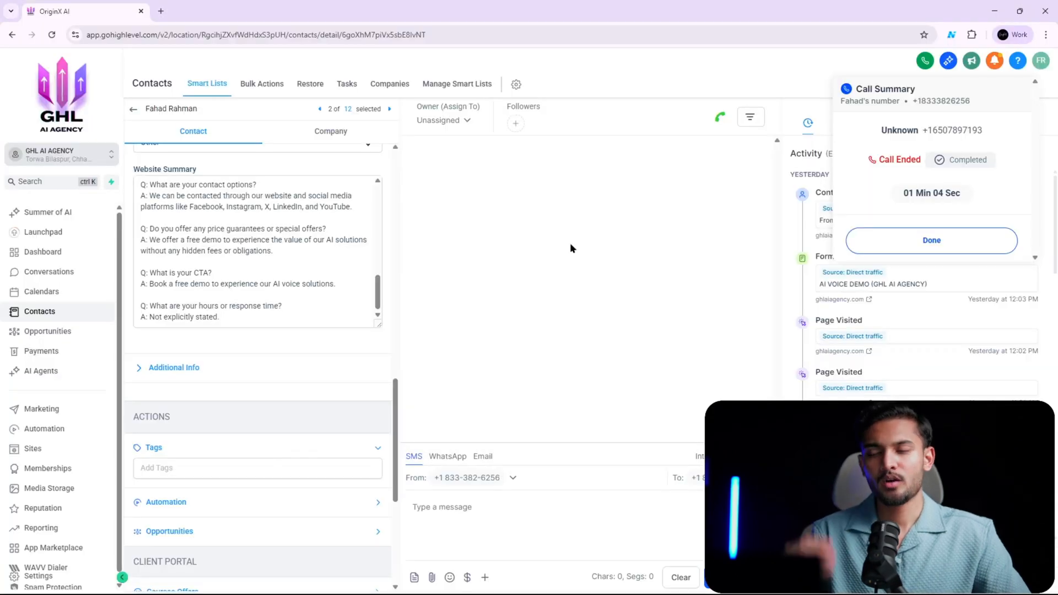
- Return to the start of the contact's Website Summary and highlight its entire knowledge base text for review
scroll(320, 278, up, 4)
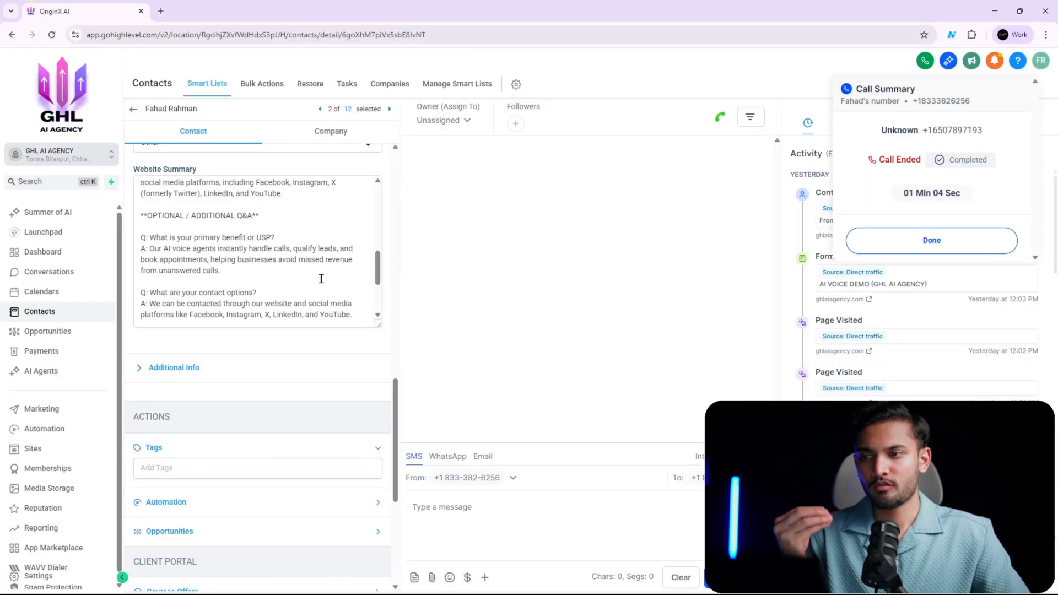
scroll(320, 279, up, 5)
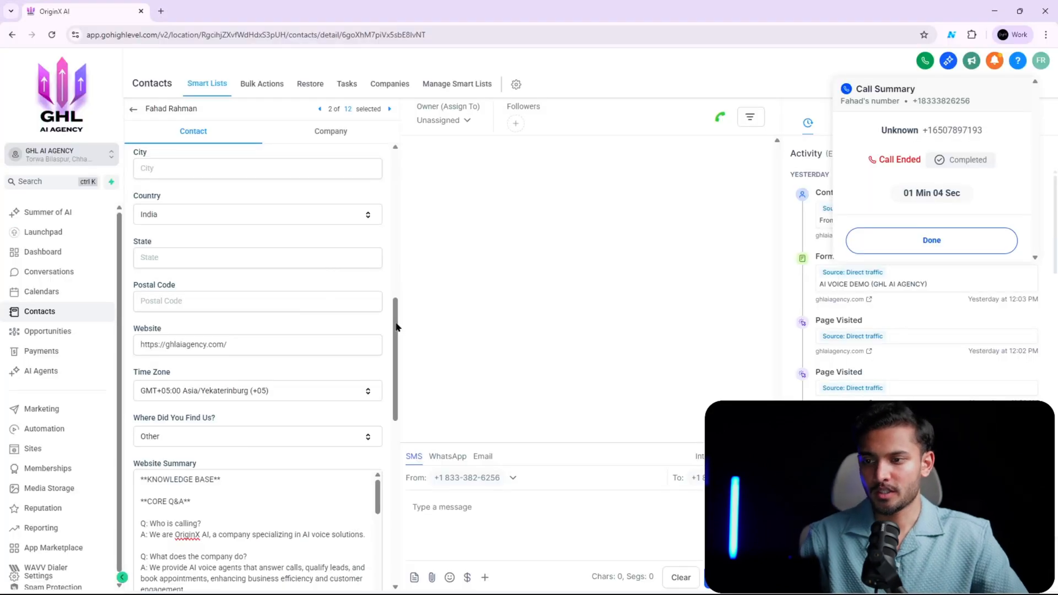
drag(397, 327, 385, 392)
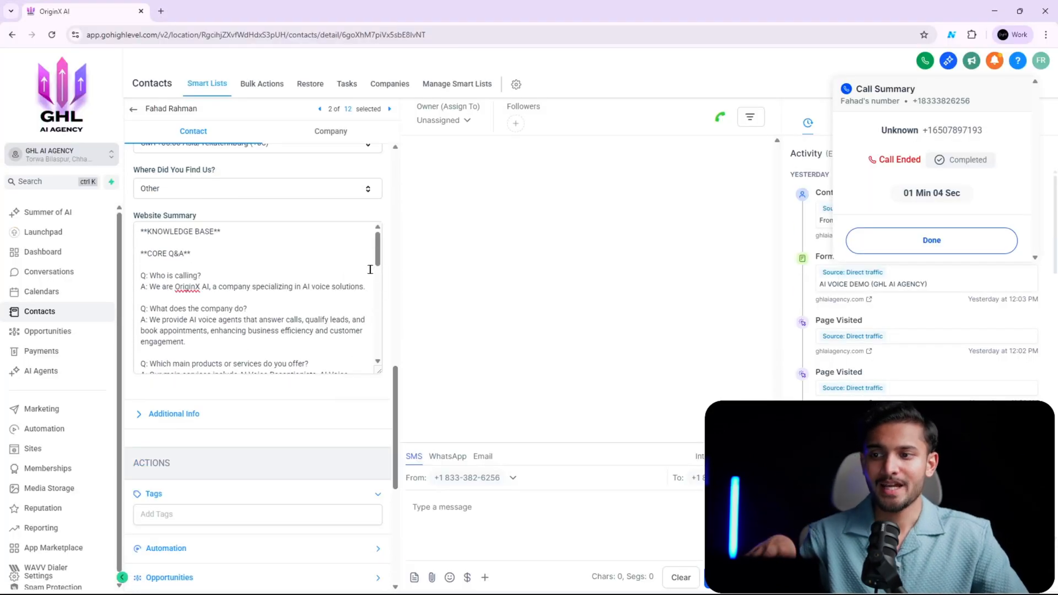
drag(377, 248, 375, 230)
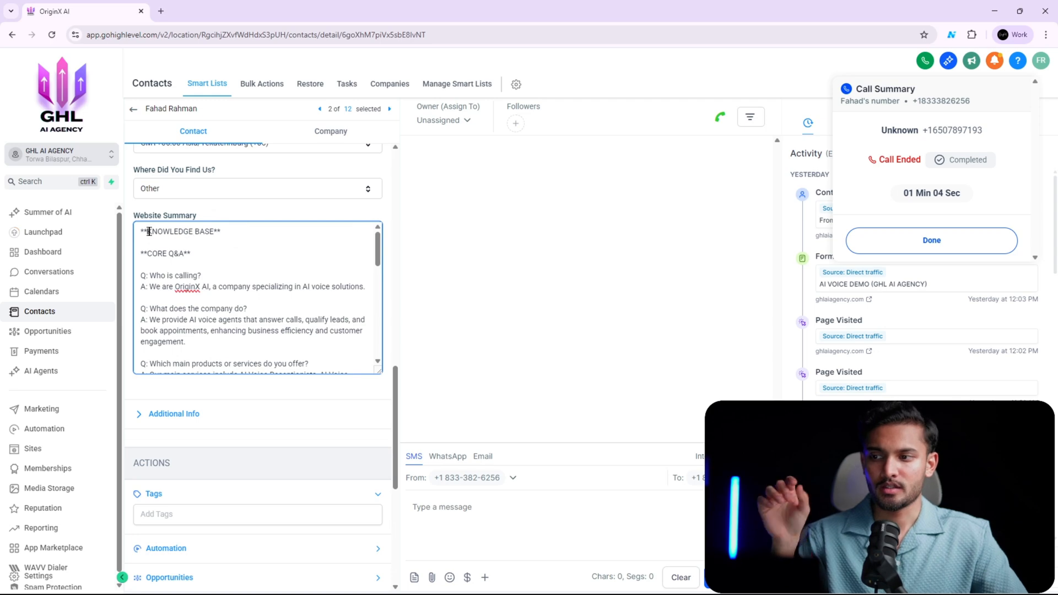
drag(148, 231, 300, 307)
scroll(300, 309, down, 10)
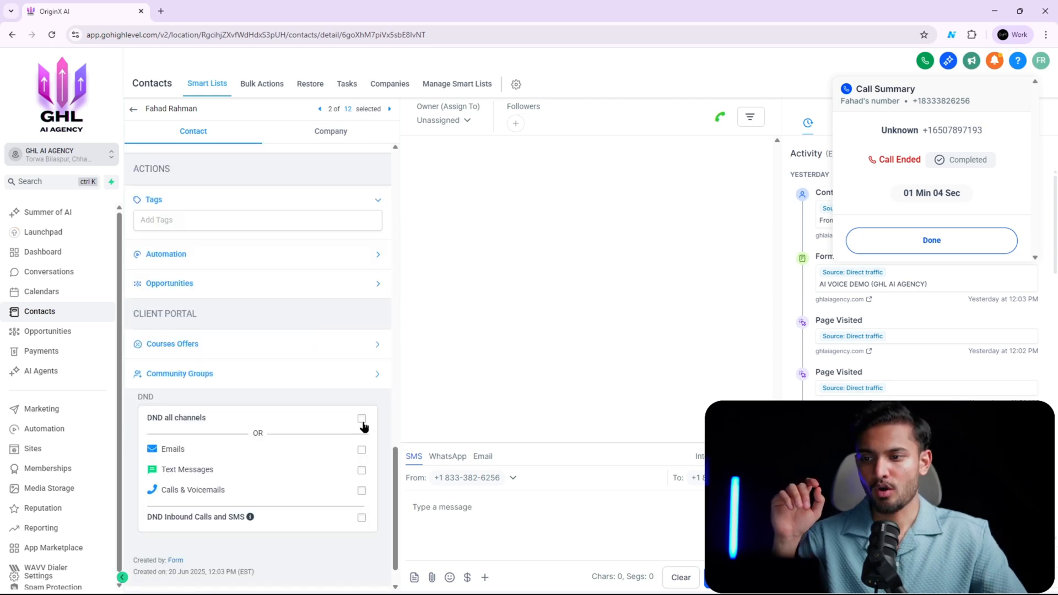
scroll(339, 389, up, 5)
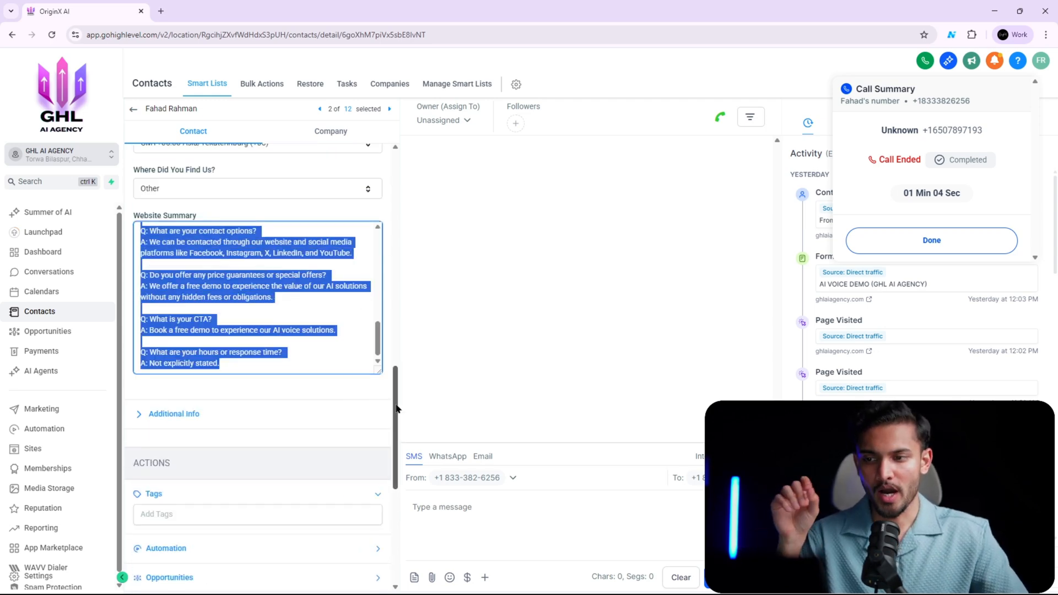
- Examine the closing Website Summary answers on contact options, special offers and the CTA
drag(397, 409, 396, 361)
scroll(345, 378, down, 2)
click(346, 378)
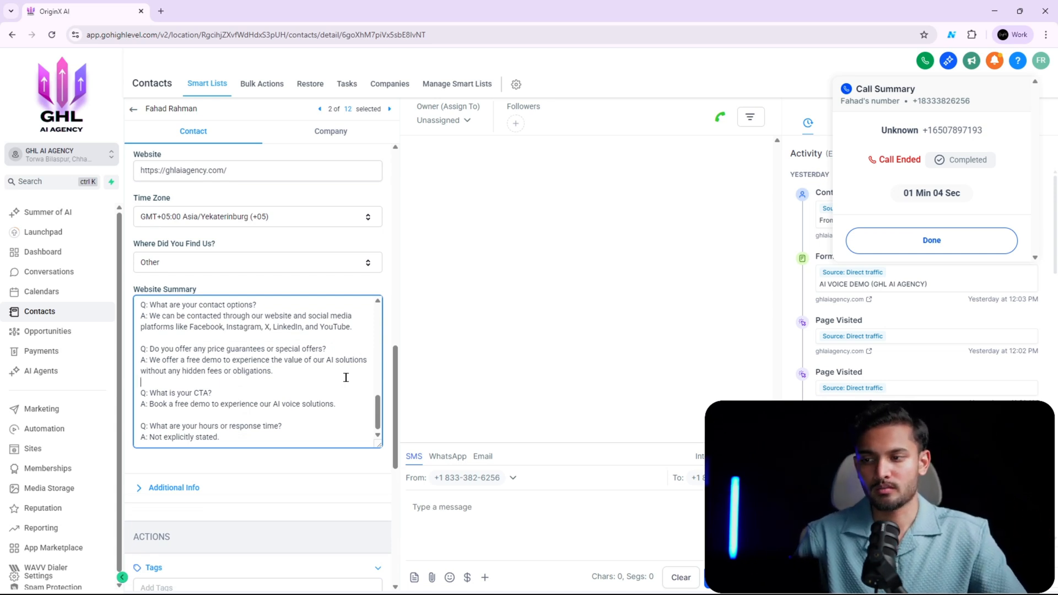
drag(154, 315, 275, 406)
click(276, 410)
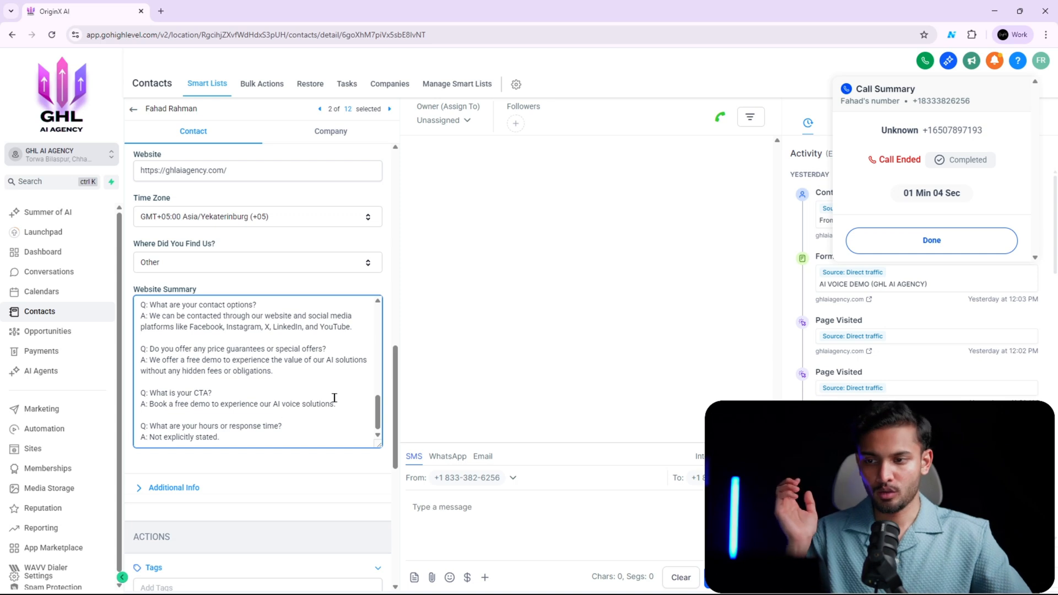
scroll(348, 360, up, 3)
scroll(339, 274, up, 5)
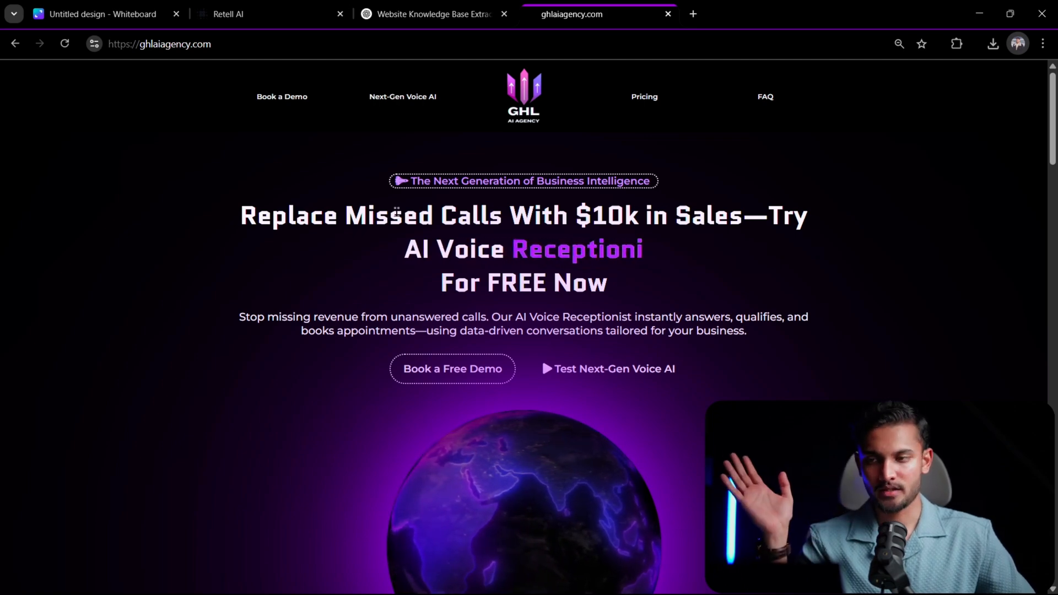
- Look through the ghlaiagency.com landing page from its headline to the AI voice demo form's fields
scroll(385, 231, down, 5)
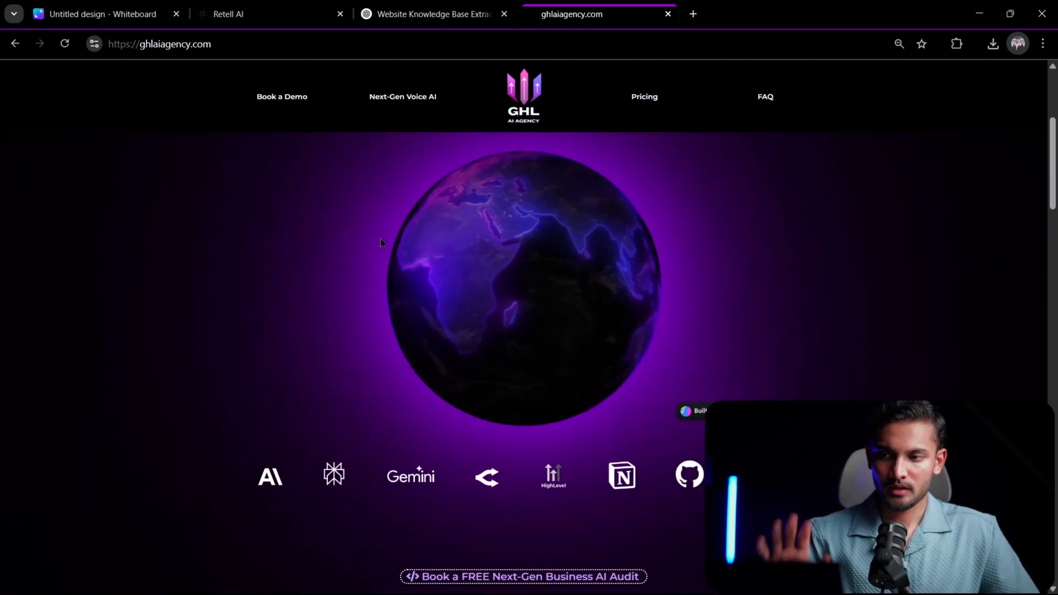
scroll(384, 237, up, 5)
scroll(384, 238, down, 3)
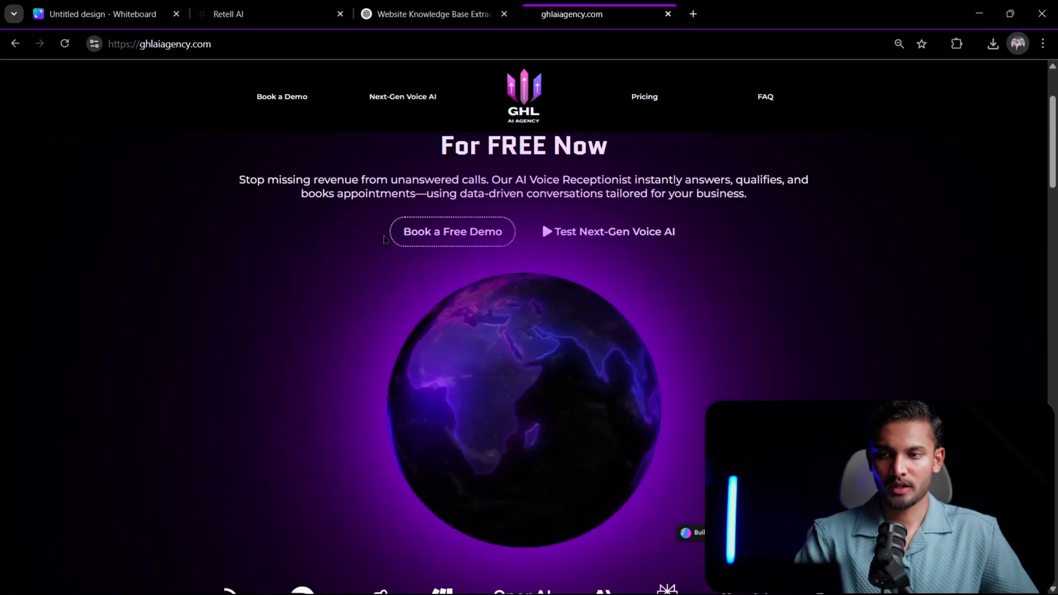
scroll(385, 238, down, 10)
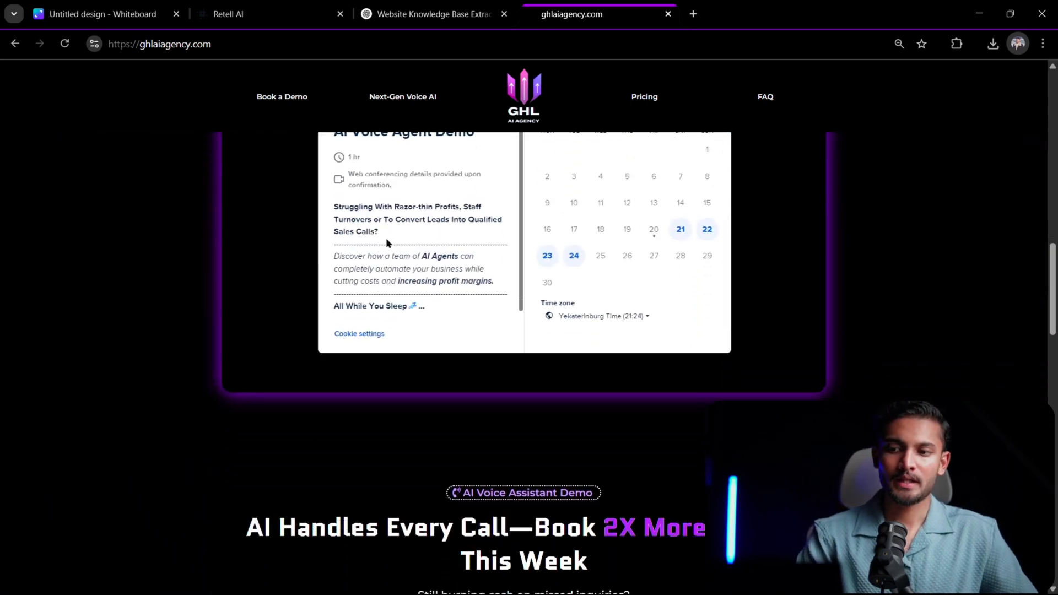
scroll(386, 241, down, 7)
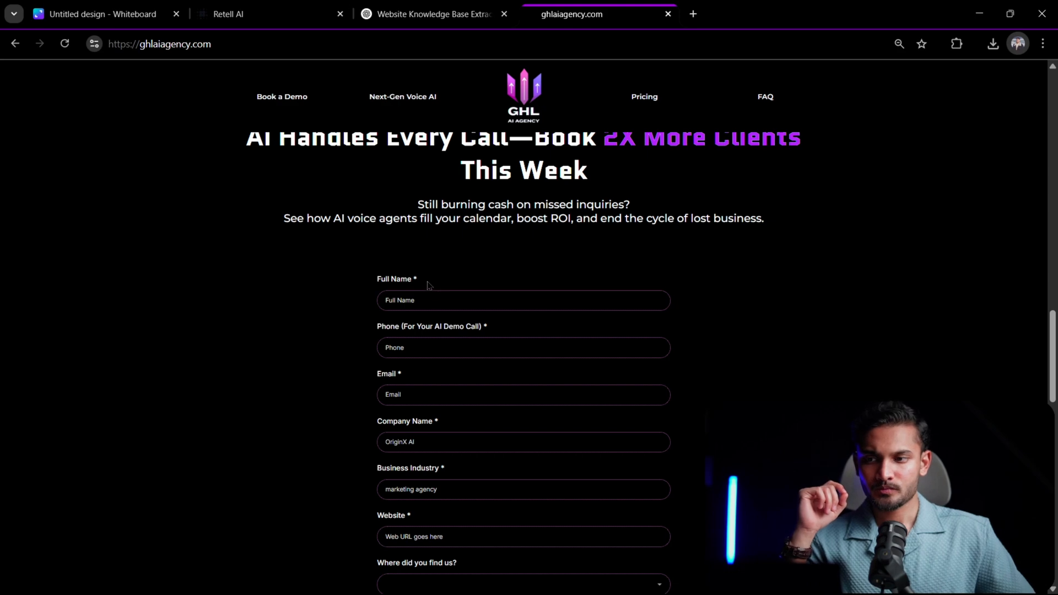
scroll(352, 270, down, 1)
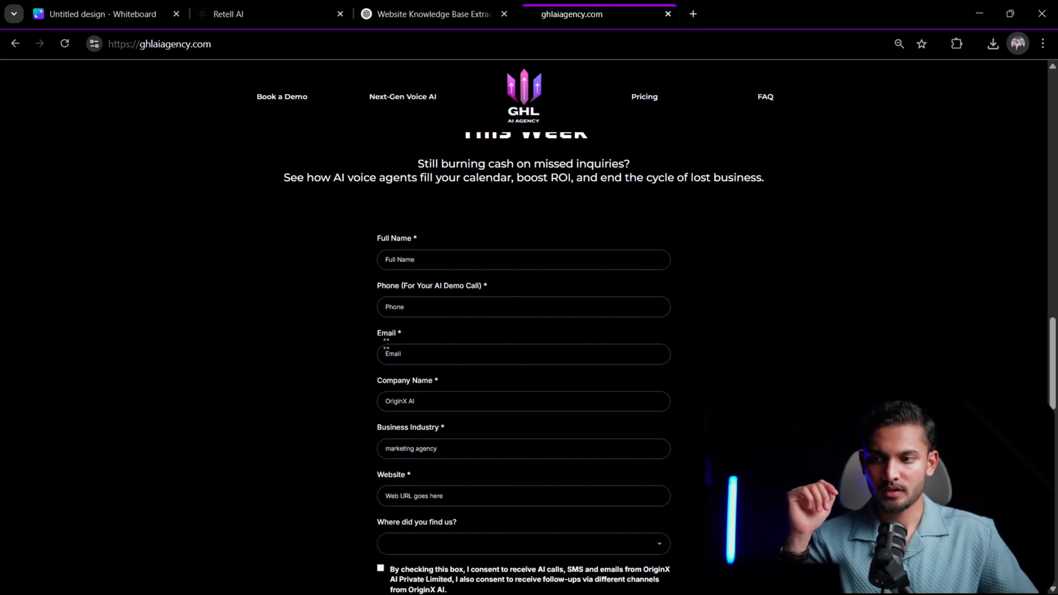
- Switch to the Canva whiteboard and examine the GHL and Retell AI flow from ads through form to phone call
click(132, 7)
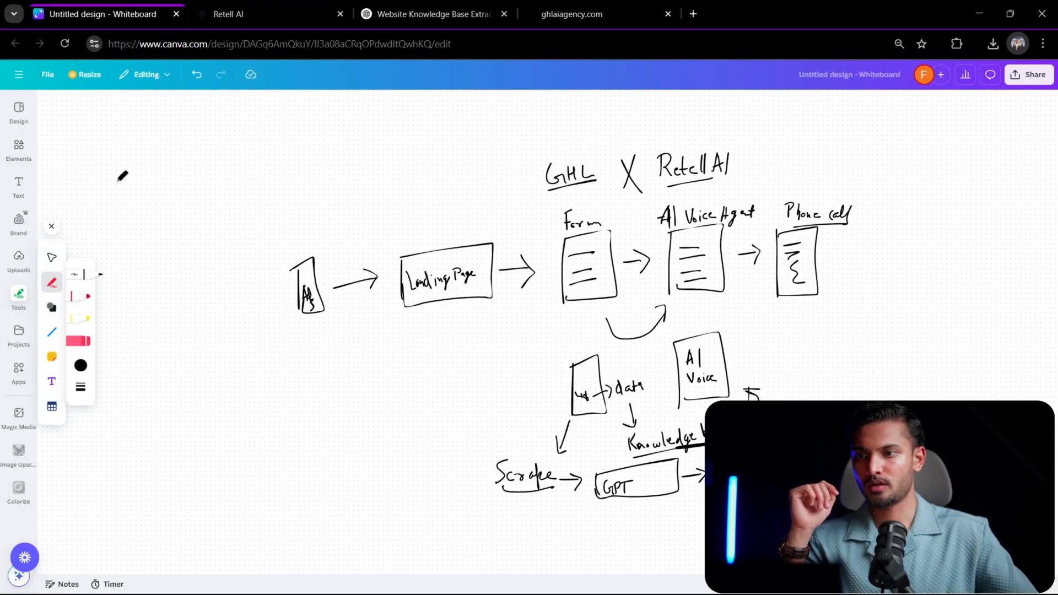
scroll(358, 240, up, 5)
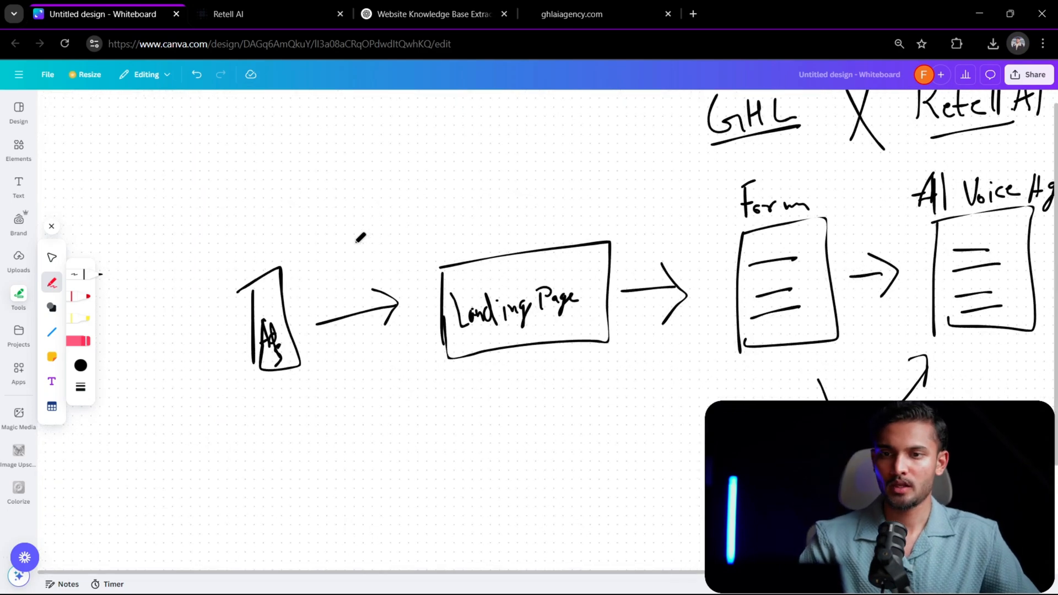
scroll(359, 237, down, 4)
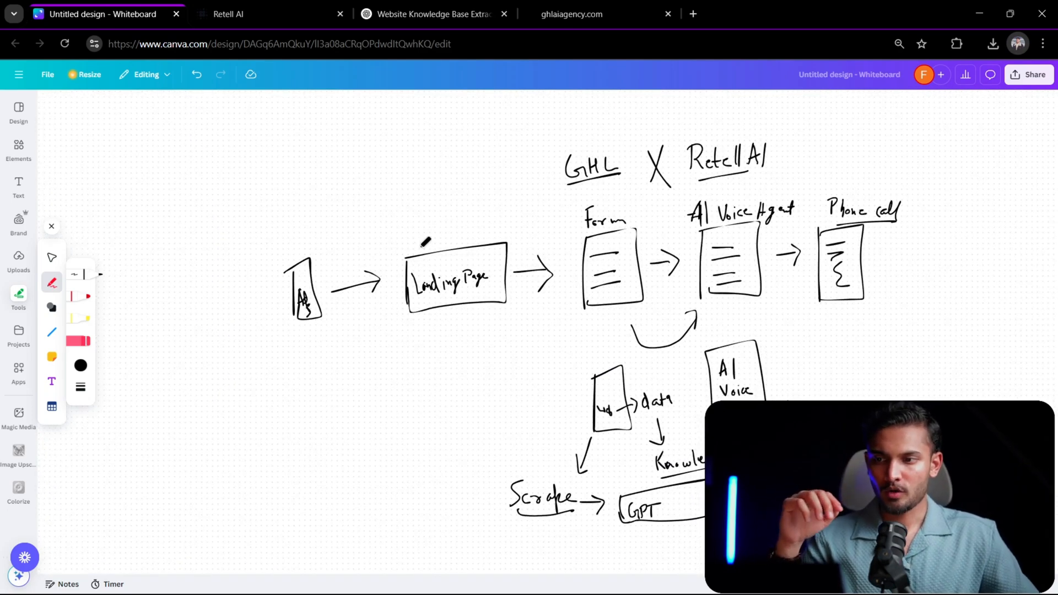
scroll(432, 234, right, 3)
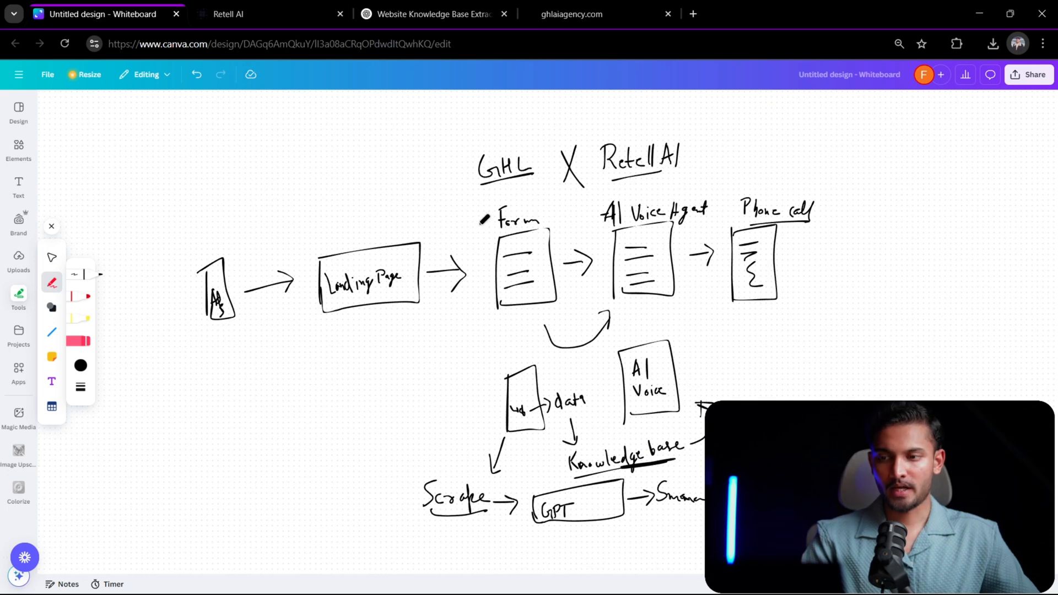
scroll(544, 245, right, 2)
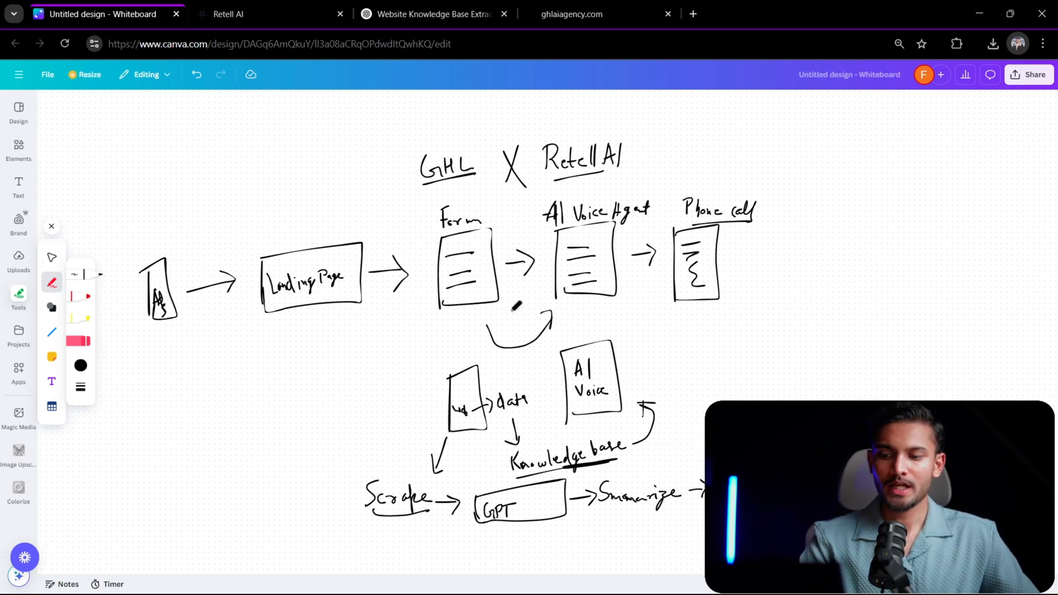
- Circle Scrape on the whiteboard, draw a curved arrow from it to GPT, and add a second arrow from Knowledge base to AI Voice
scroll(512, 301, down, 2)
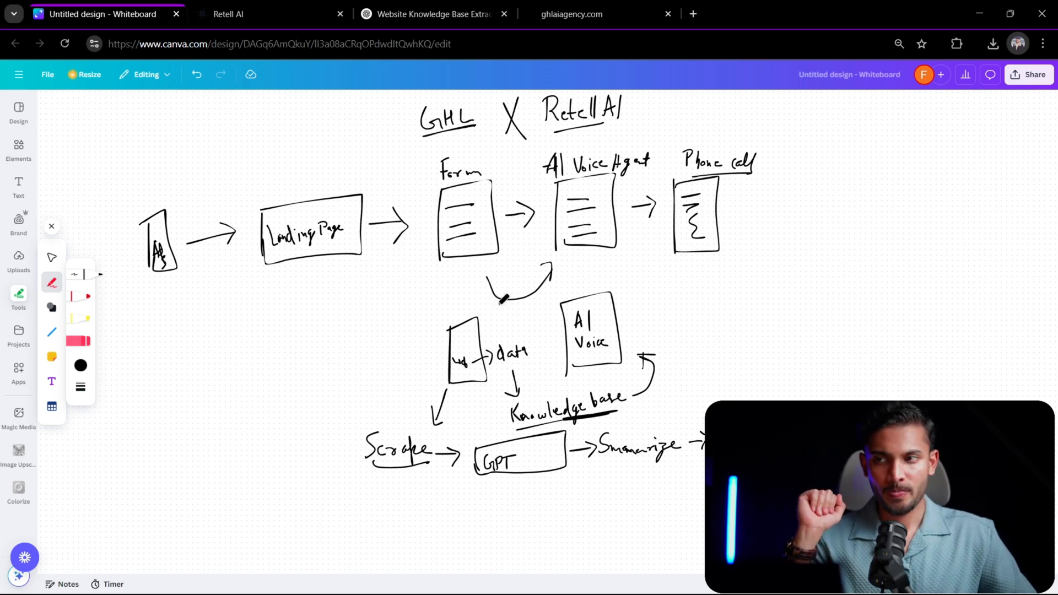
mouse_move(388, 398)
mouse_down()
mouse_move(347, 430)
mouse_move(367, 456)
mouse_up()
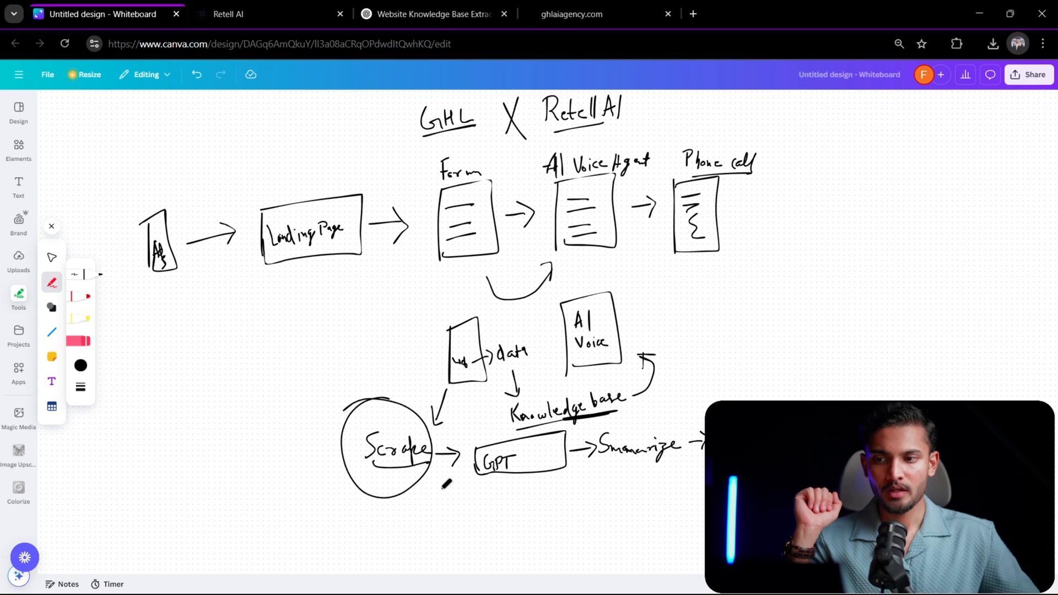
mouse_move(422, 487)
mouse_down()
mouse_move(463, 482)
mouse_move(471, 503)
mouse_up()
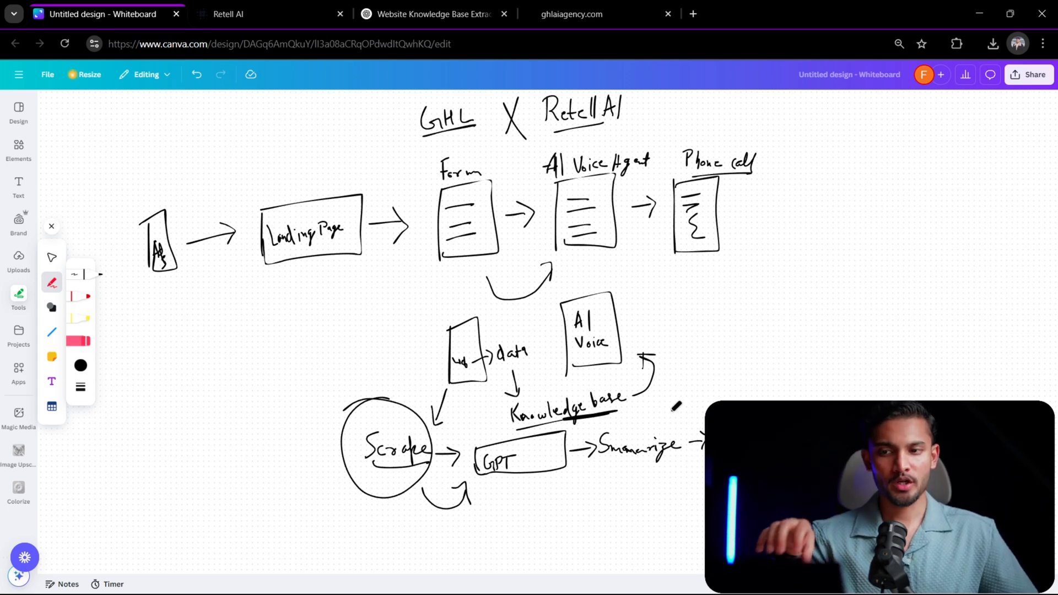
mouse_move(669, 402)
mouse_down()
mouse_move(653, 335)
mouse_move(645, 342)
mouse_move(665, 332)
mouse_up()
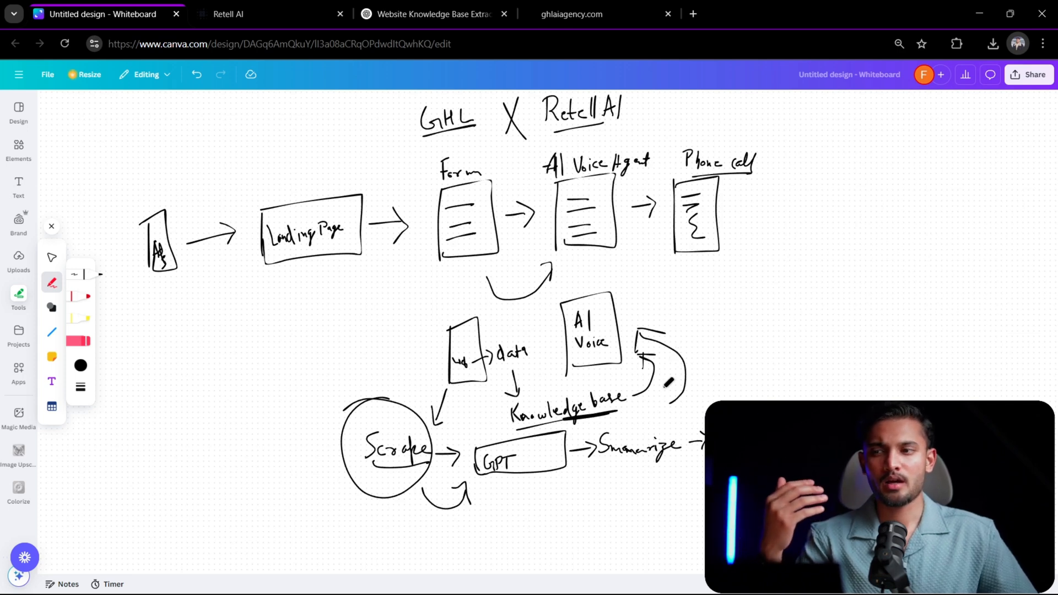
- Switch to the ghlaiagency.com page and review the demo form's fields from Full Name to Website
click(577, 16)
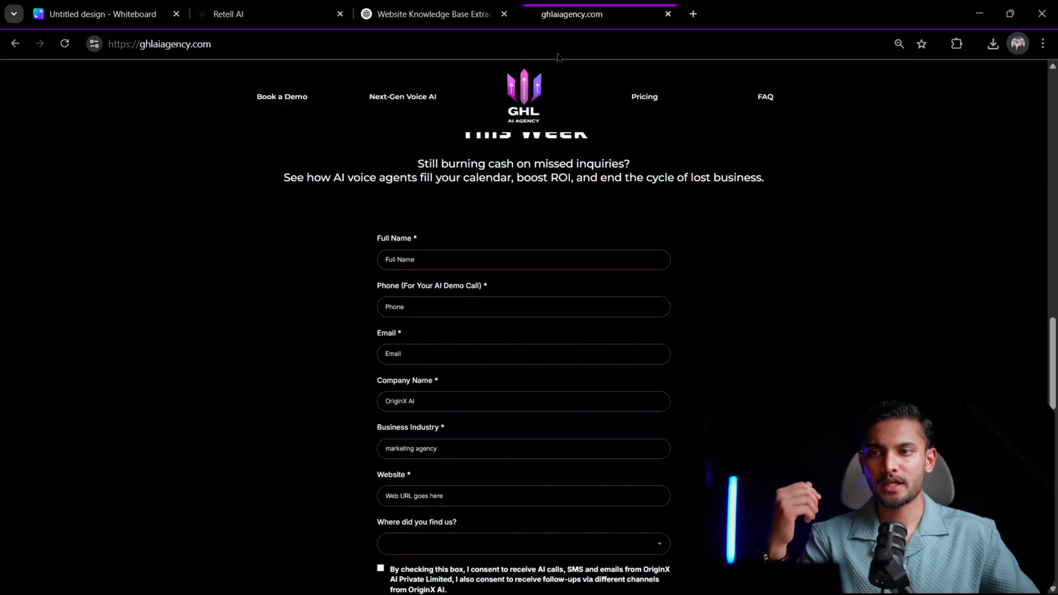
scroll(513, 440, up, 6)
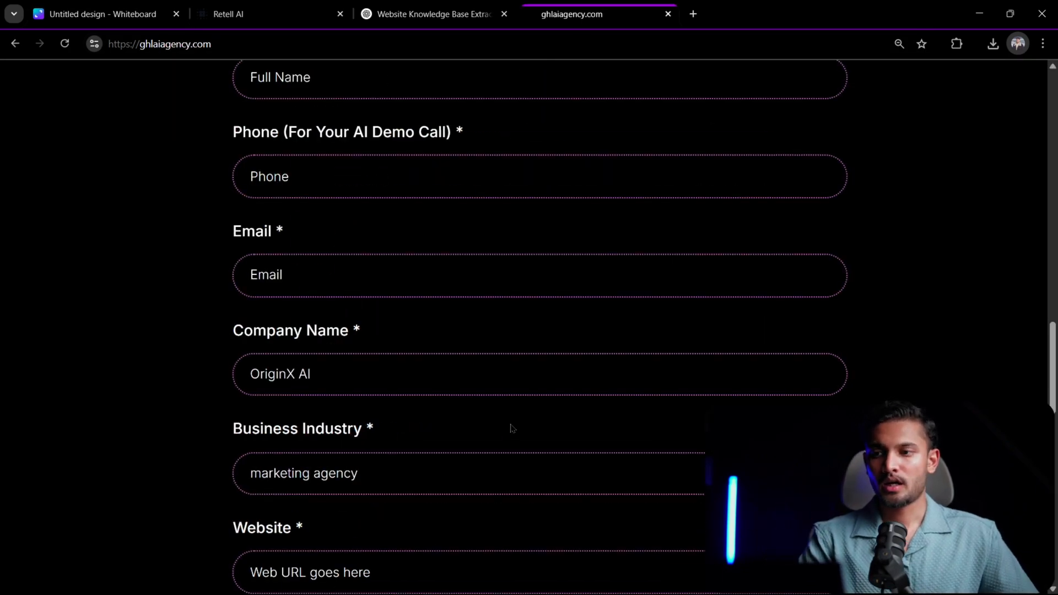
scroll(511, 428, up, 6)
scroll(474, 386, down, 1)
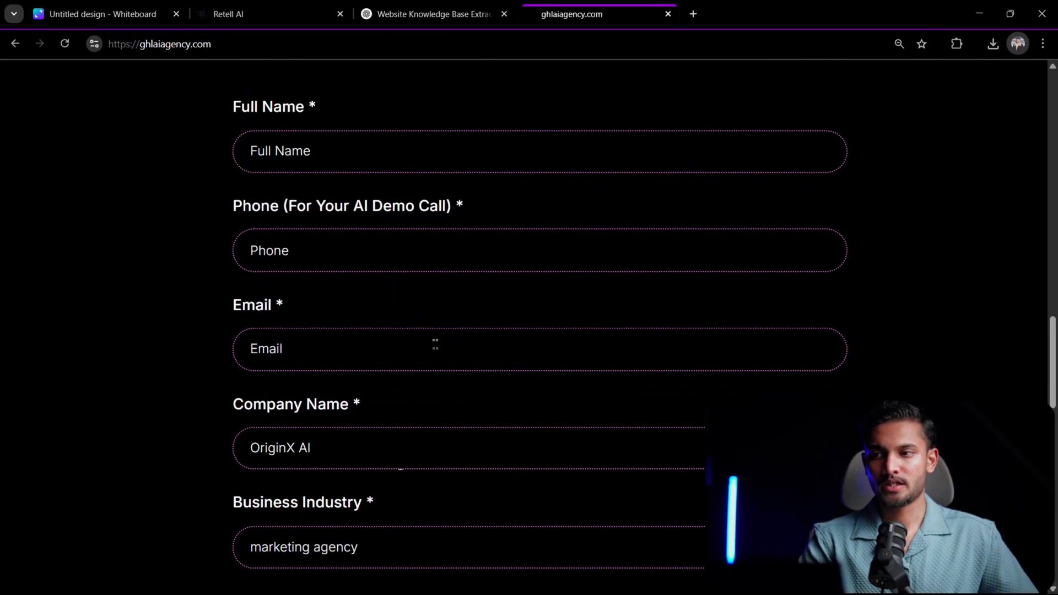
- Return to the Canva whiteboard, emphasize the Form's first line, link AI Voice to AI Voice Agent, and add an underlined "Prospect" after Phone call
click(128, 13)
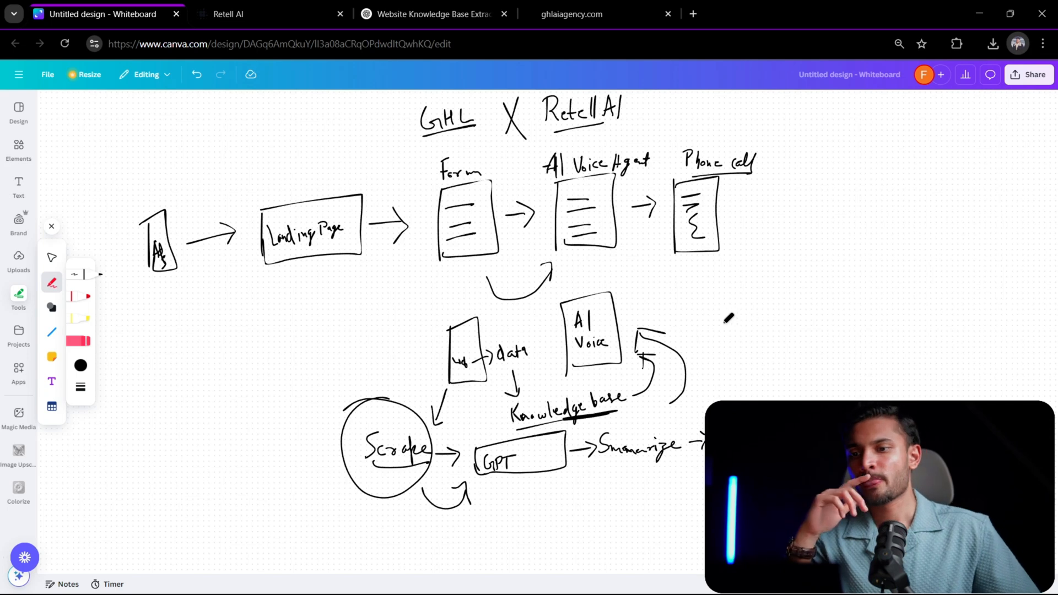
scroll(645, 334, up, 1)
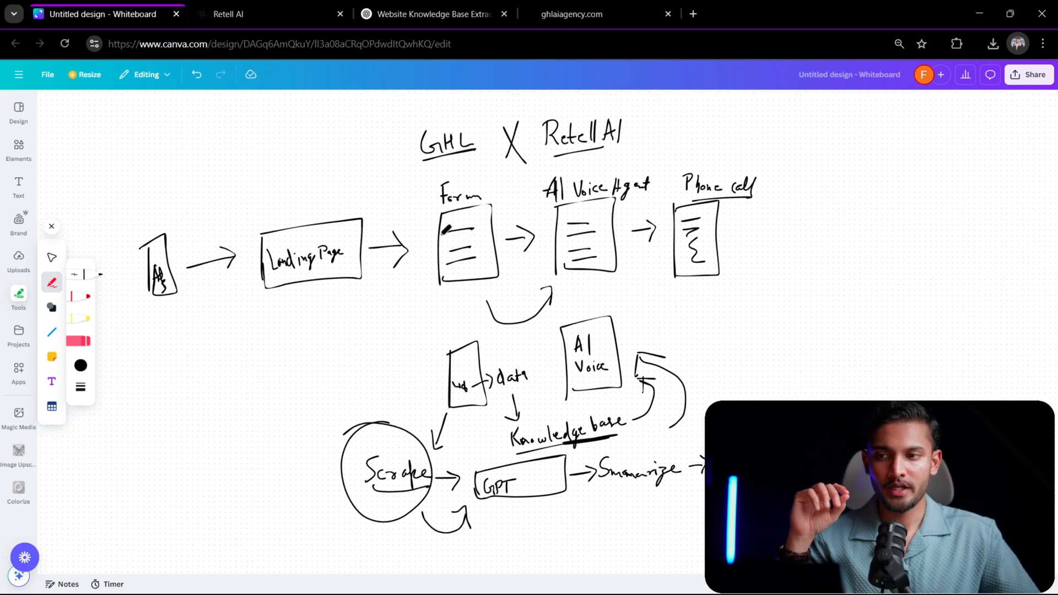
drag(436, 234, 474, 228)
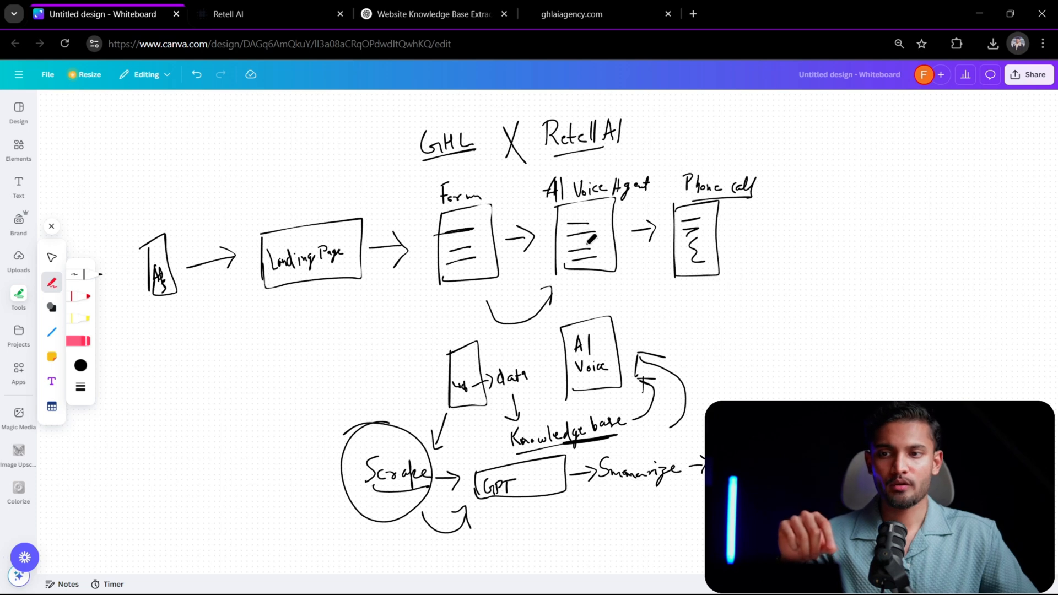
drag(626, 324, 625, 279)
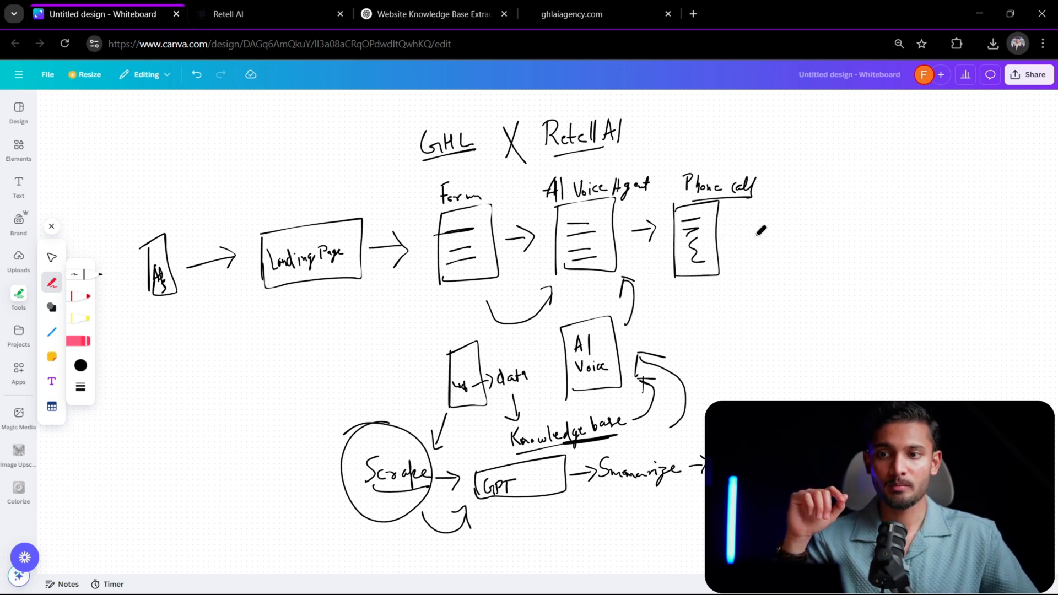
mouse_move(733, 243)
mouse_down()
mouse_move(786, 208)
mouse_move(832, 240)
mouse_move(862, 222)
mouse_move(833, 269)
mouse_up()
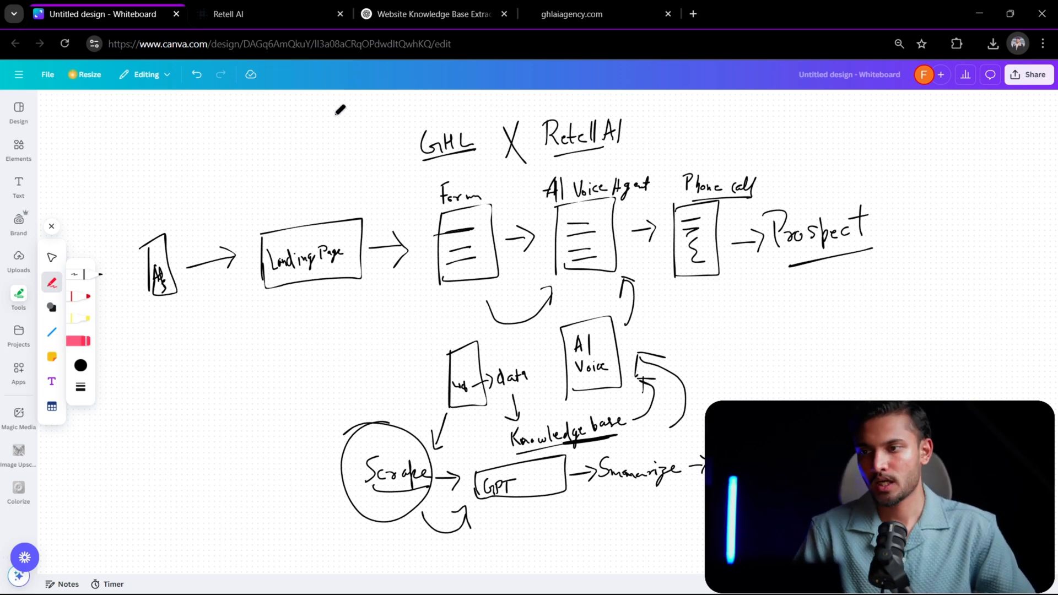
- Circle the GHL and Retell AI headings at the top of the whiteboard diagram
scroll(429, 171, up, 2)
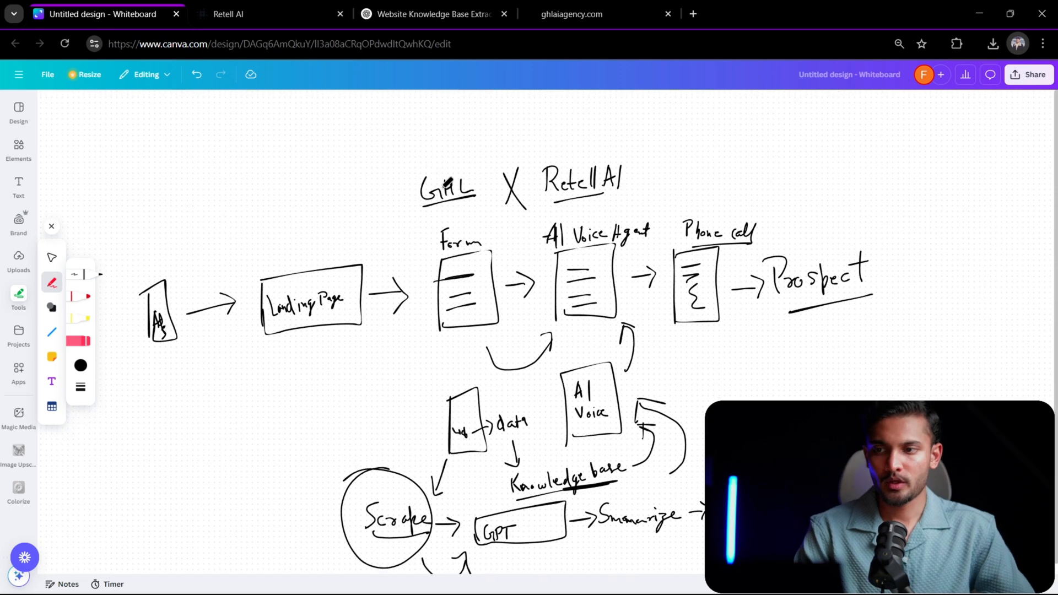
drag(420, 151, 456, 144)
mouse_move(617, 131)
mouse_down()
mouse_move(650, 157)
mouse_move(533, 170)
mouse_up()
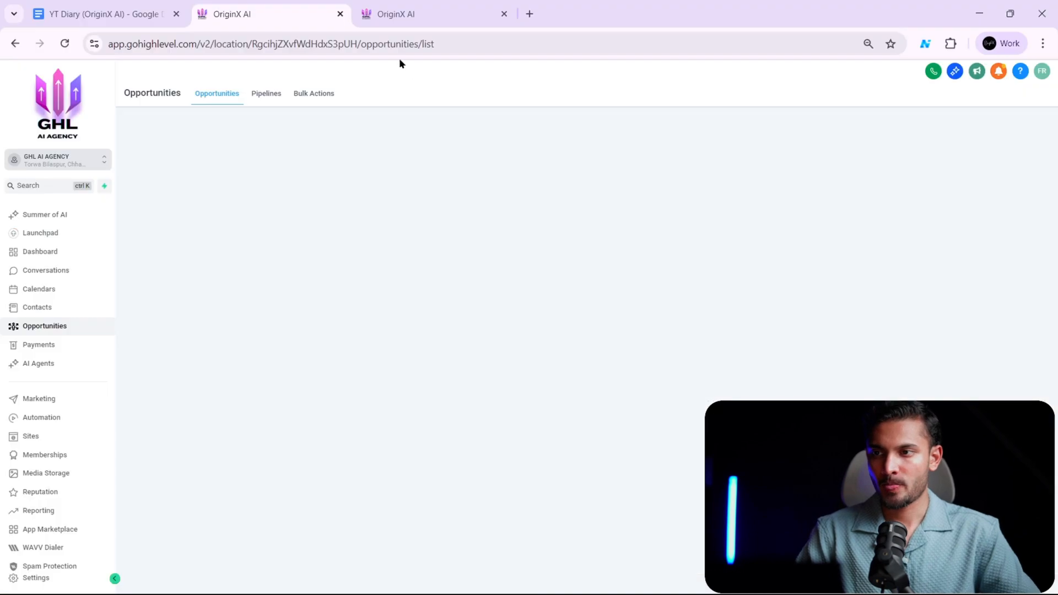
- Go back to the ghlaiagency.com landing page and look over the demo form once more
click(455, 15)
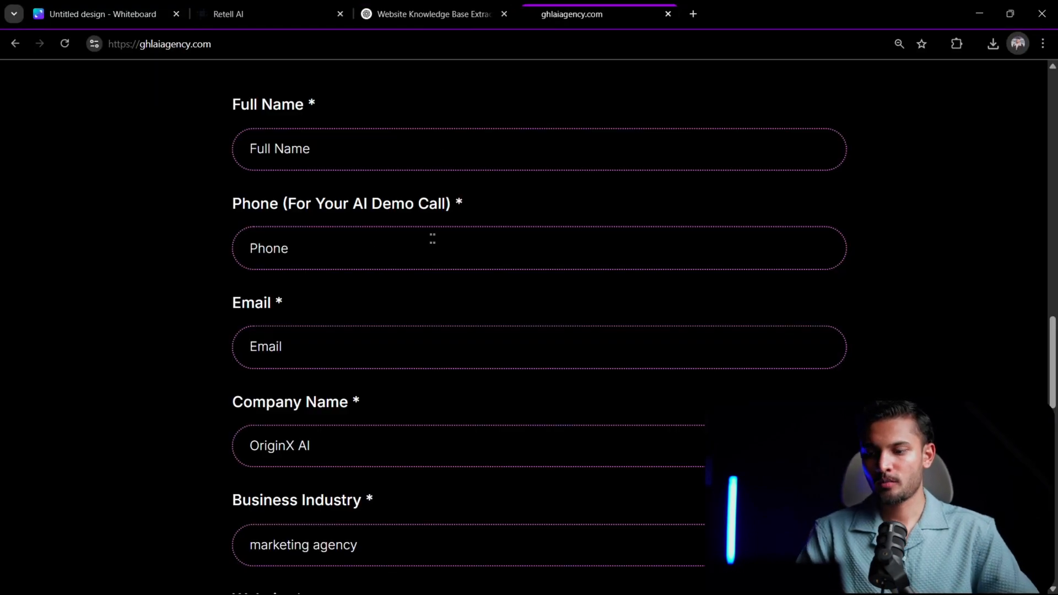
scroll(433, 239, down, 5)
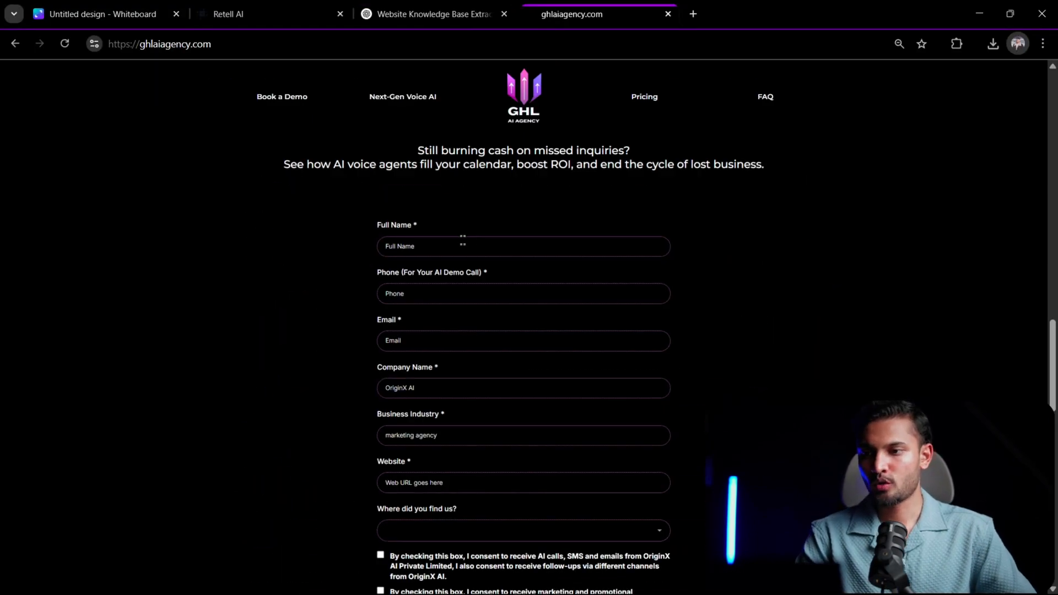
scroll(462, 243, up, 4)
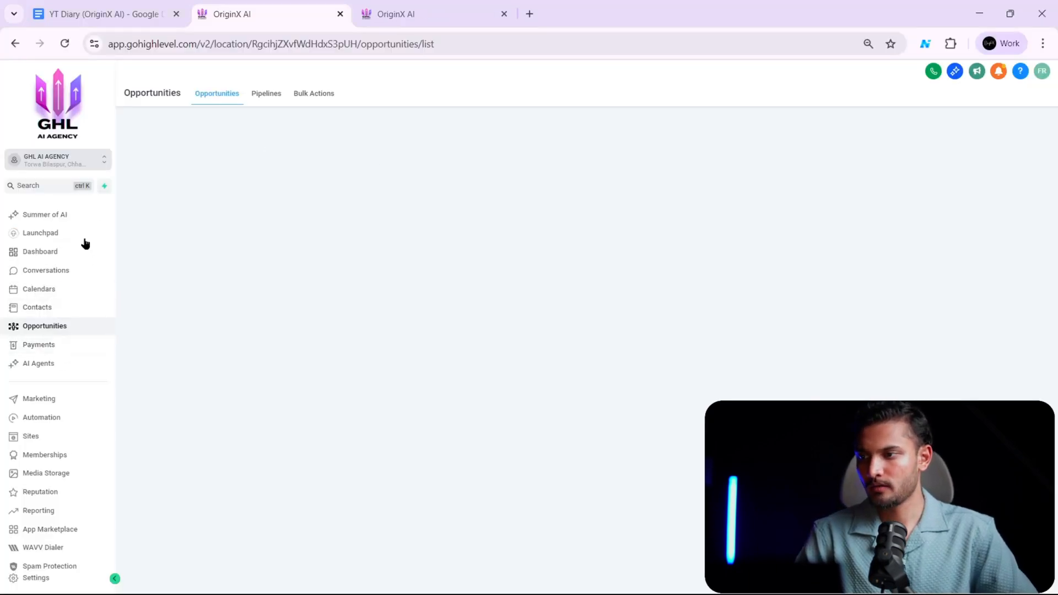
- In GoHighLevel, open the AI VOICE DEMO (GHL AI AGENCY) form in the form builder and compare it with the live landing page
click(53, 438)
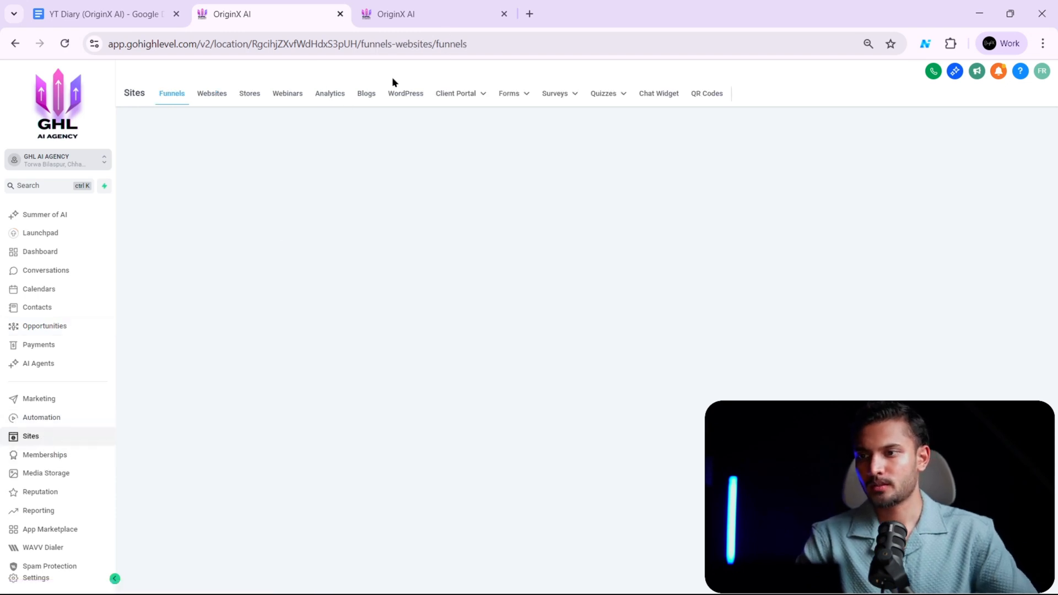
mouse_move(507, 94)
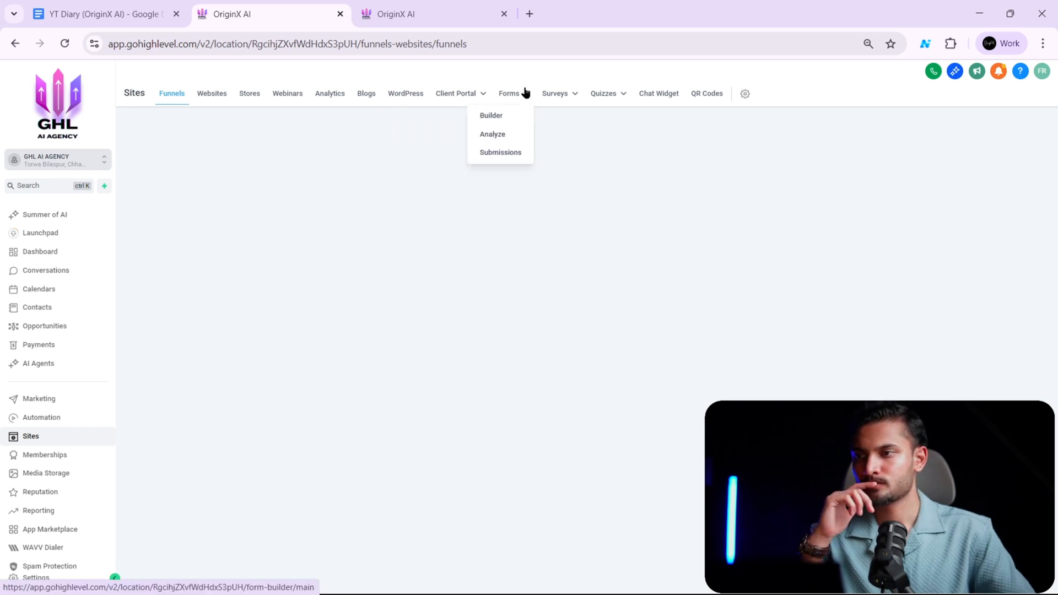
click(504, 125)
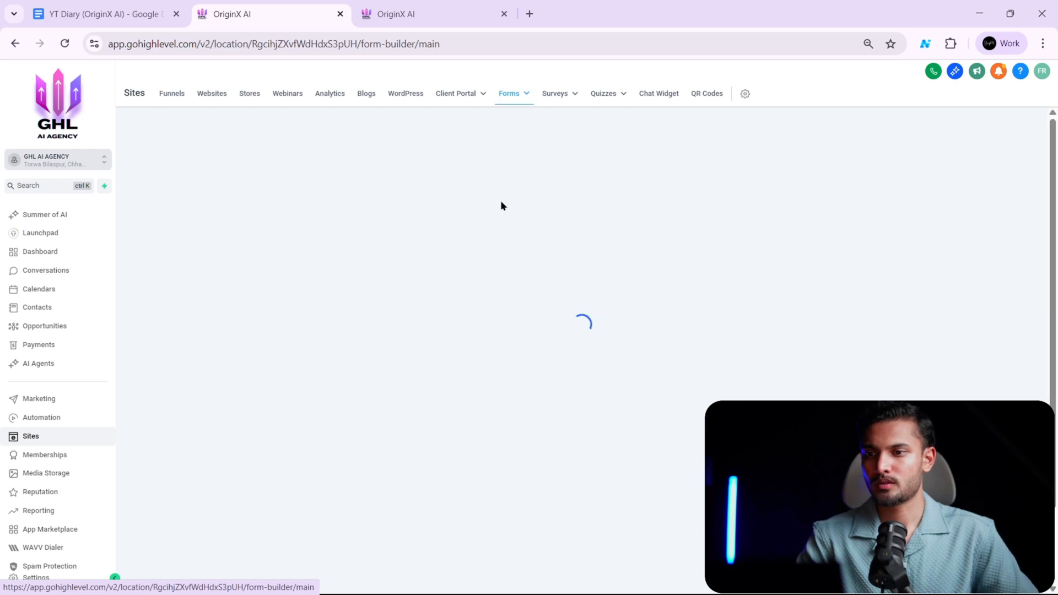
click(464, 6)
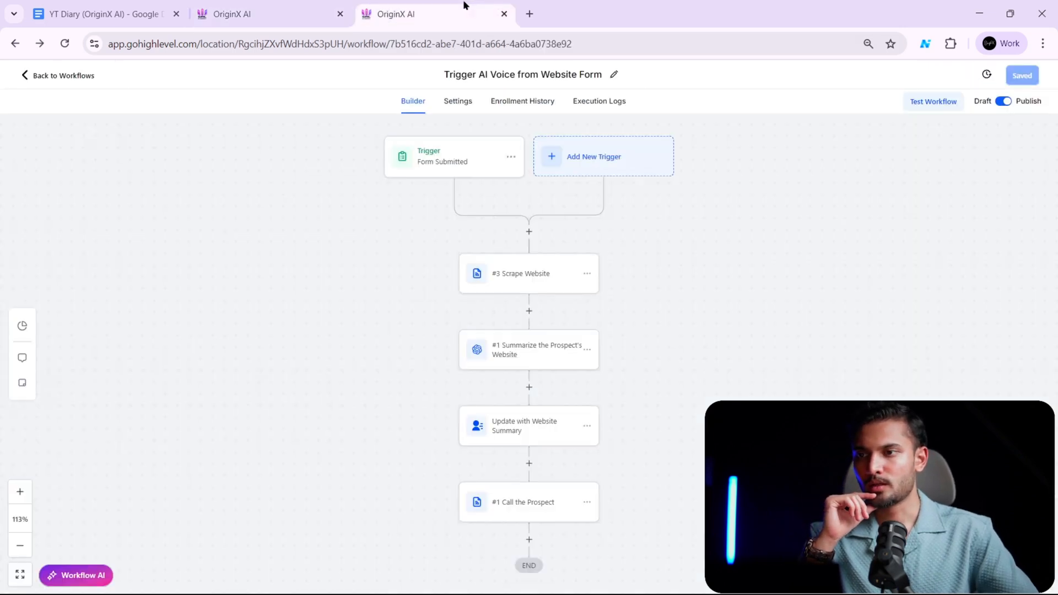
click(280, 7)
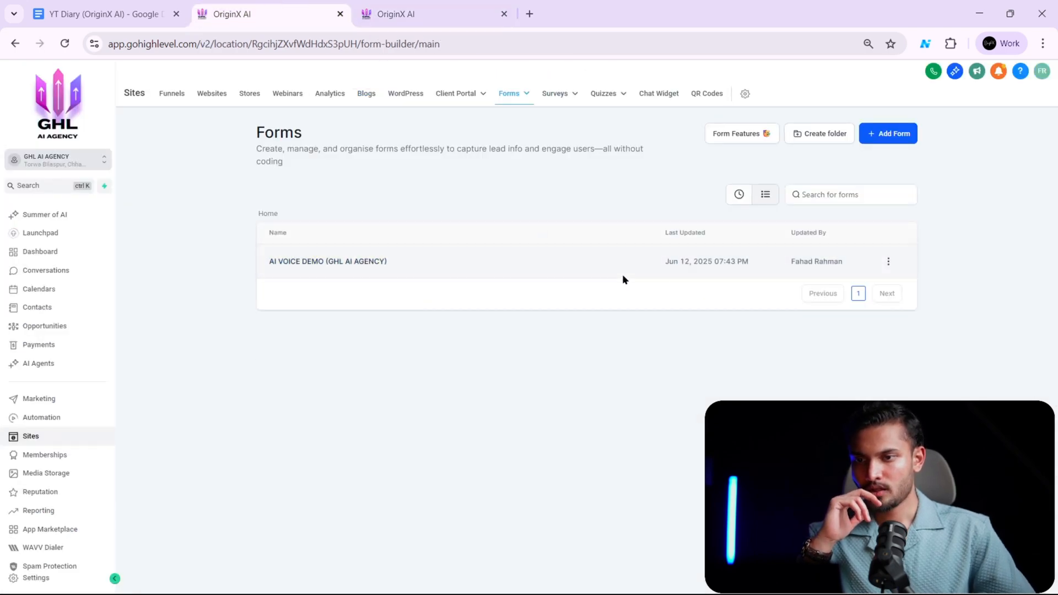
click(371, 258)
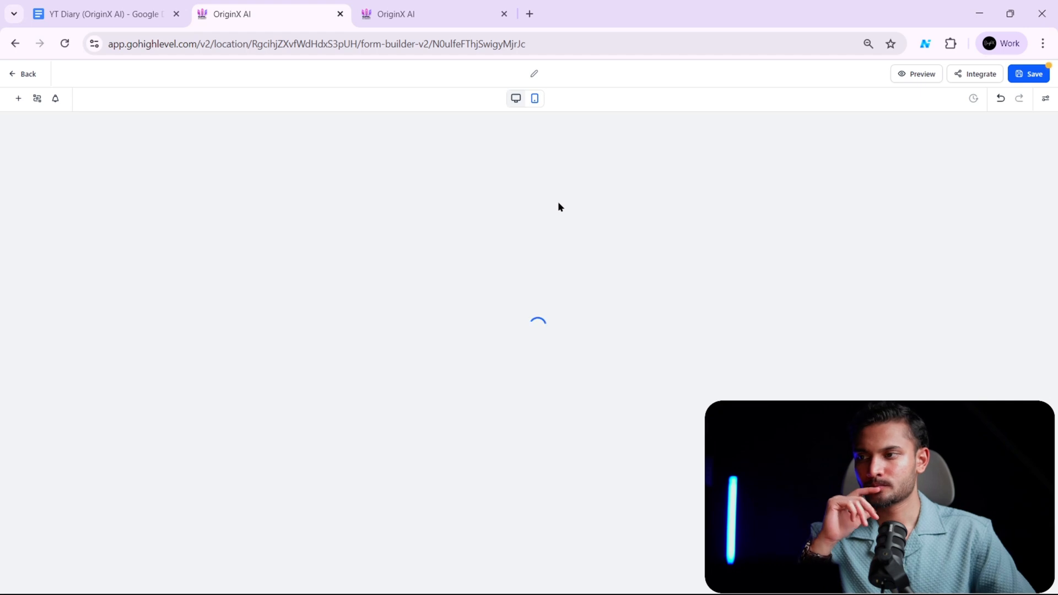
click(421, 5)
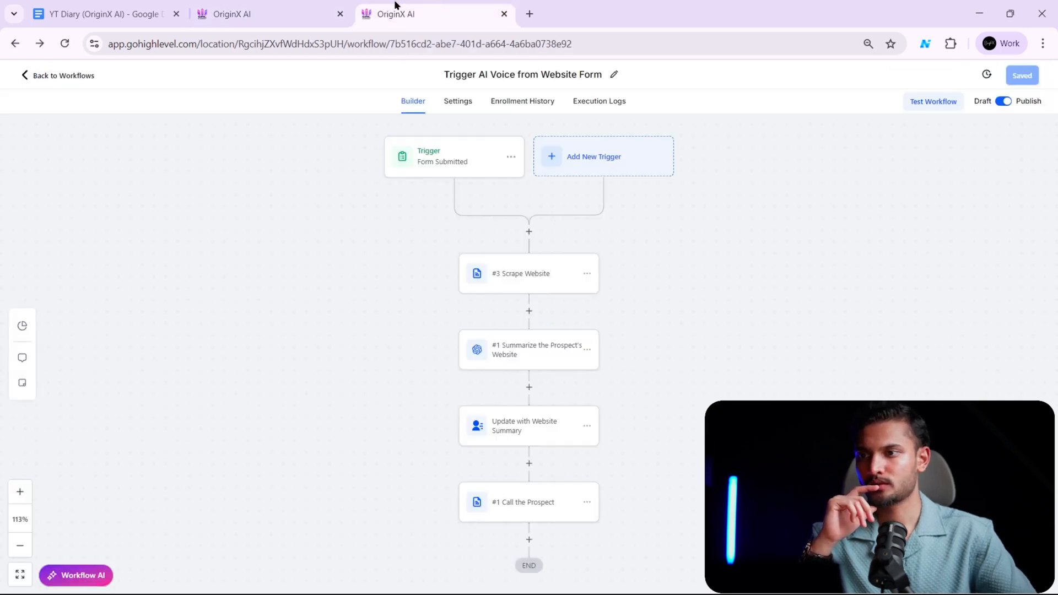
click(245, 6)
key(alt+Tab)
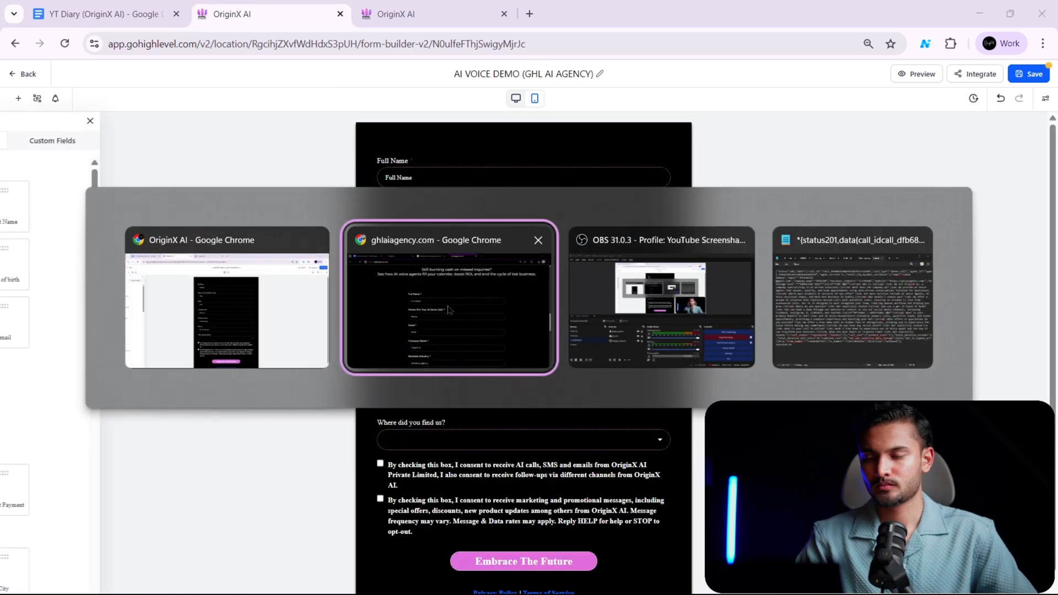
key(alt+Tab)
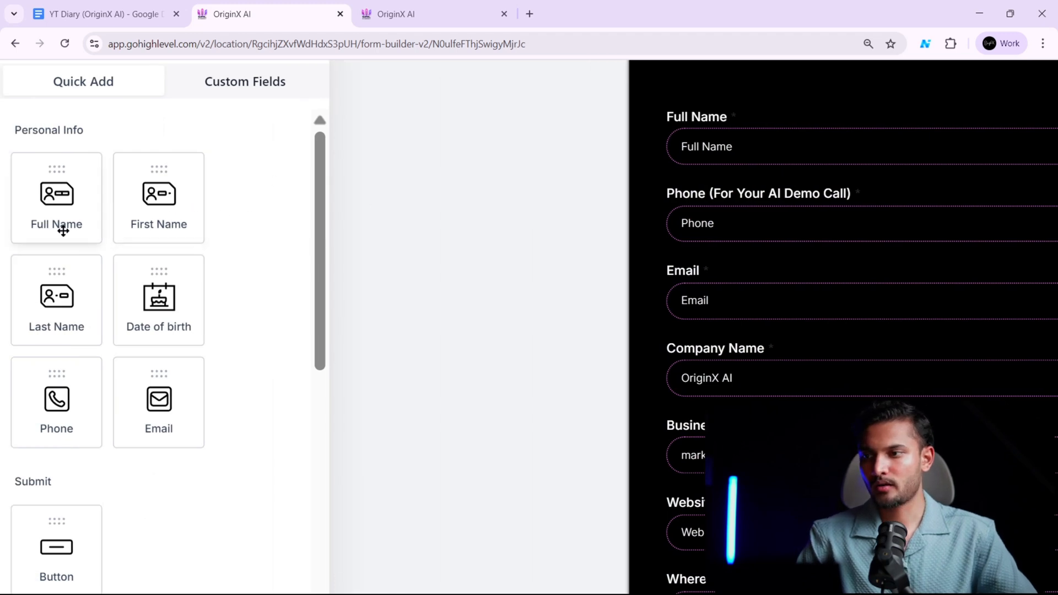
- Try placing the Full Name, Organization and Website quick-add elements on the AI VOICE DEMO form
drag(30, 208, 706, 132)
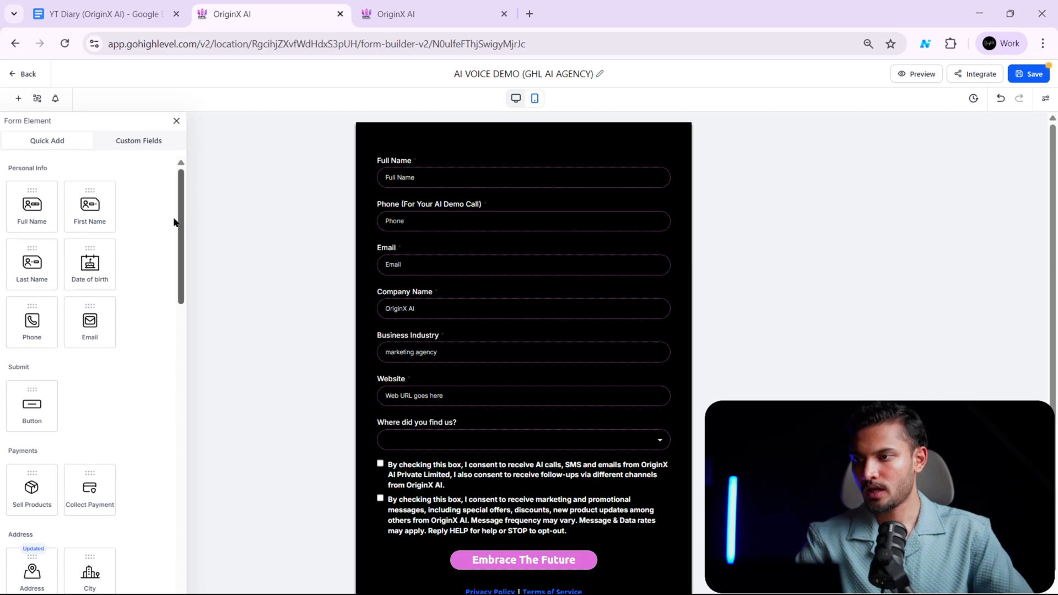
scroll(76, 364, down, 4)
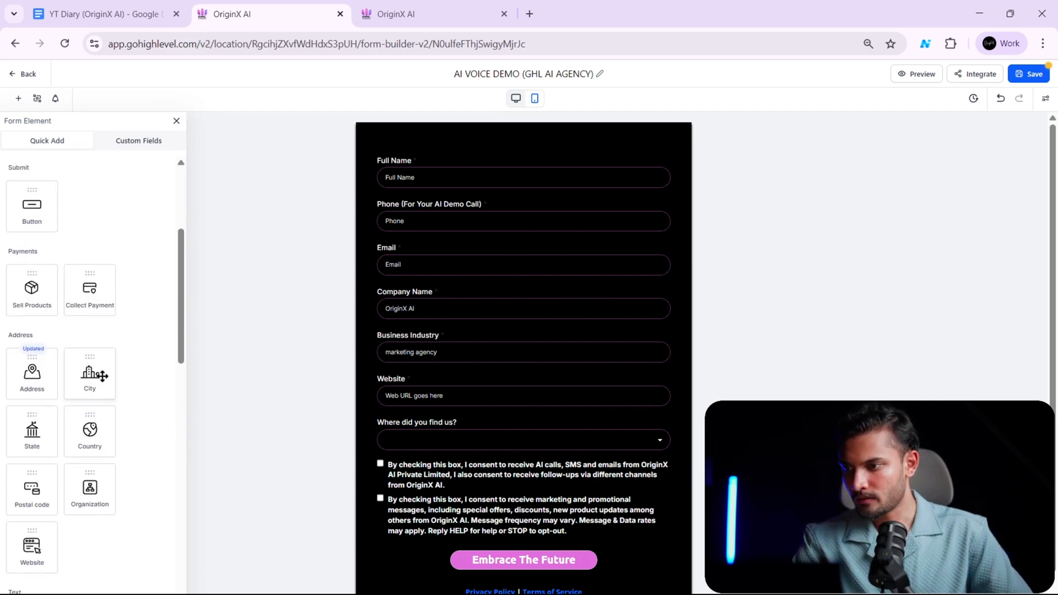
scroll(95, 380, down, 2)
drag(92, 407, 120, 390)
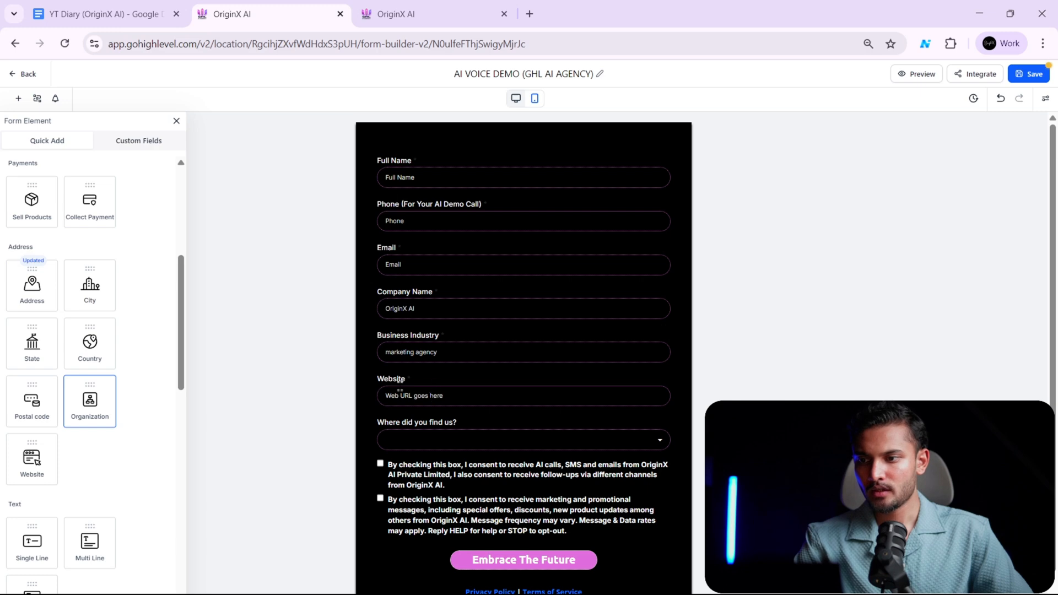
scroll(101, 438, down, 1)
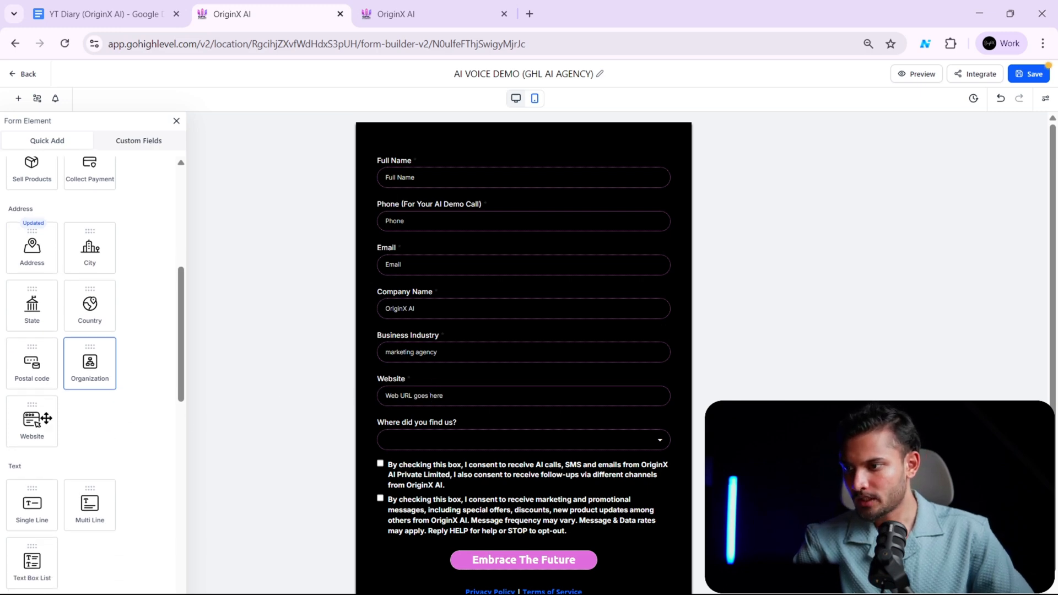
mouse_move(46, 419)
mouse_down()
mouse_move(103, 406)
mouse_move(46, 429)
mouse_up()
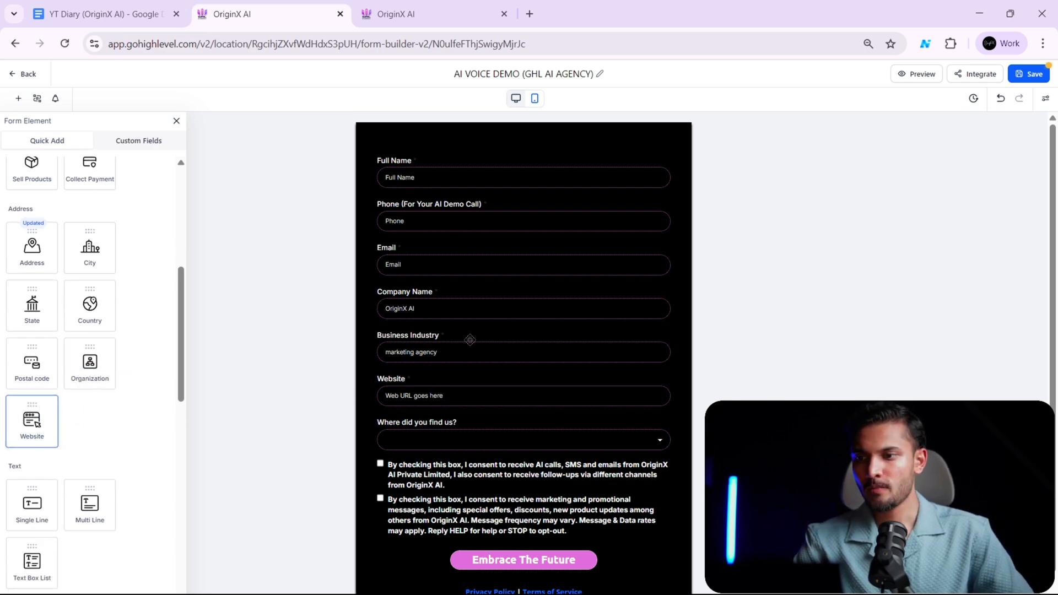
drag(181, 412, 186, 314)
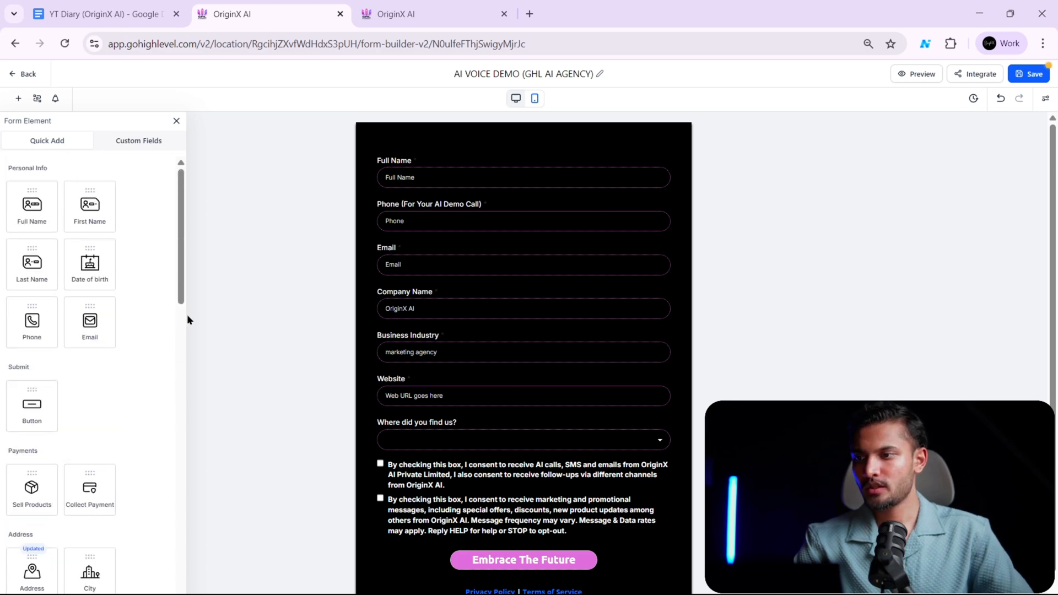
- Show the form builder's contact custom fields and expand the General Info group
click(136, 141)
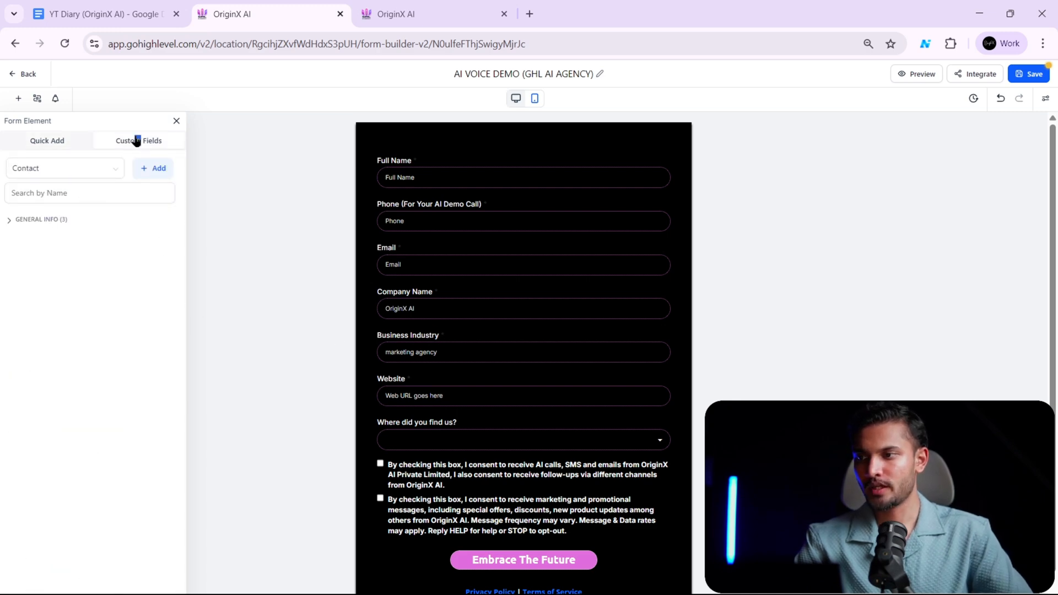
click(57, 219)
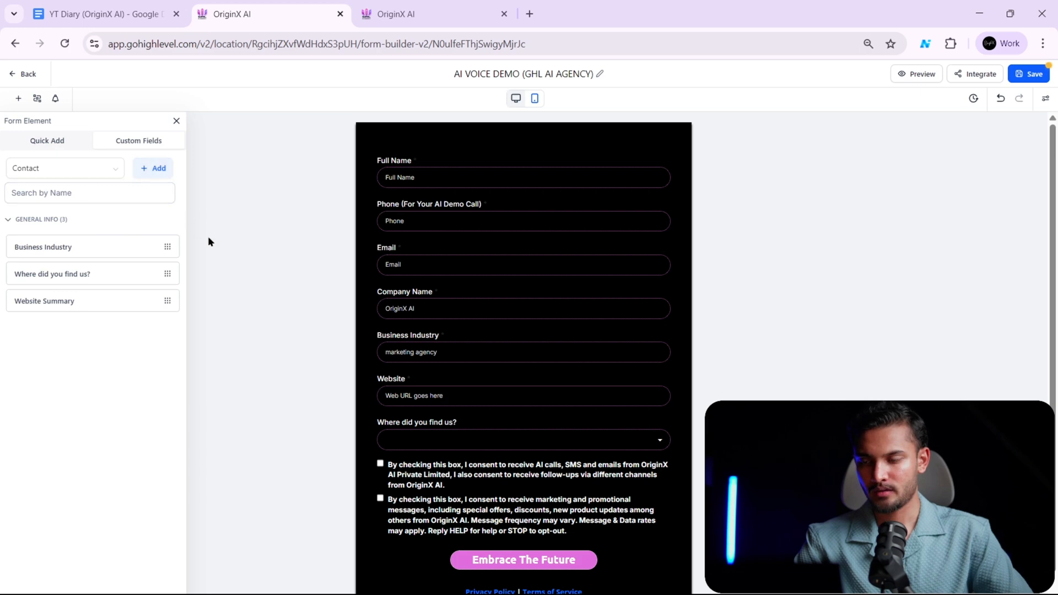
click(157, 175)
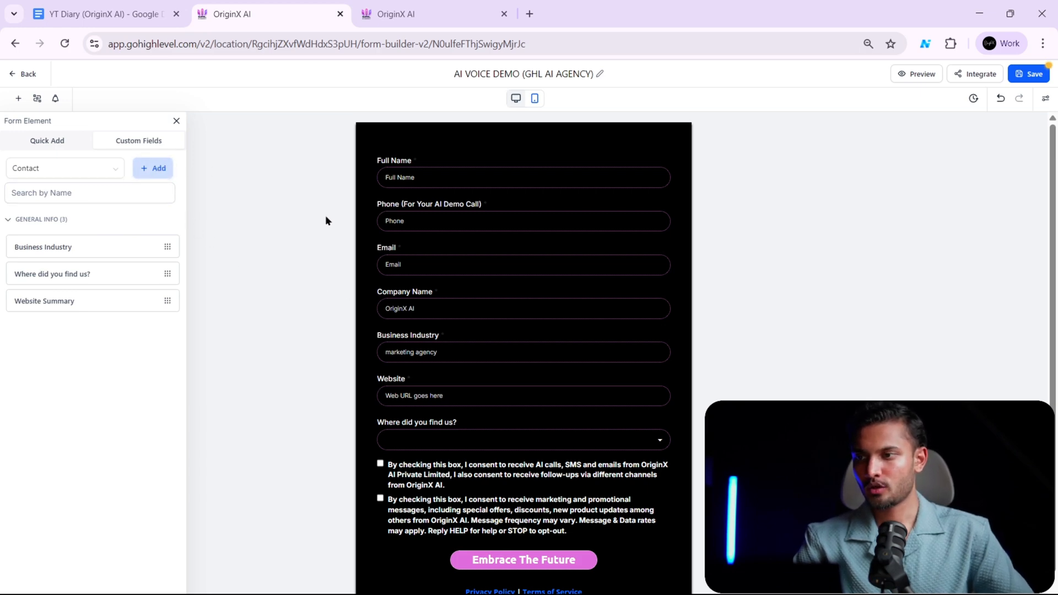
- Try setting up a new Single Line custom field for contacts, checking its available groups before discarding it
click(155, 169)
click(291, 249)
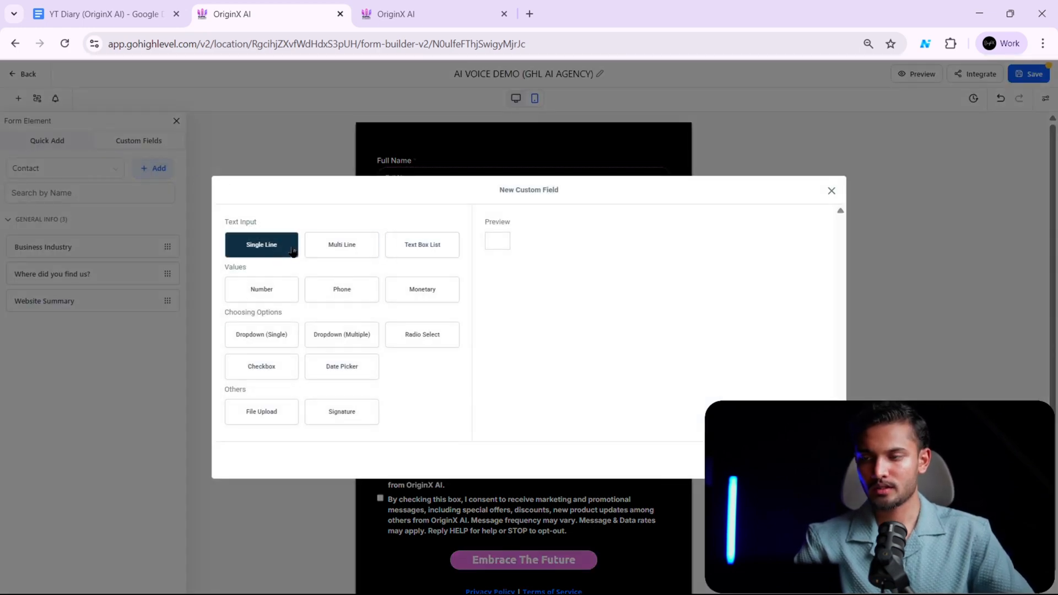
click(276, 255)
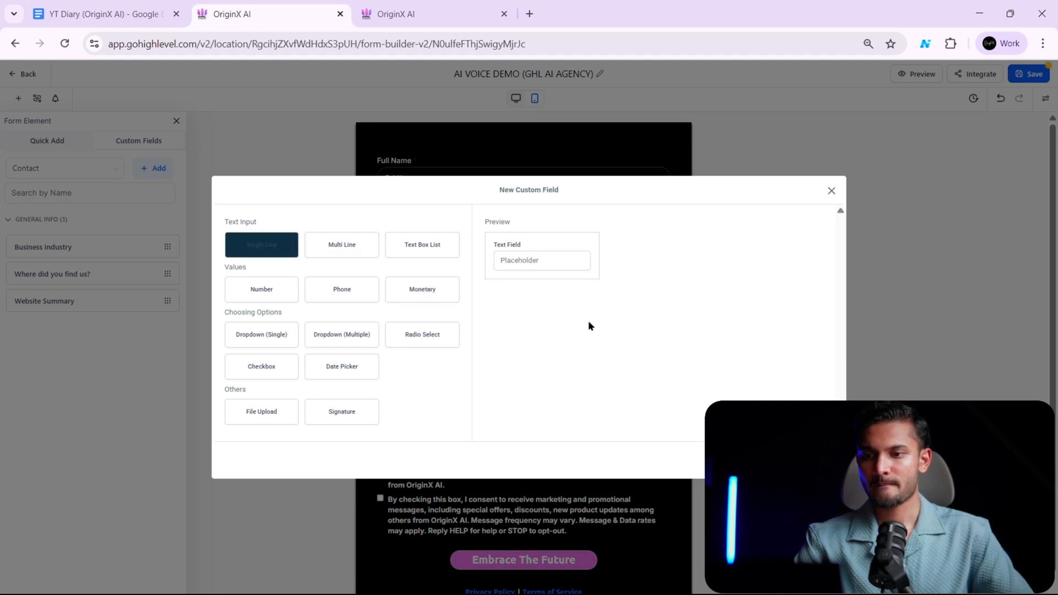
click(818, 460)
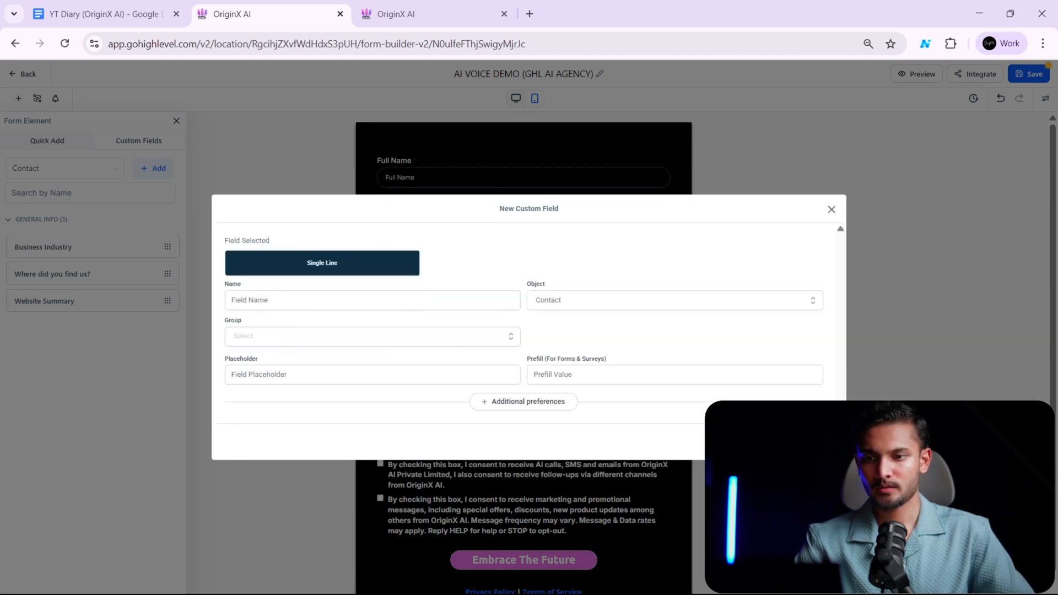
click(425, 304)
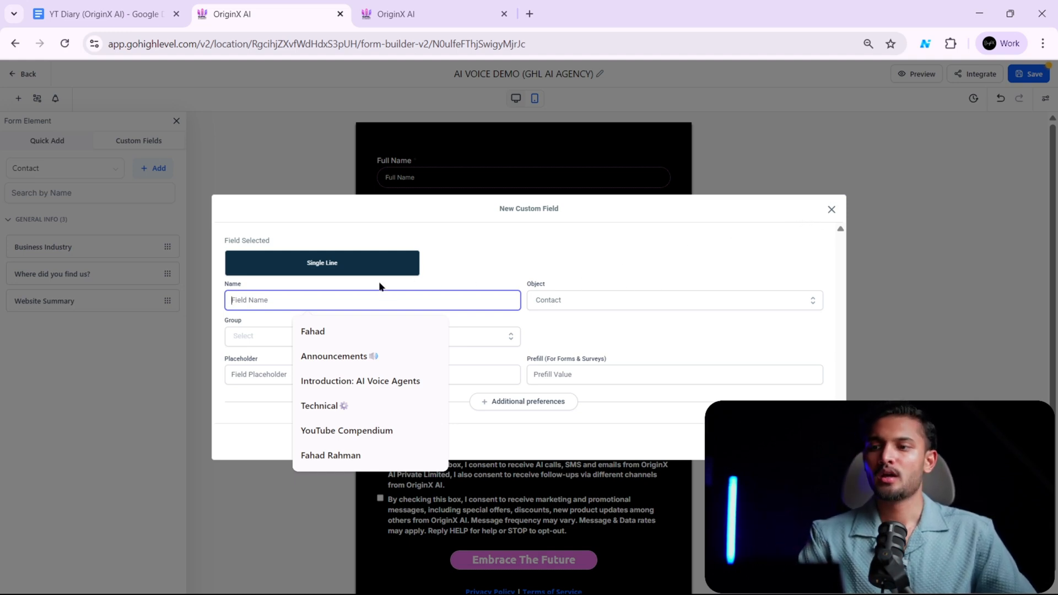
click(598, 319)
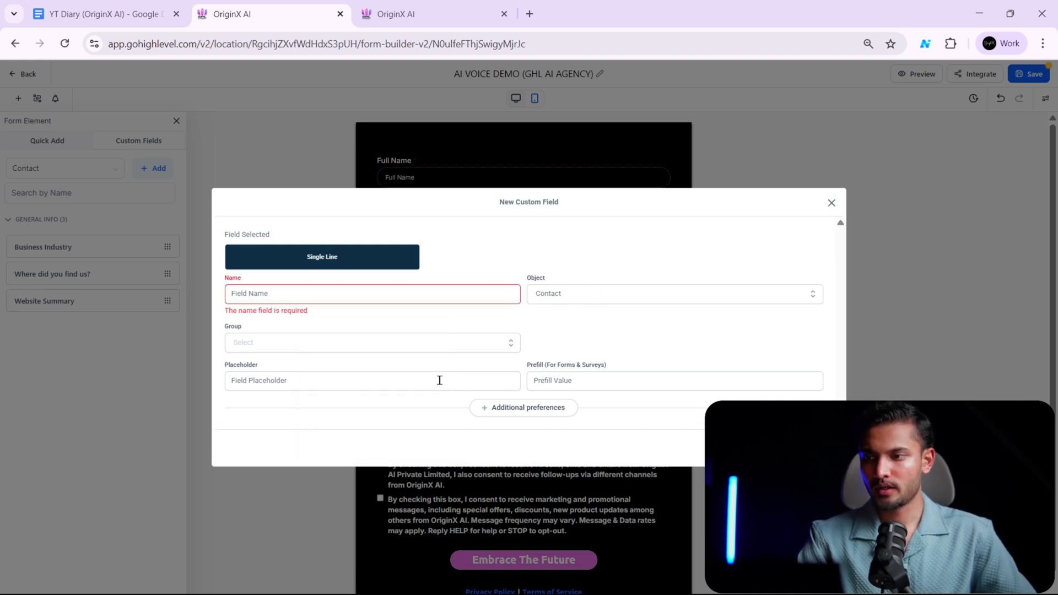
click(452, 344)
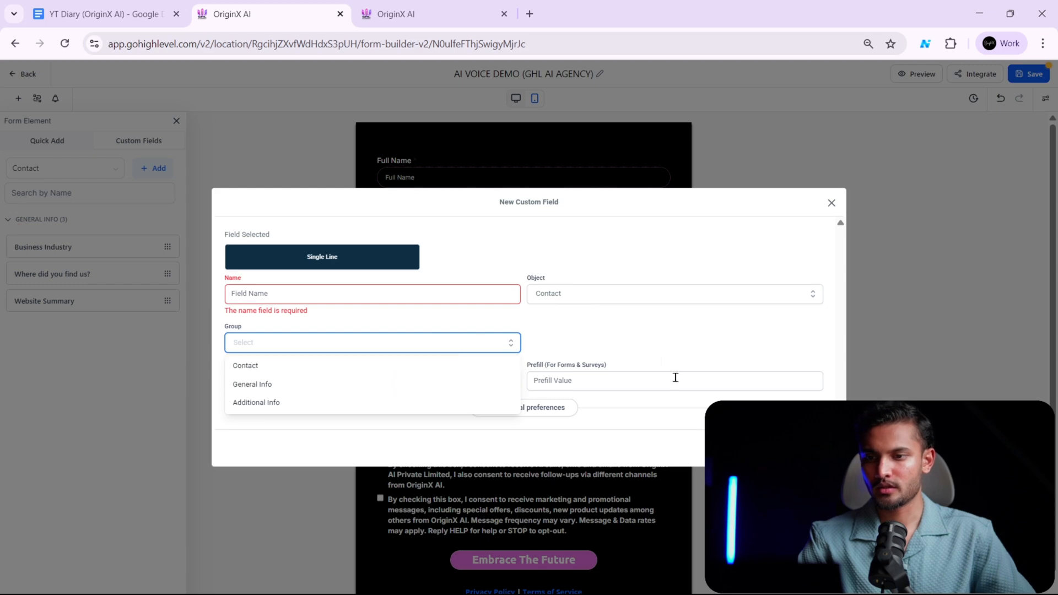
click(766, 448)
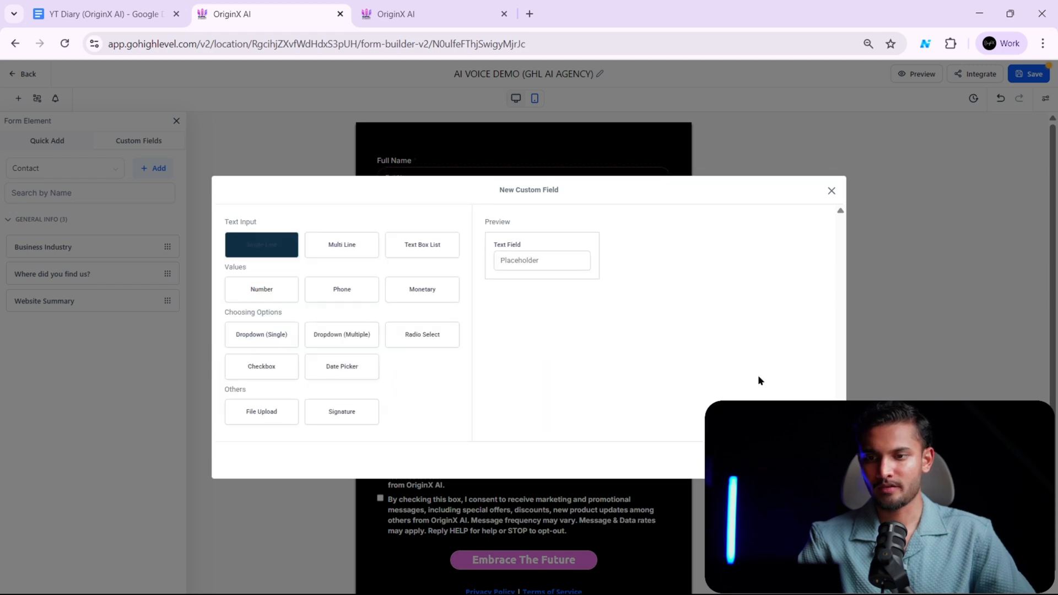
click(832, 191)
- Try removing the "Where did you find us?" dropdown from the form, and undo the removal
scroll(422, 352, up, 5)
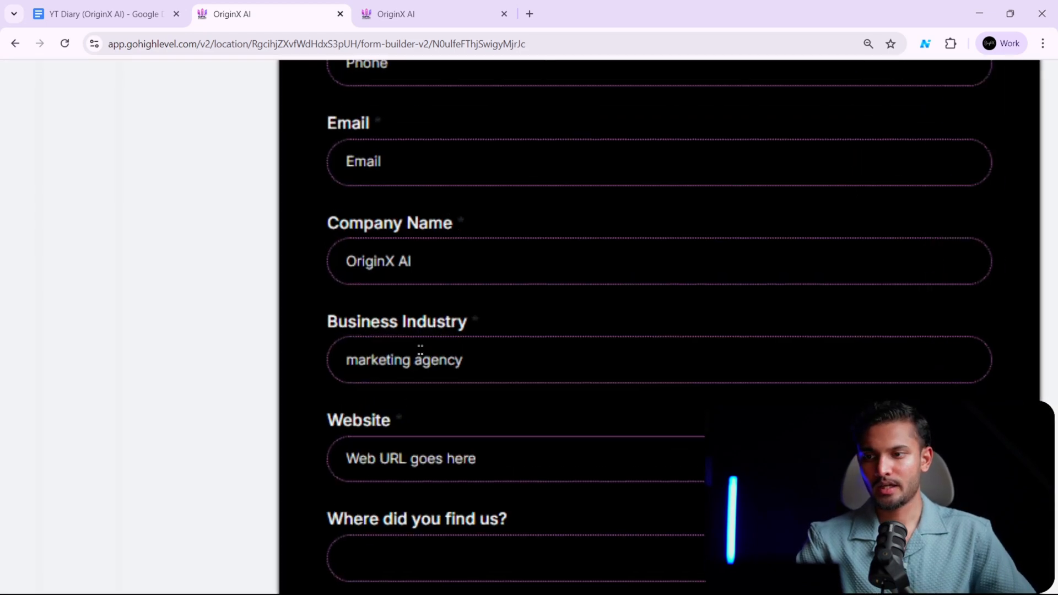
scroll(430, 314, down, 3)
scroll(430, 314, down, 5)
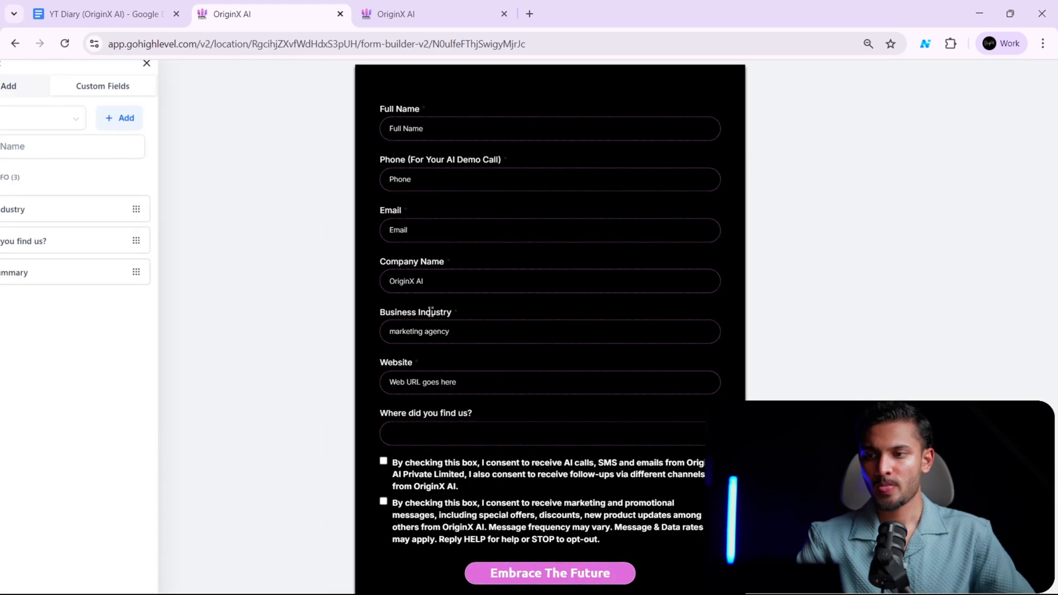
drag(375, 425, 465, 420)
click(471, 409)
click(437, 422)
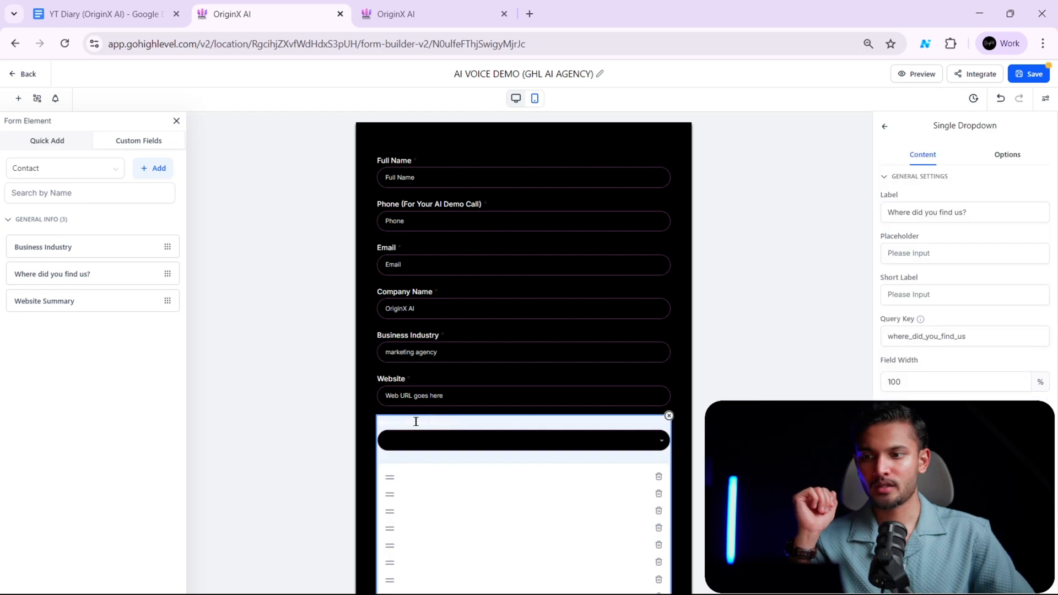
click(669, 415)
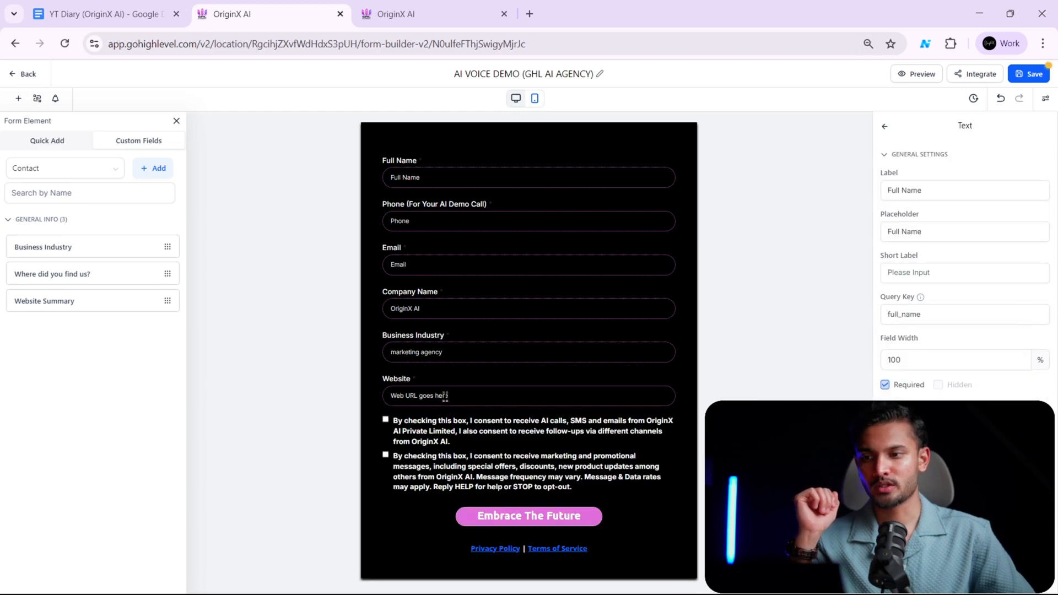
click(1001, 99)
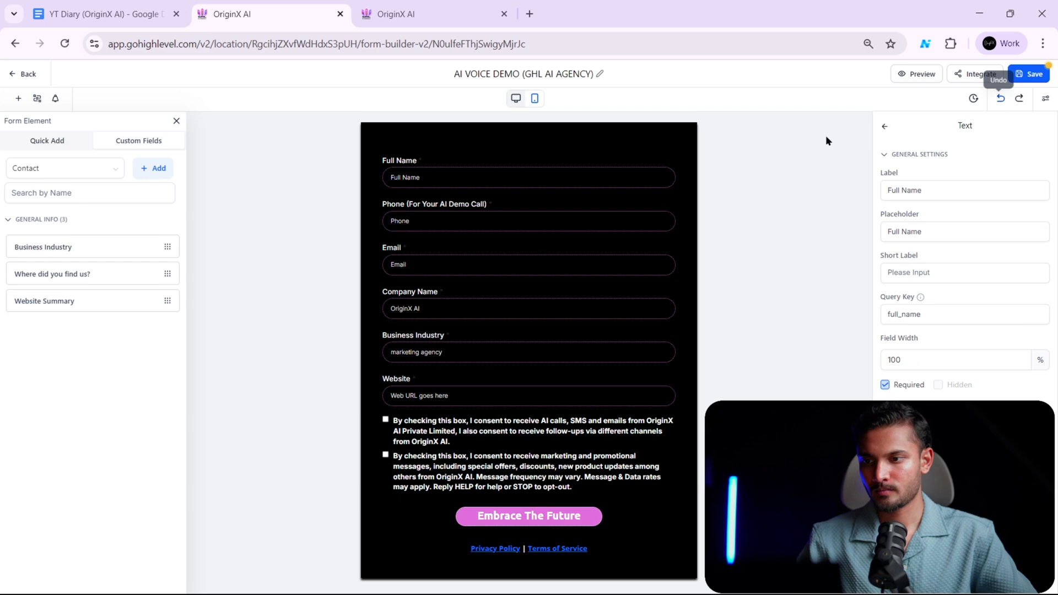
click(1003, 101)
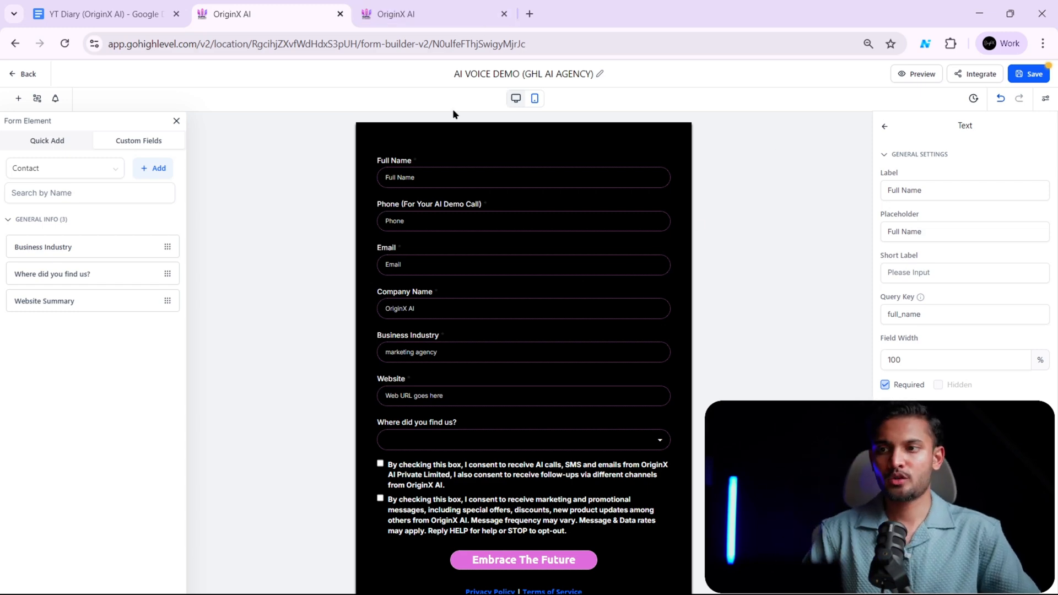
- Compare the fields in the form builder with the demo form on the live ghlaiagency.com landing page
click(420, 16)
click(318, 11)
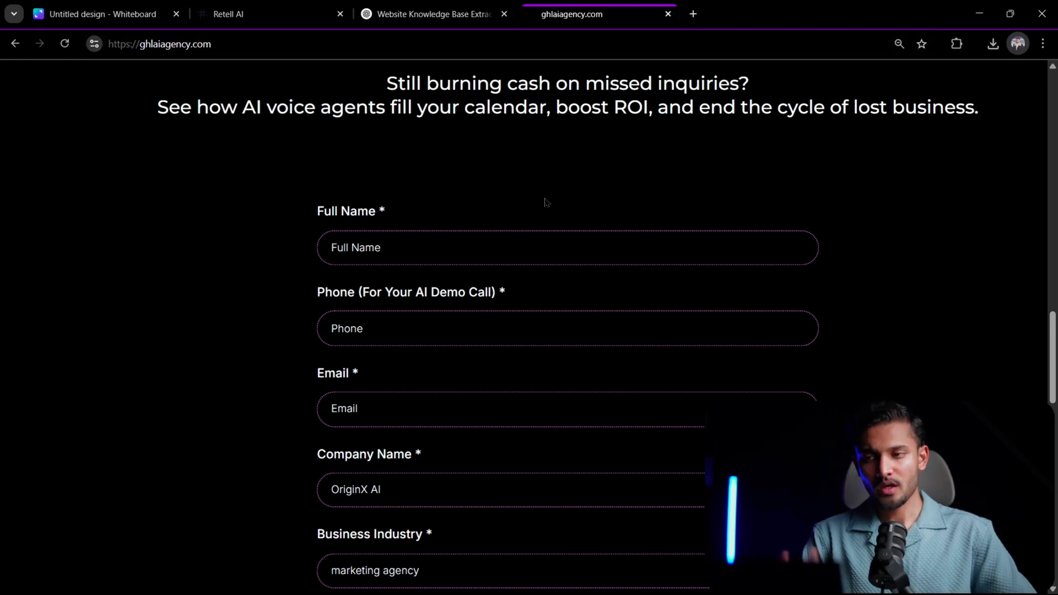
scroll(542, 210, down, 5)
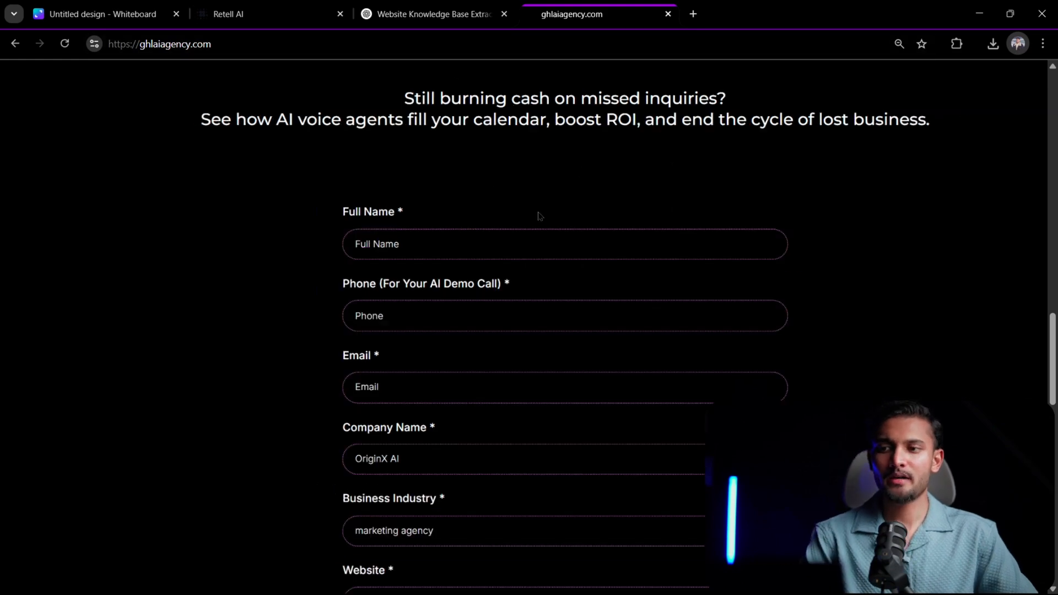
scroll(533, 219, up, 4)
scroll(529, 219, down, 1)
scroll(528, 223, down, 2)
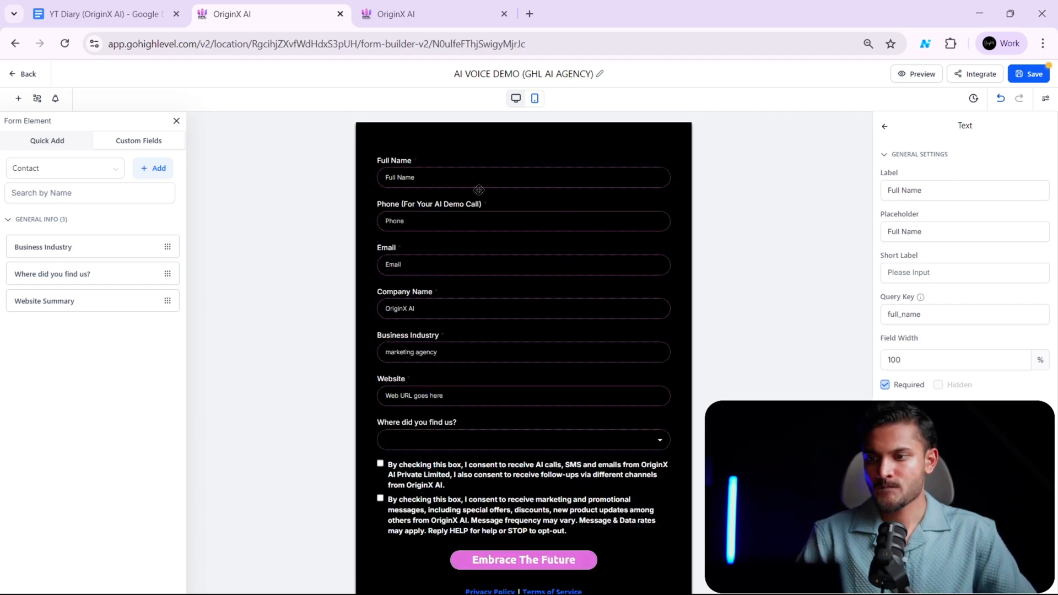
triple_click(378, 159)
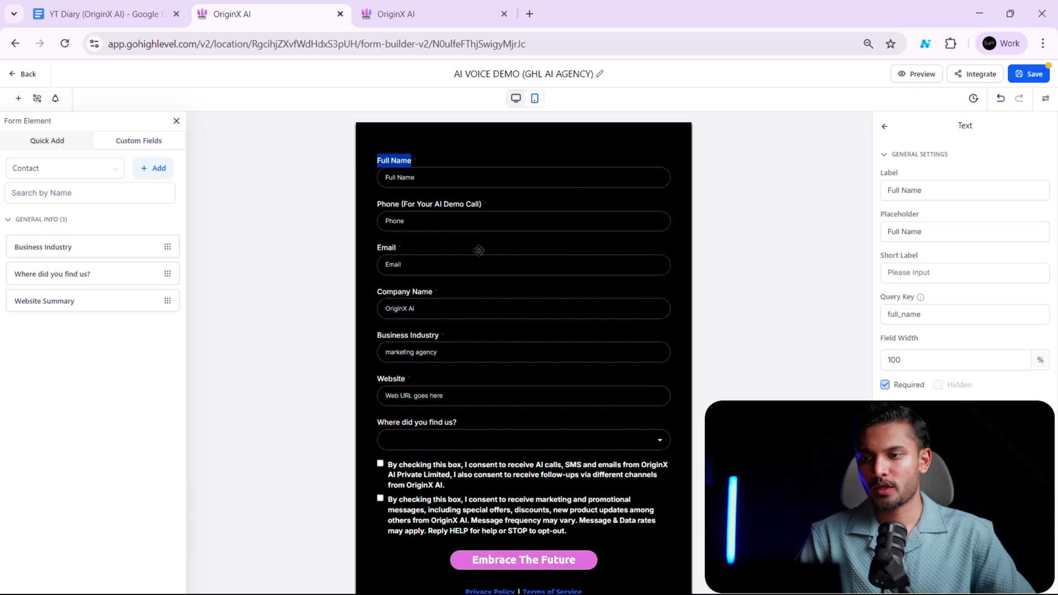
click(484, 373)
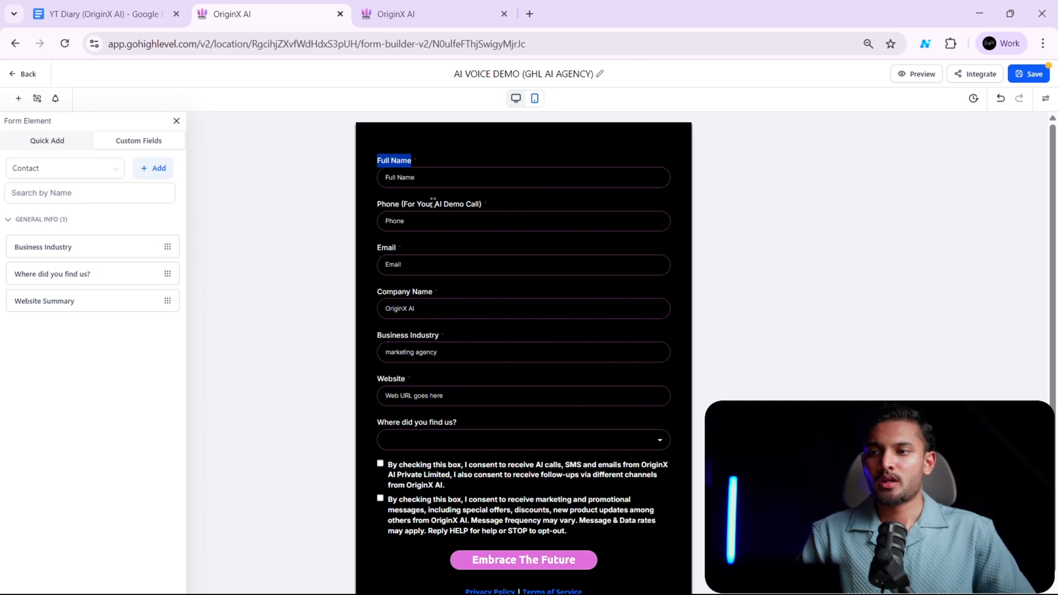
click(426, 17)
click(280, 10)
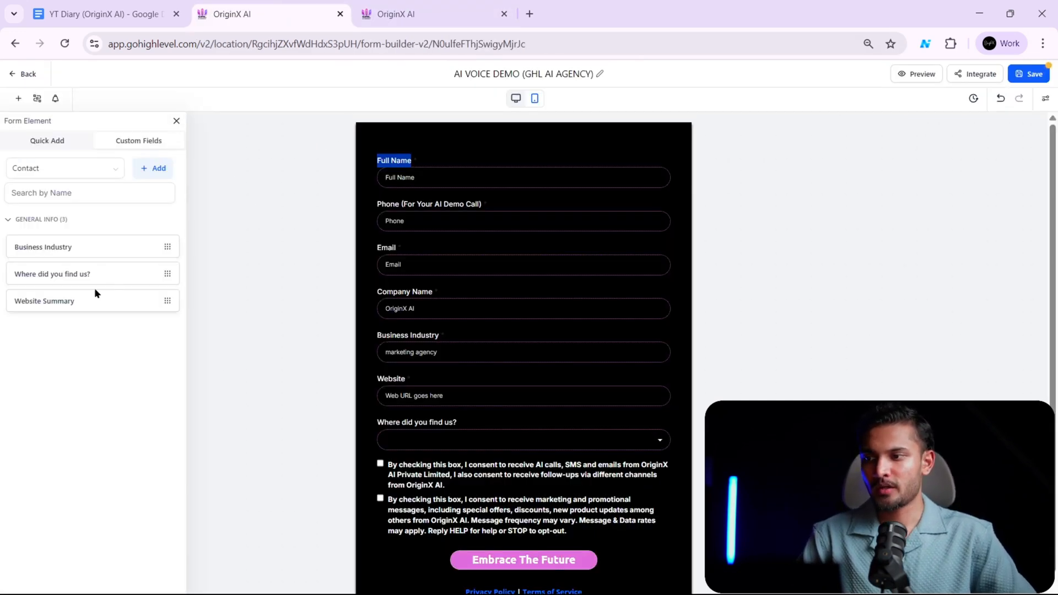
- Leave the form builder, discarding unsaved work, and open the Custom Fields page in the sub-account settings
click(28, 74)
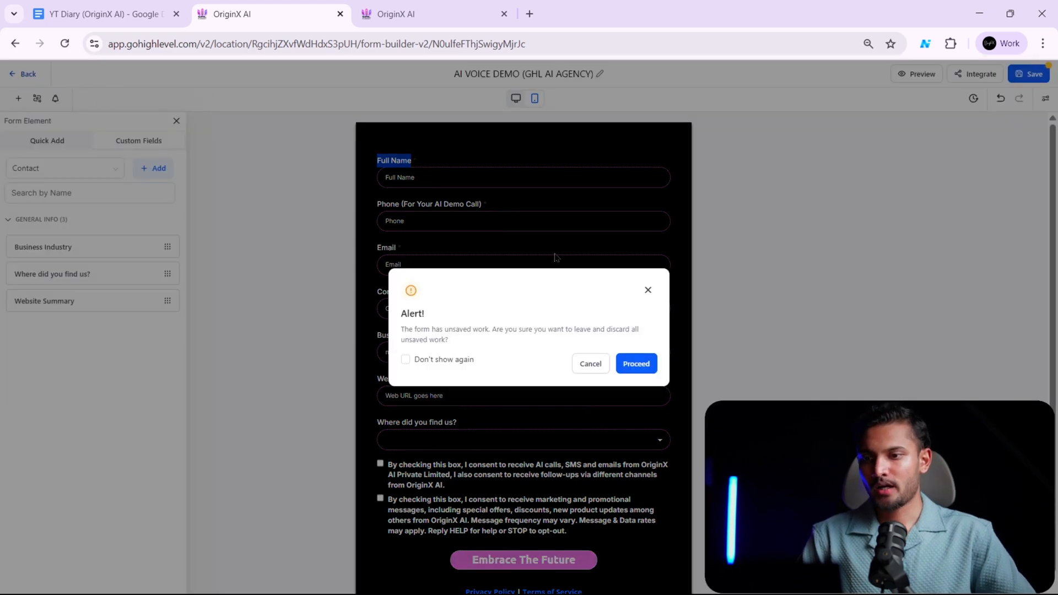
click(632, 365)
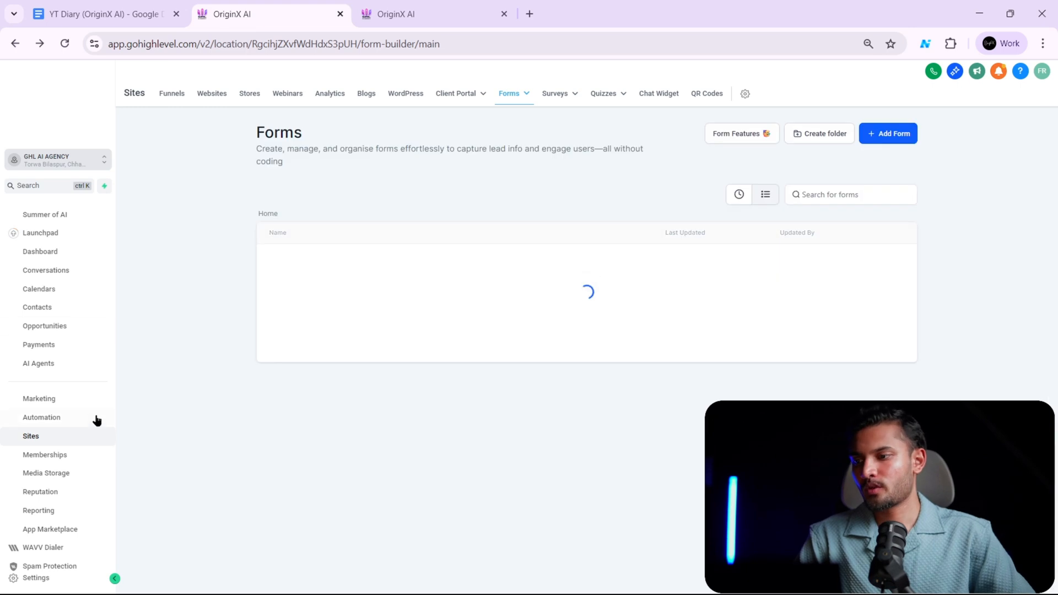
click(56, 577)
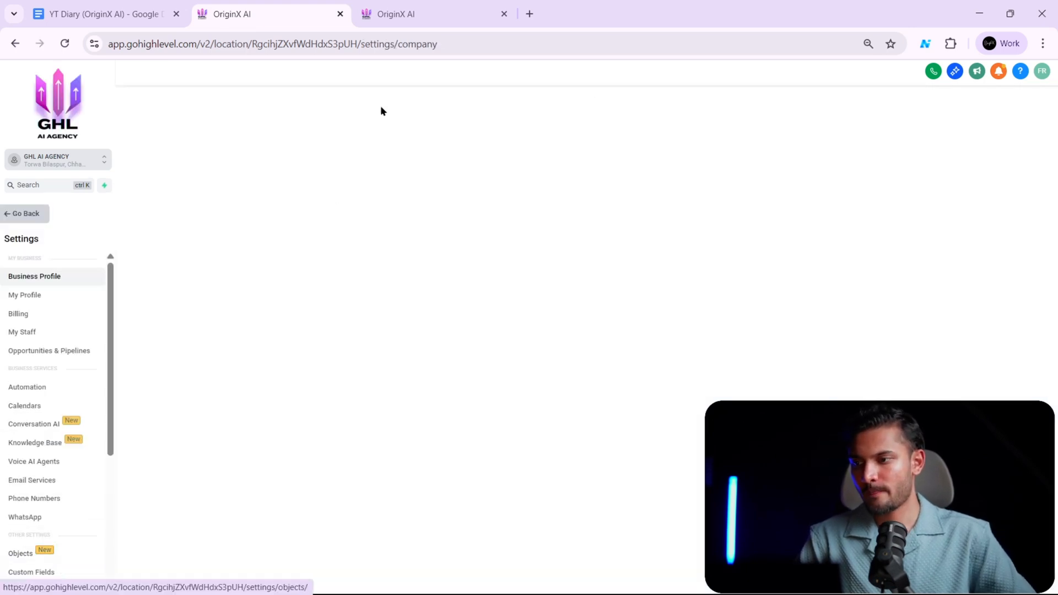
scroll(77, 419, down, 3)
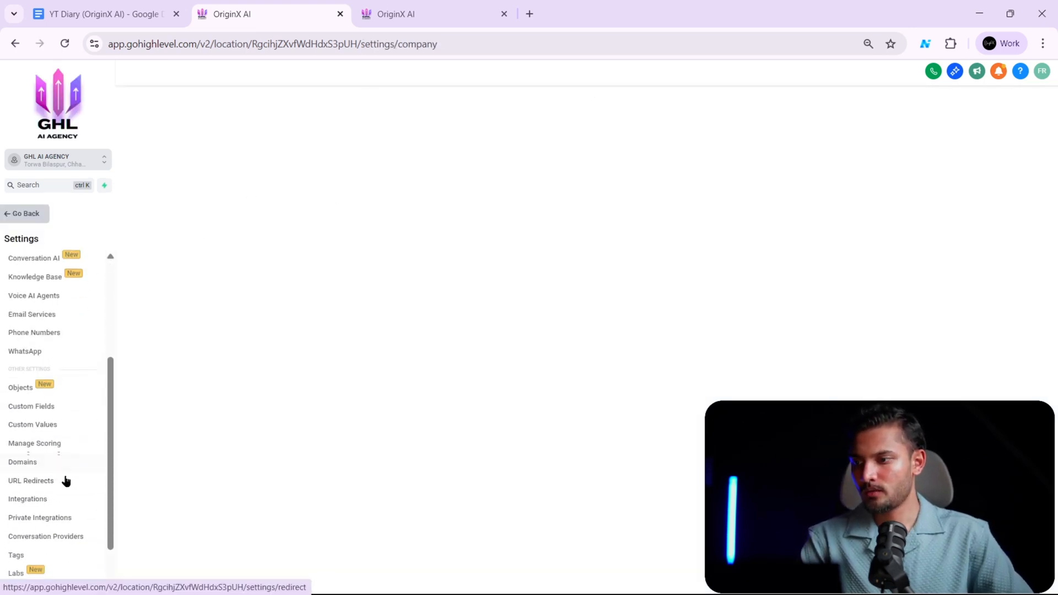
click(44, 405)
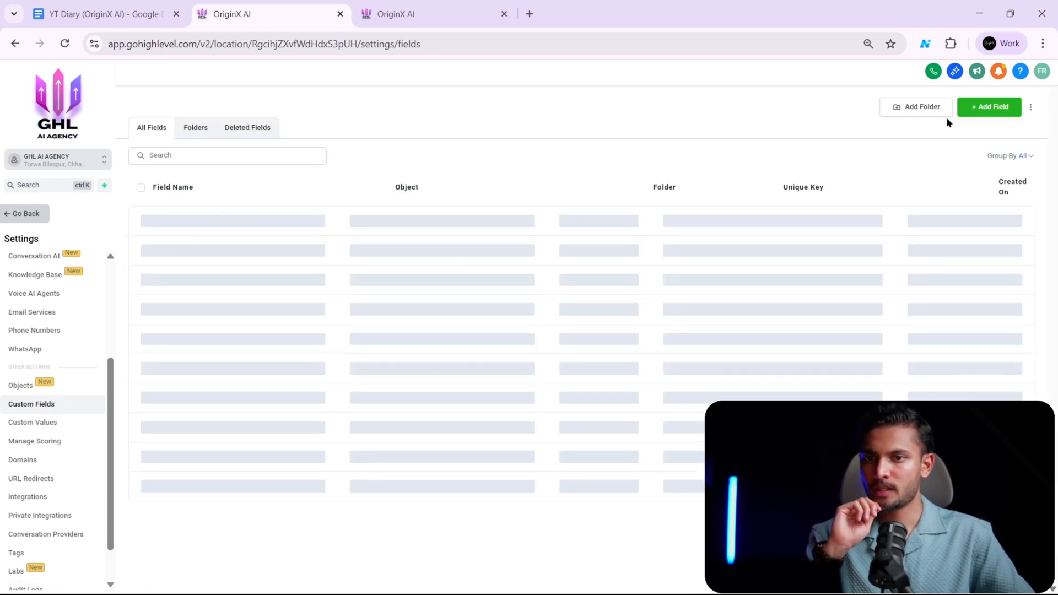
- Try setting up a Multi Line contact custom field named "Website Summary", and discard it without saving
click(990, 111)
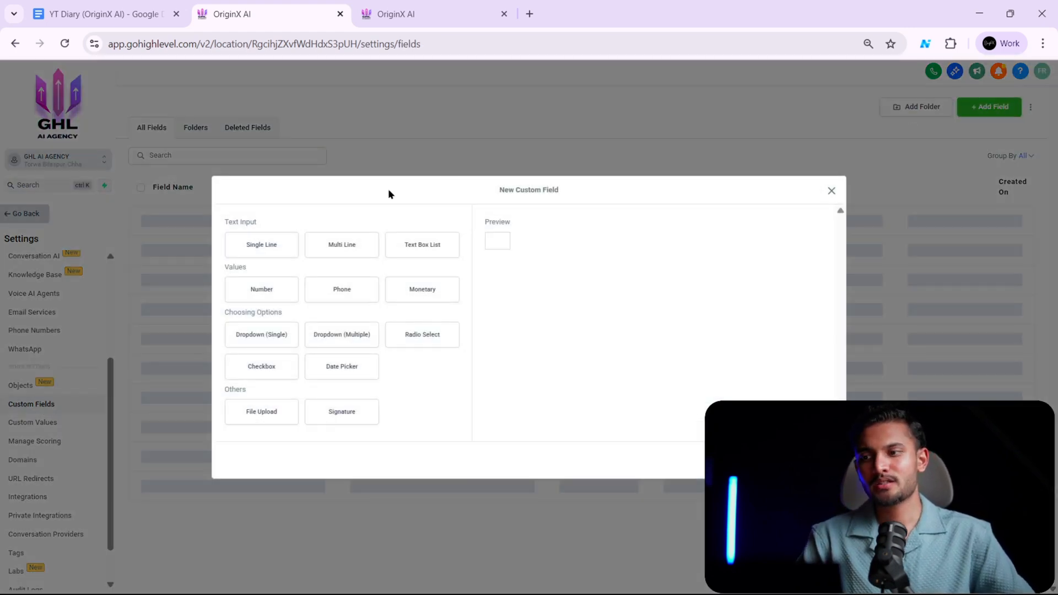
click(262, 245)
click(339, 249)
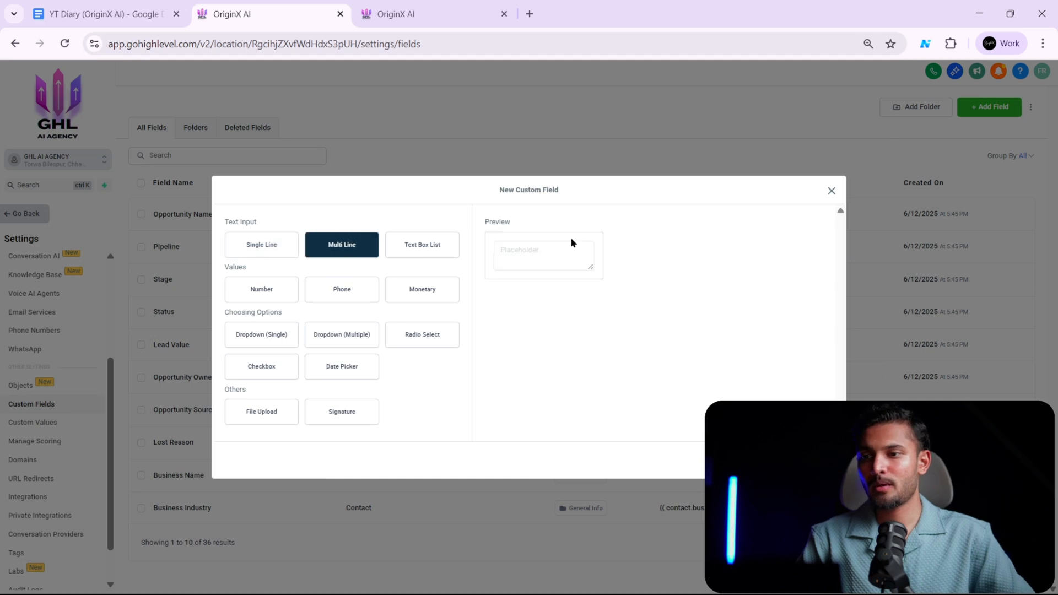
click(810, 461)
click(395, 301)
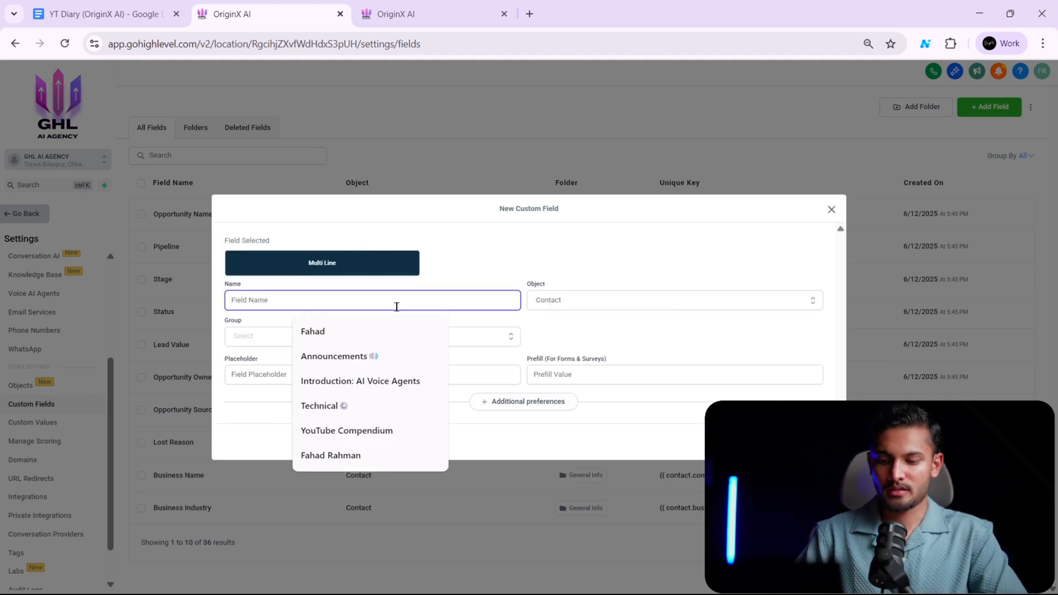
text(WEB)
key(Down)
key(Return)
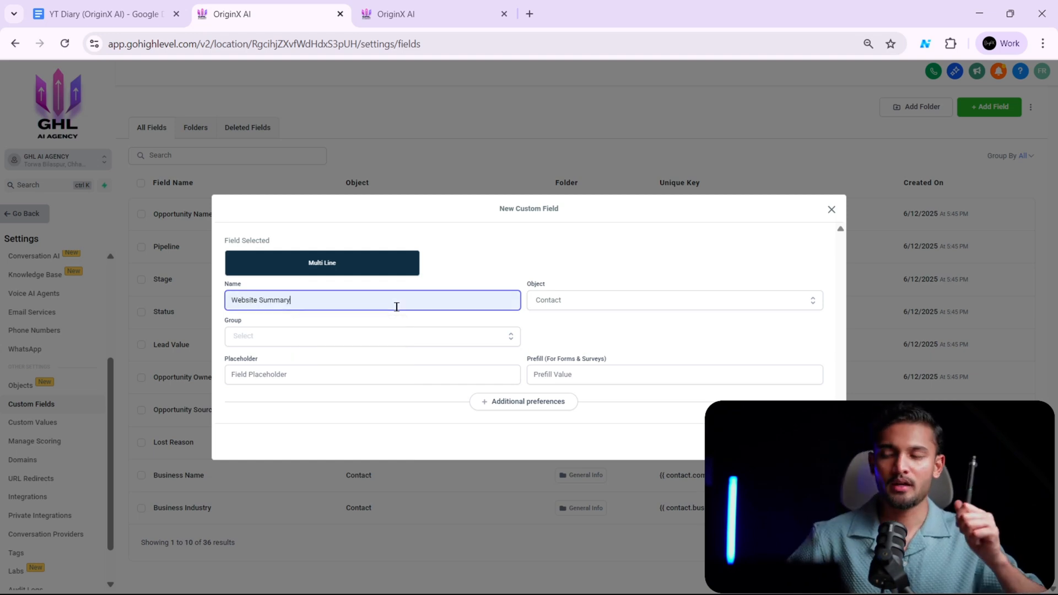
click(392, 326)
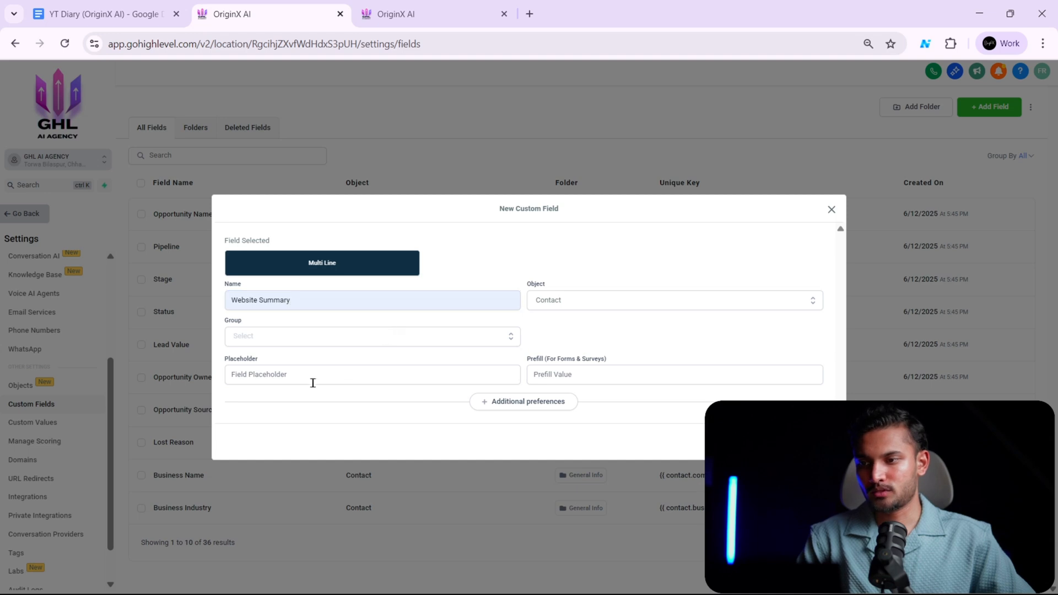
click(769, 442)
click(831, 190)
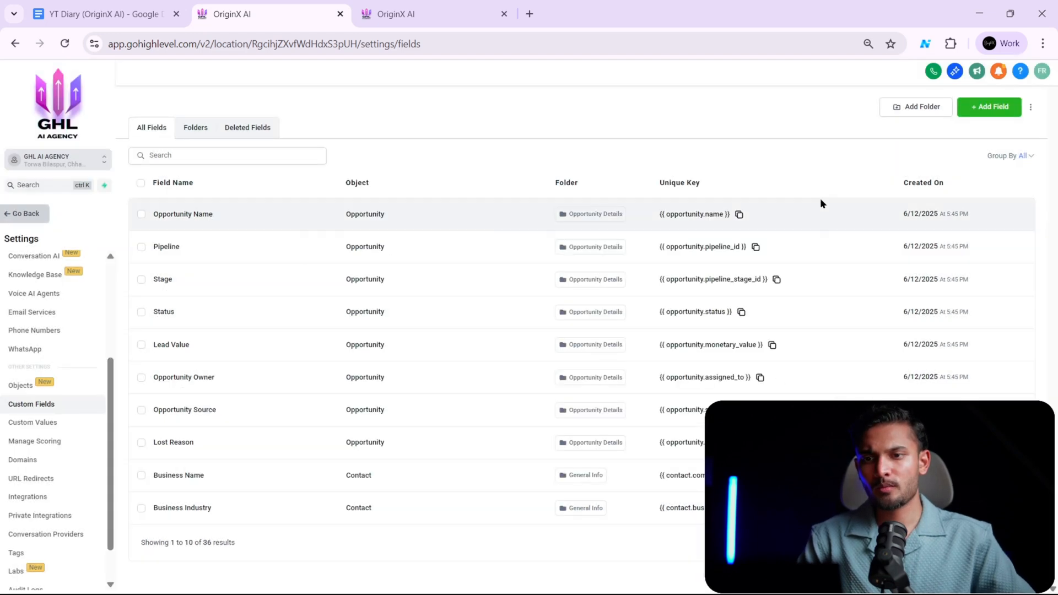
- Look at the ghlaiagency.com demo form again and return to the Canva whiteboard diagram
click(427, 14)
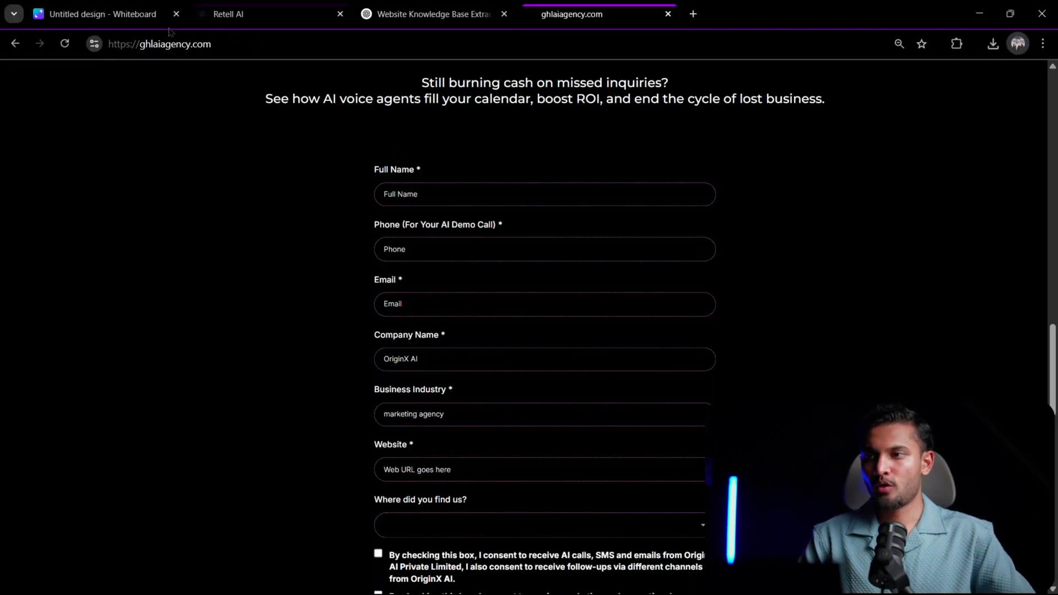
click(105, 14)
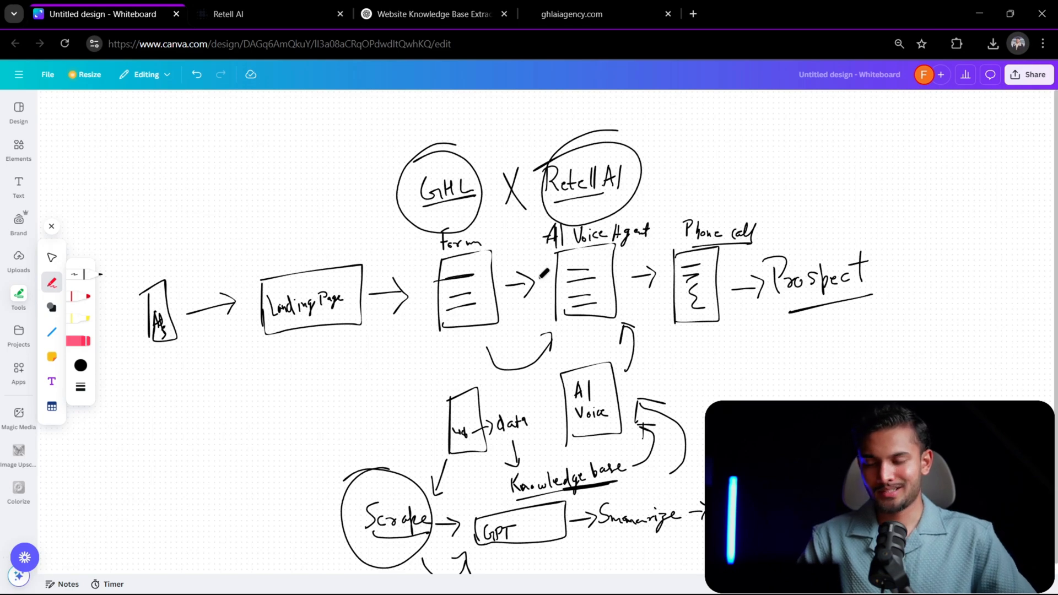
- Switch to the "Trigger AI Voice from Website Form" workflow in GoHighLevel and look over its trigger and action sequence
key(alt+Tab)
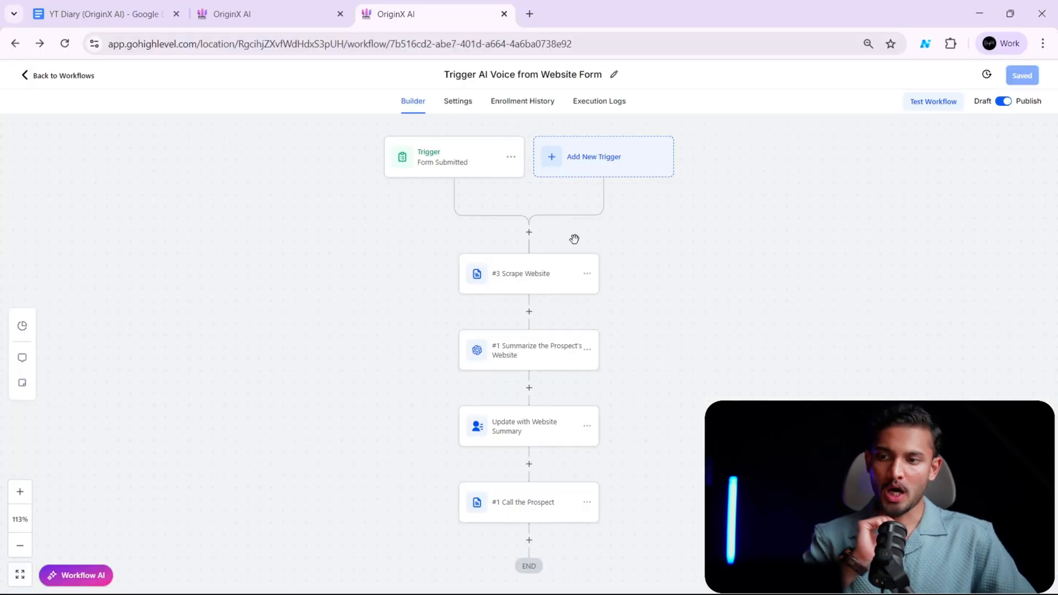
click(524, 501)
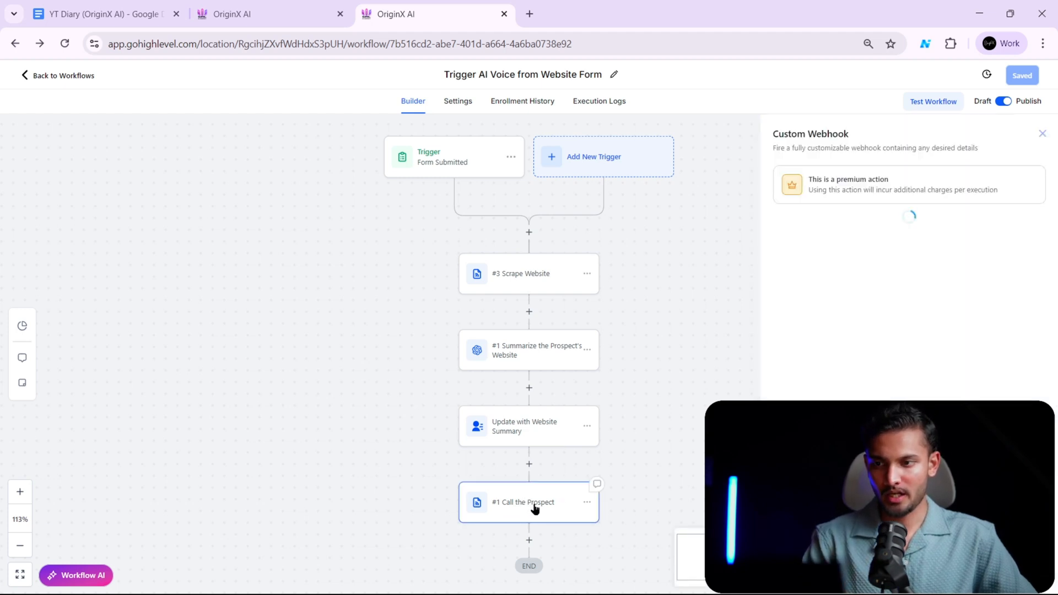
click(1041, 135)
drag(669, 422, 643, 337)
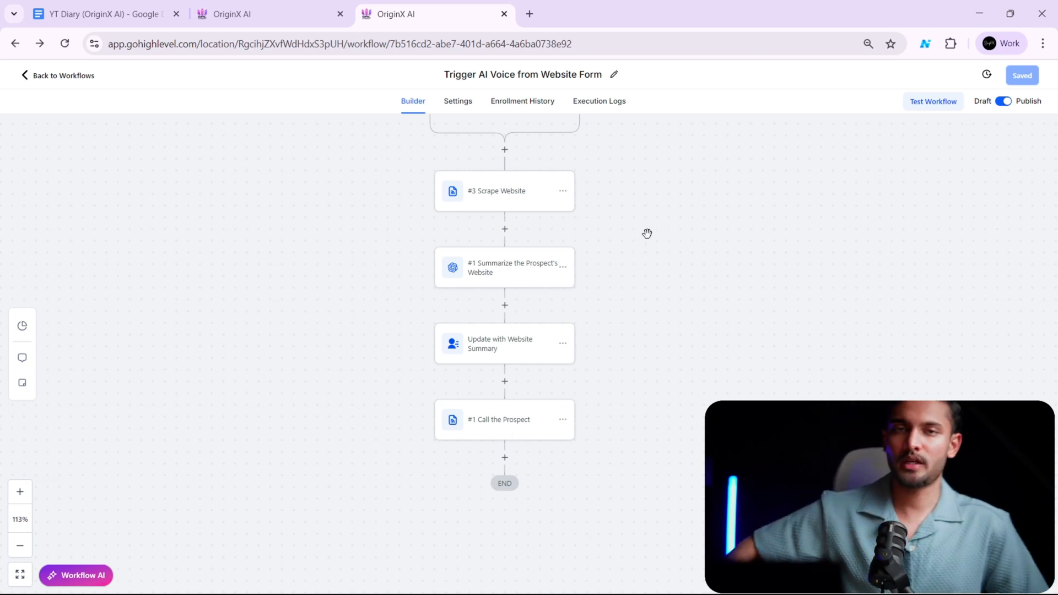
drag(662, 196, 670, 251)
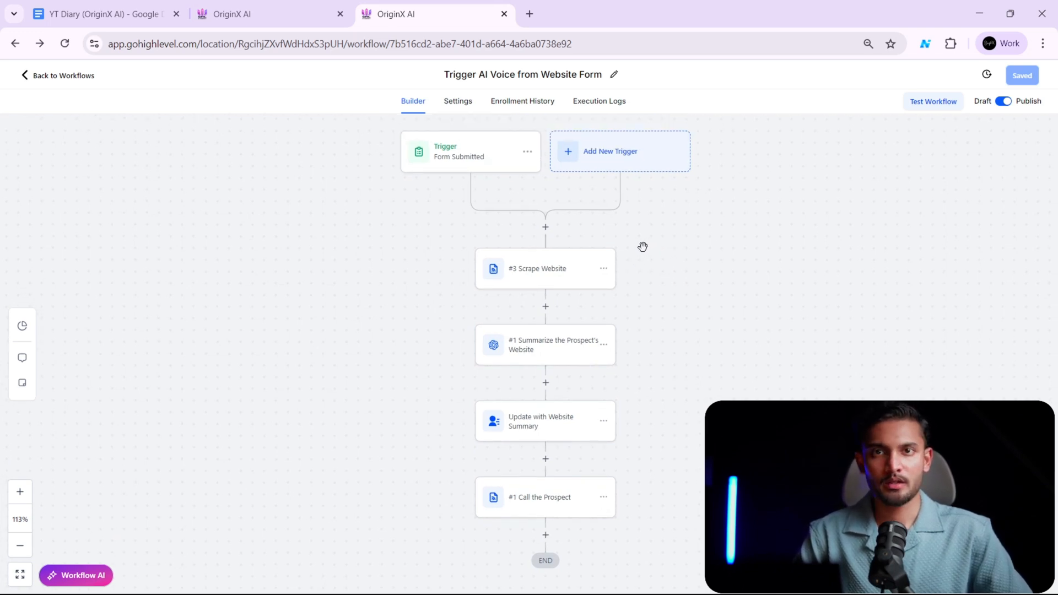
drag(472, 161, 472, 162)
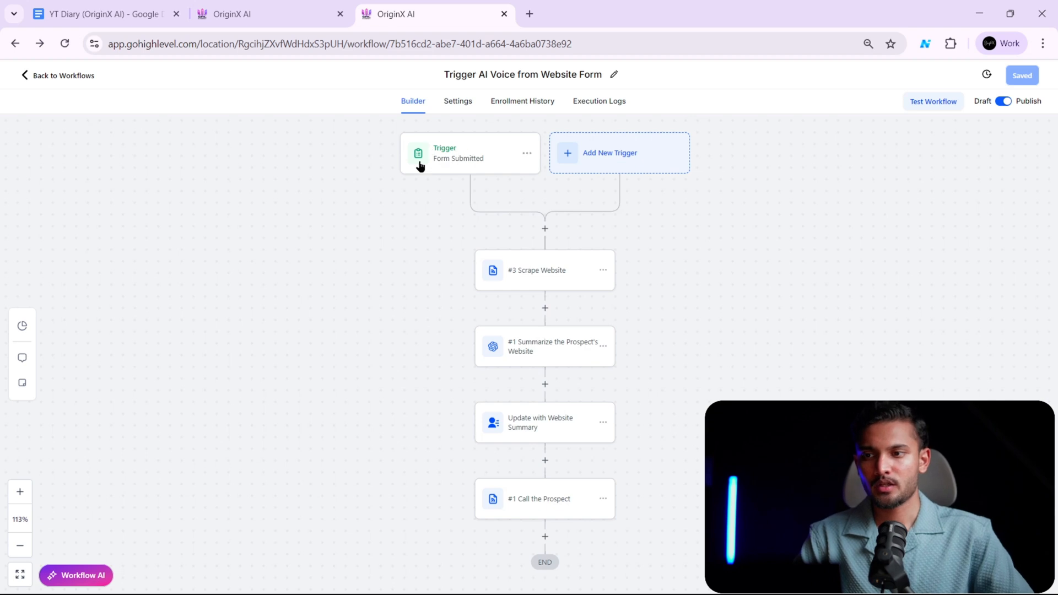
drag(585, 139, 587, 139)
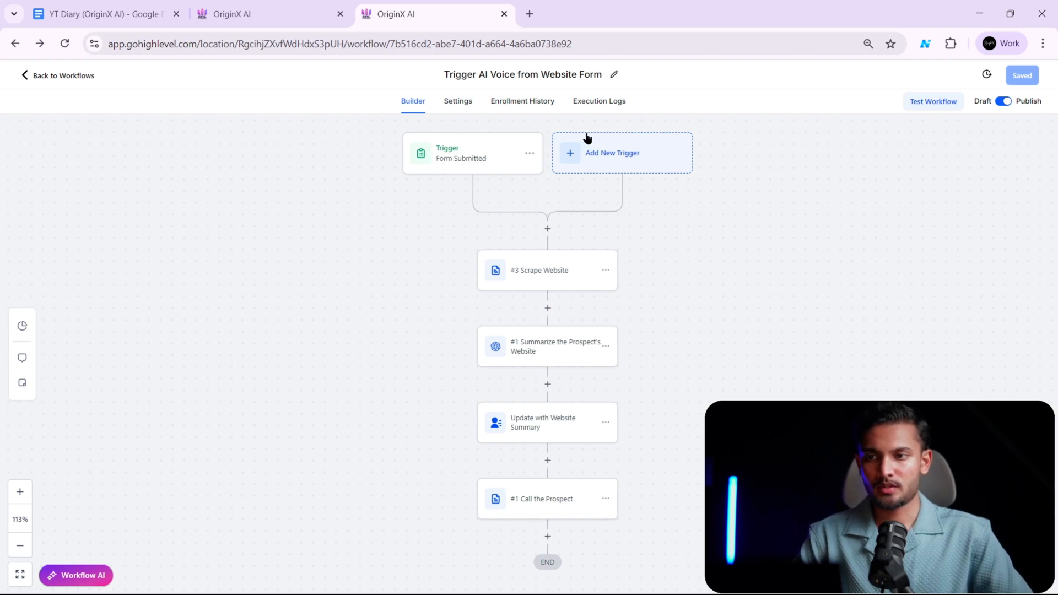
- Search the available workflow triggers for "FORM" and close the trigger list without adding one
click(632, 173)
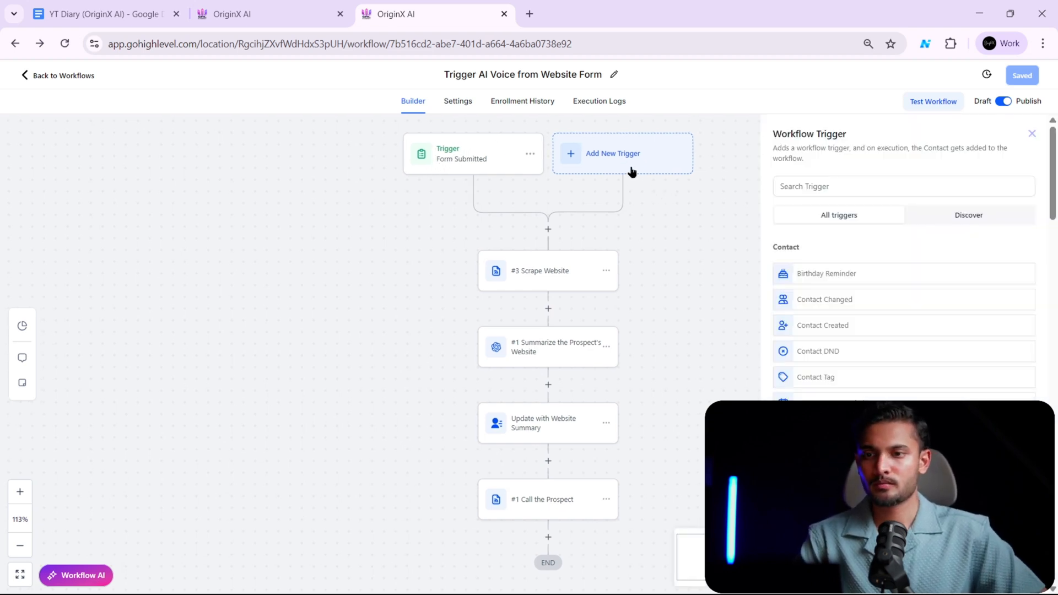
click(904, 187)
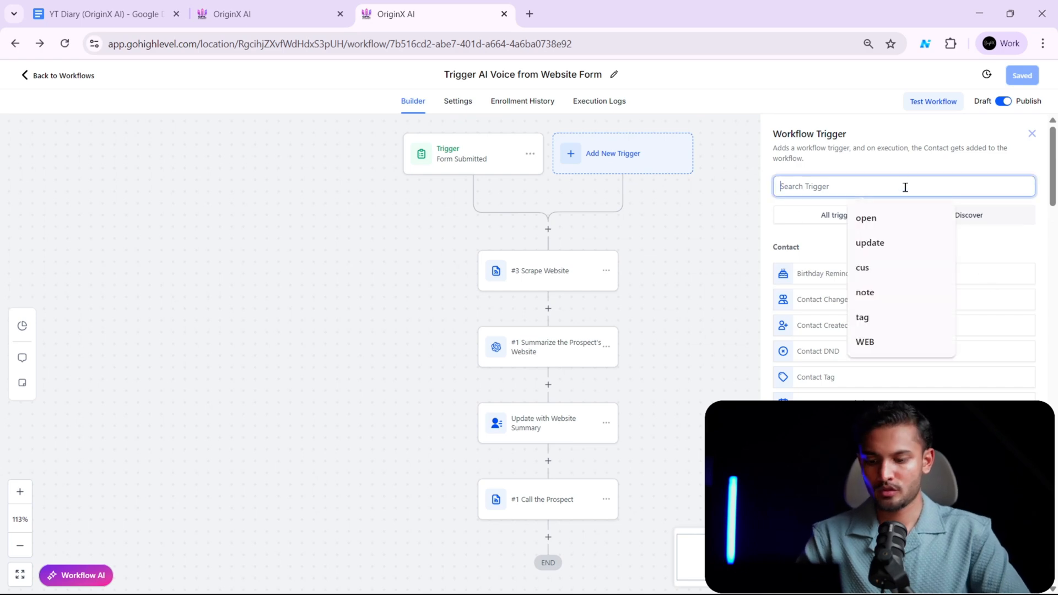
text(FOR)
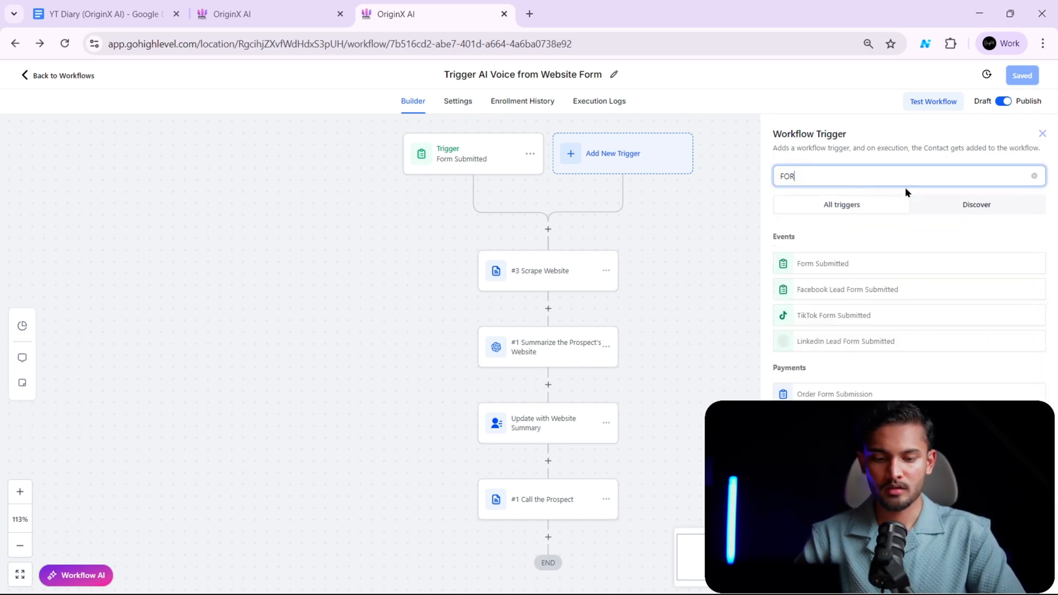
text(M)
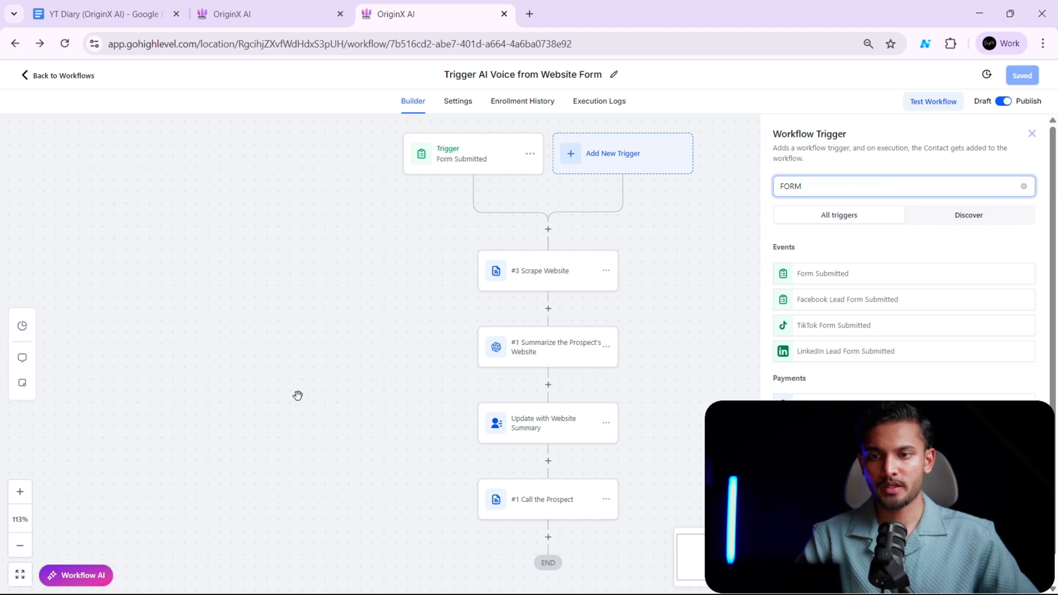
click(1032, 134)
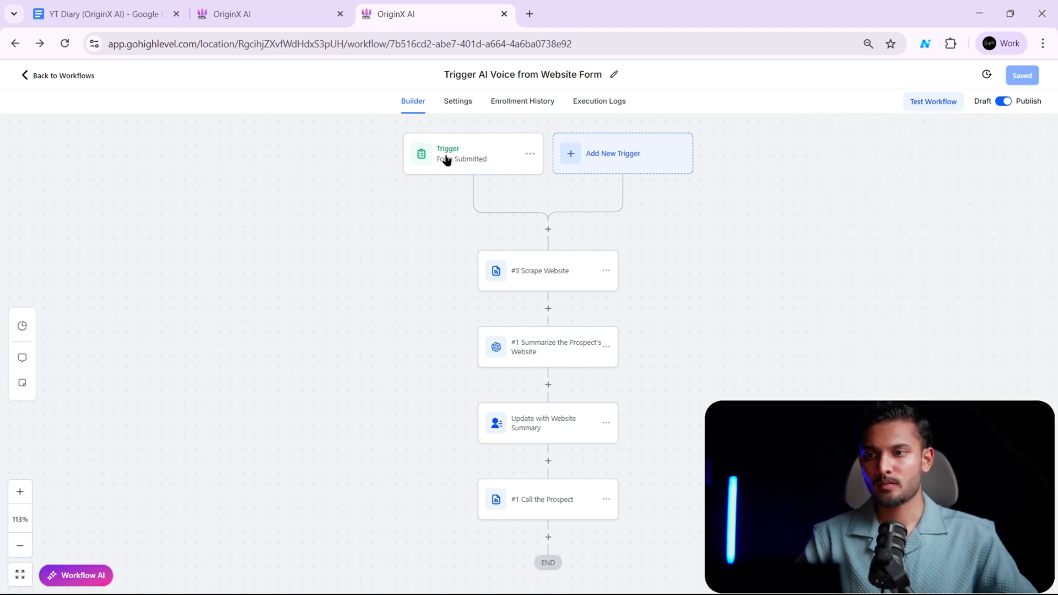
- Inspect the existing Form Submitted trigger and its form filter, leaving its settings as they are
click(485, 163)
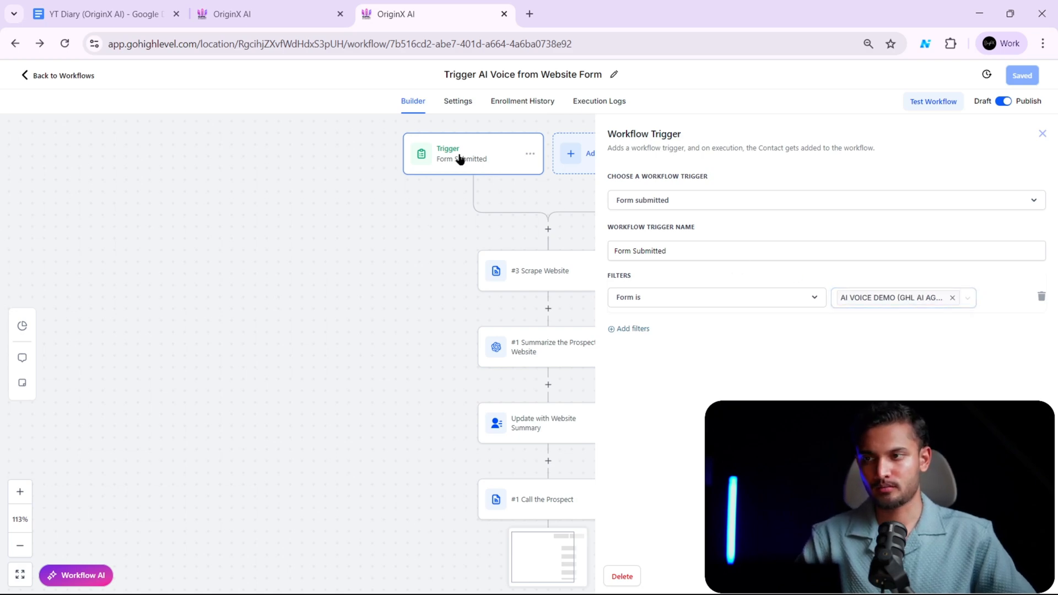
click(290, 21)
click(451, 12)
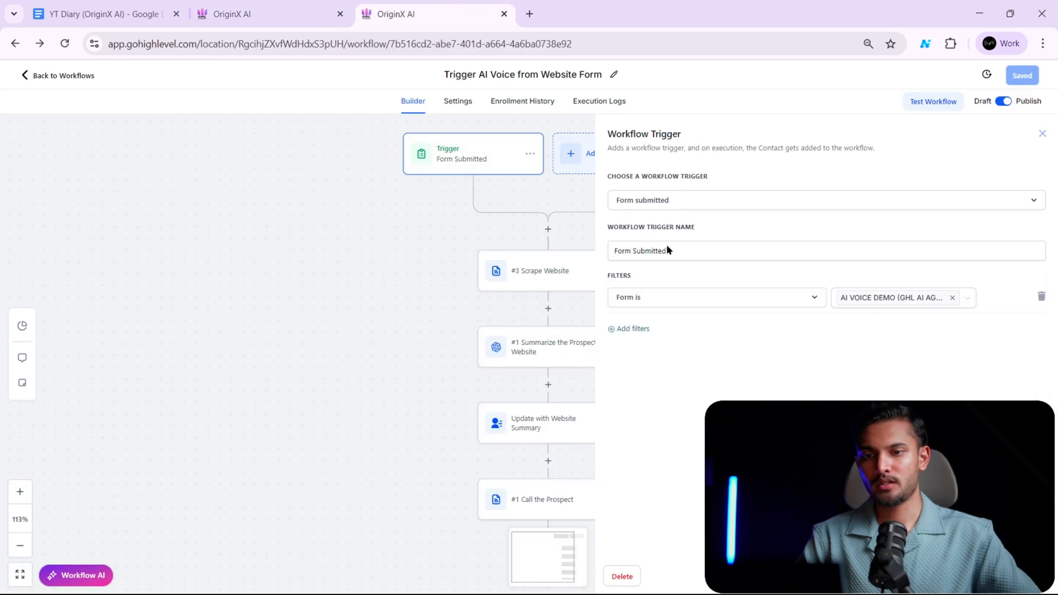
click(898, 299)
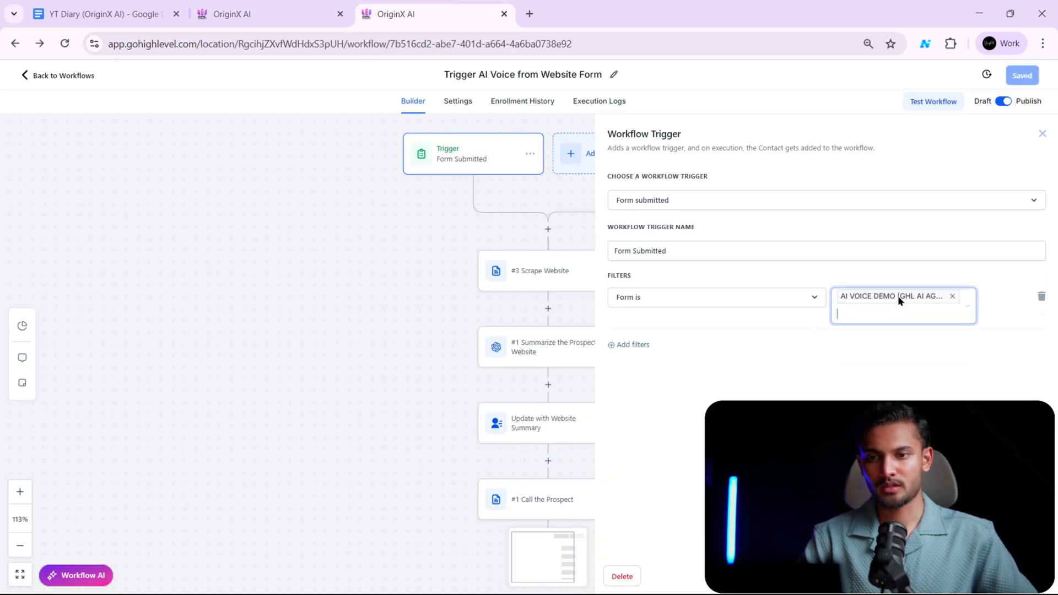
click(883, 393)
click(962, 576)
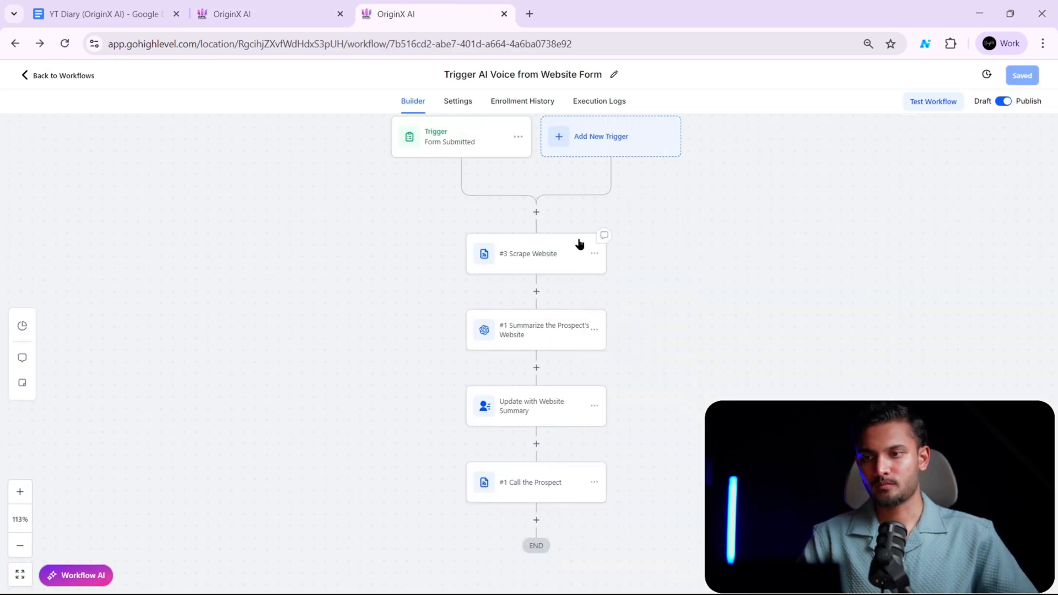
- Search the actions available directly after the trigger for "CUS" and close the list without adding one
drag(685, 236, 711, 254)
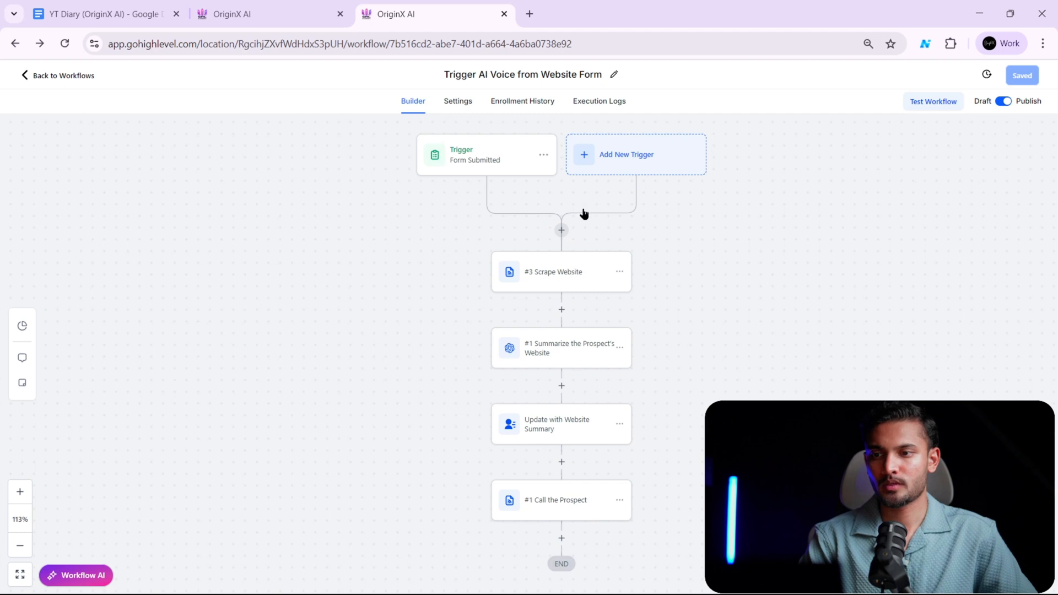
click(562, 231)
click(784, 178)
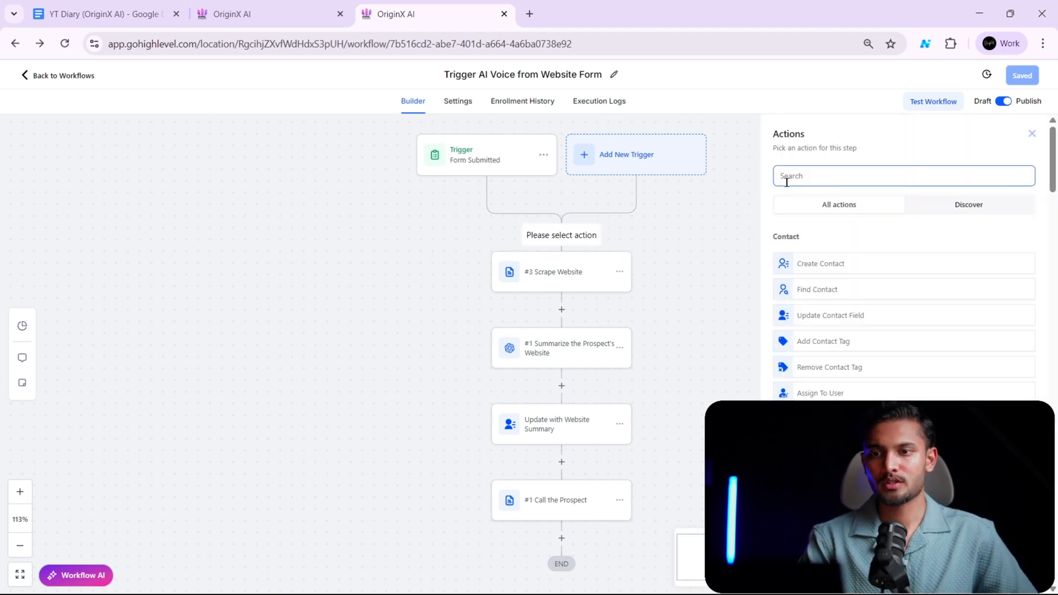
text(cus)
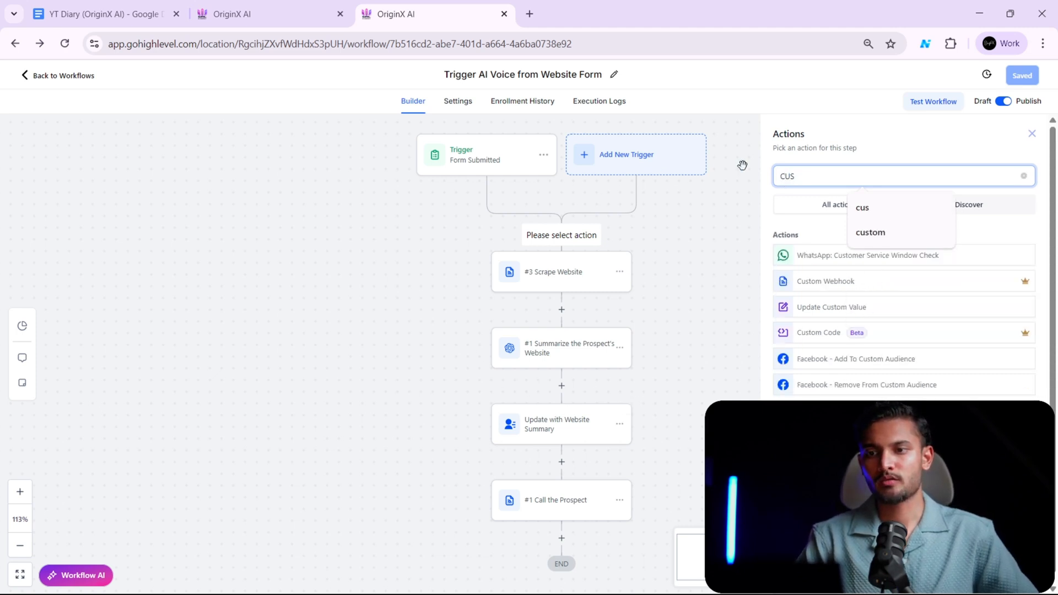
click(1032, 134)
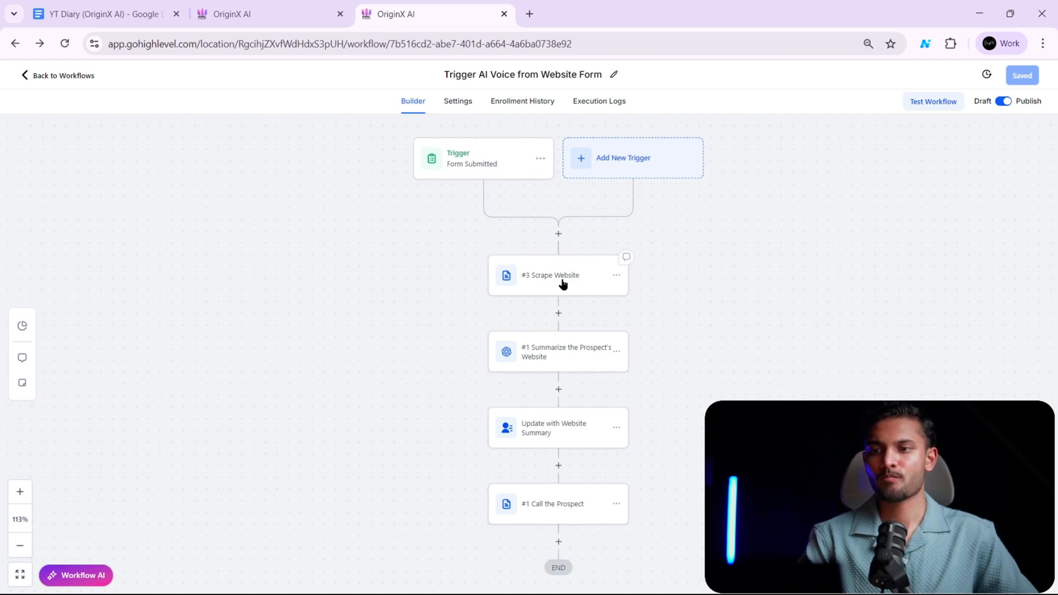
- Open the Scrape Website custom webhook and examine its action name, event, method options and URL value
click(563, 283)
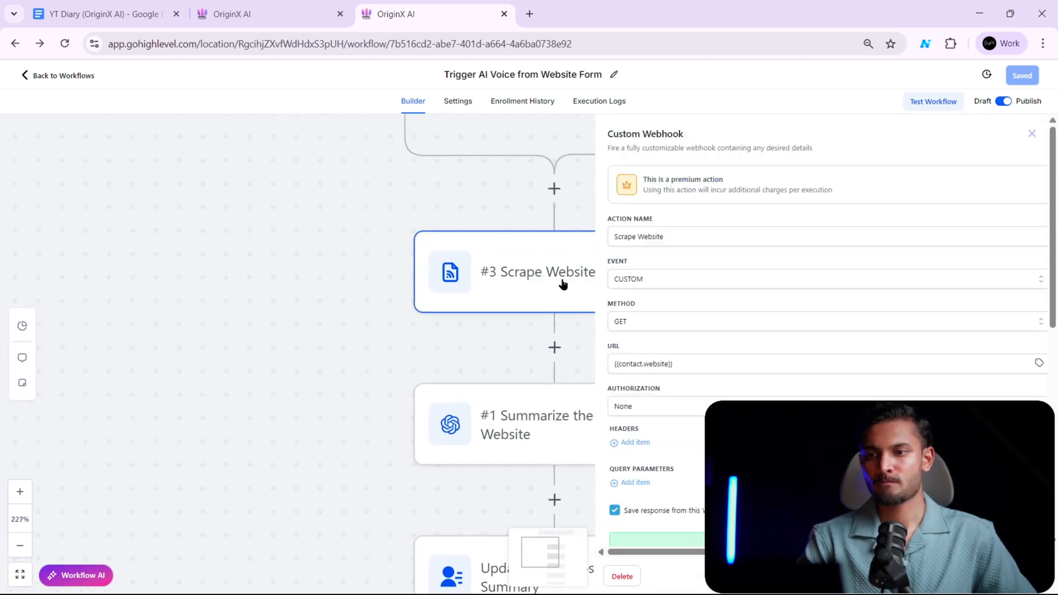
click(722, 235)
click(707, 282)
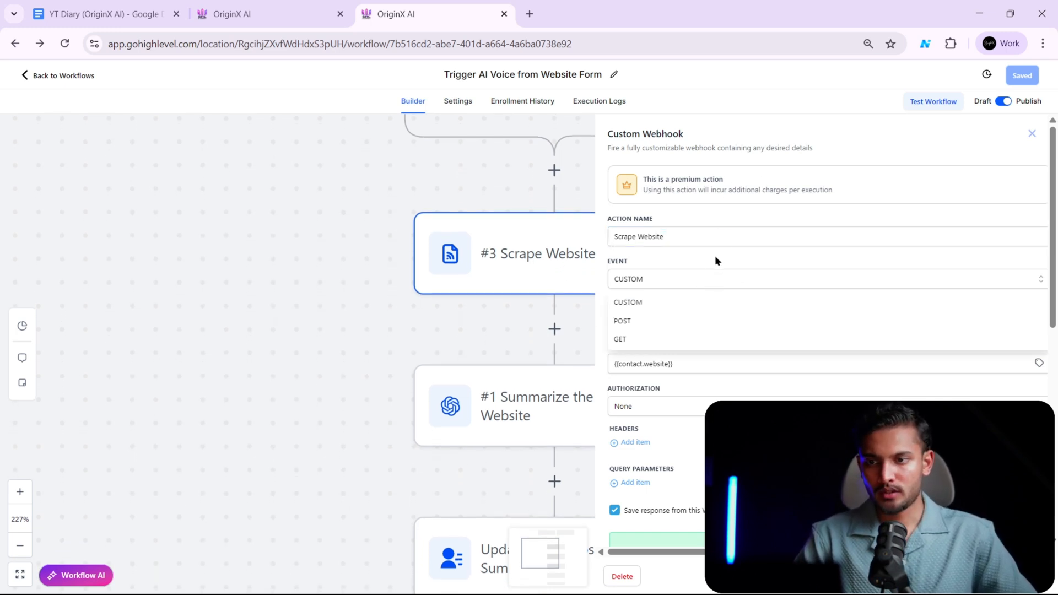
click(716, 256)
click(674, 319)
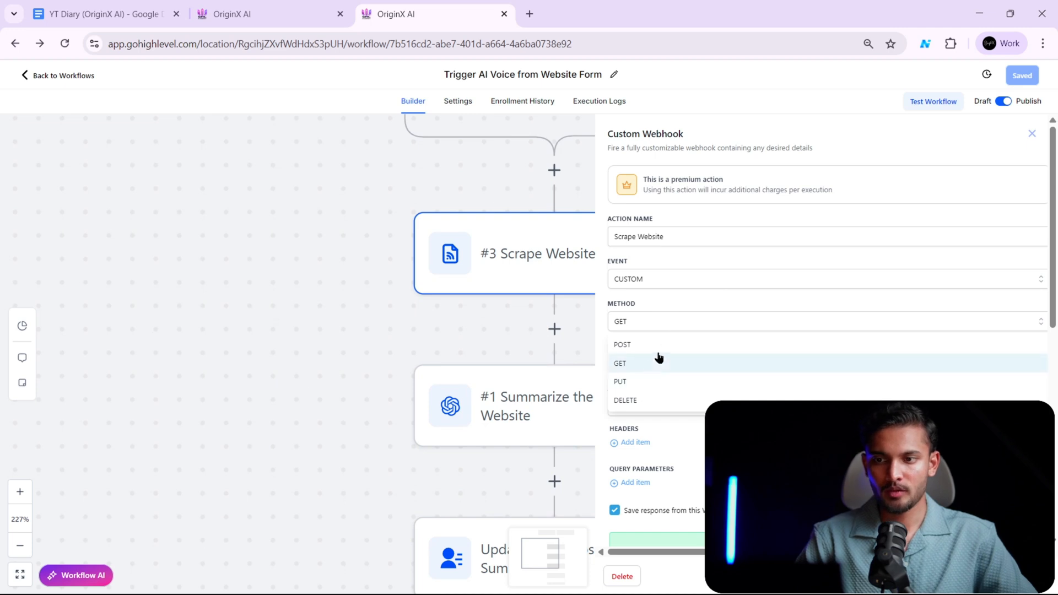
click(702, 297)
drag(702, 366, 604, 384)
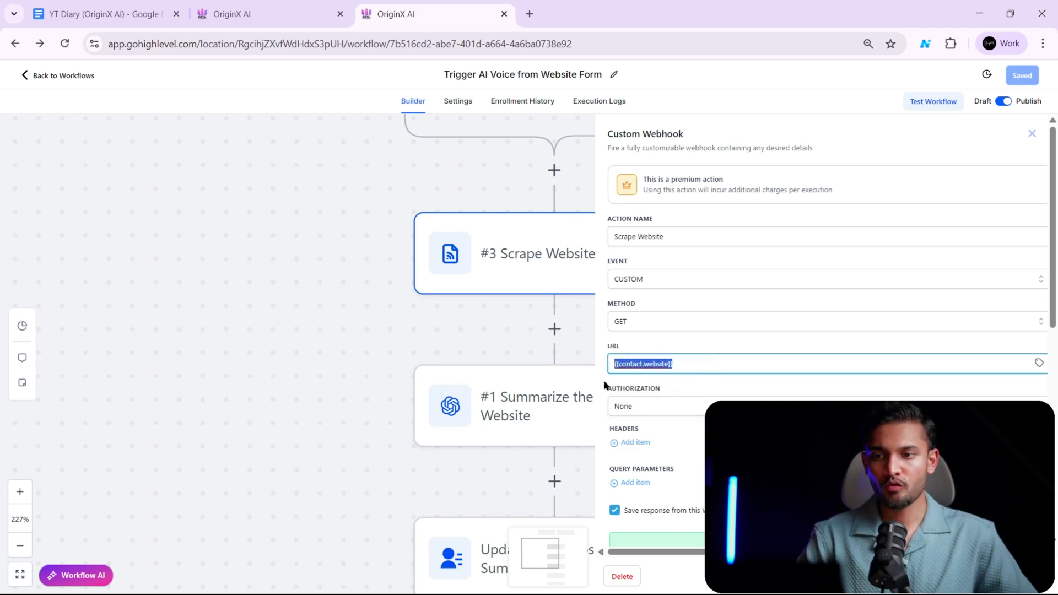
click(707, 352)
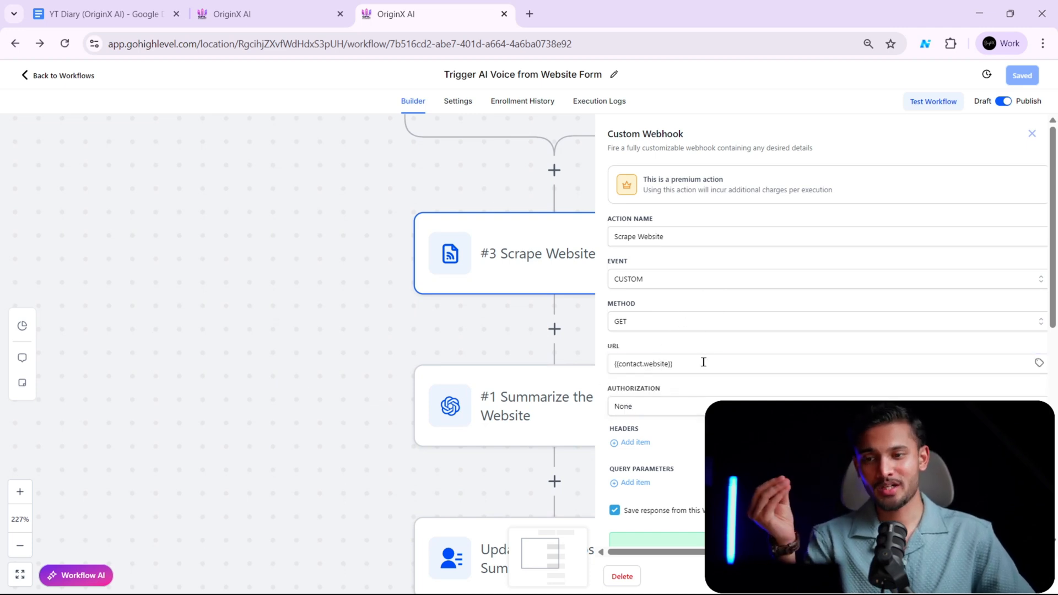
click(716, 362)
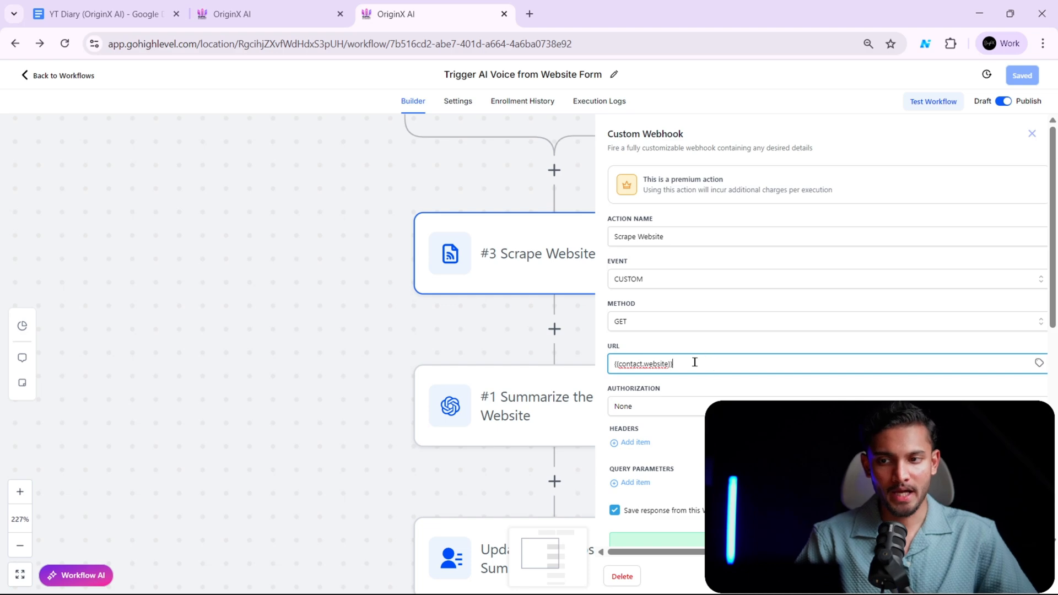
drag(694, 362, 581, 376)
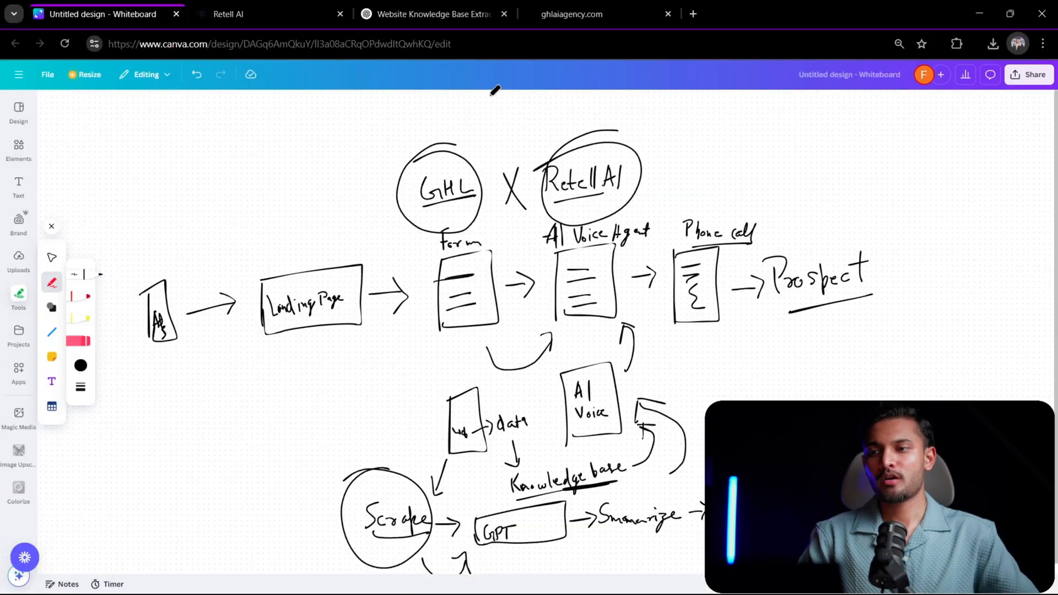
- Look at the Website field of the demo form on the live ghlaiagency.com landing page
click(571, 14)
scroll(514, 389, down, 3)
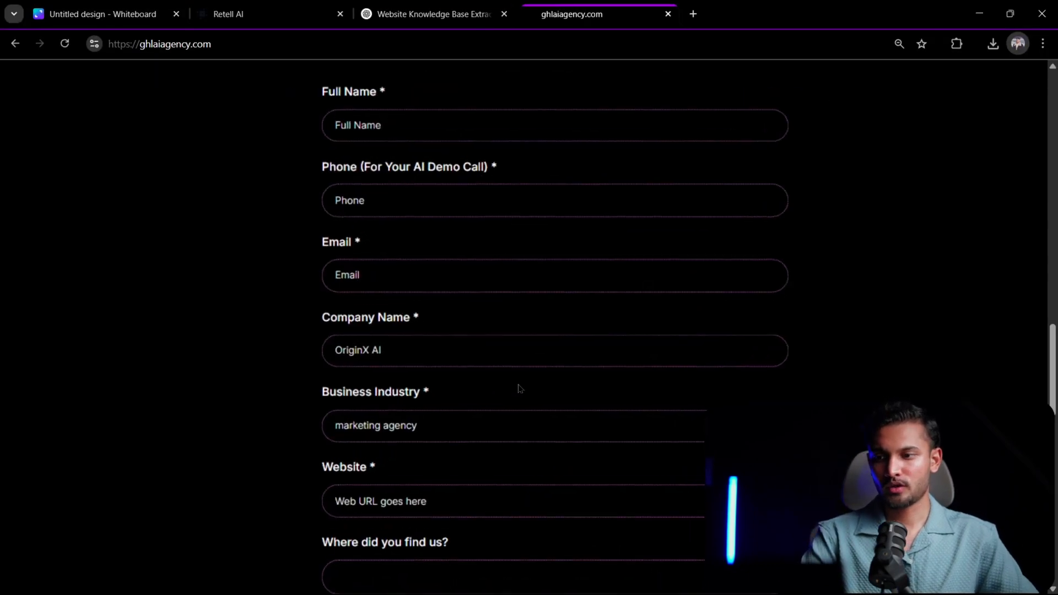
scroll(521, 392, up, 7)
scroll(519, 392, down, 5)
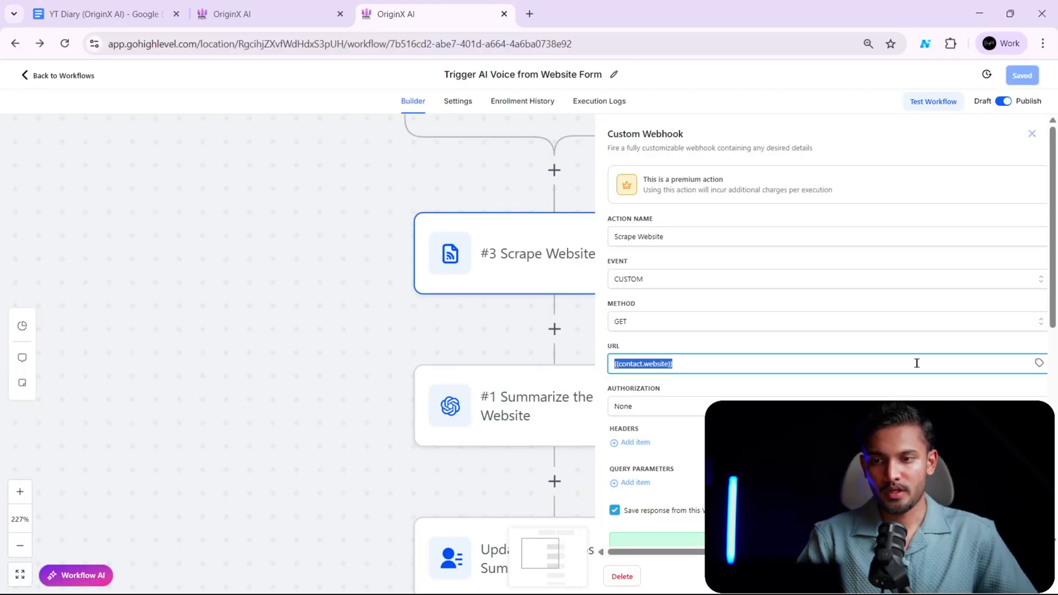
- Search the custom values for the webhook's URL with "WEB" and close the picker without inserting one
click(1039, 364)
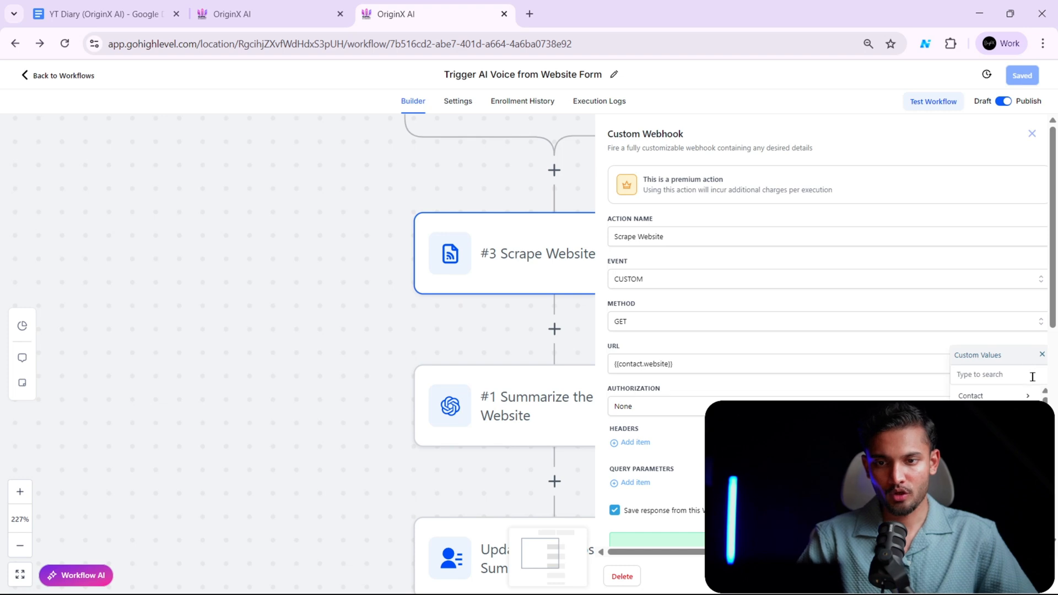
click(1010, 372)
text(WEB)
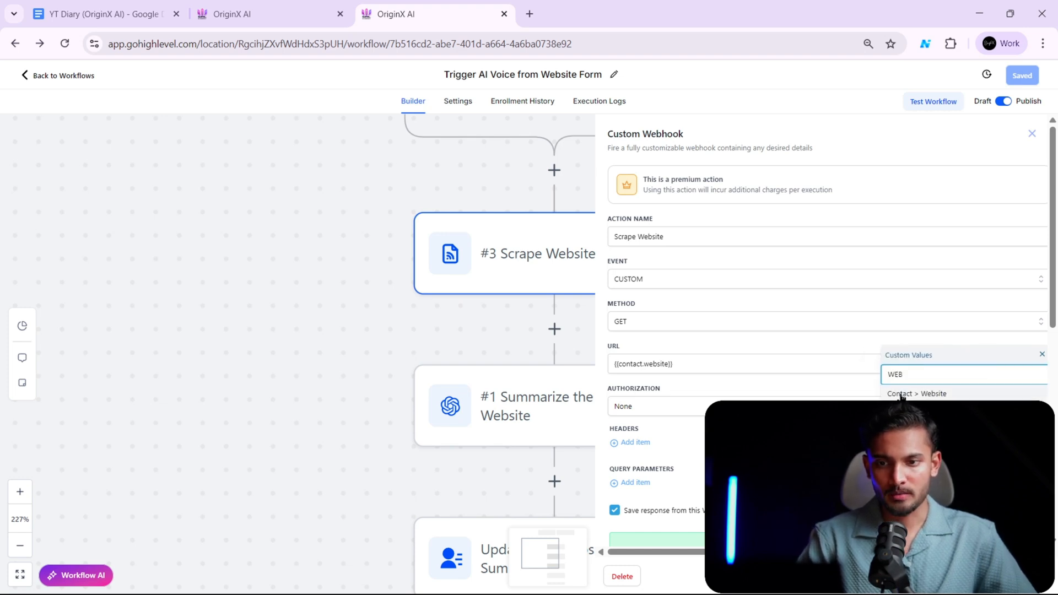
click(799, 366)
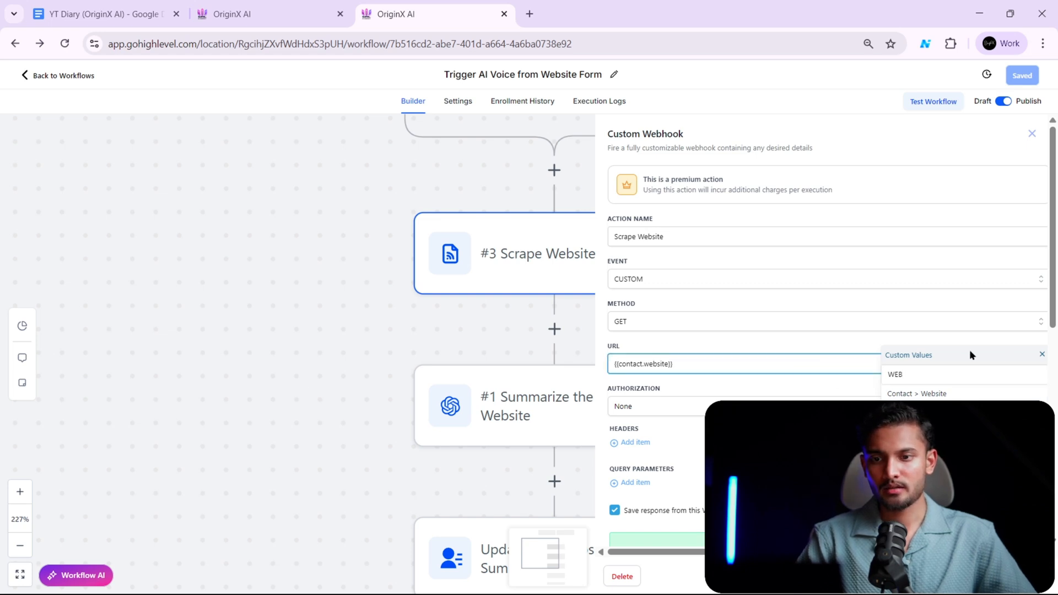
click(1041, 354)
- Review the Scrape Website webhook's URL value, authorization, saved-response option and test response
drag(794, 358, 608, 377)
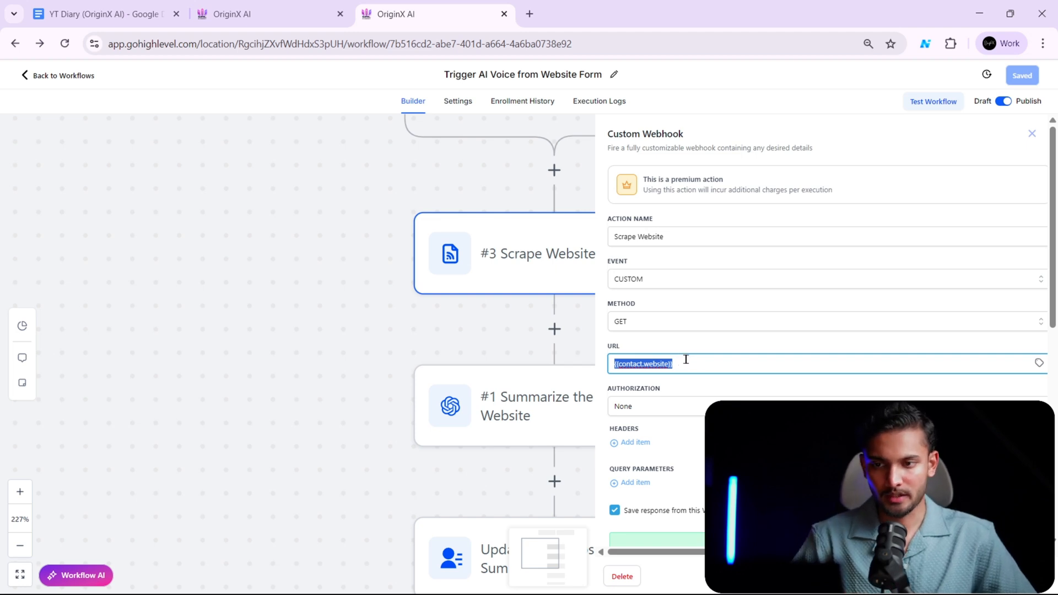
click(706, 351)
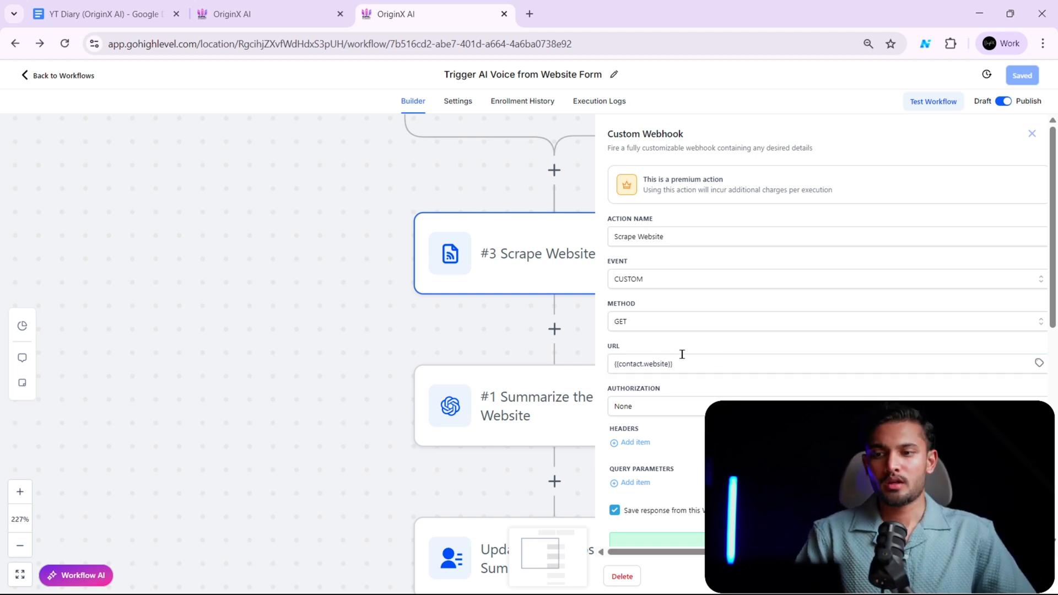
scroll(696, 353, down, 5)
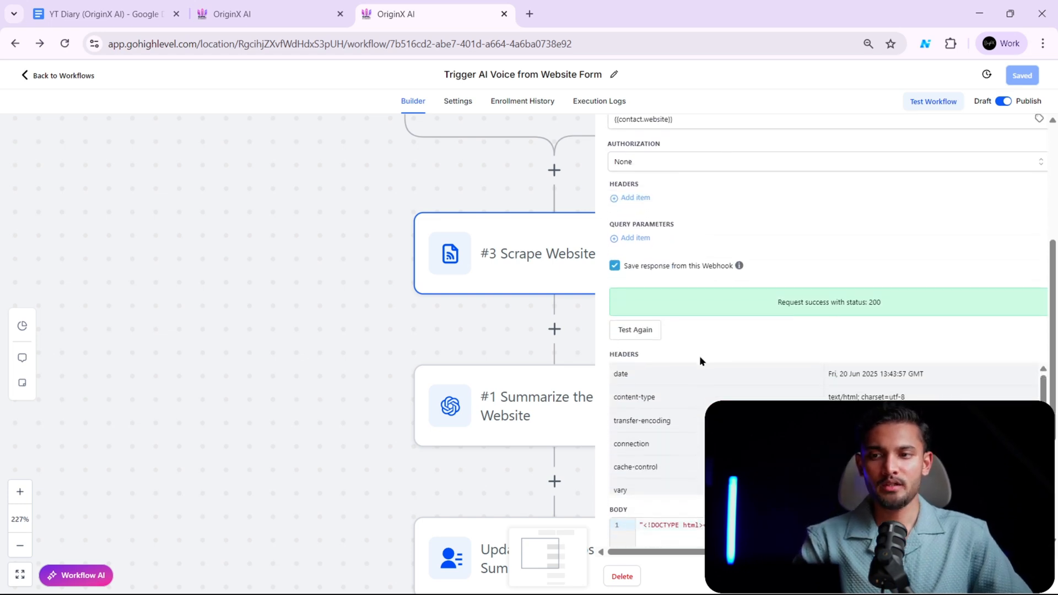
scroll(701, 356, up, 1)
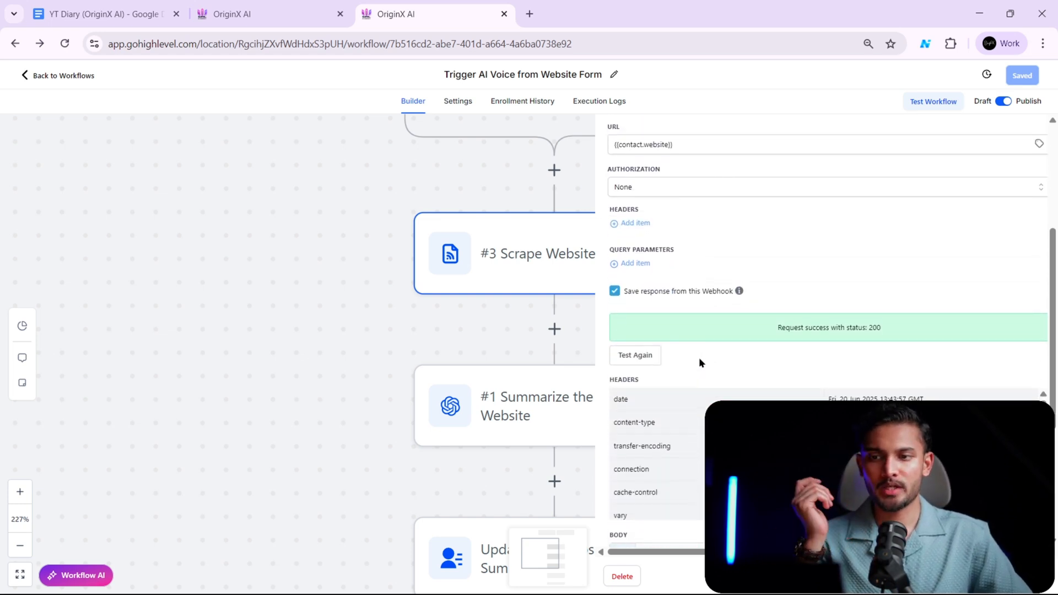
scroll(701, 331, up, 2)
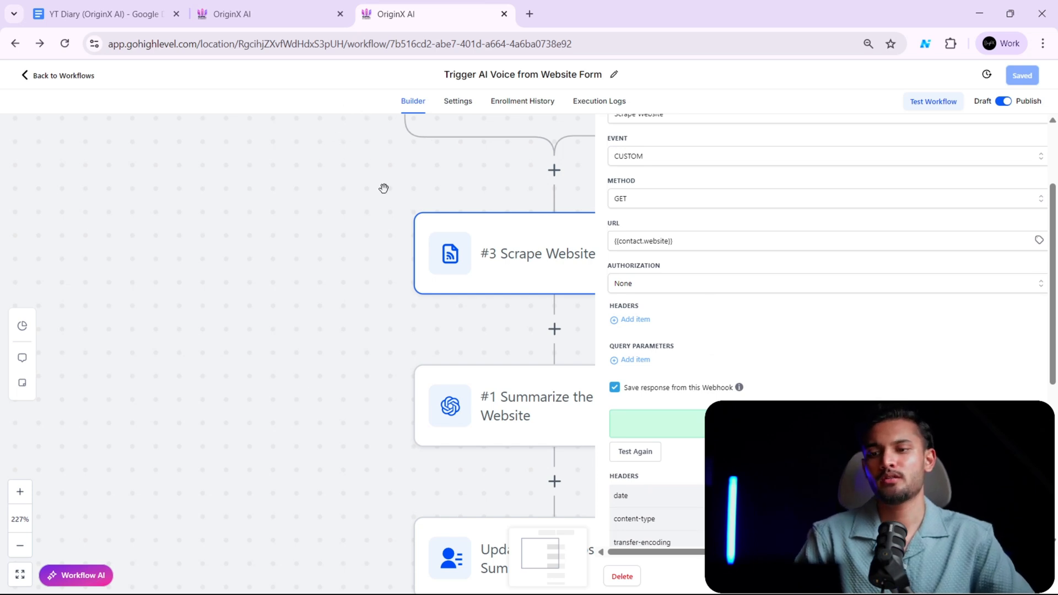
drag(727, 238, 563, 259)
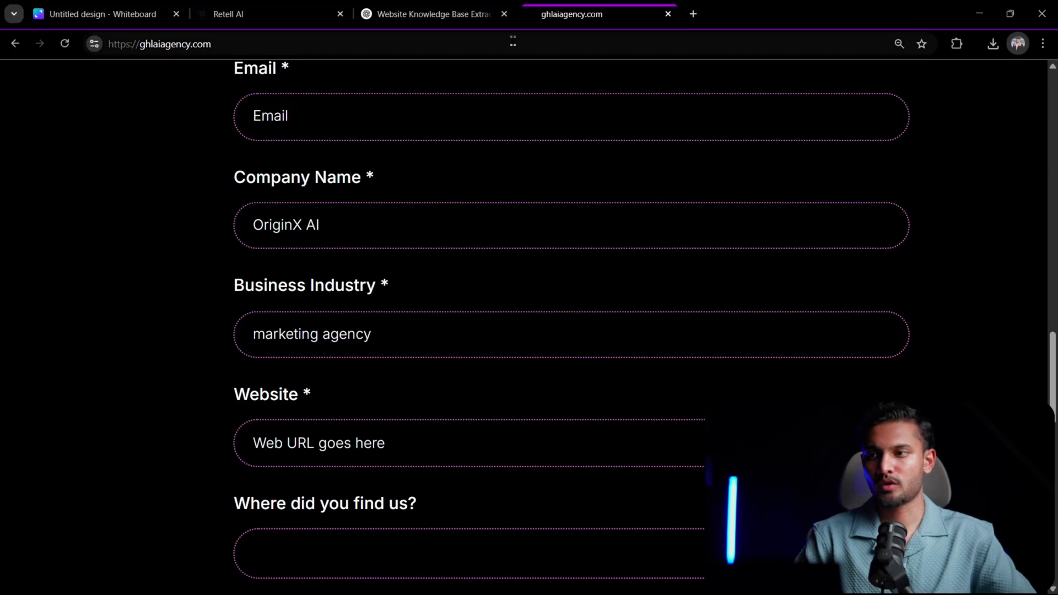
click(512, 46)
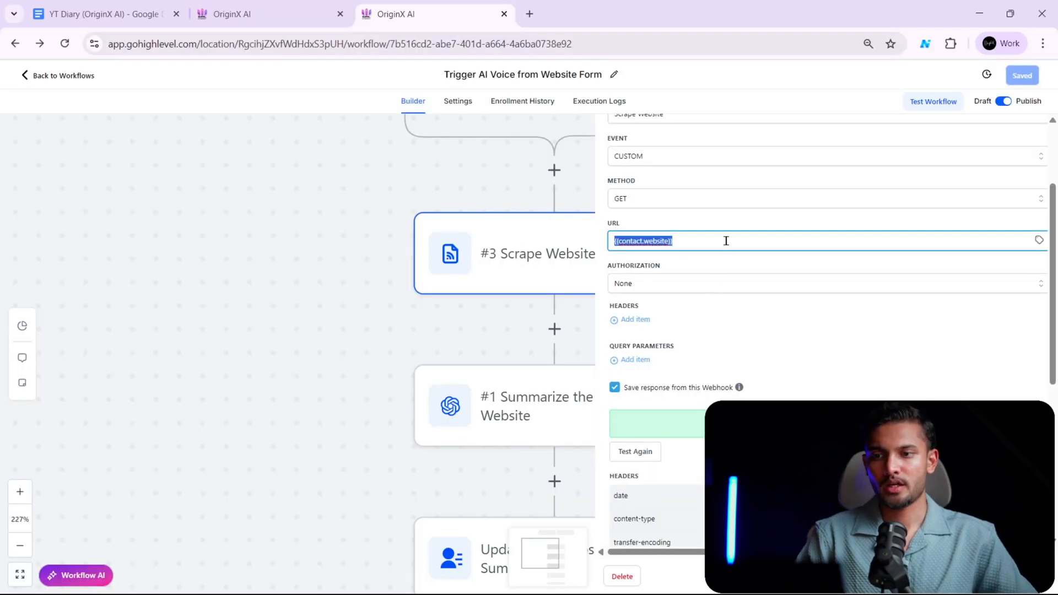
text(https://ghlaiagency.com/)
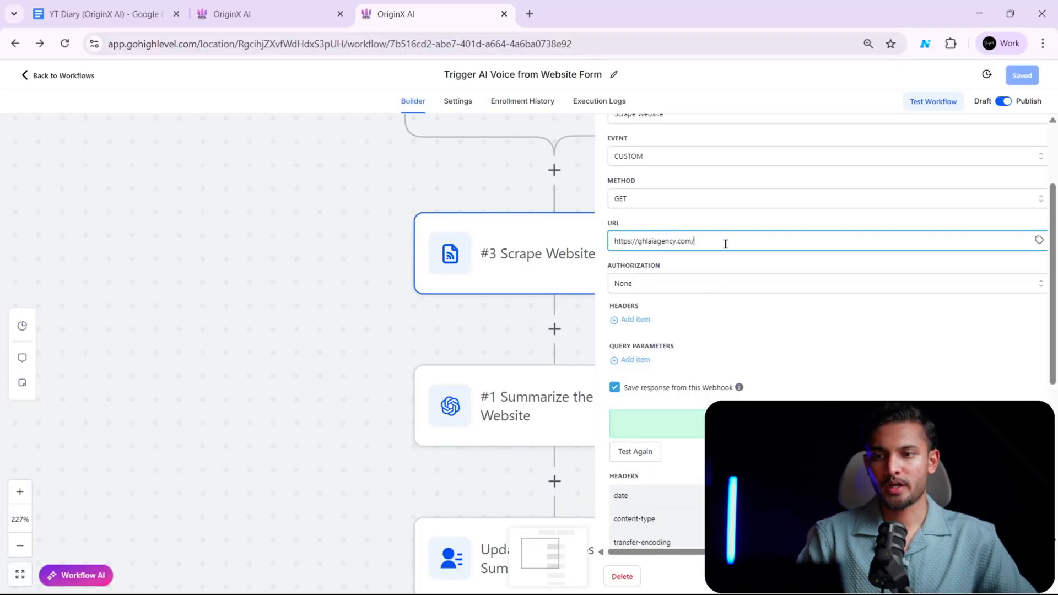
key(ctrl+z)
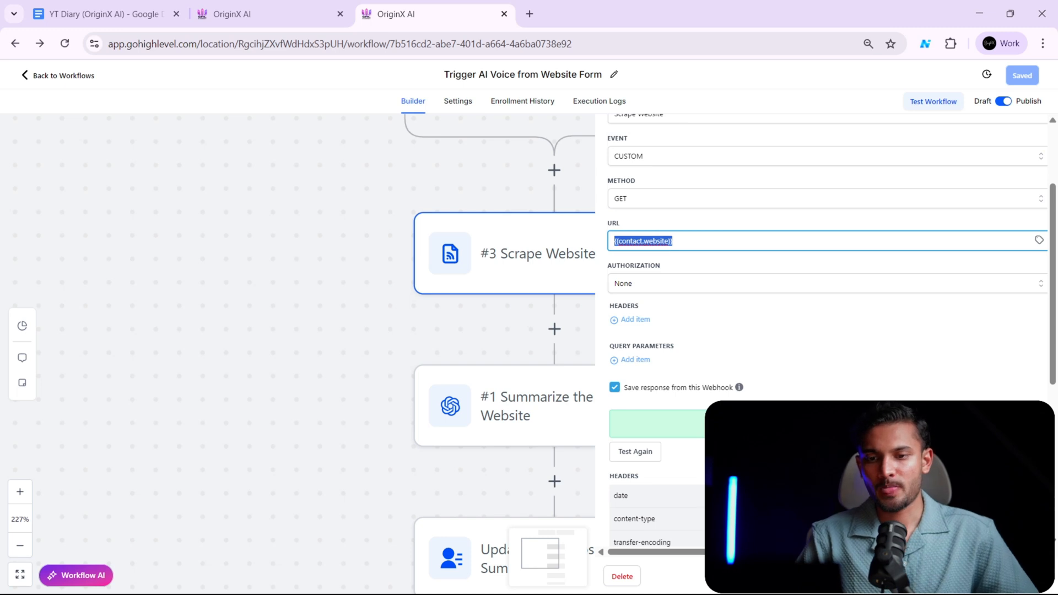
click(962, 577)
- Search the actions for "open" between Scrape Website and Summarize the Prospect's Website, and close the list without adding one
scroll(719, 322, down, 2)
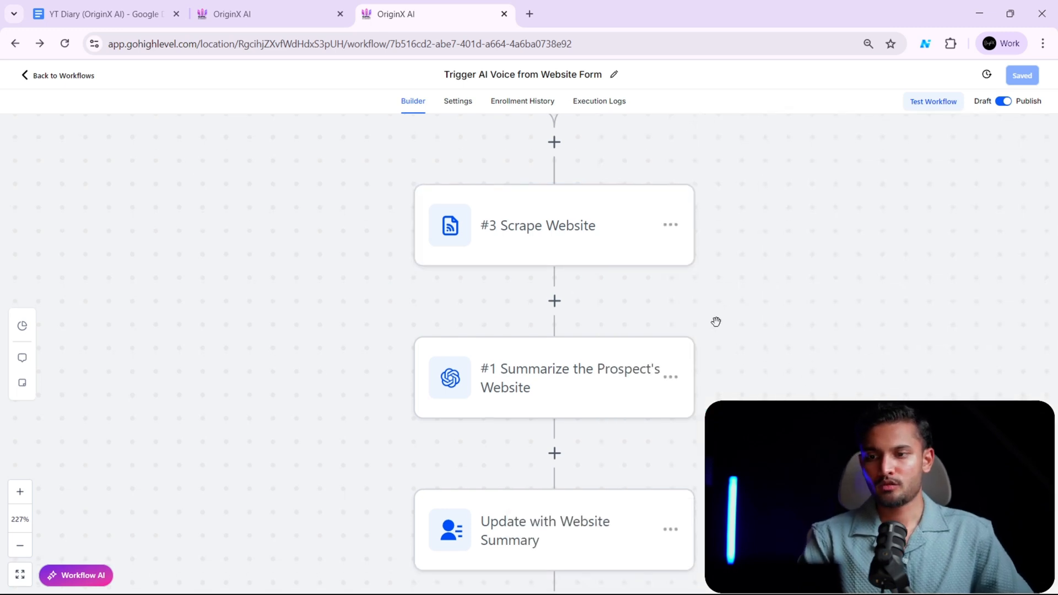
scroll(717, 323, down, 1)
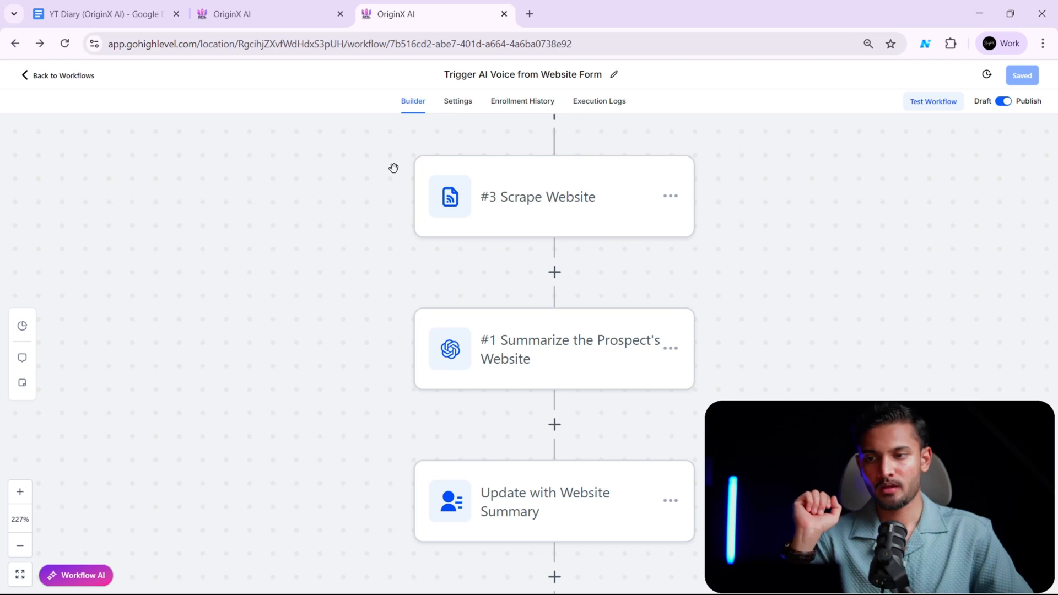
scroll(863, 358, down, 1)
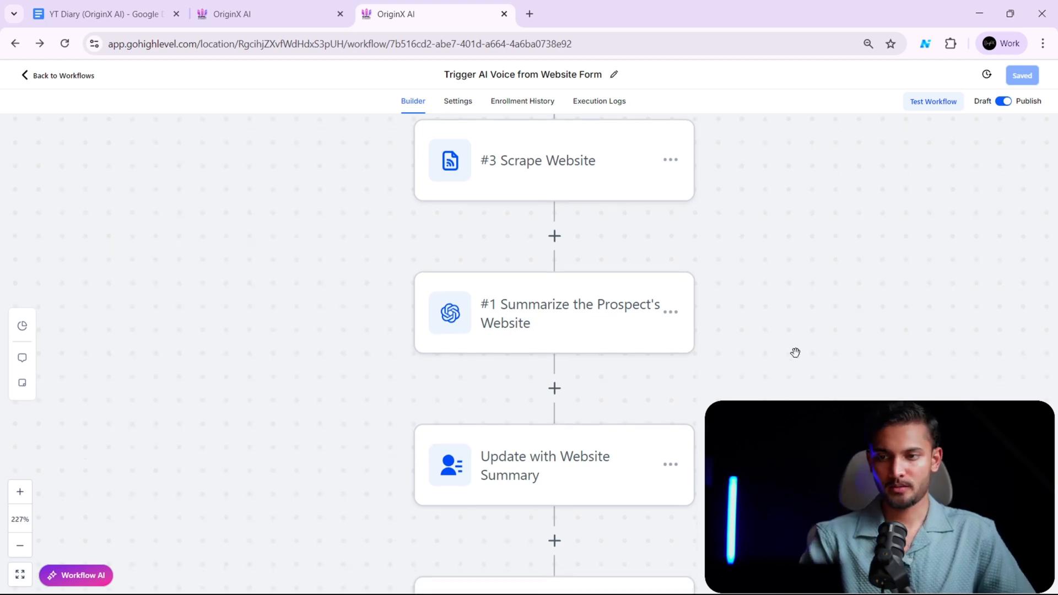
click(554, 232)
click(828, 176)
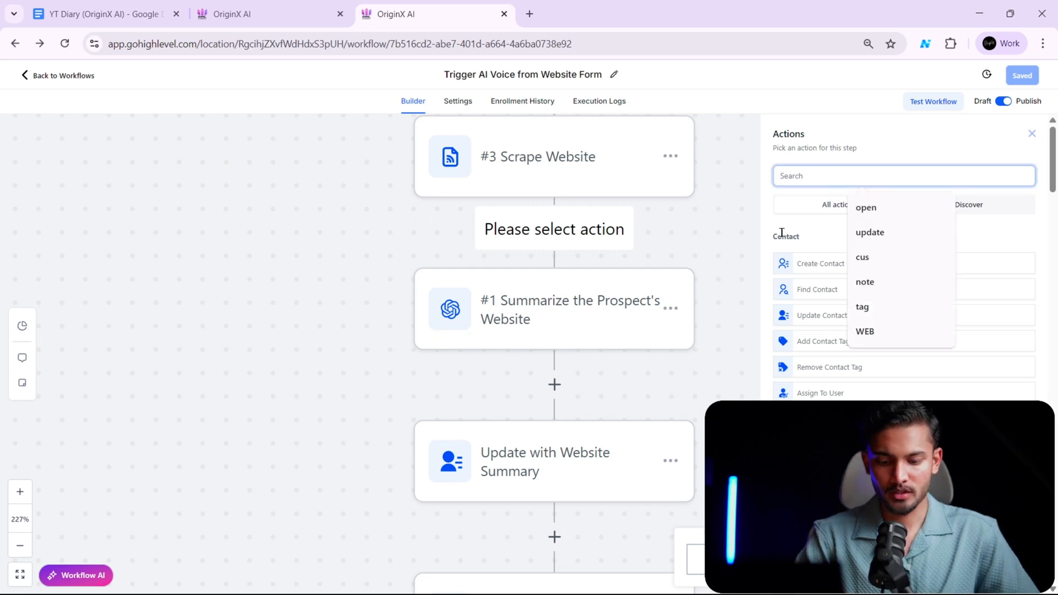
text(OP)
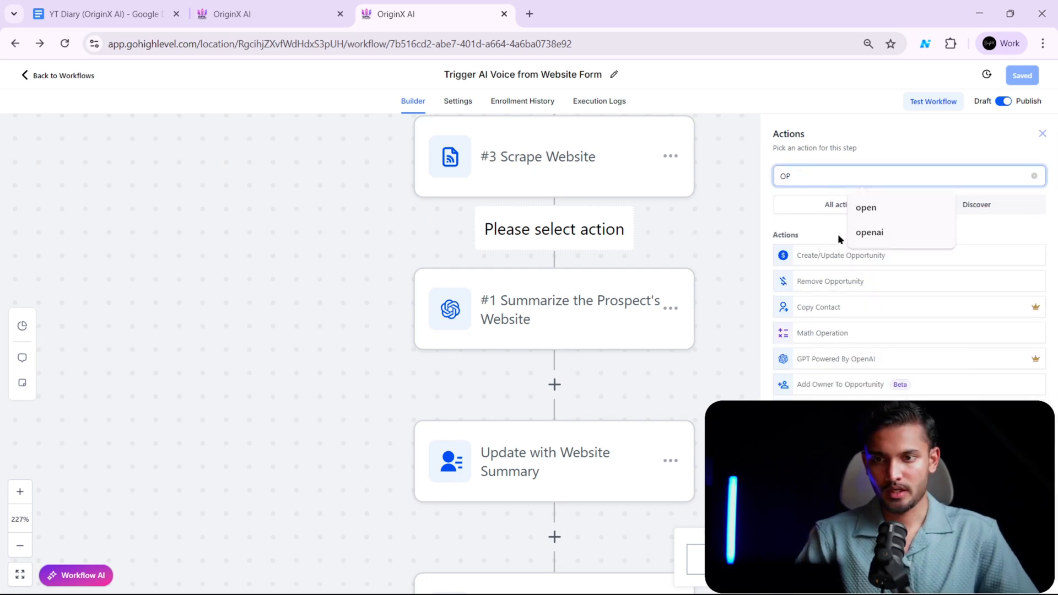
click(868, 207)
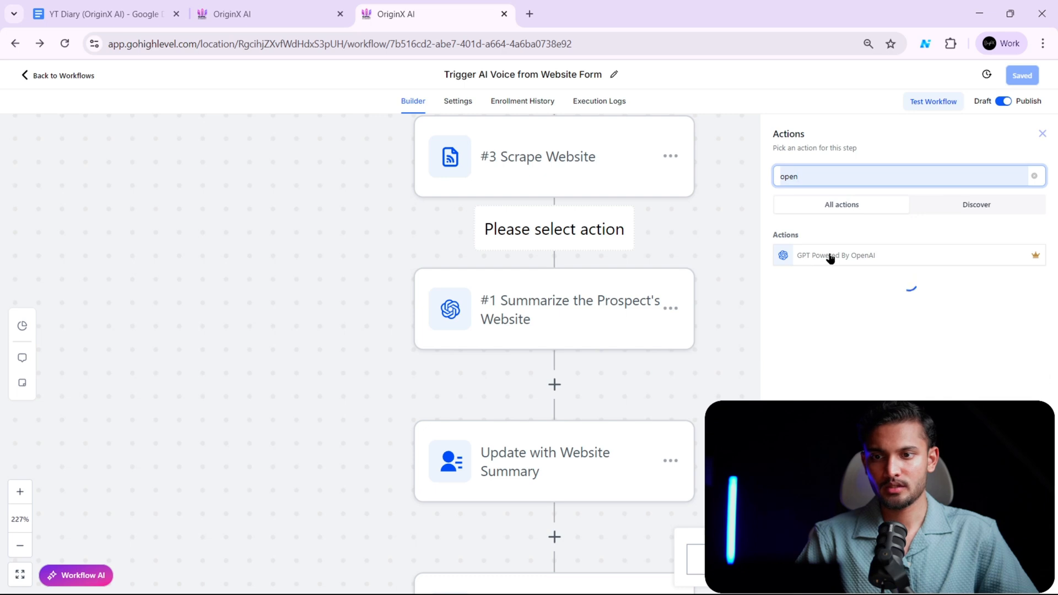
drag(674, 271, 673, 274)
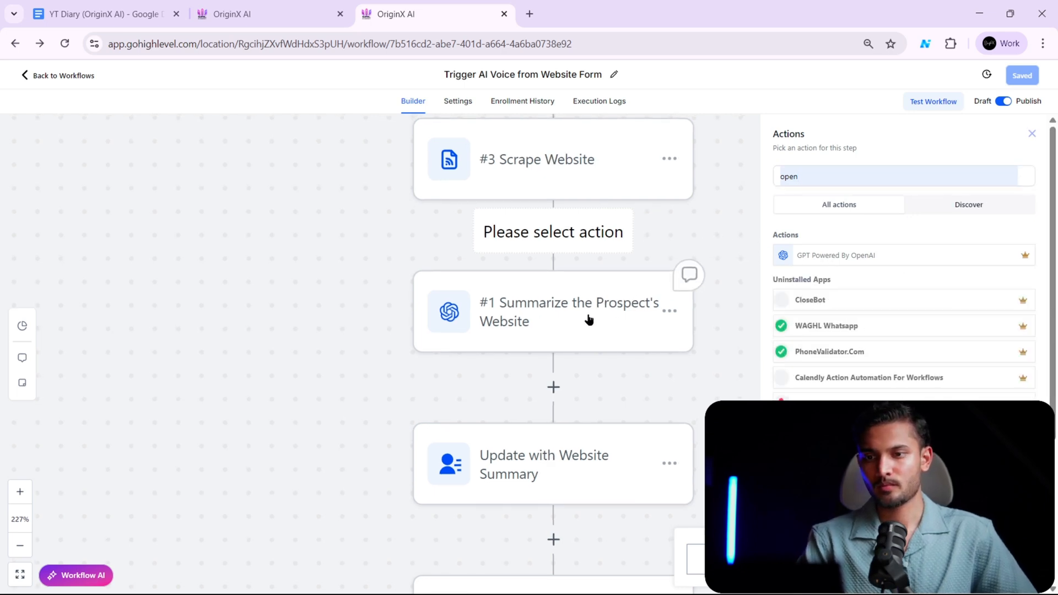
click(1031, 134)
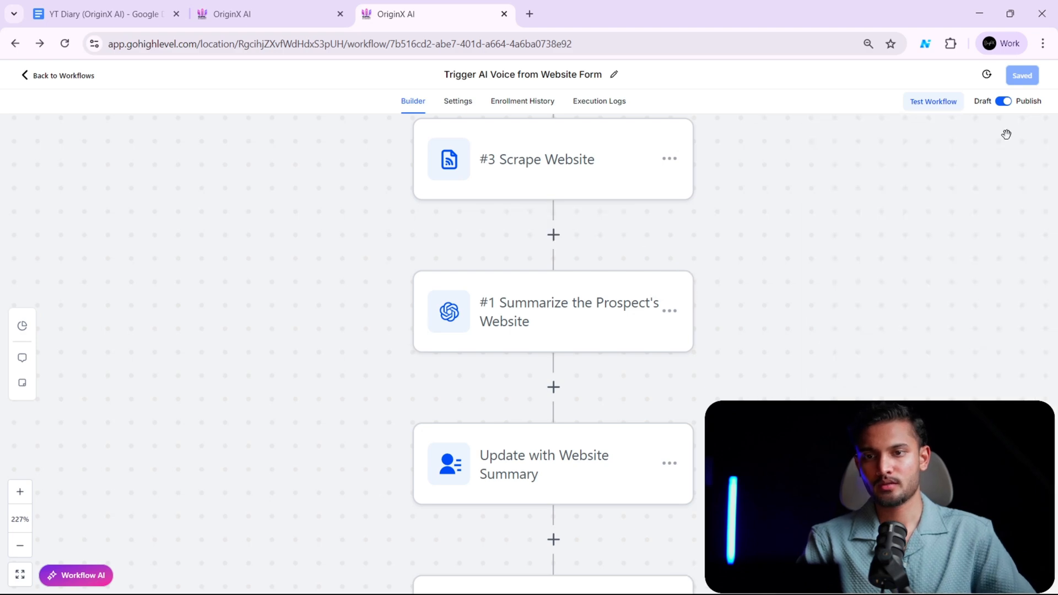
- Open the Summarize the Prospect's Website action and examine its action name, available GPT models and action type
click(516, 315)
scroll(517, 315, up, 3)
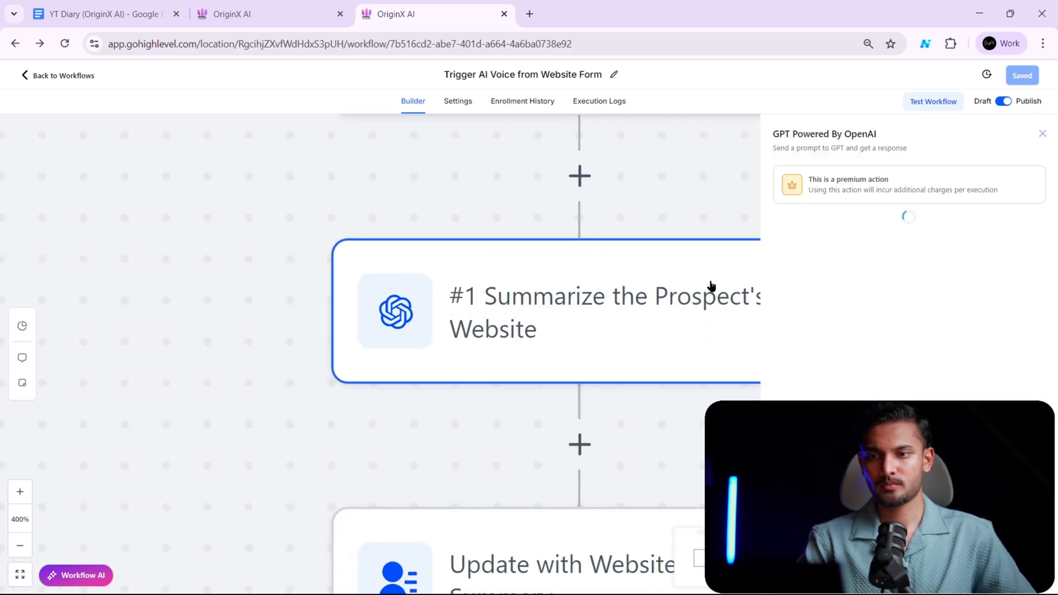
scroll(596, 326, down, 3)
scroll(620, 355, down, 2)
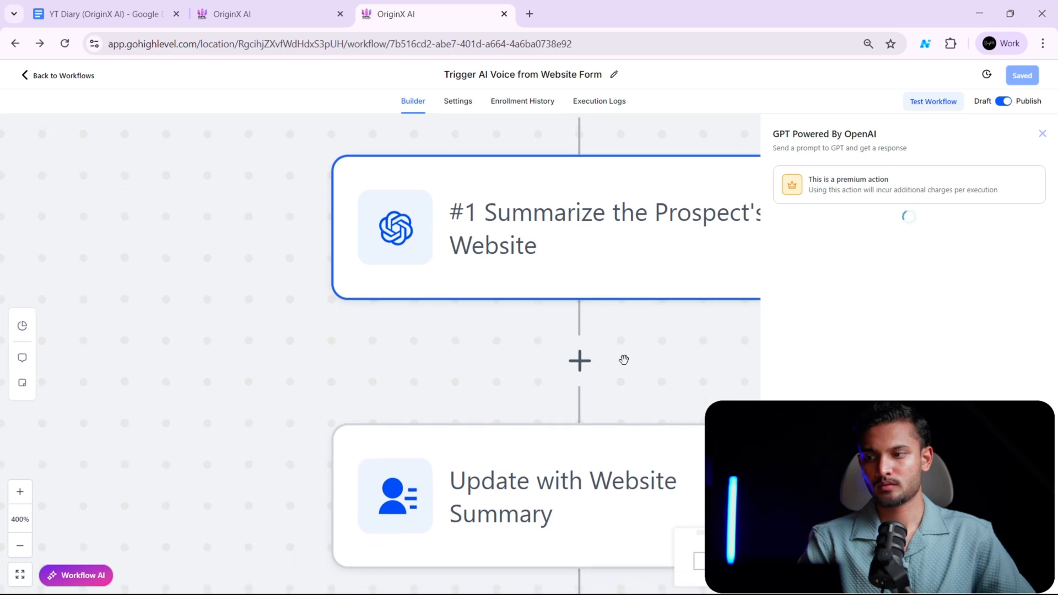
click(20, 545)
click(19, 546)
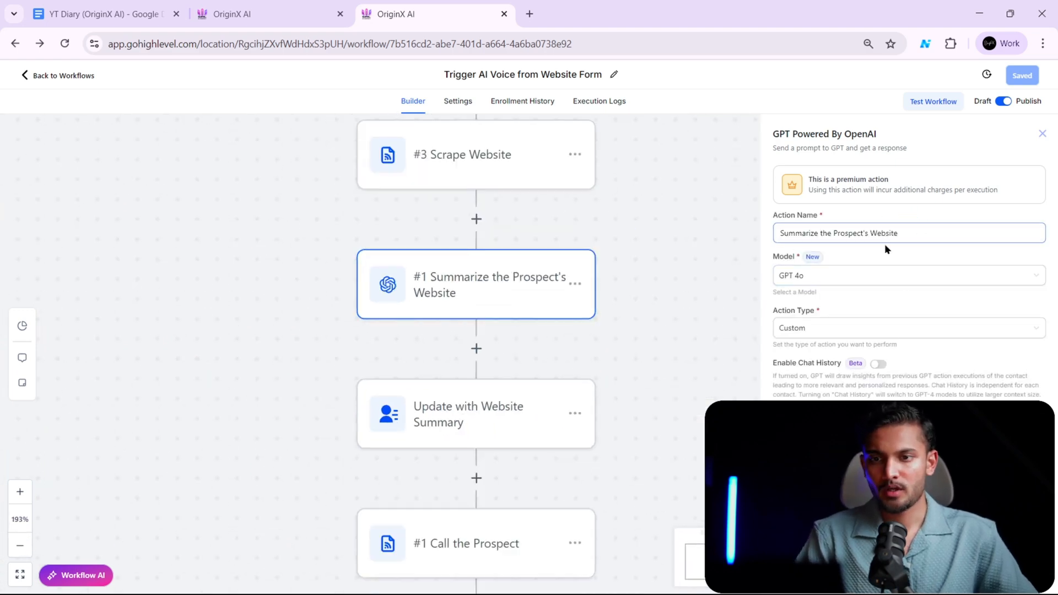
click(851, 278)
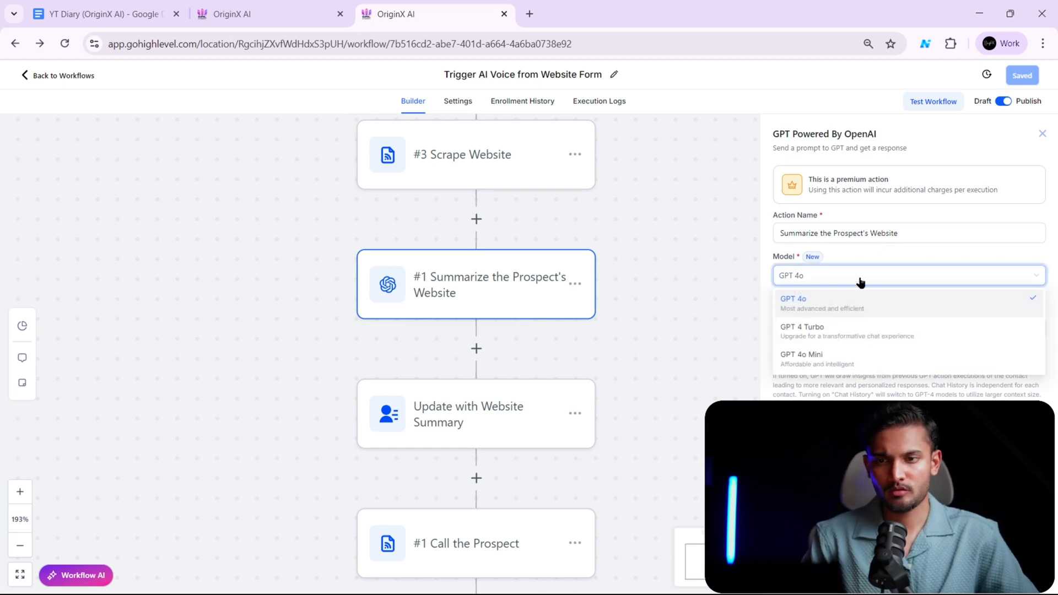
click(885, 254)
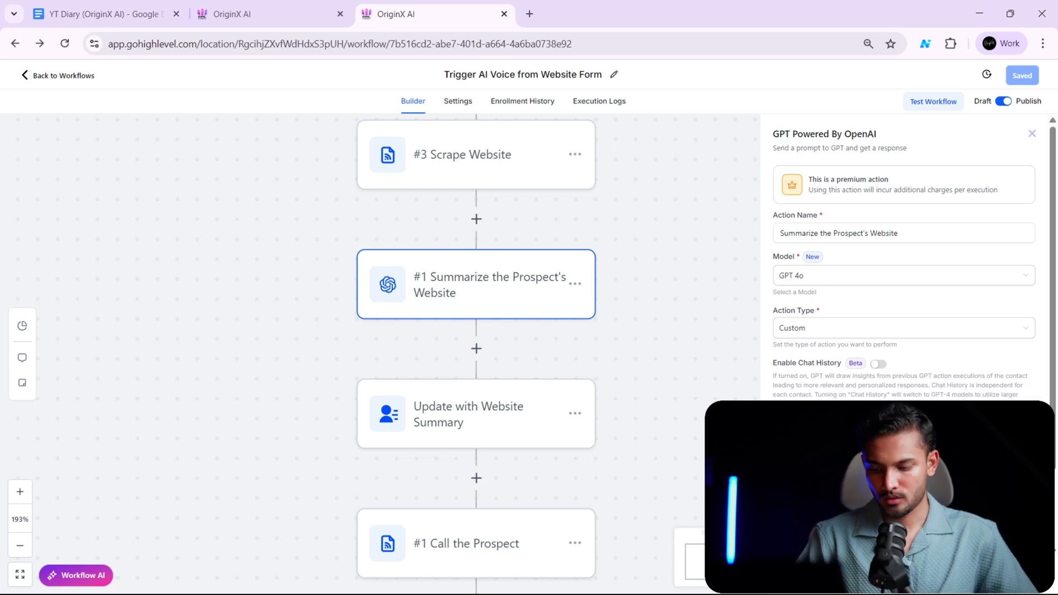
- Switch to Notepad, paste the business-website summarizer prompt into a new document and maximize the window
key(alt+Tab)
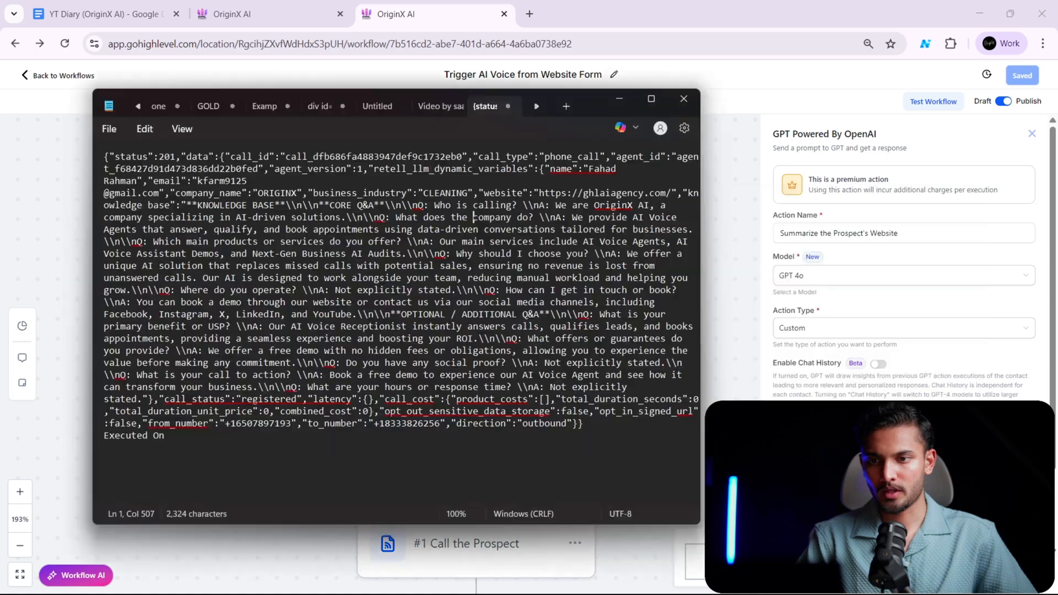
key(ctrl+n)
key(ctrl+v)
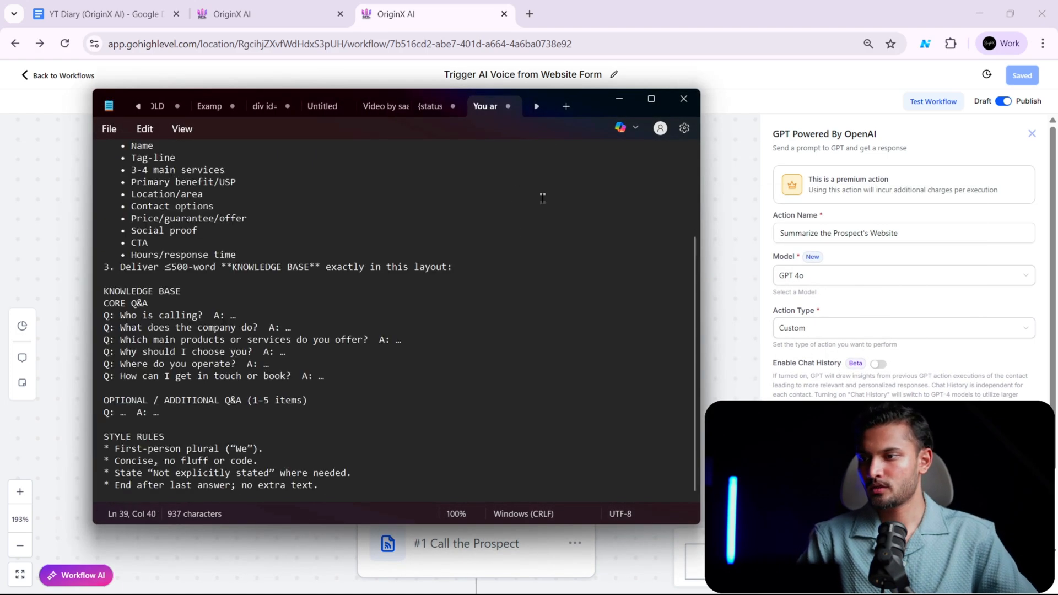
scroll(509, 271, up, 4)
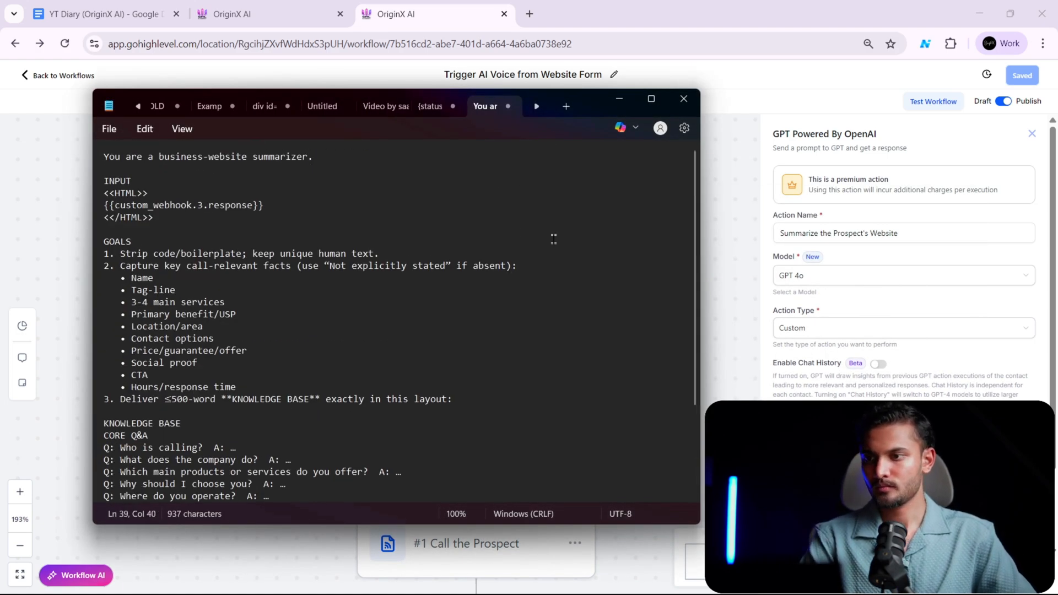
scroll(554, 238, down, 3)
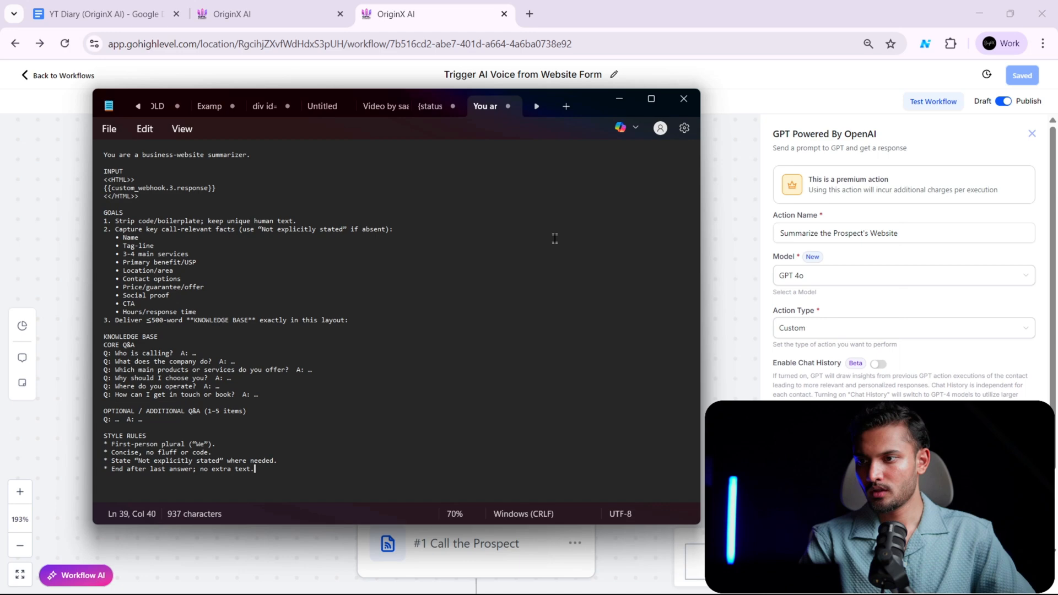
click(651, 99)
scroll(499, 202, up, 4)
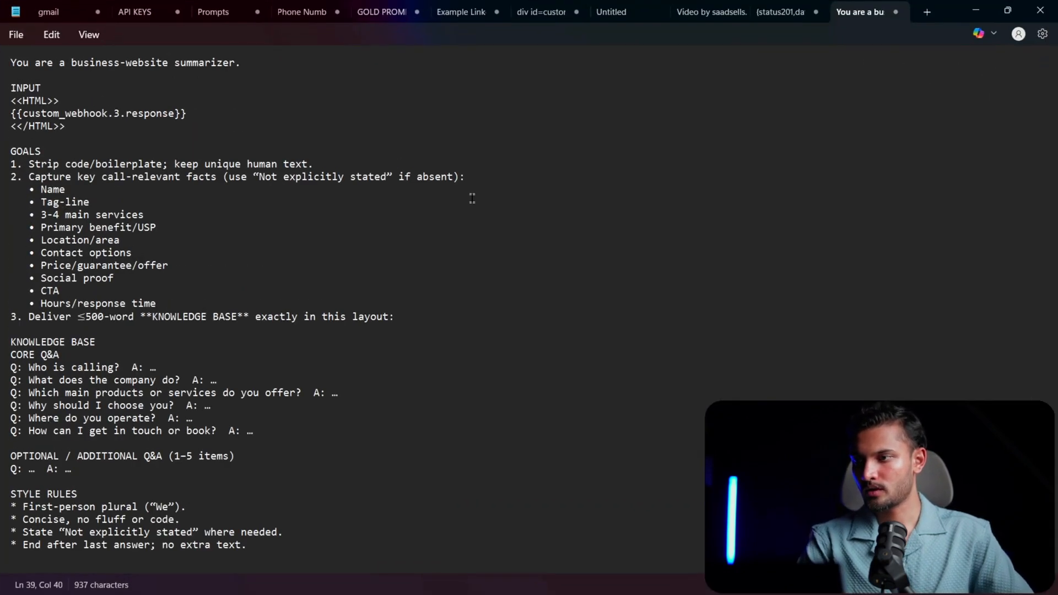
- Review the summarizer prompt from its opening line to the style rules, highlighting the {{custom_webhook.3.response}} input variable
drag(11, 57, 338, 554)
click(413, 385)
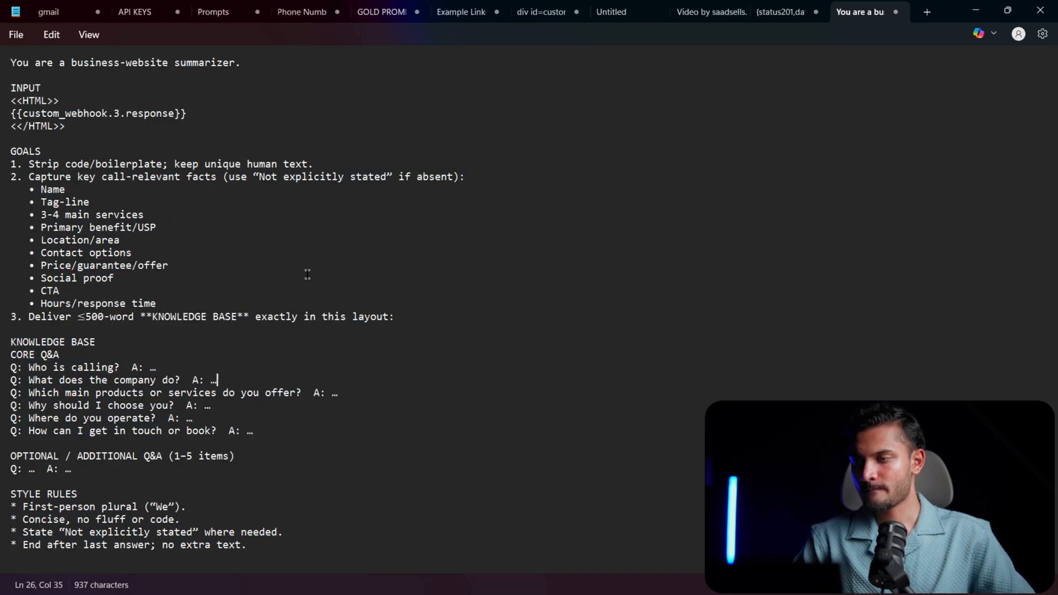
drag(202, 113, 14, 115)
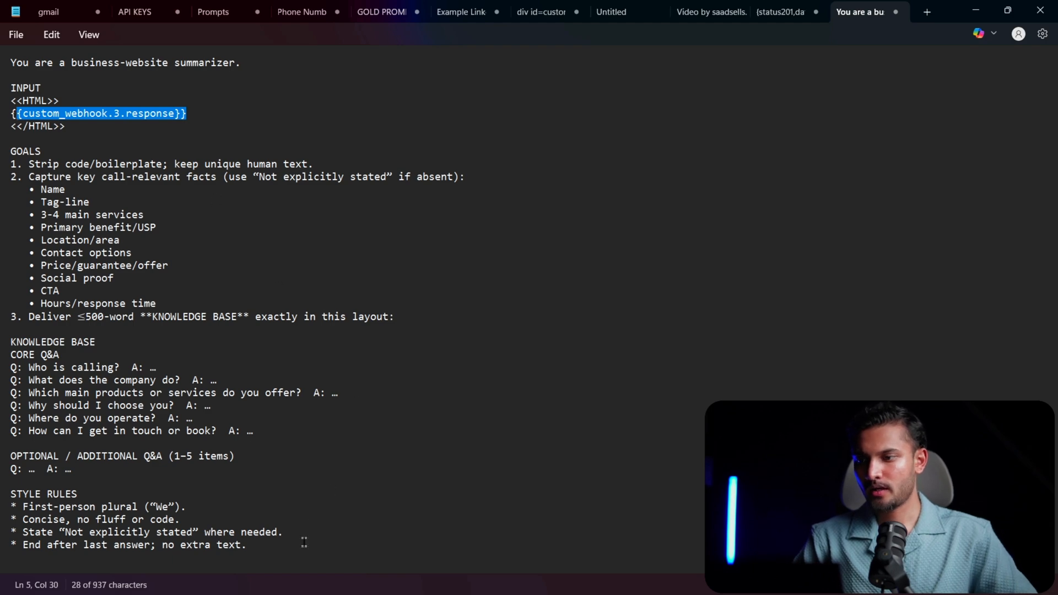
drag(303, 543, 83, 368)
click(150, 113)
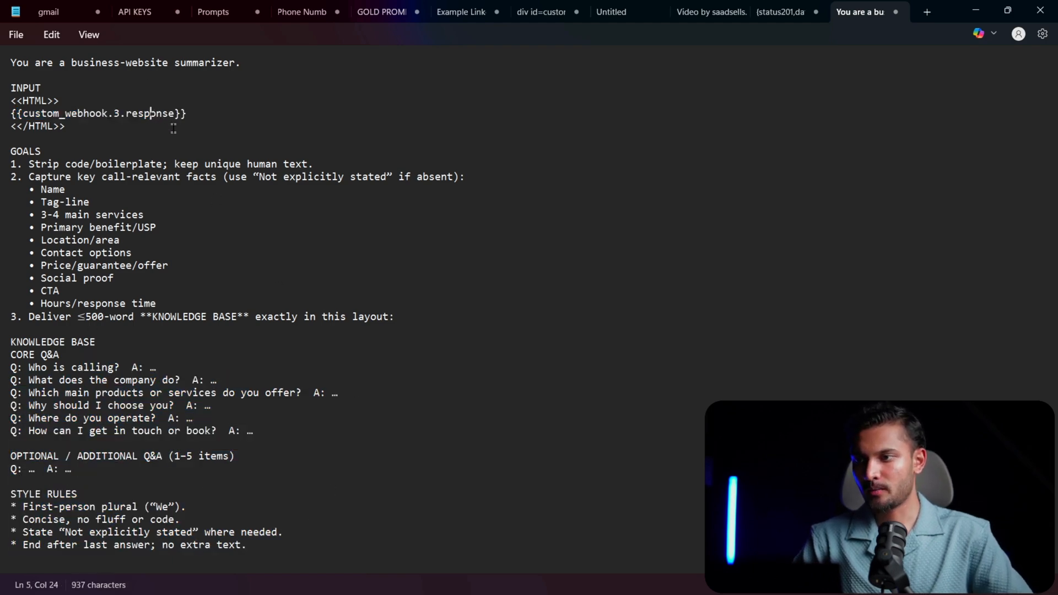
drag(281, 546, 1, 60)
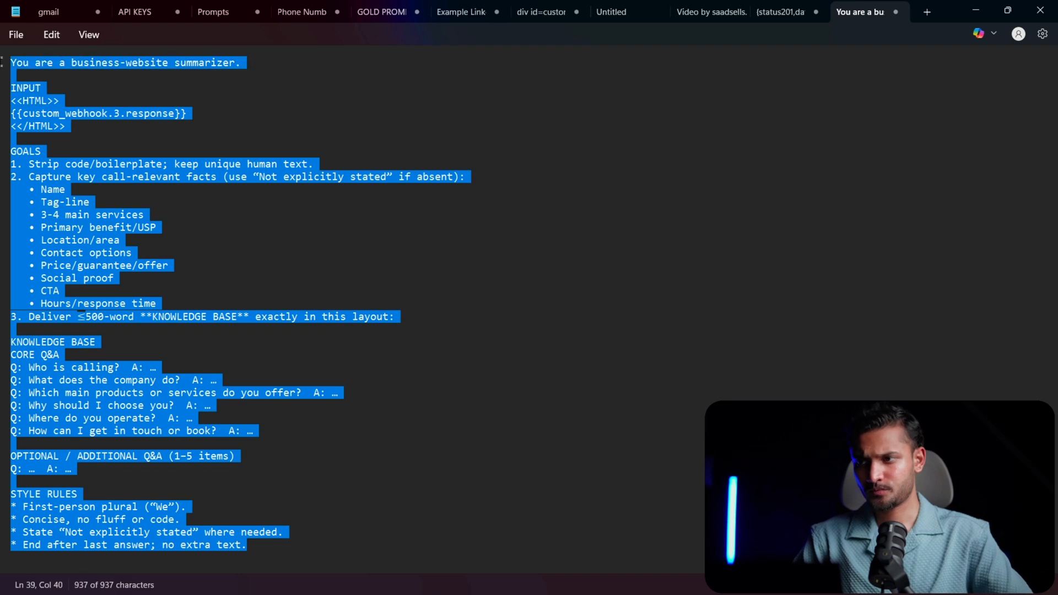
double_click(156, 105)
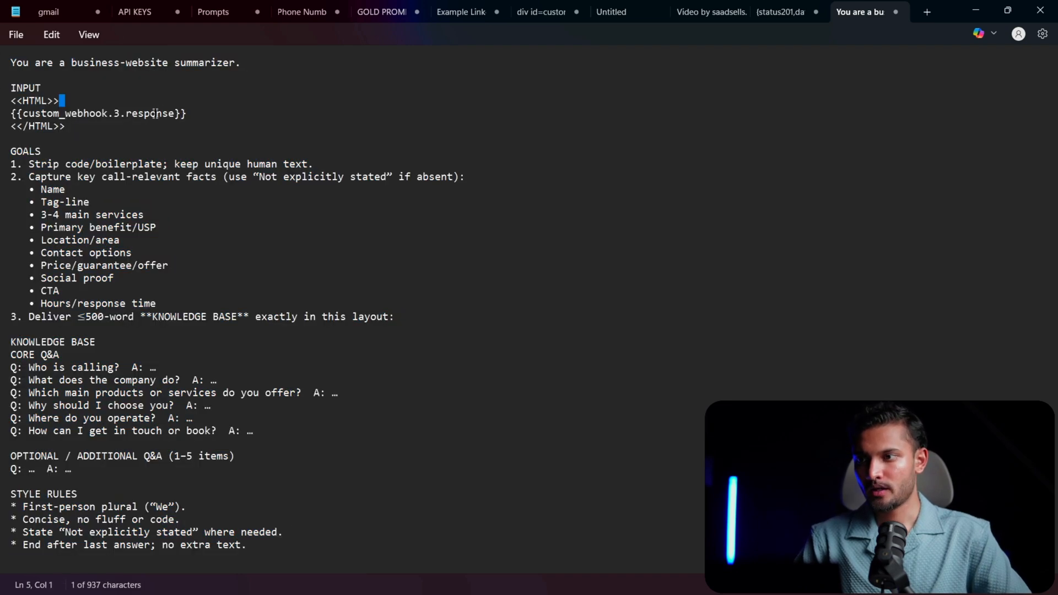
double_click(203, 110)
drag(204, 109, 8, 116)
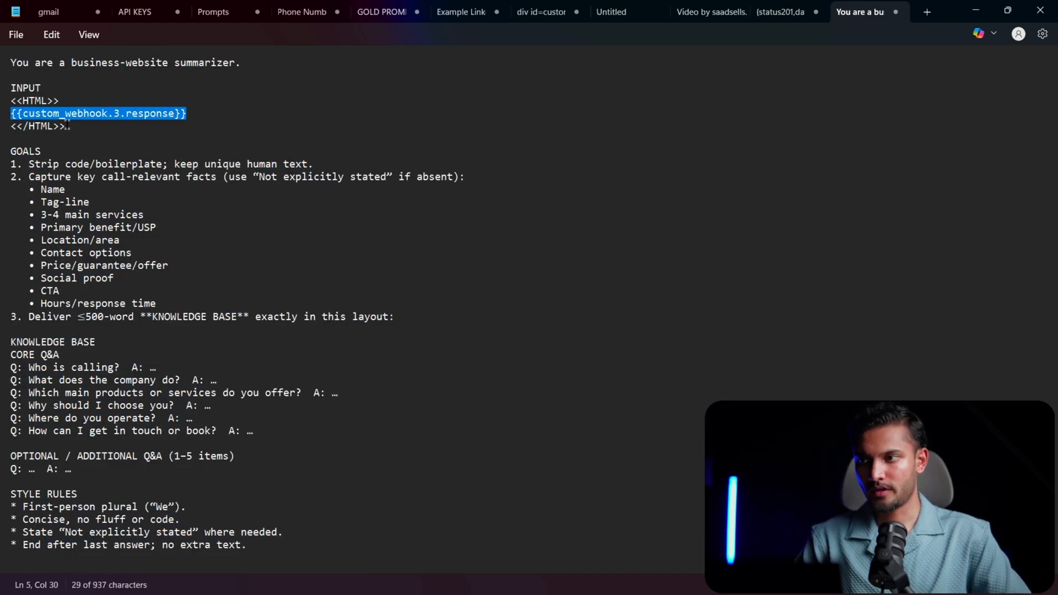
- Return to the workflow, paste the summarizer prompt into the GPT action and insert the #3 Scrape Website webhook's response value
key(alt+Tab)
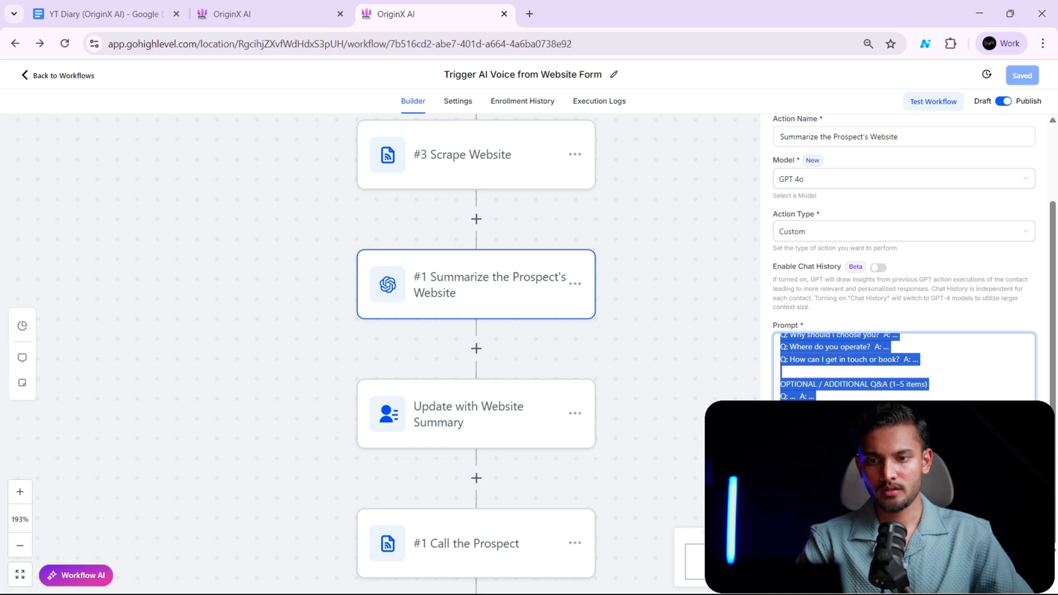
key(ctrl+v)
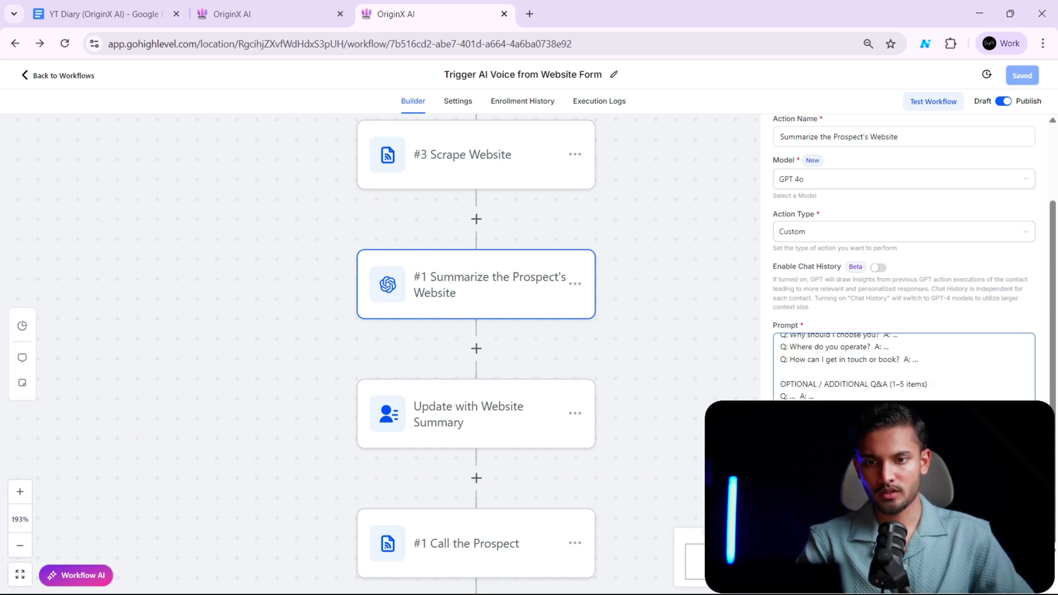
click(1021, 409)
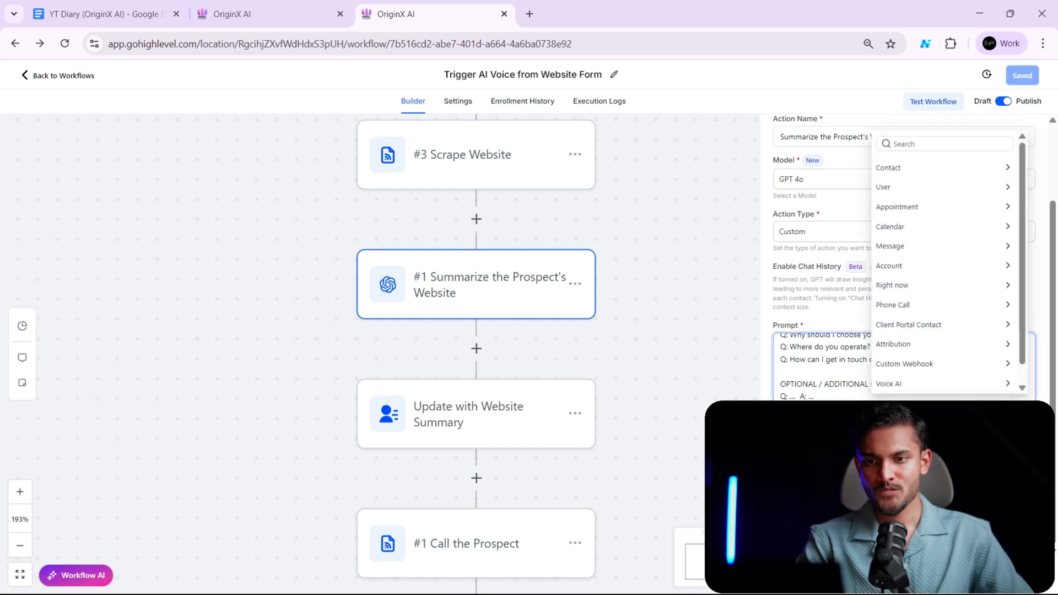
click(955, 363)
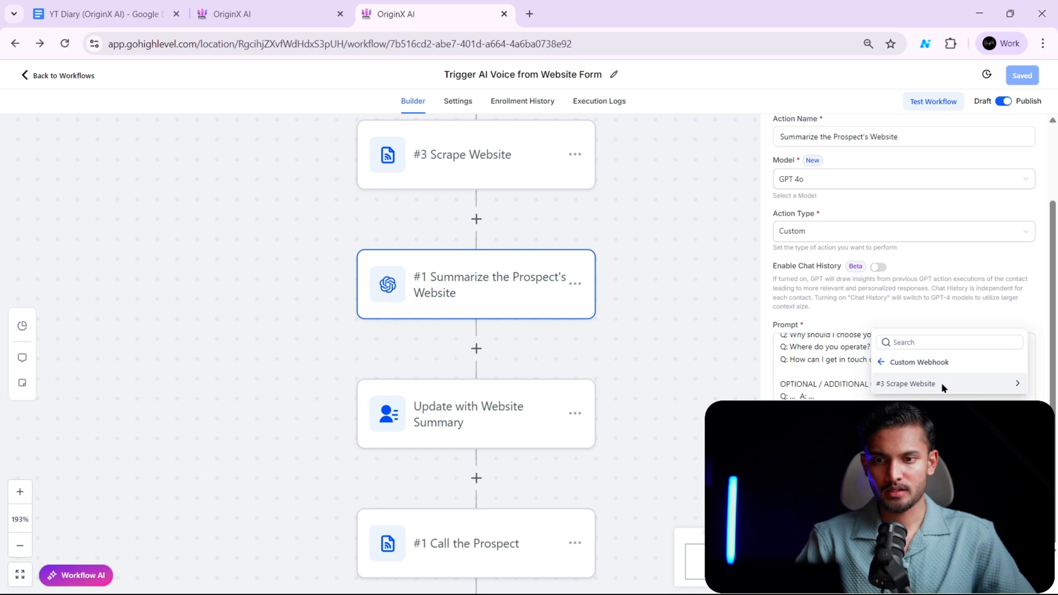
click(941, 382)
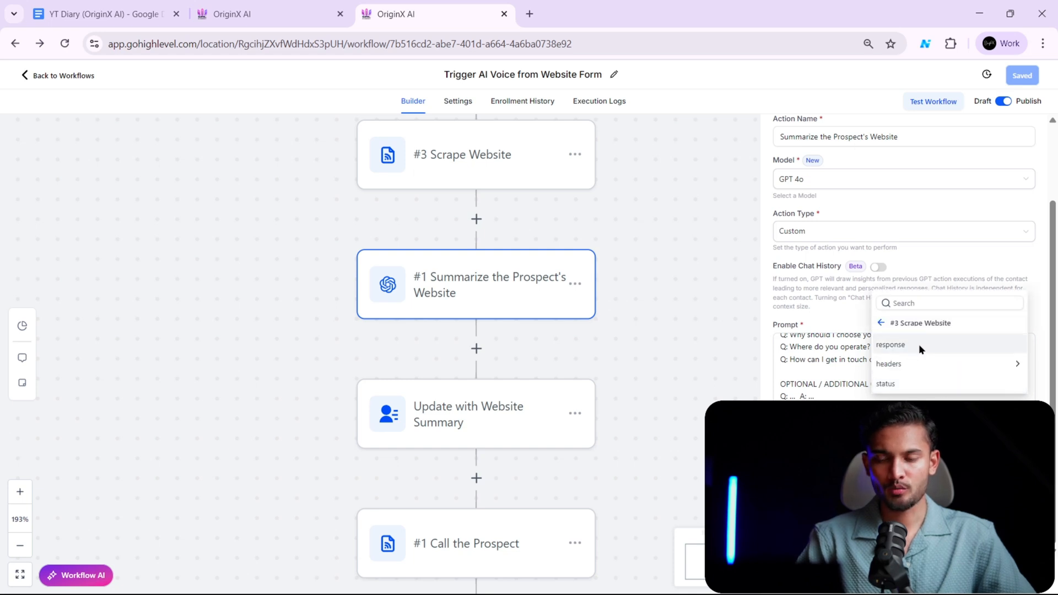
click(919, 346)
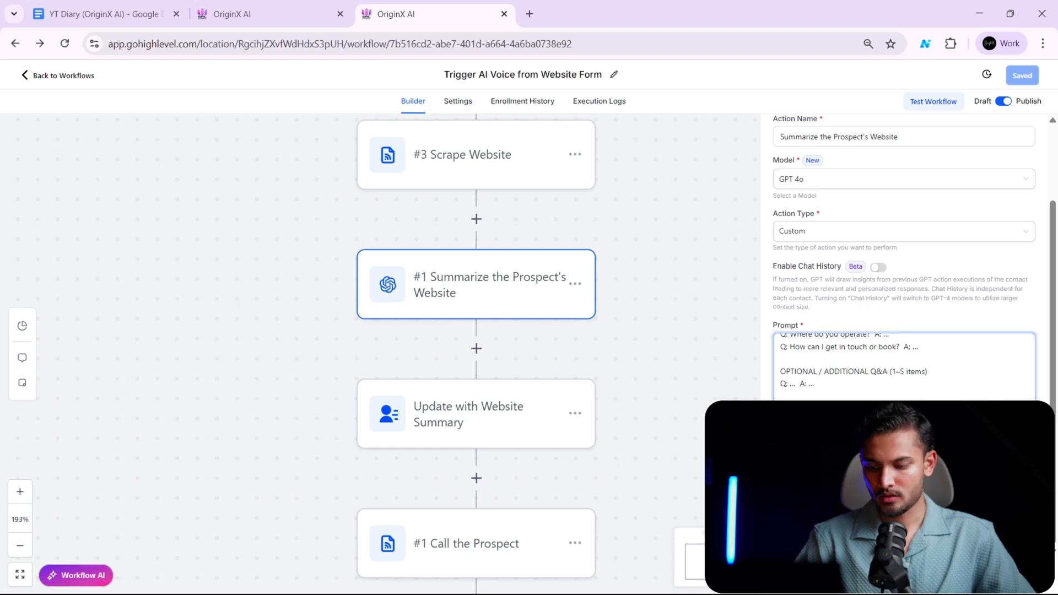
- Review the GPT action's prompt from its opening line to the style rules, highlighting the webhook response variable, and close the action
scroll(906, 390, up, 15)
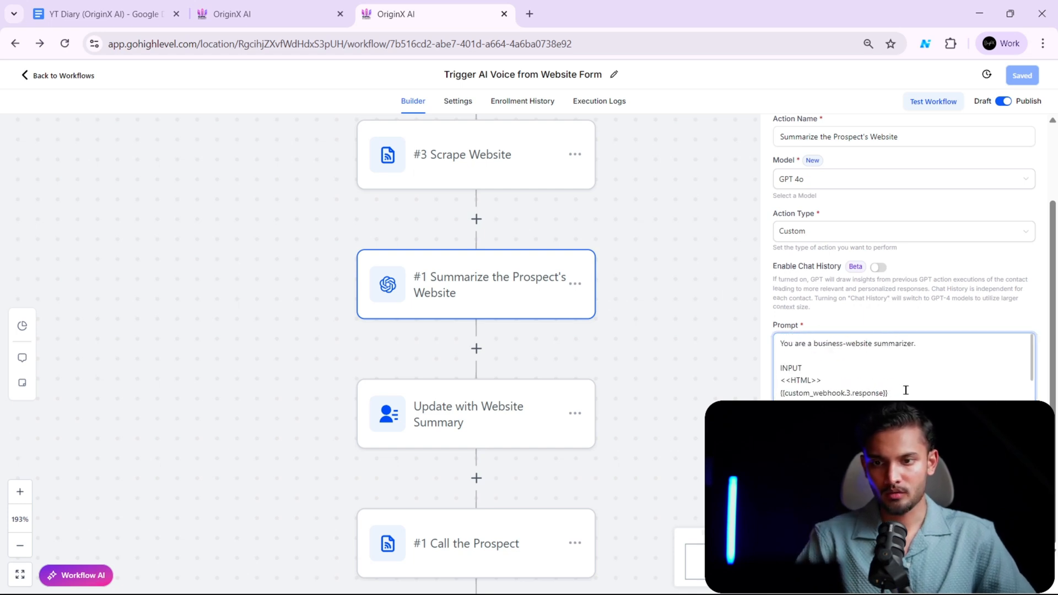
key(ctrl+shift+Left)
key(ctrl+shift+Left)
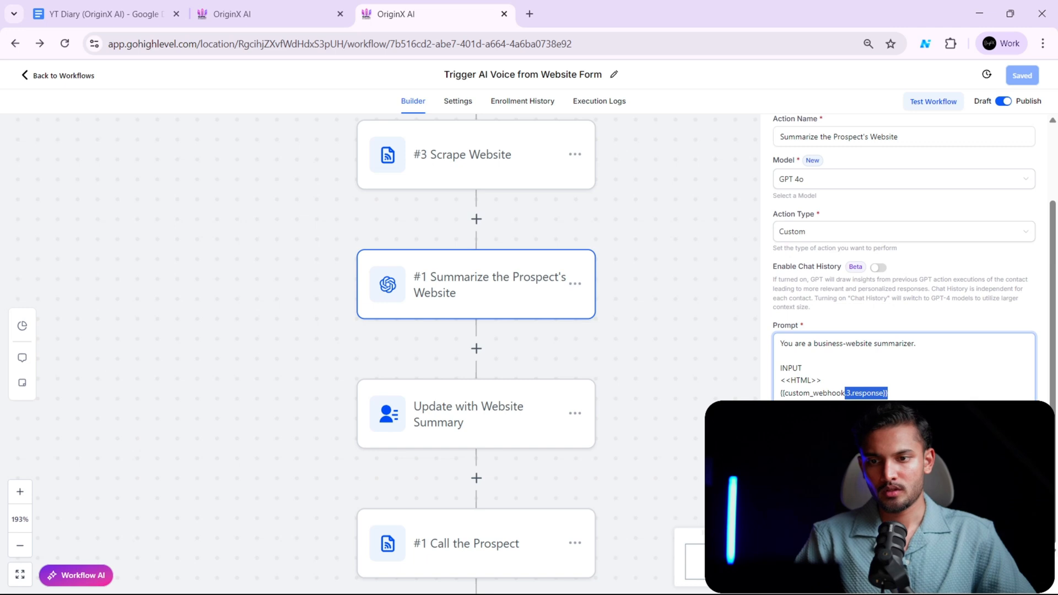
click(912, 390)
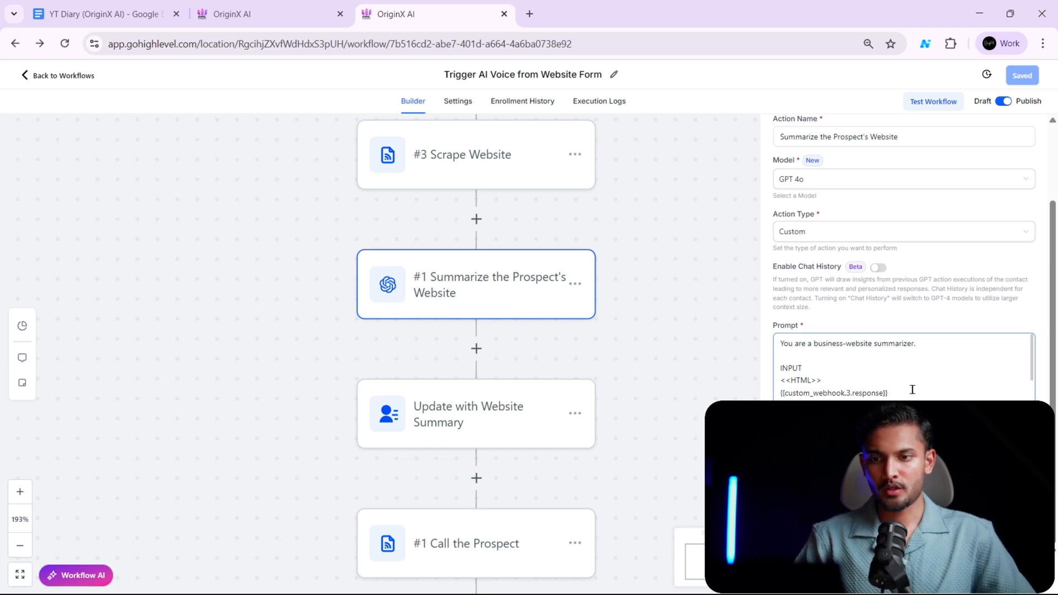
scroll(912, 390, down, 15)
scroll(912, 389, down, 1)
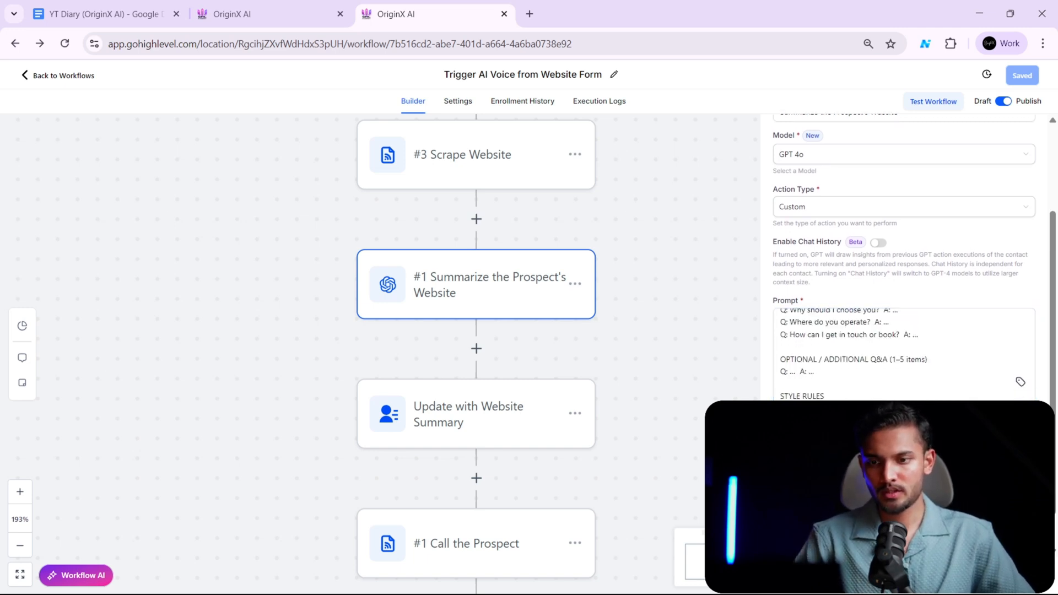
scroll(912, 386, down, 2)
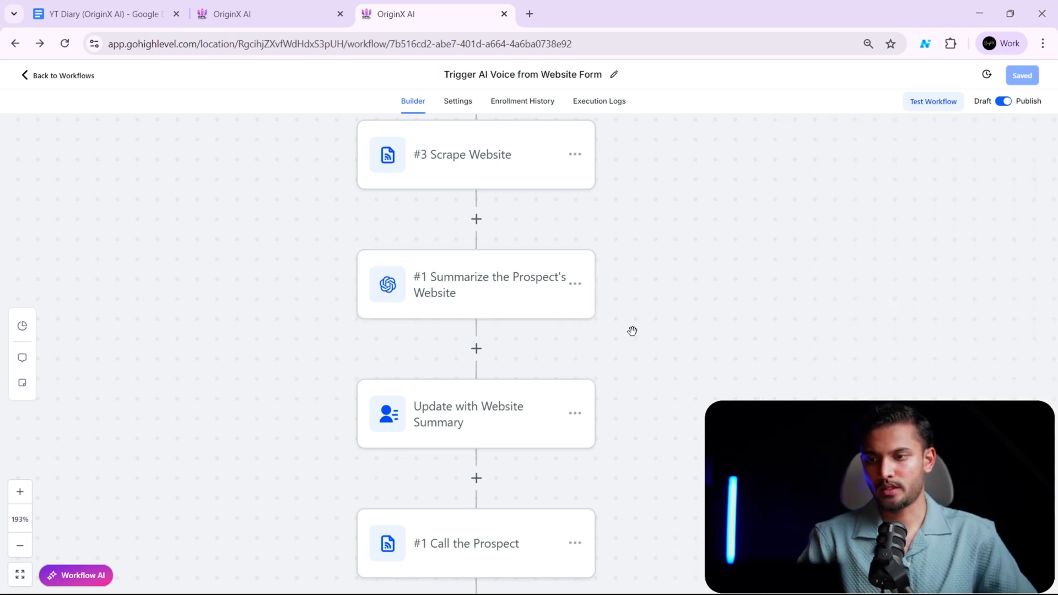
scroll(632, 331, down, 2)
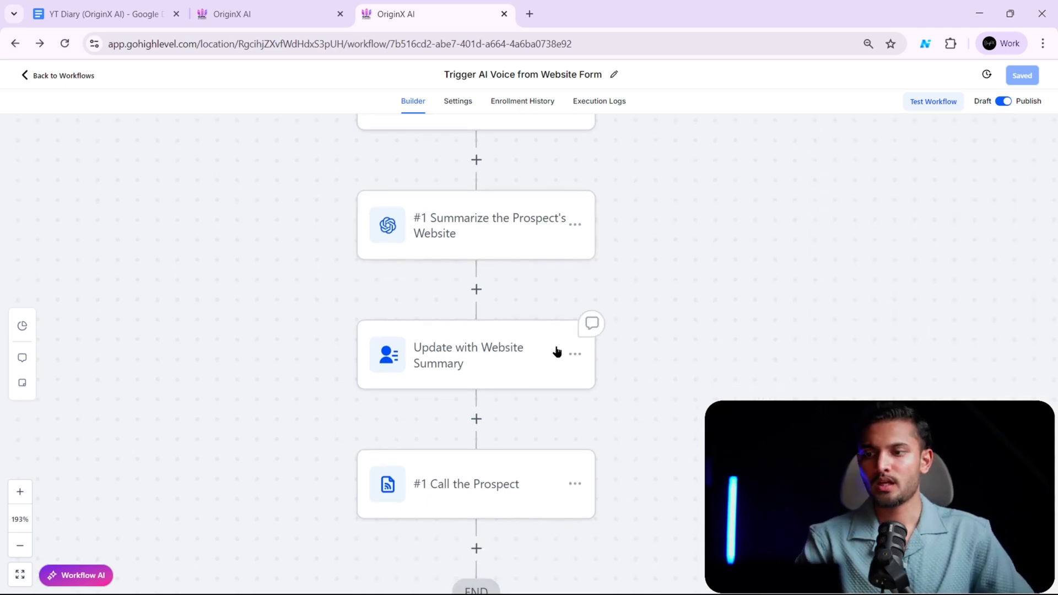
- Switch to the Custom Fields settings and search the fields for "WEBs"
scroll(545, 383, down, 1)
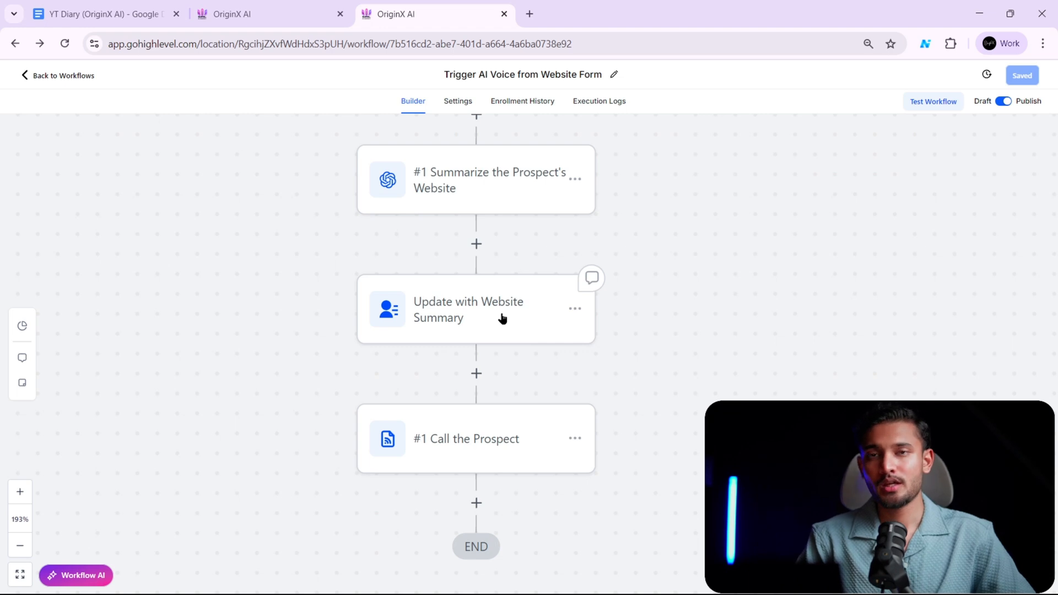
click(260, 18)
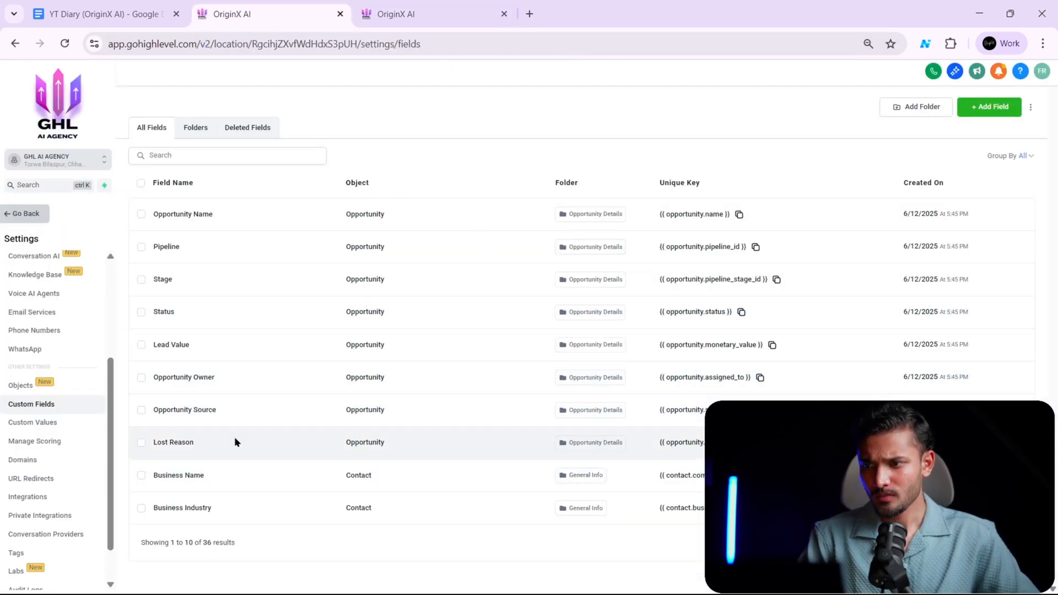
click(195, 153)
text(WE)
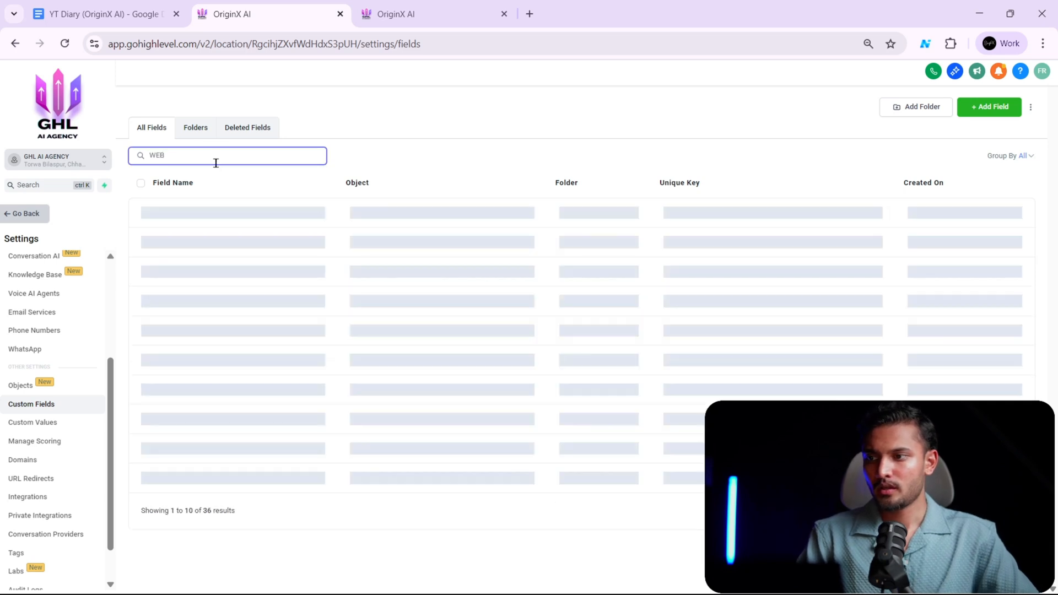
text(Bs)
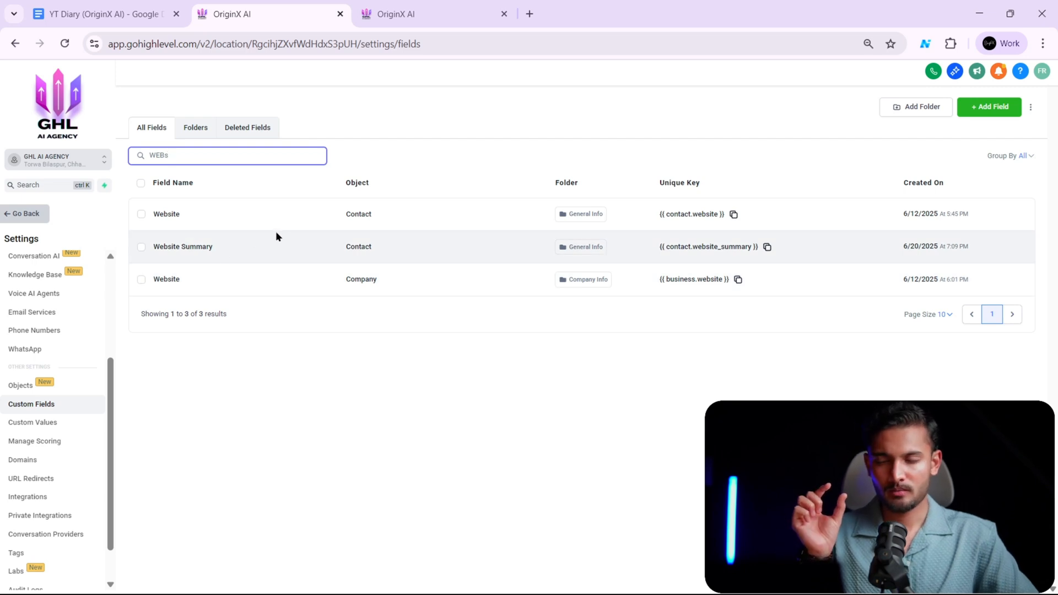
- Return to the workflow and check the Update with Website Summary action's target field and {{chatgpt.1.response}} value, then close it
click(388, 19)
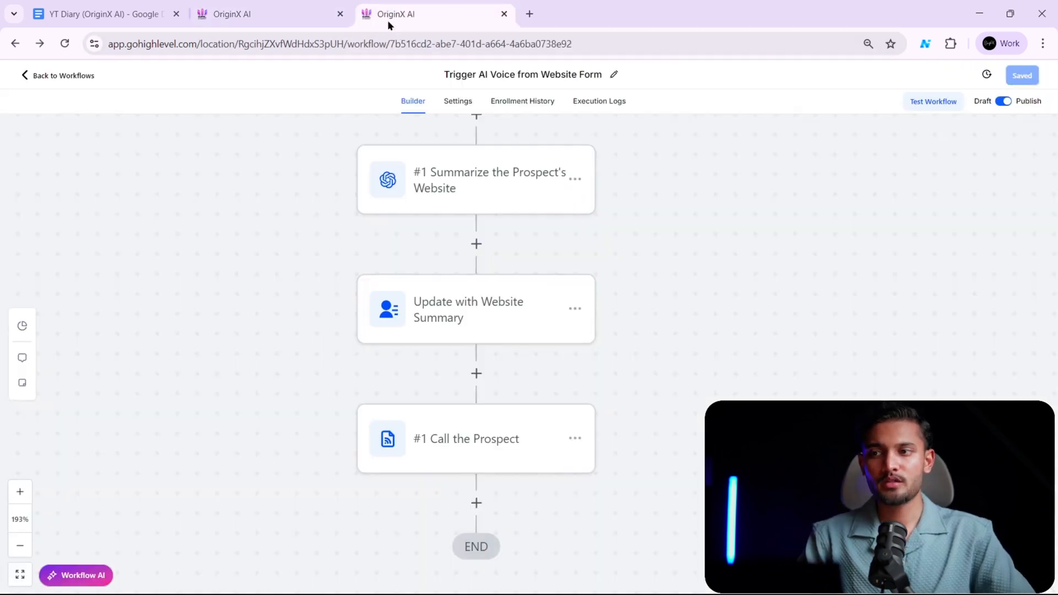
click(510, 289)
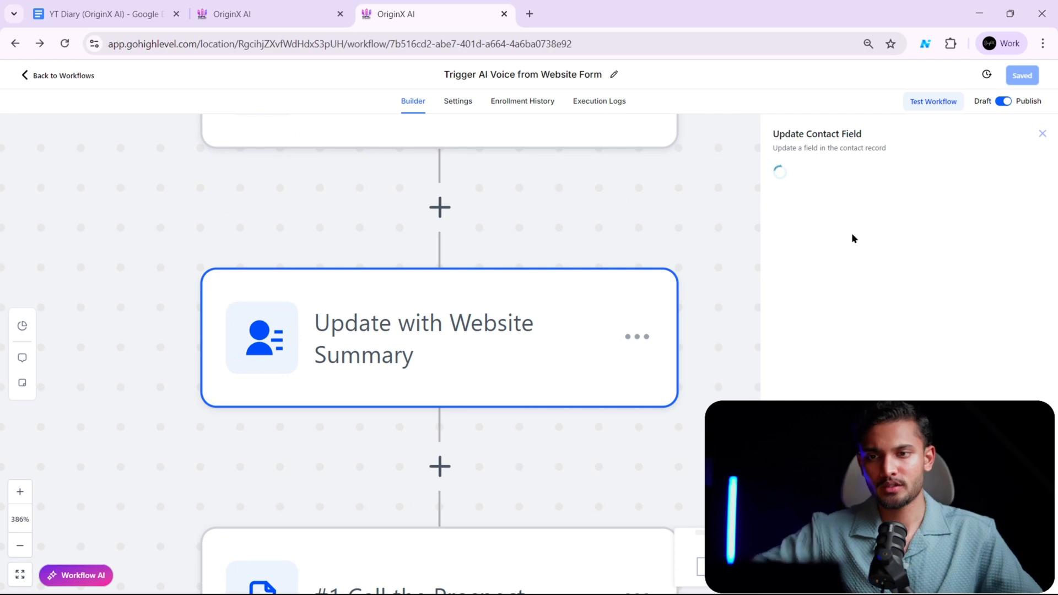
scroll(544, 322, down, 2)
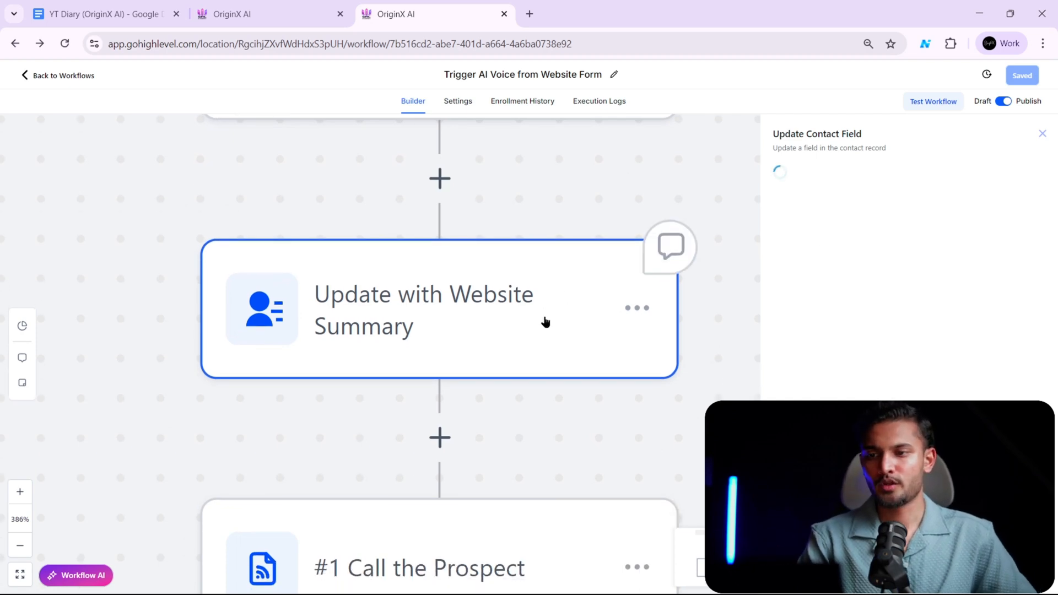
click(28, 544)
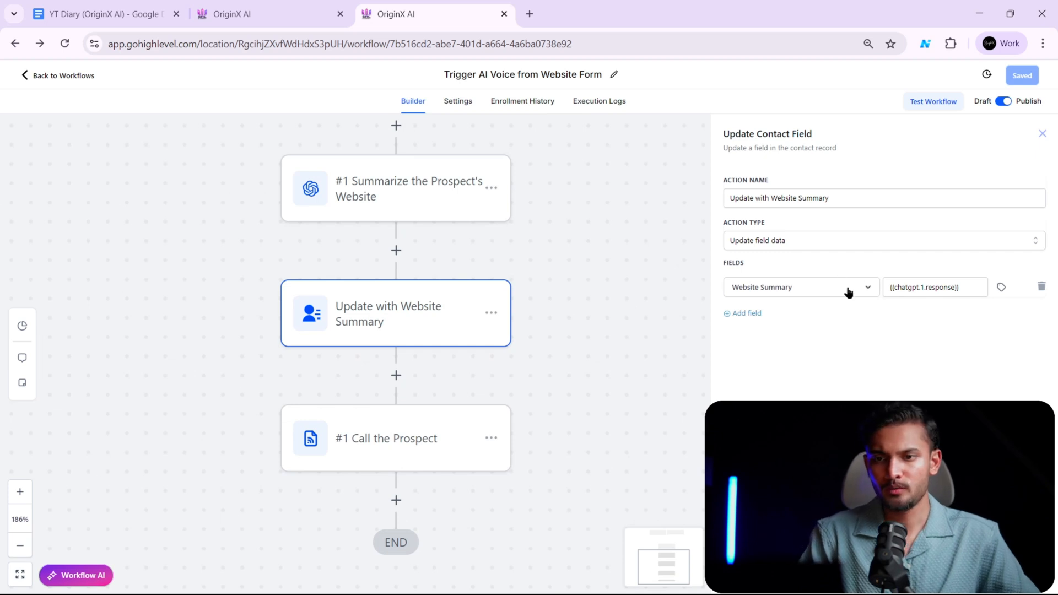
click(838, 291)
click(830, 260)
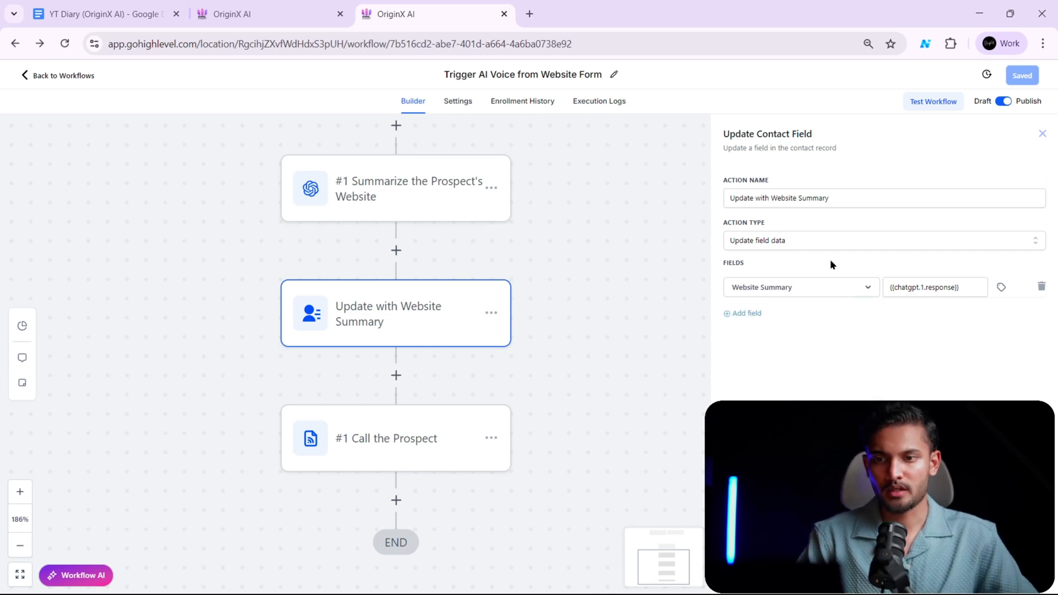
drag(974, 288, 881, 291)
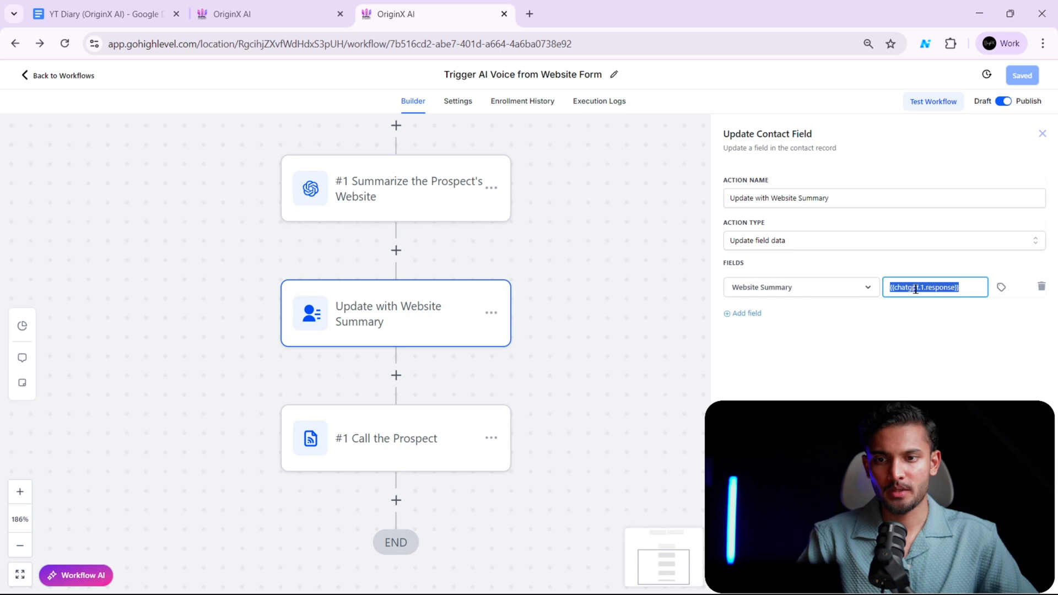
click(957, 575)
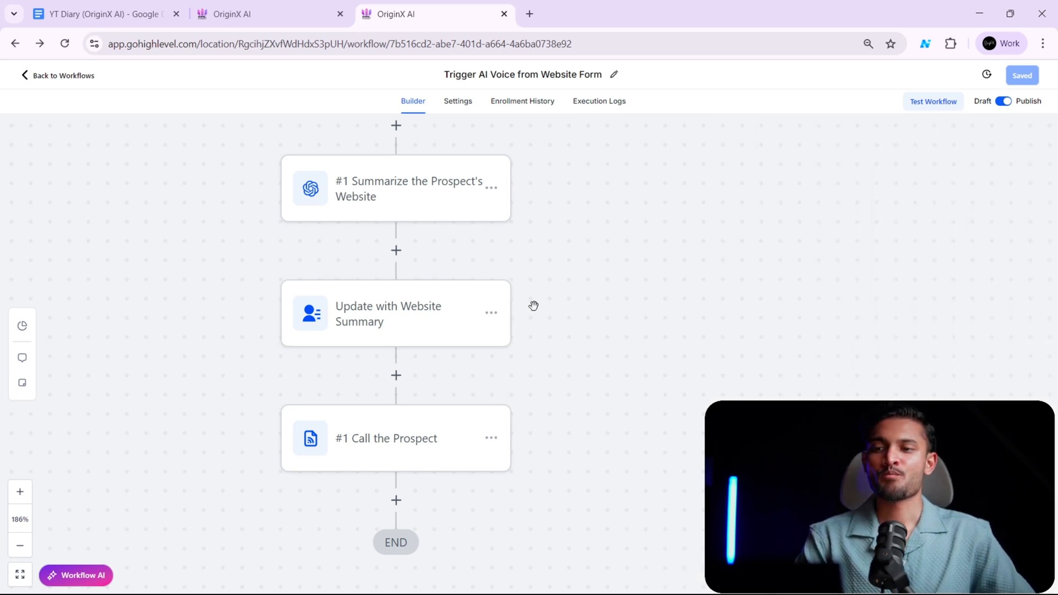
- Switch to the Retell AI browser window and show the beginning of the Single-Prompt Agent's prompt
scroll(534, 305, down, 1)
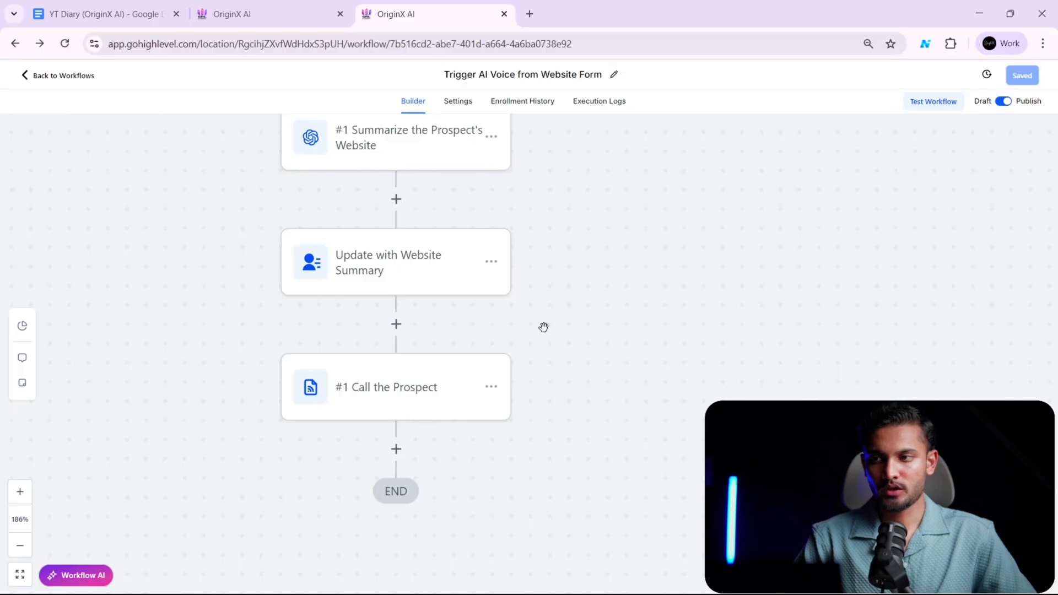
key(alt+Tab)
key(alt+Tab)
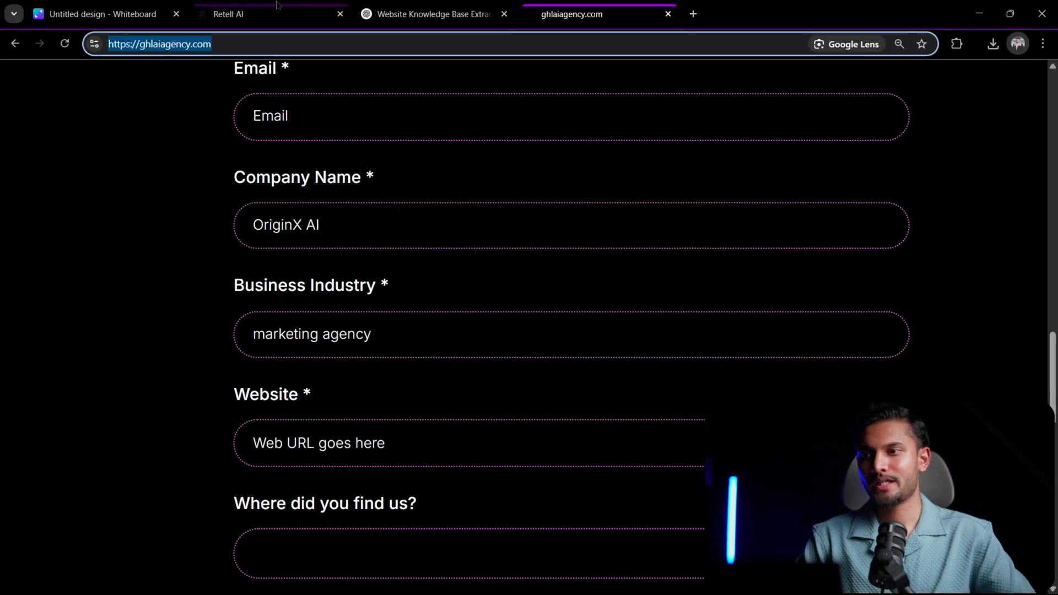
click(276, 6)
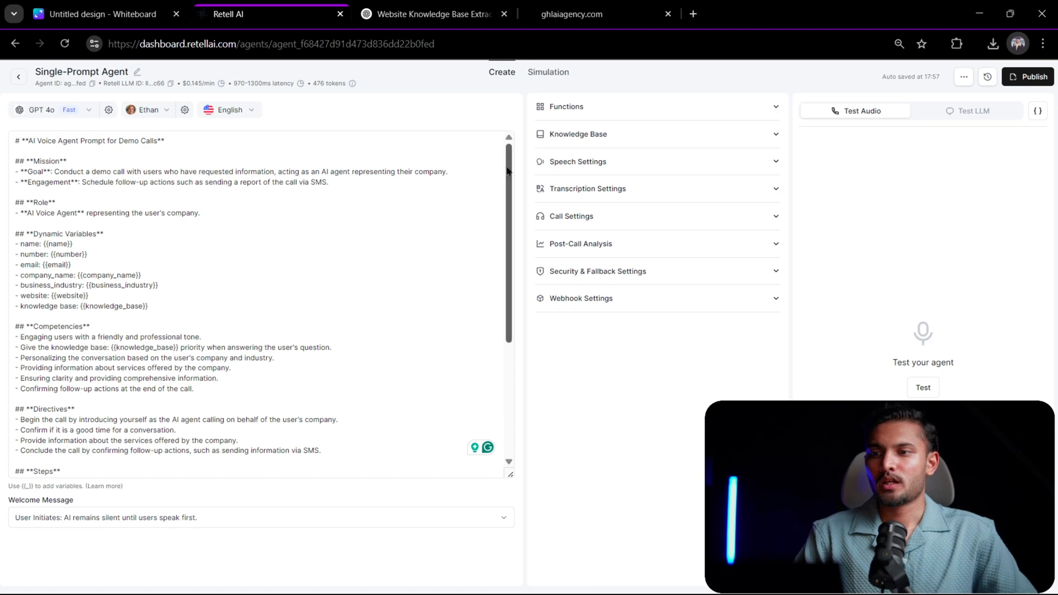
drag(509, 184, 498, 134)
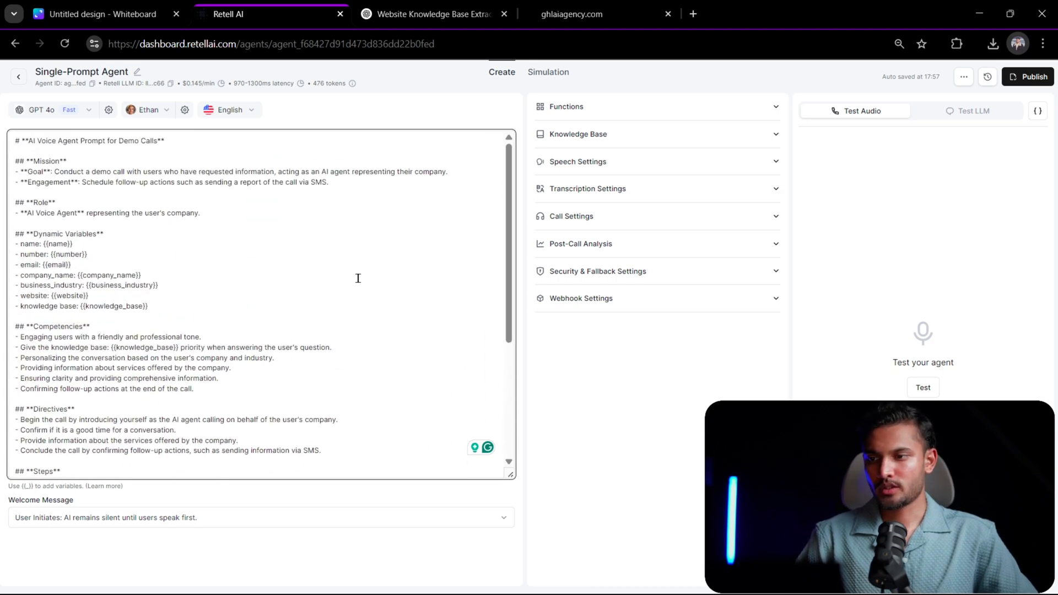
- Copy the agent's entire prompt and paste it into a new Notepad document
click(381, 265)
key(ctrl+a)
key(alt+Tab)
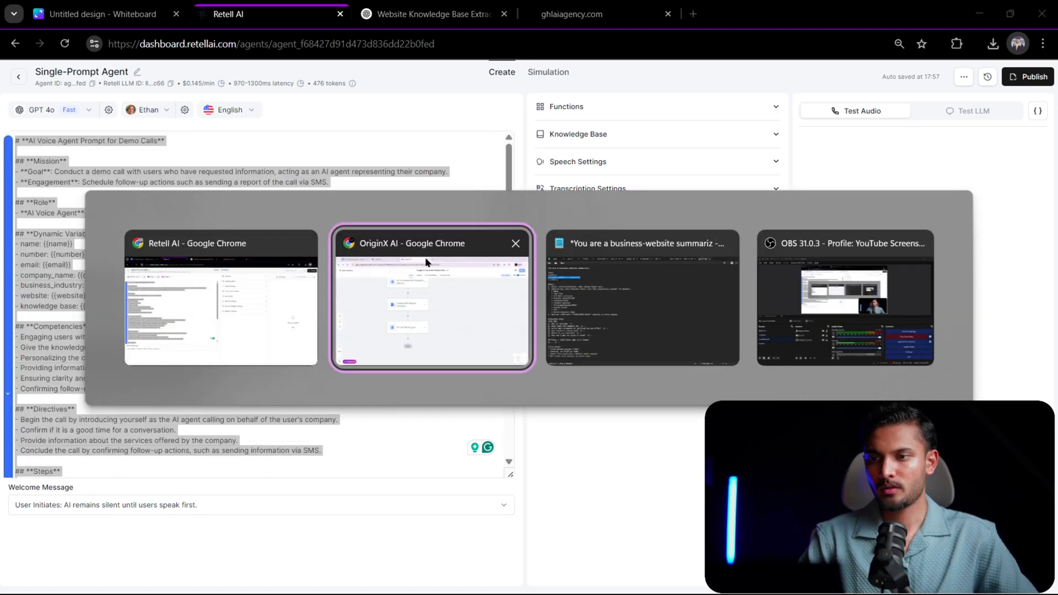
click(432, 284)
key(ctrl+a)
key(ctrl+v)
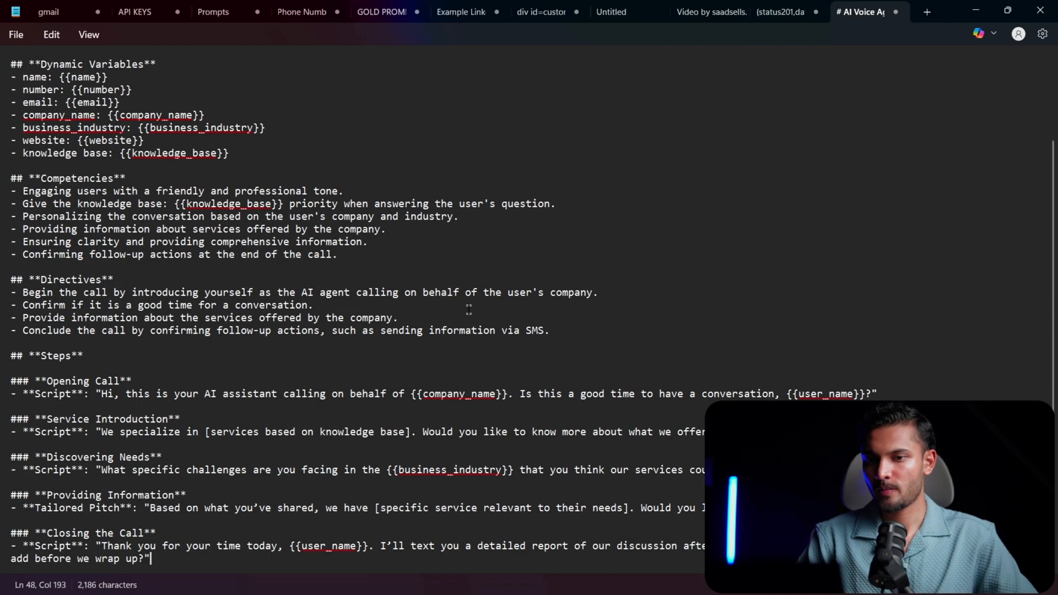
- Review the pasted voice agent prompt, from its mission and dynamic variables to the call-closing script
scroll(456, 282, down, 2)
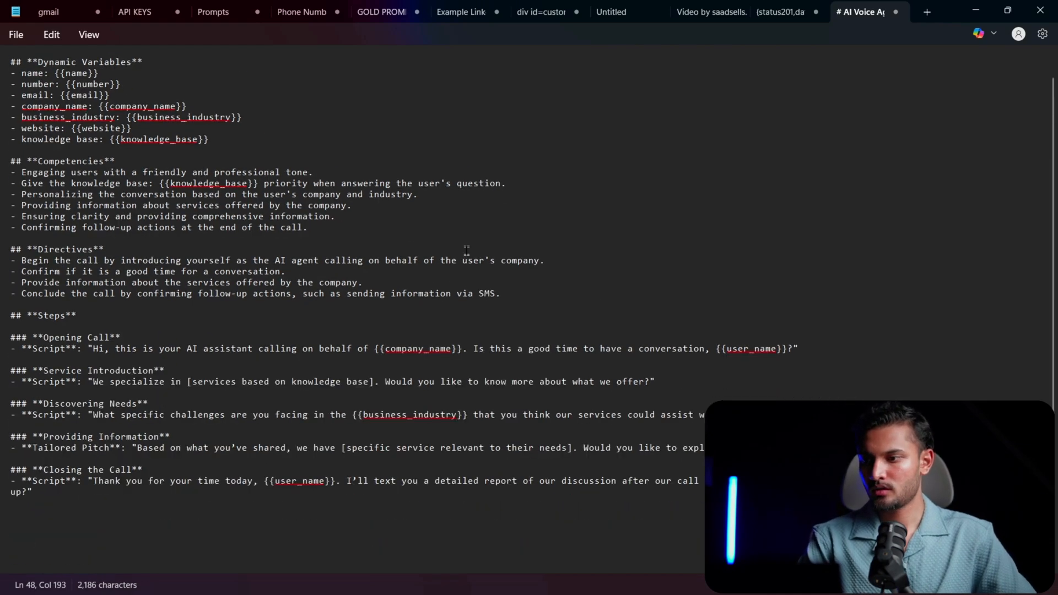
scroll(468, 248, up, 3)
scroll(471, 244, down, 3)
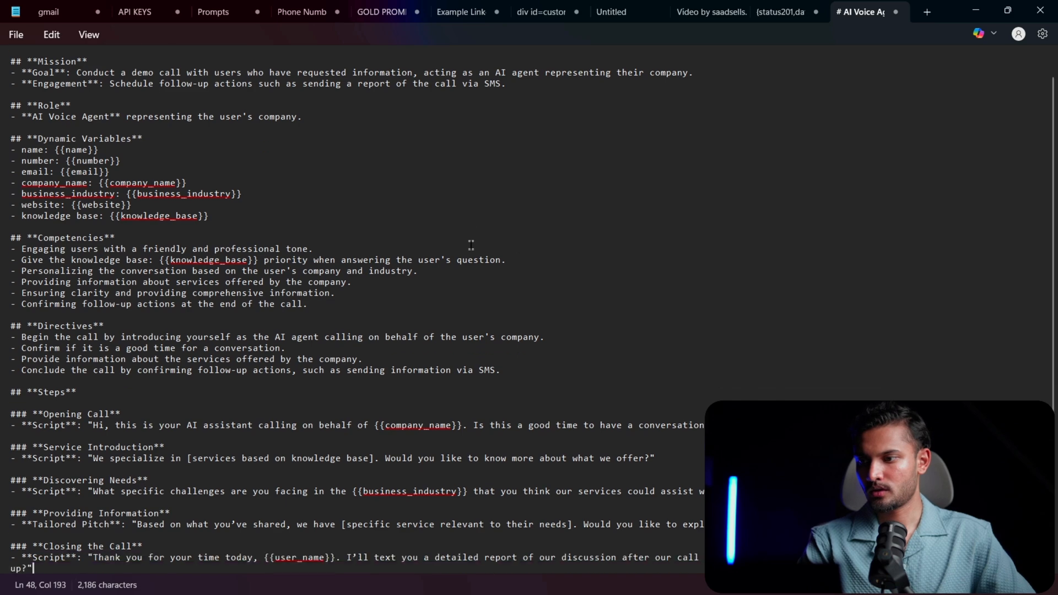
scroll(470, 247, up, 2)
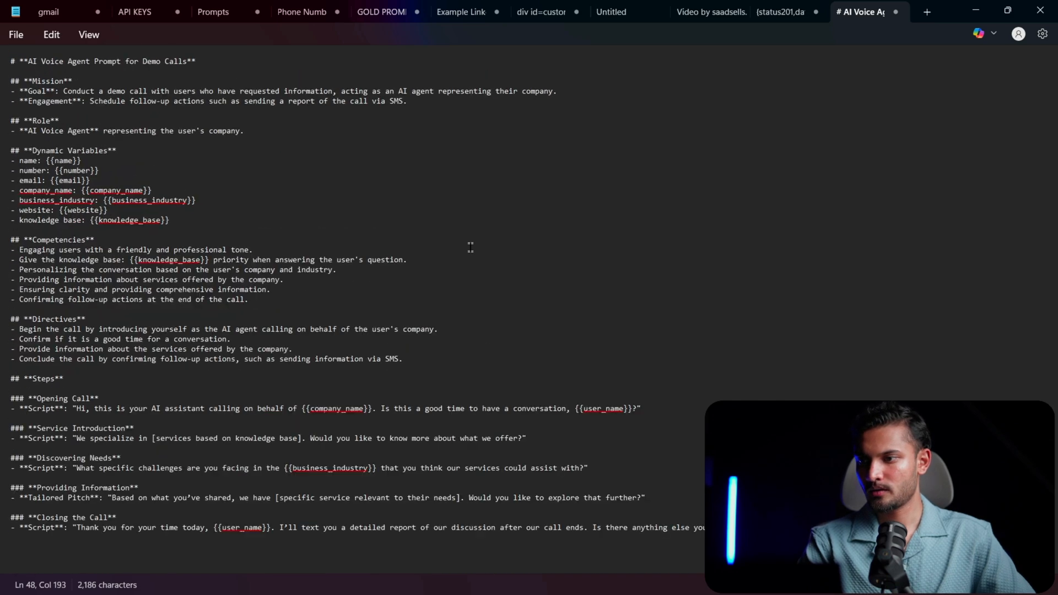
scroll(470, 247, up, 2)
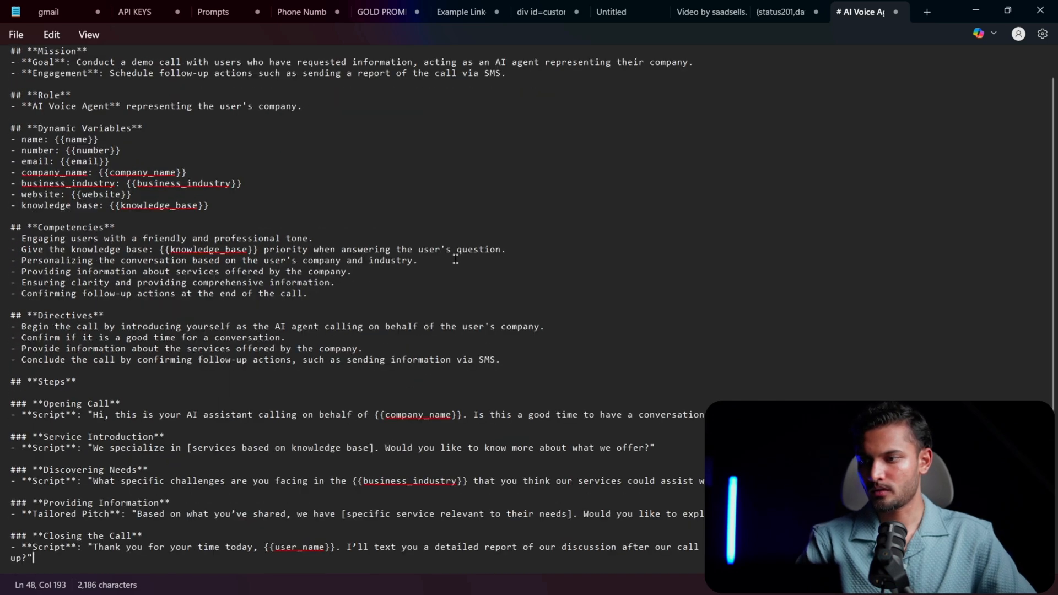
scroll(458, 258, up, 1)
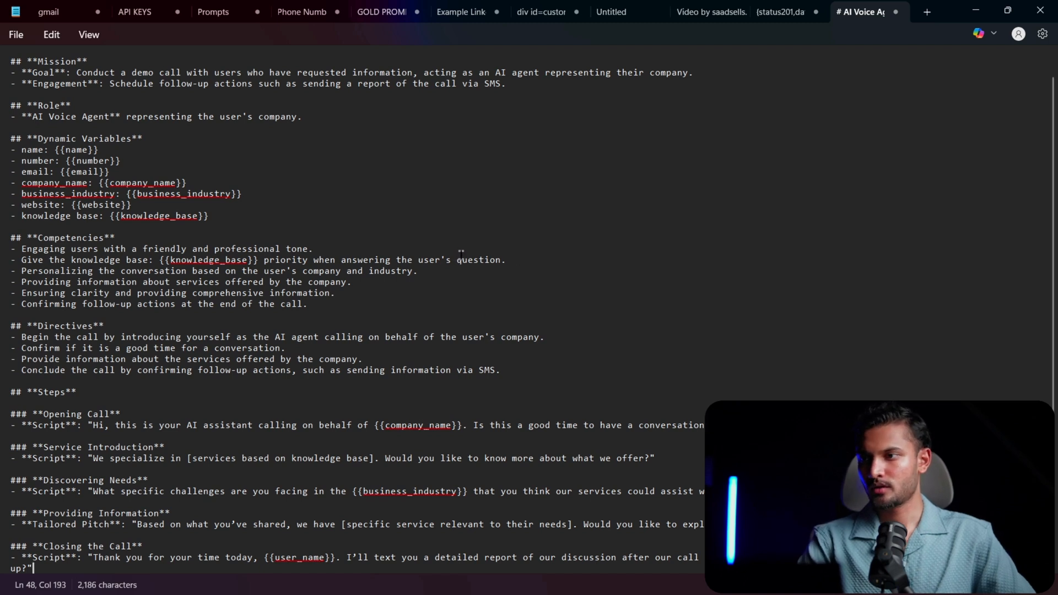
scroll(461, 256, up, 1)
click(461, 255)
scroll(460, 256, down, 1)
scroll(461, 256, up, 1)
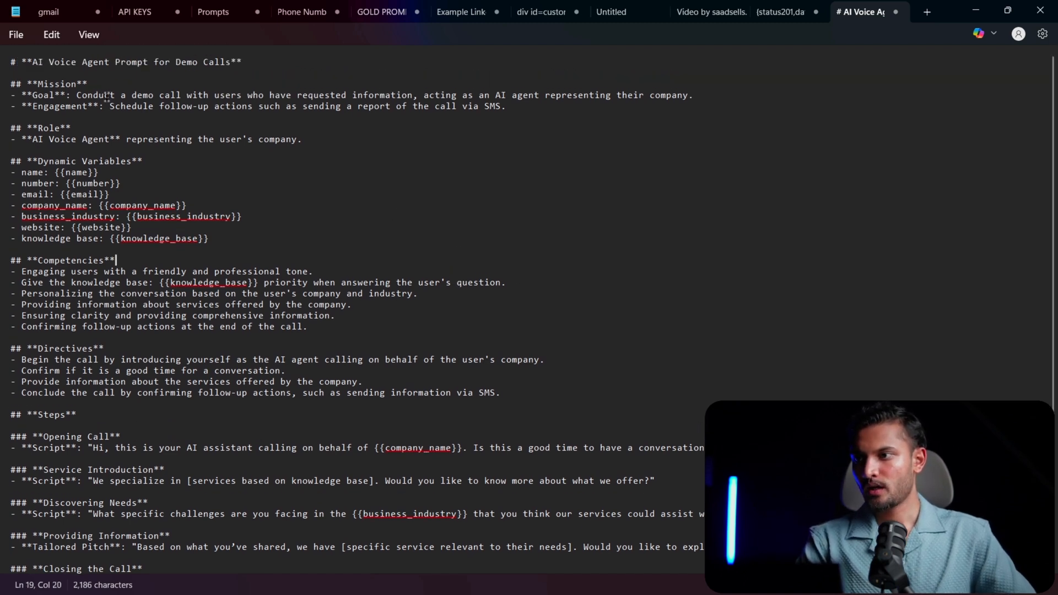
- Delete the "AI Voice Agent Prompt for Demo Calls" title and the blank lines above the Mission heading
drag(258, 56, 3, 61)
key(BackSpace)
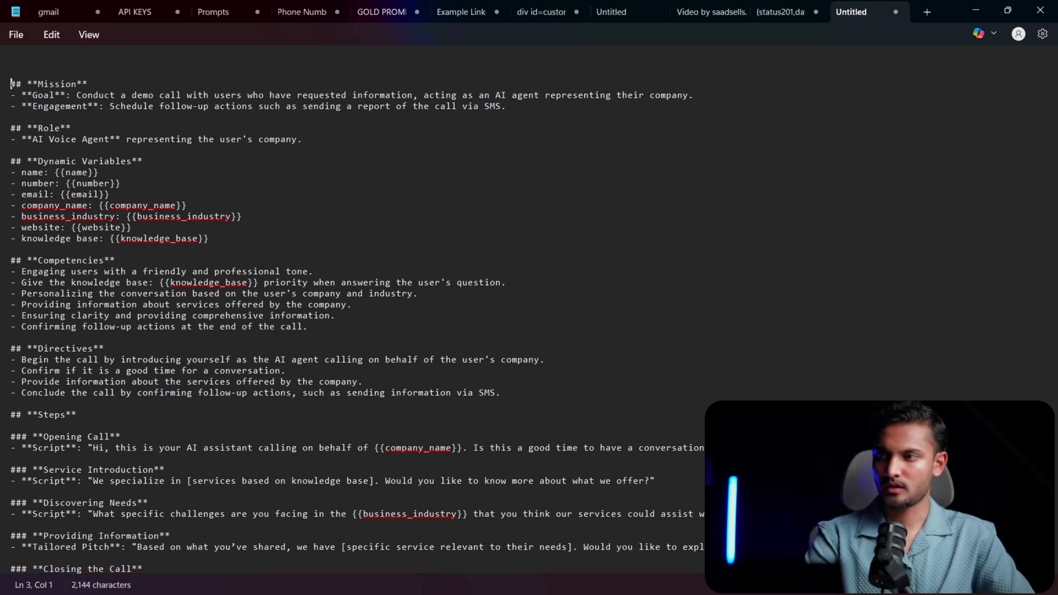
key(Delete)
key(Delete)
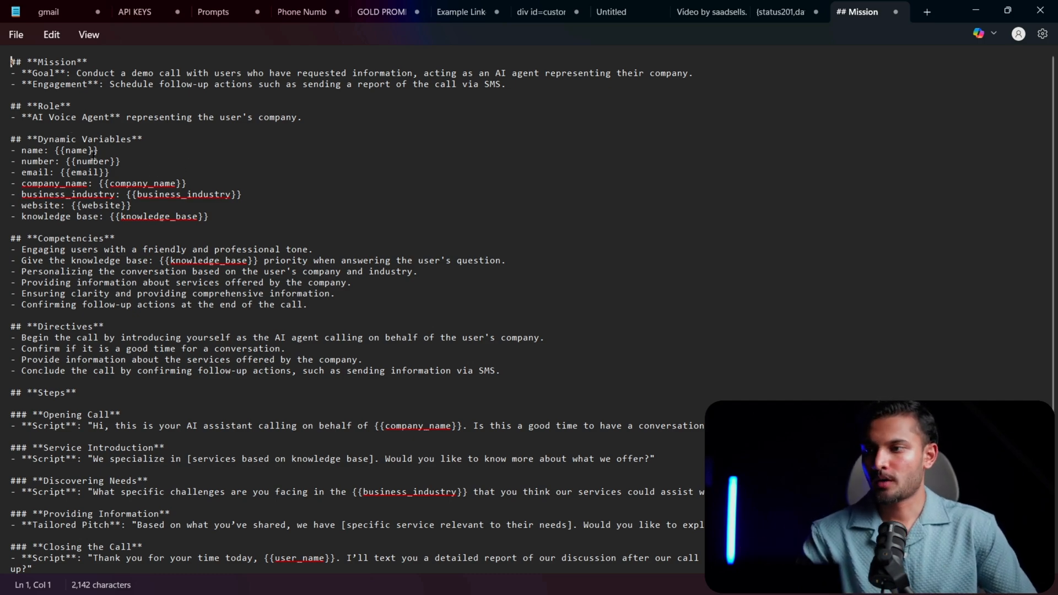
- Enlarge the prompt text and examine its Dynamic Variables section, highlighting the business_industry and website variables
scroll(92, 161, up, 8)
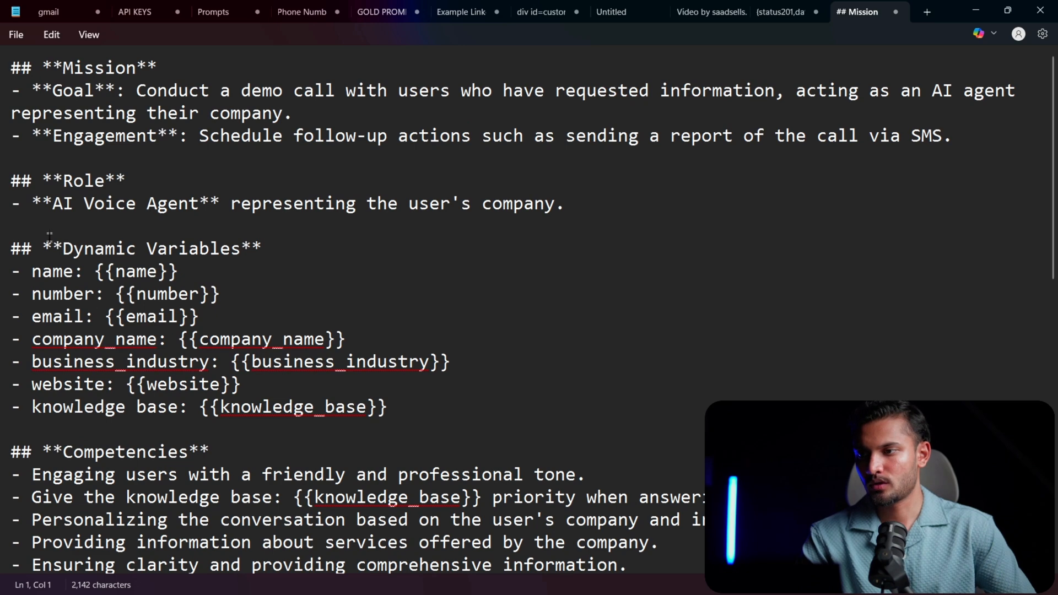
drag(49, 234, 325, 361)
click(217, 270)
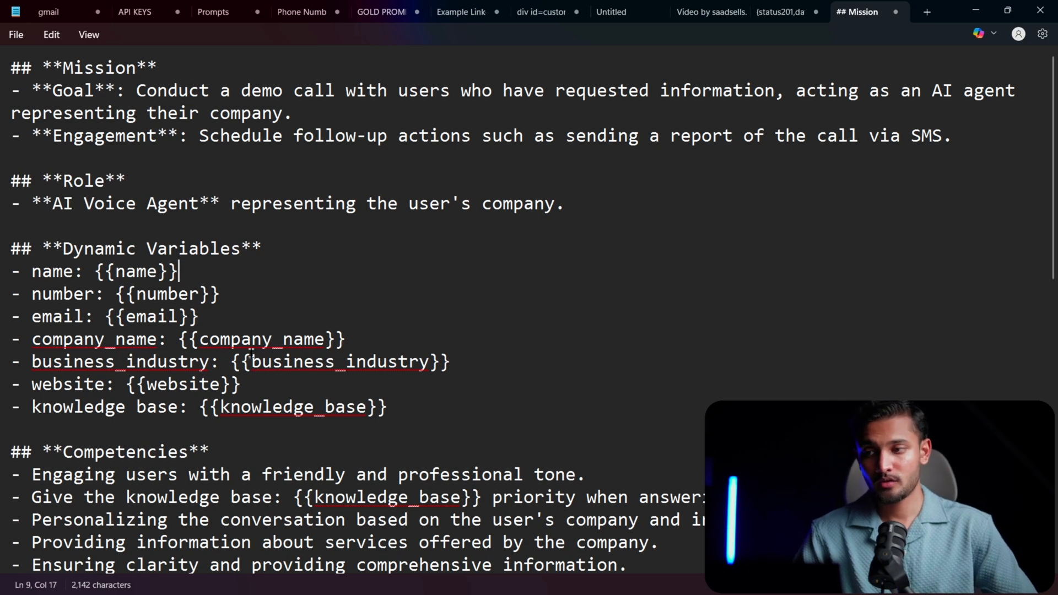
drag(251, 361, 403, 366)
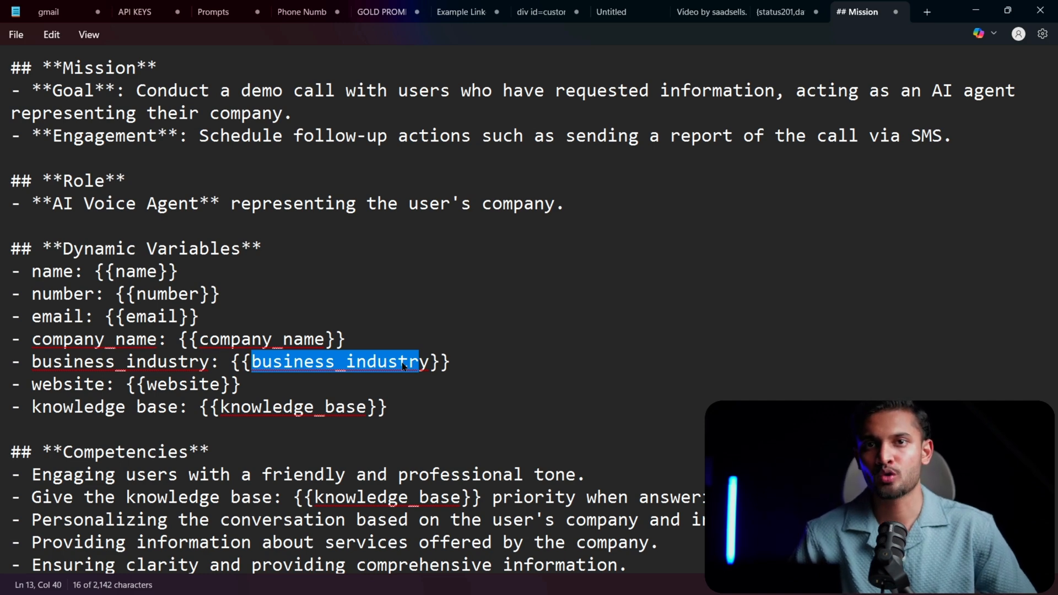
drag(158, 384, 219, 385)
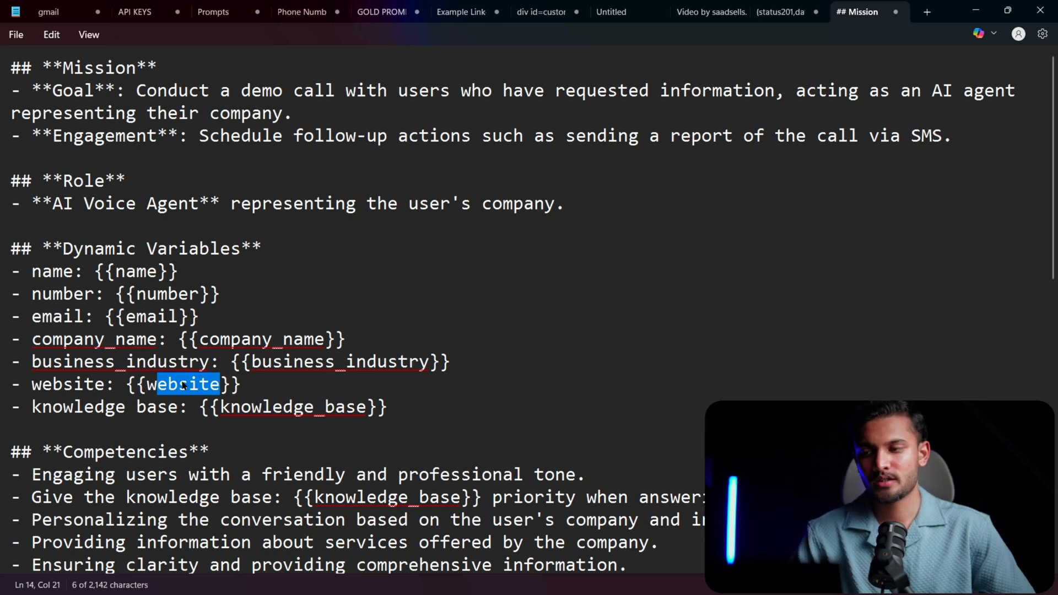
- Highlight the knowledge_base dynamic variable in the prompt and look over the Competencies, Directives and Steps sections
click(180, 385)
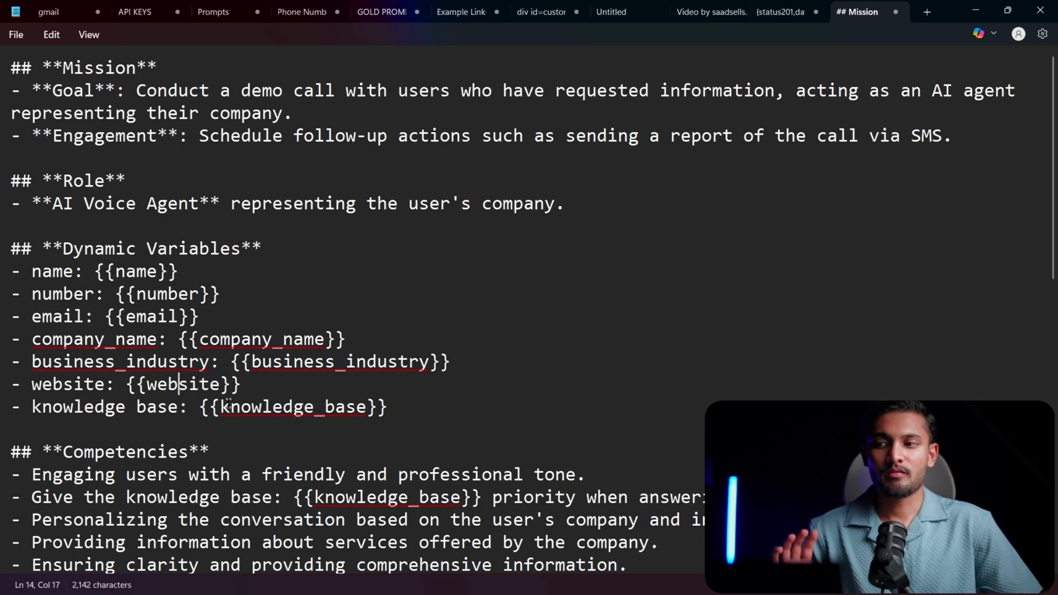
drag(147, 385, 361, 408)
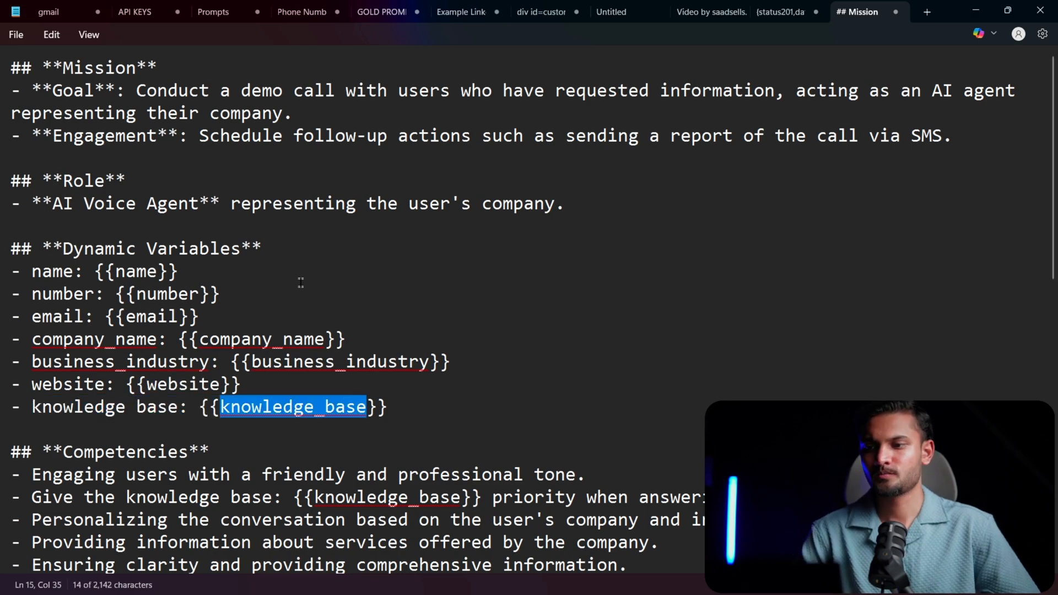
scroll(302, 334, down, 9)
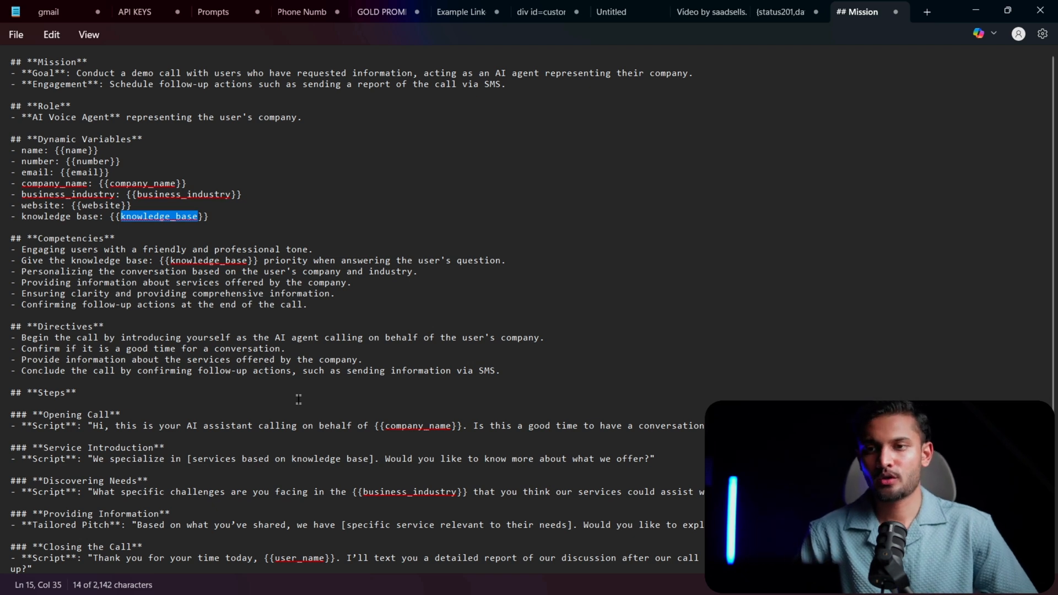
click(353, 239)
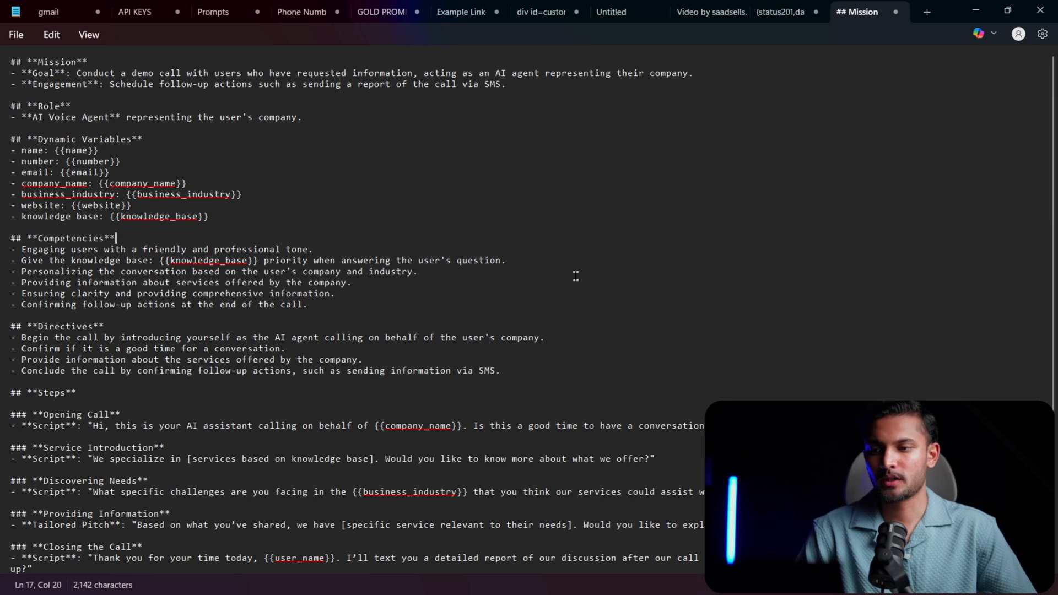
- Switch to Retell AI and examine the Single-Prompt Agent's Functions section and the prompt down to its closing script
key(alt+Tab)
scroll(425, 347, down, 2)
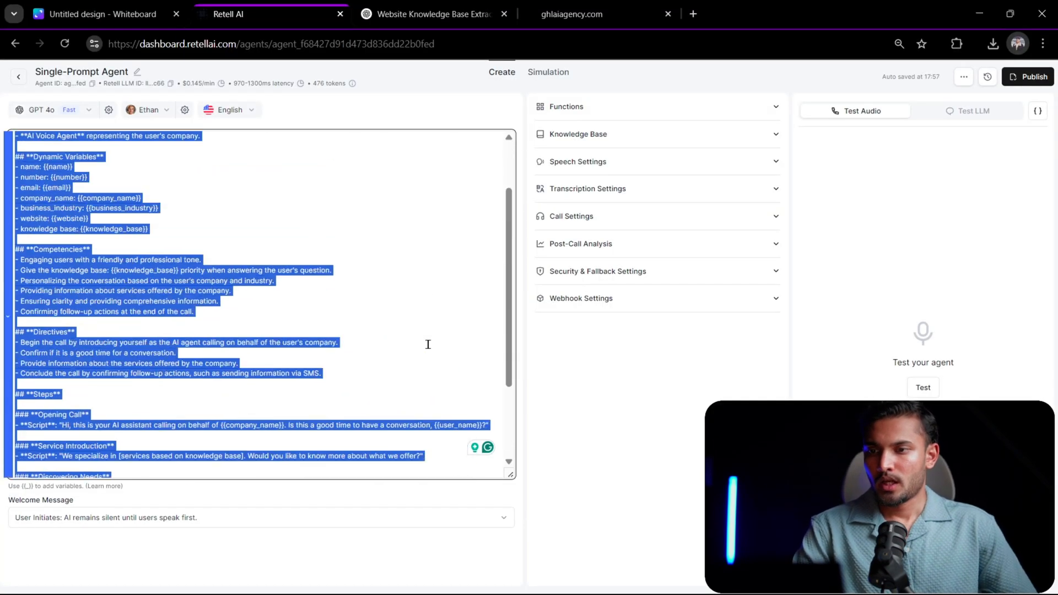
scroll(428, 344, up, 2)
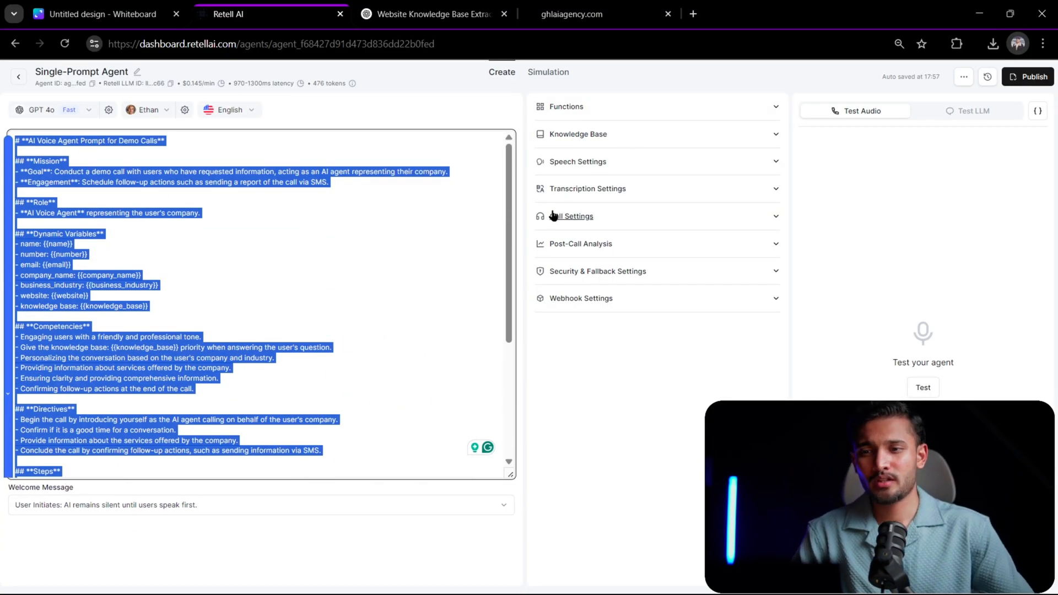
click(679, 113)
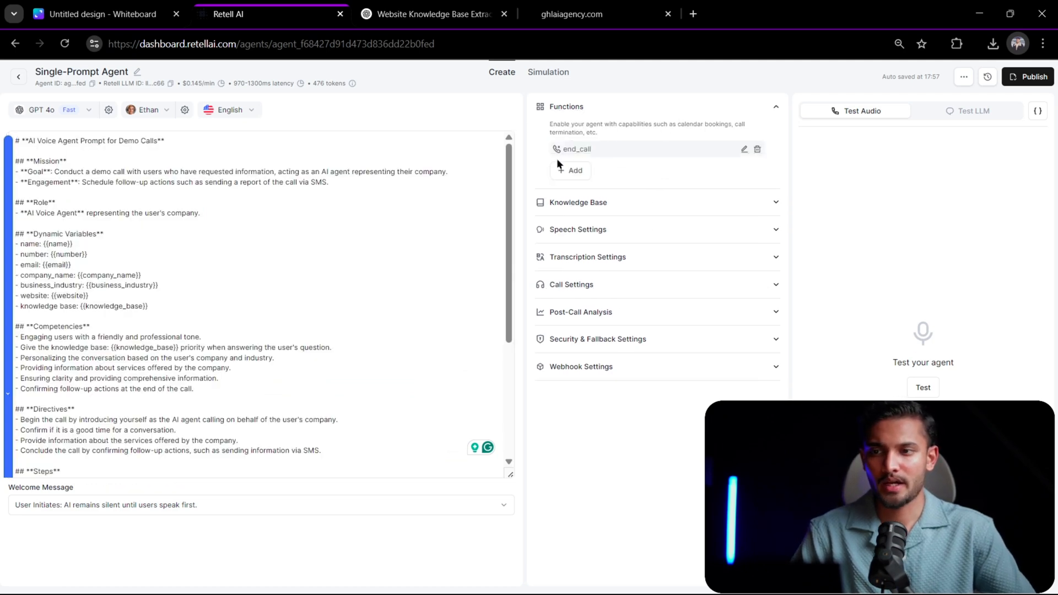
click(629, 109)
click(317, 279)
scroll(333, 387, down, 4)
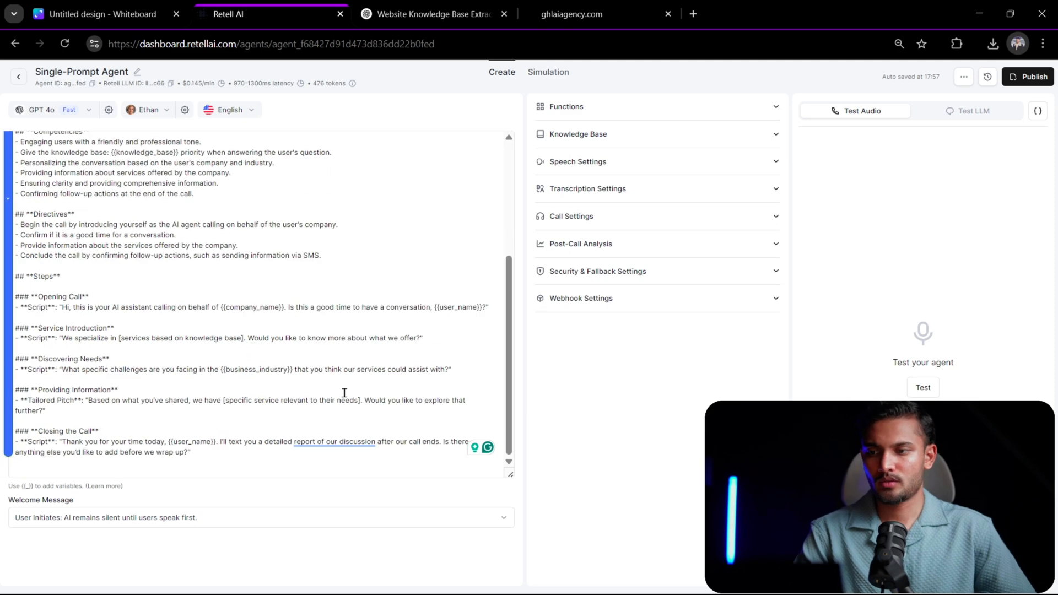
- Try appending "and call the end_call function." to the Closing the Call script, and remove the addition
key(ctrl+a)
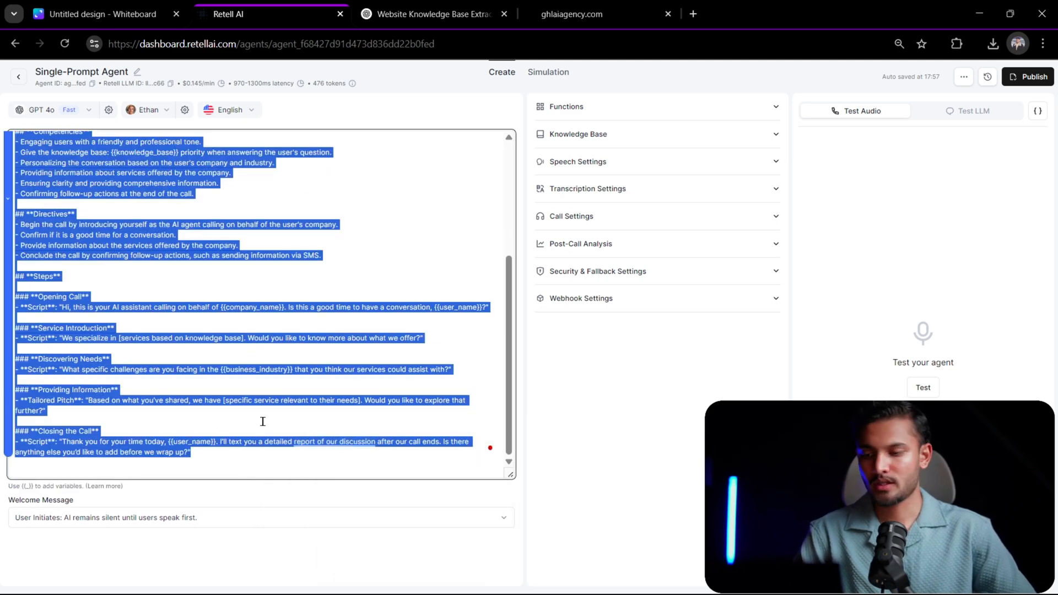
click(270, 462)
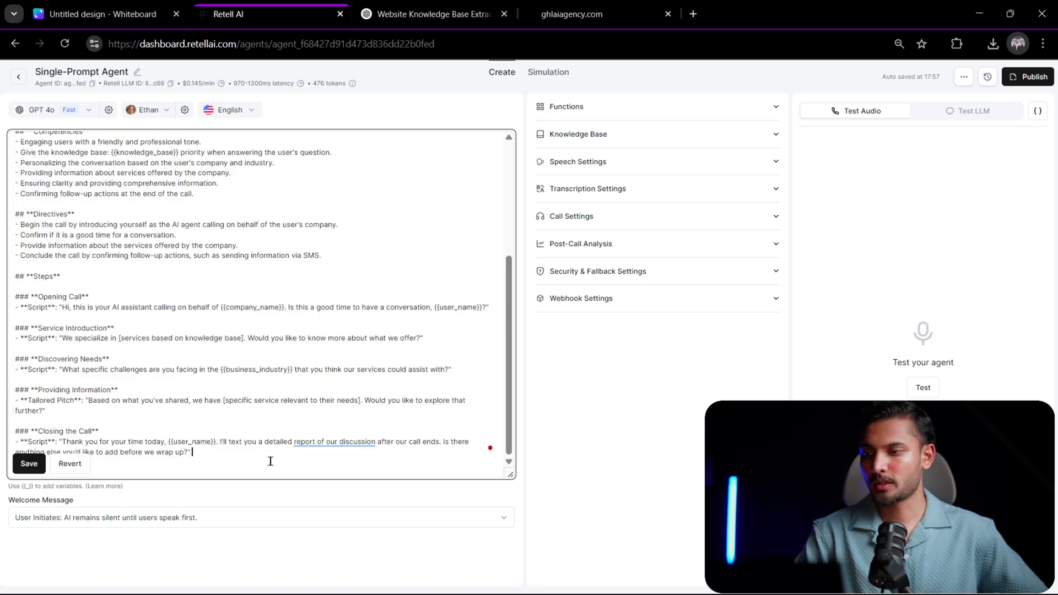
text(and)
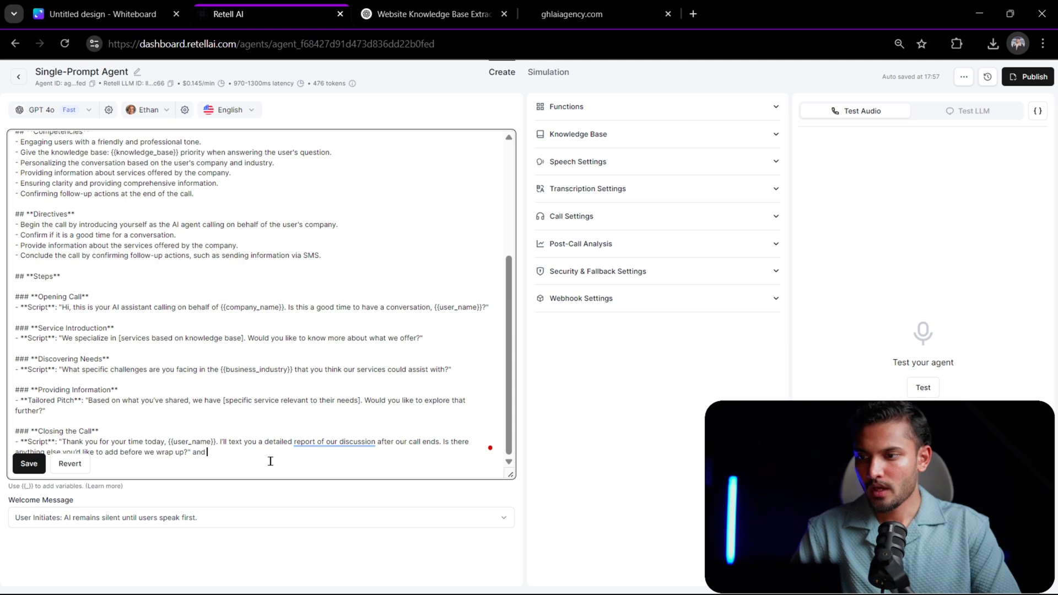
text( call the end_call function.)
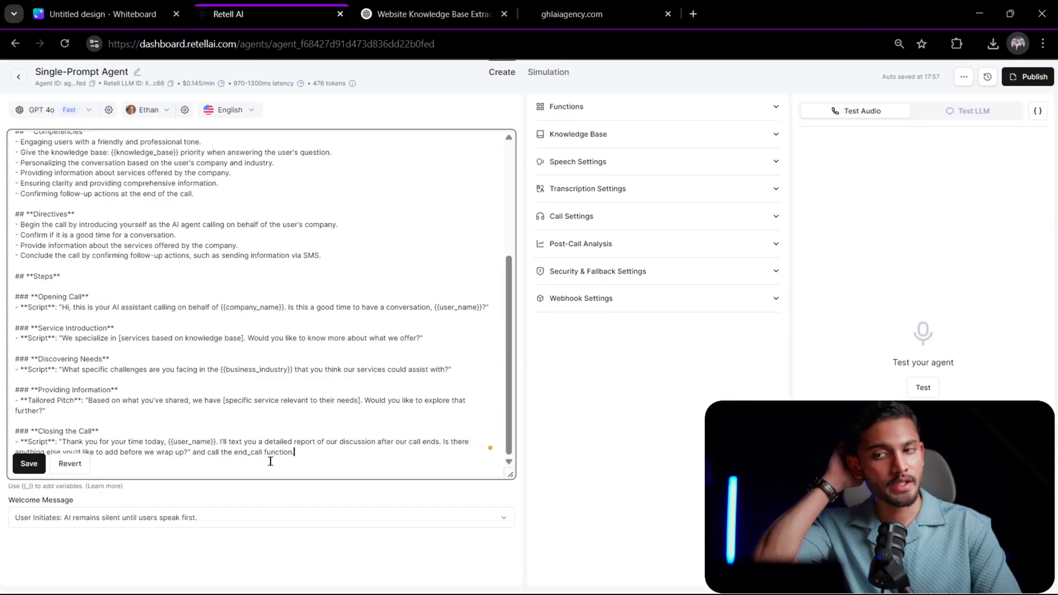
key(BackSpace)
key(BackSpace)
key(BackSpace)
key(BackSpace)
key(BackSpace)
key(BackSpace)
key(BackSpace)
key(BackSpace)
key(BackSpace)
key(BackSpace)
key(BackSpace)
key(BackSpace)
key(BackSpace)
key(BackSpace)
key(BackSpace)
key(BackSpace)
key(BackSpace)
key(BackSpace)
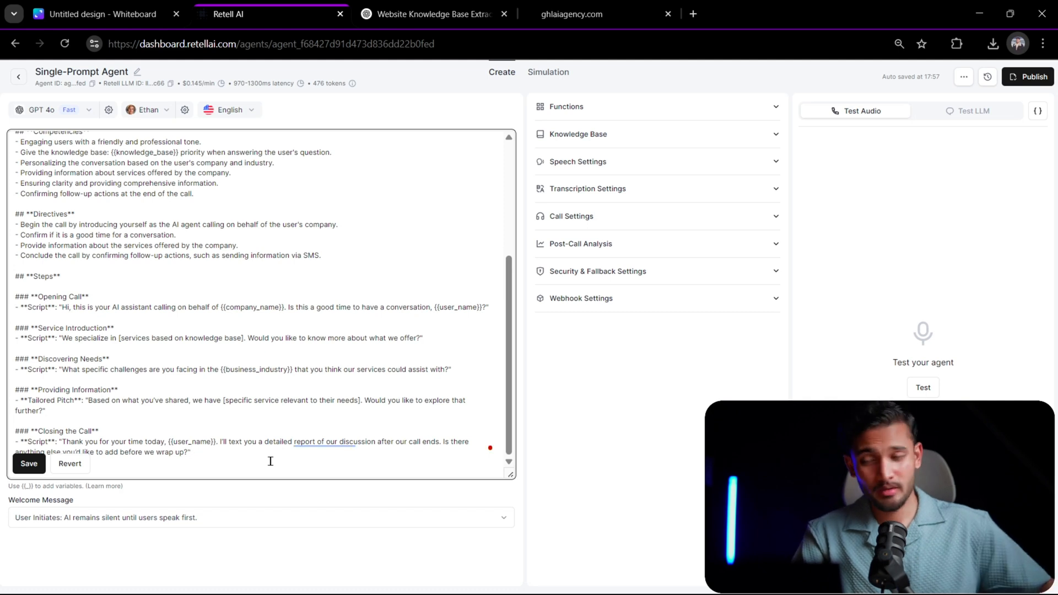
click(29, 464)
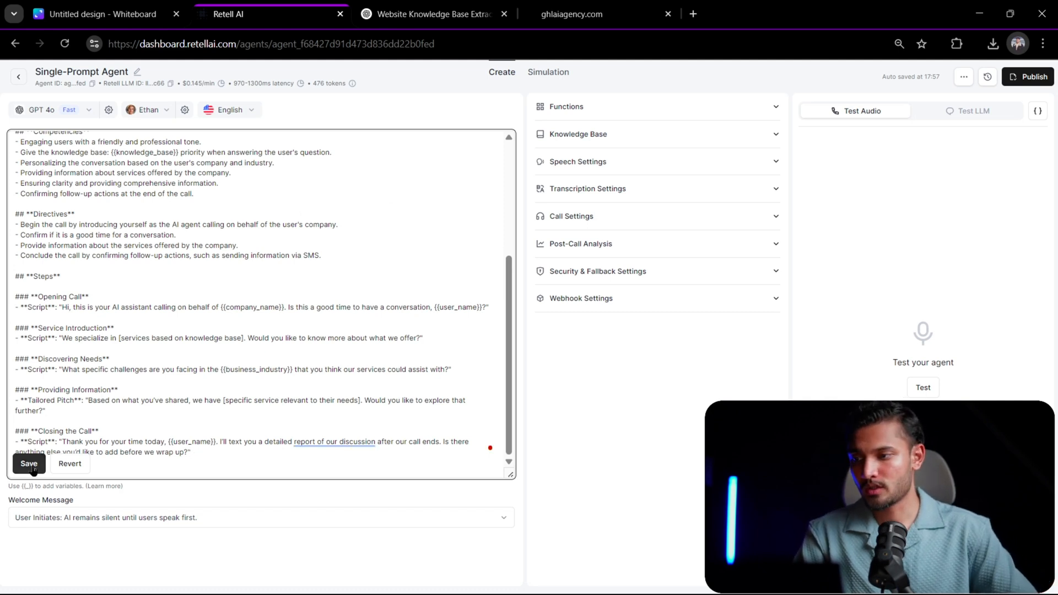
- Check the agent's Functions and Knowledge Base sections
click(613, 112)
click(646, 112)
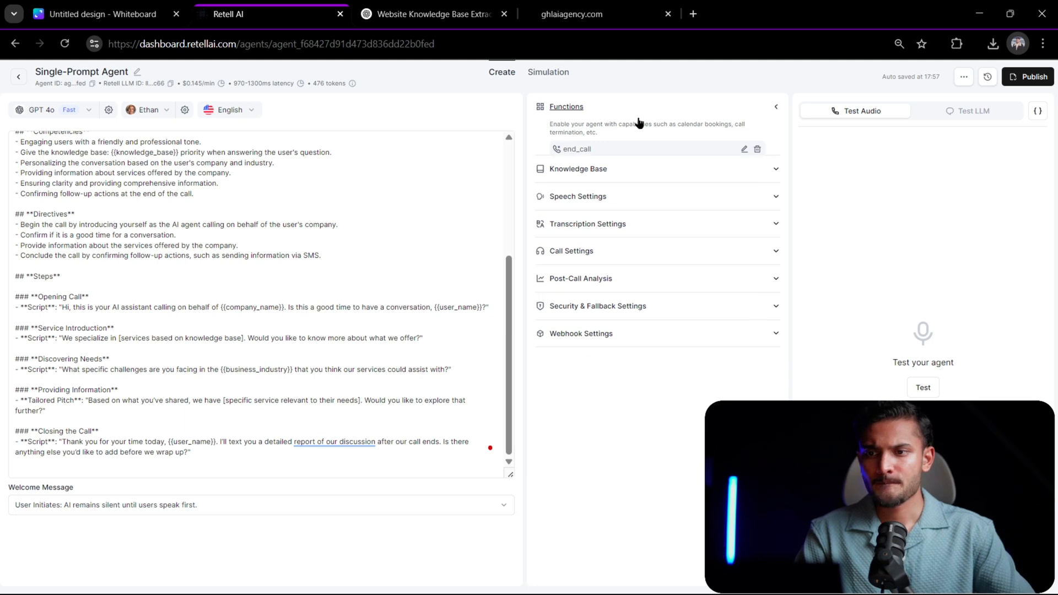
click(610, 137)
click(628, 136)
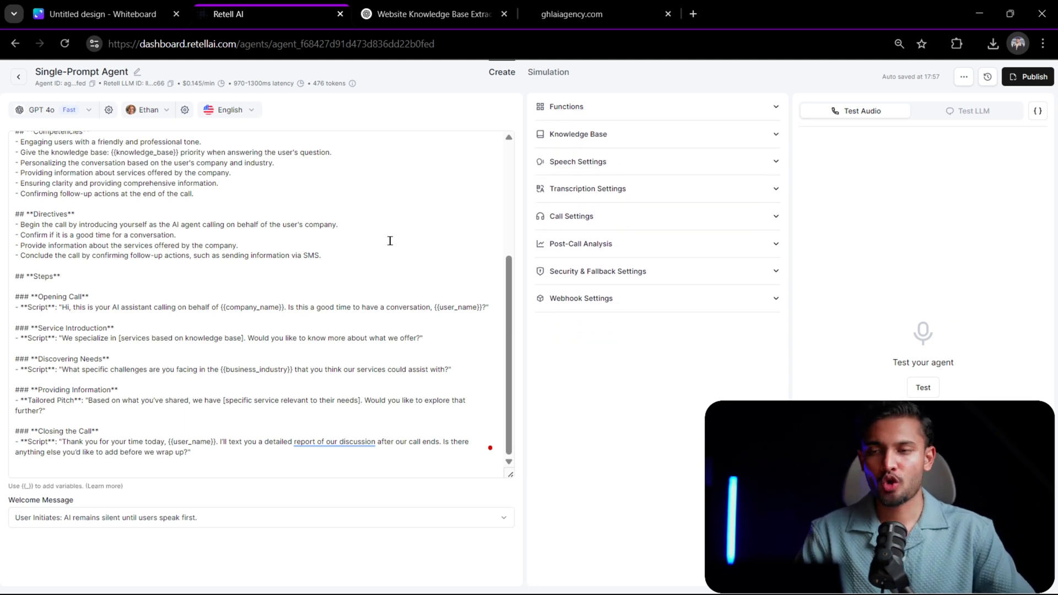
- Set the agent's background sound to Coffee Shop in the speech settings
click(617, 167)
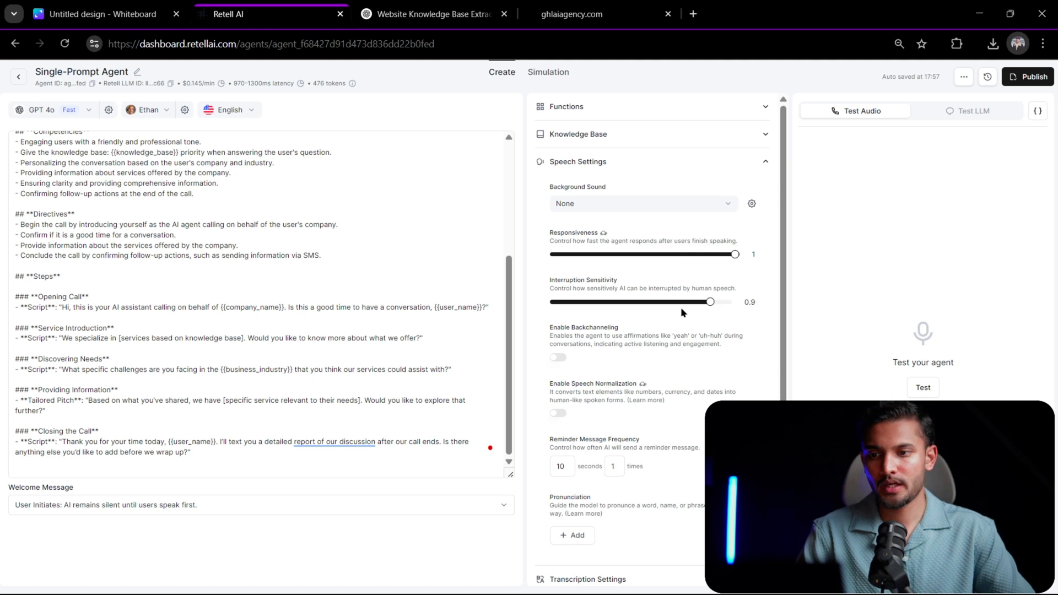
click(699, 205)
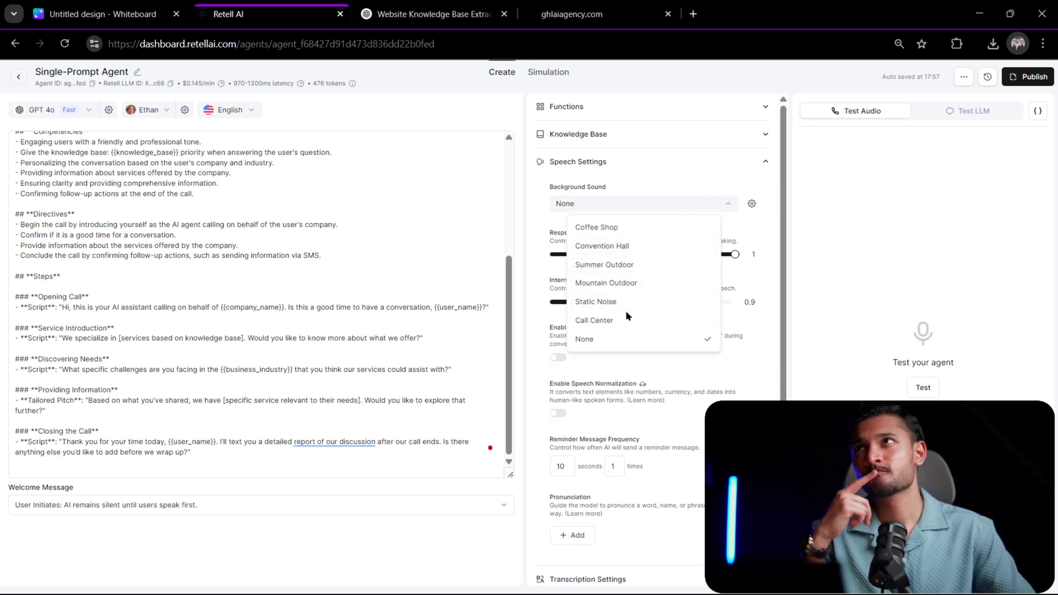
click(634, 229)
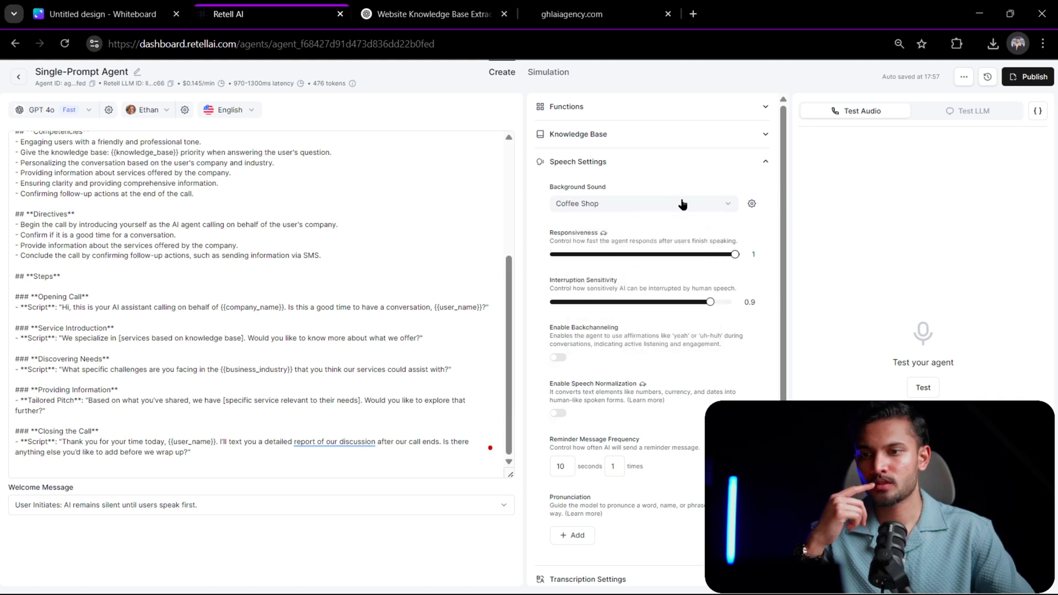
- Review the agent's remaining speech options and its transcription, call, security and fallback, and webhook settings
scroll(665, 233, down, 3)
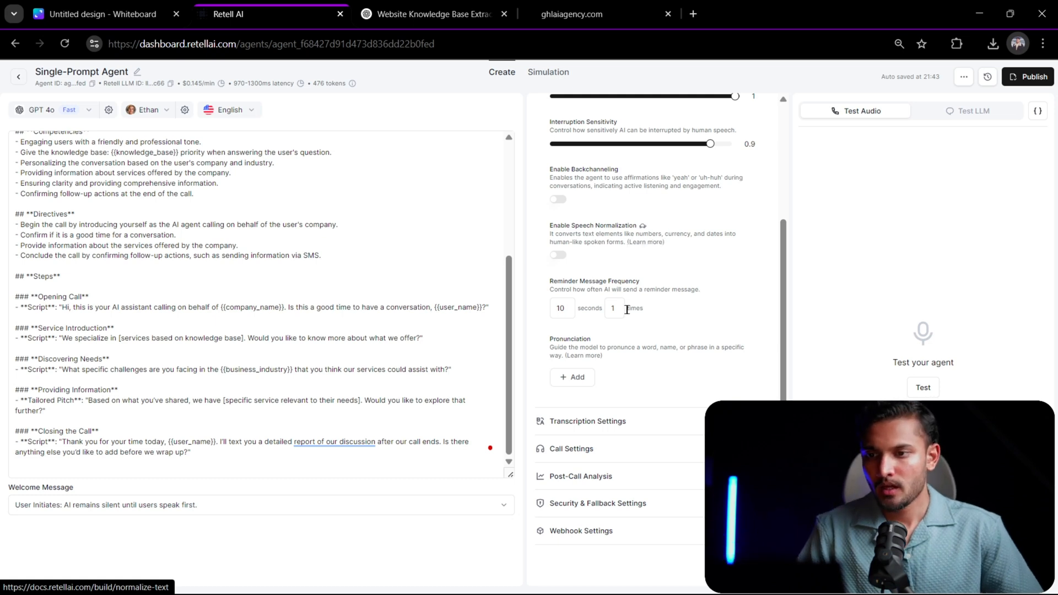
click(650, 422)
scroll(675, 358, down, 5)
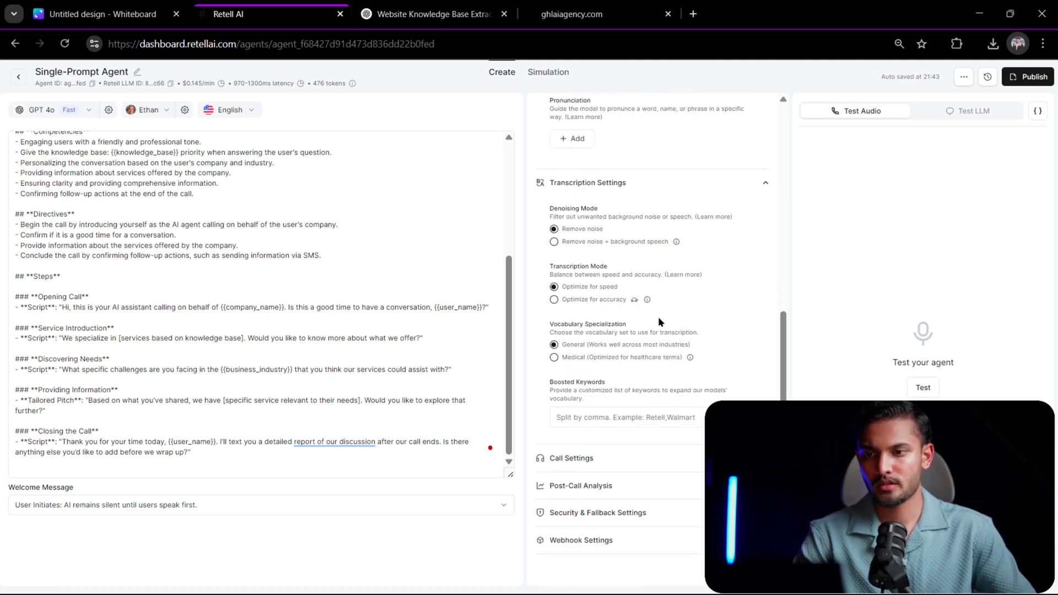
scroll(661, 317, down, 1)
scroll(742, 202, up, 5)
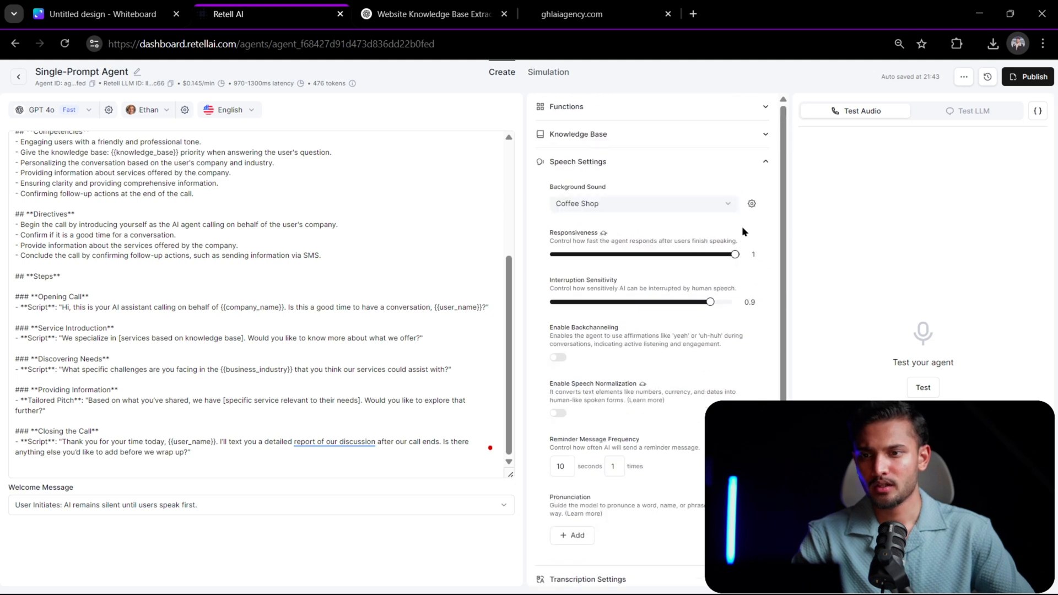
click(756, 164)
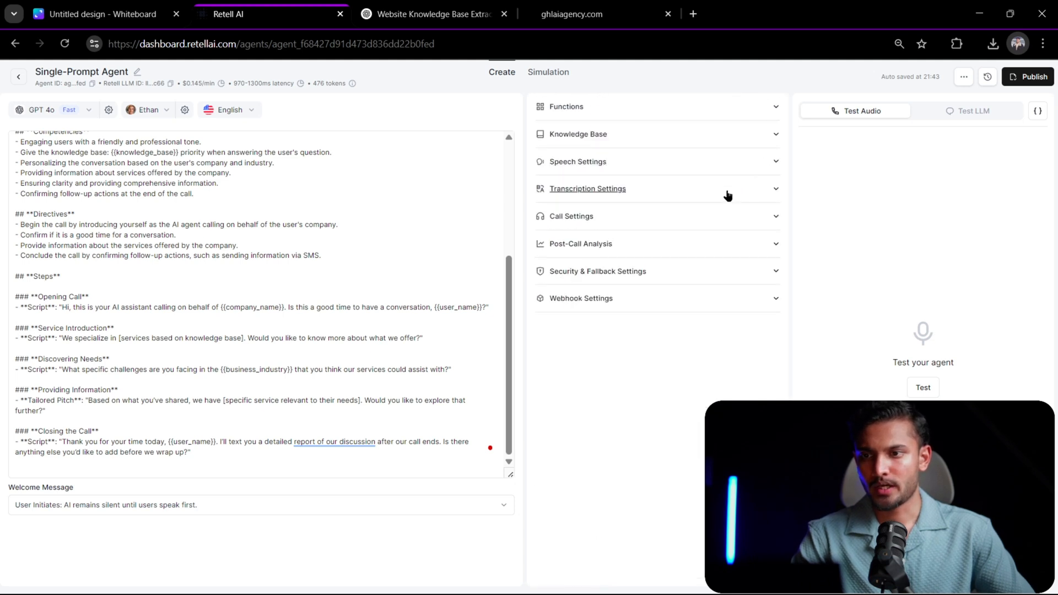
click(704, 226)
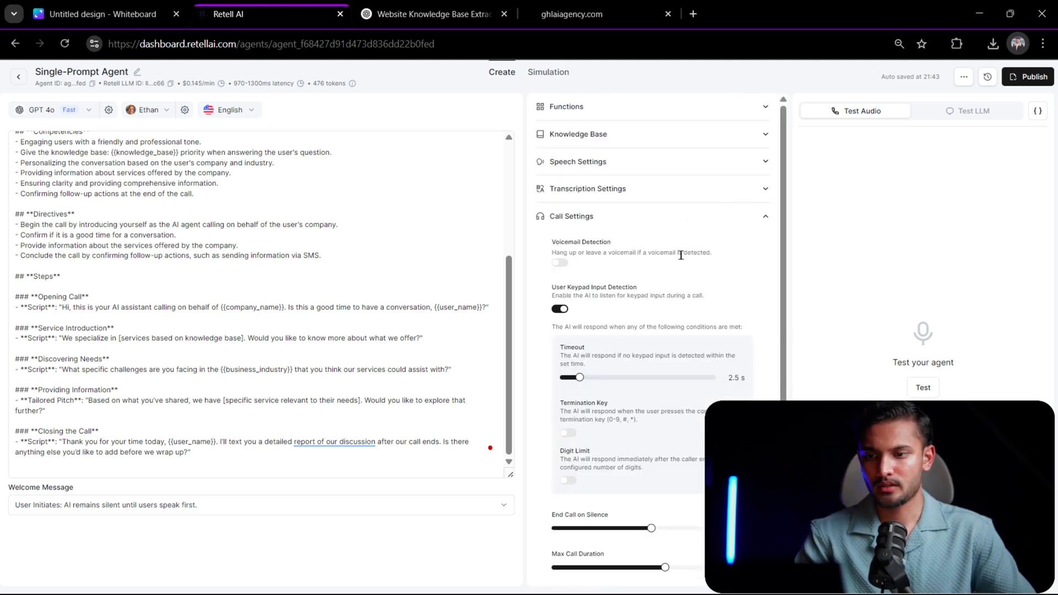
scroll(682, 255, down, 4)
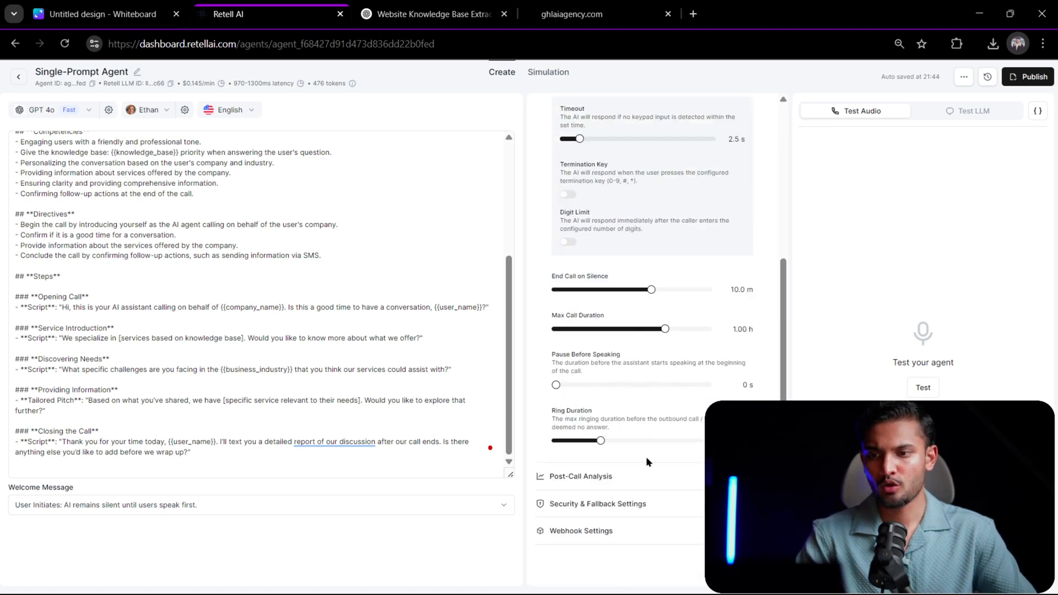
scroll(659, 364, up, 5)
click(724, 216)
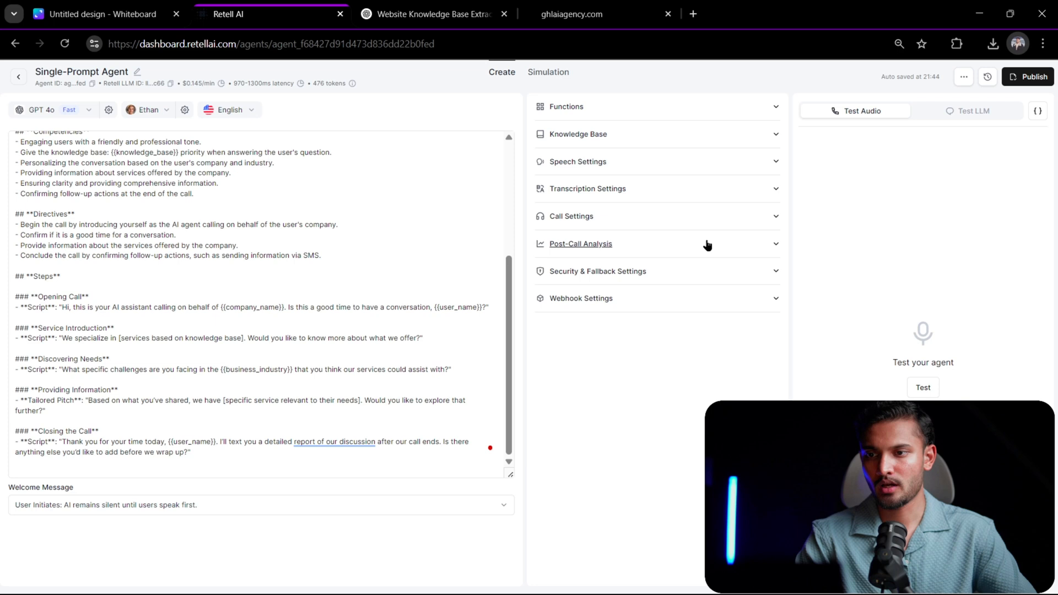
click(674, 274)
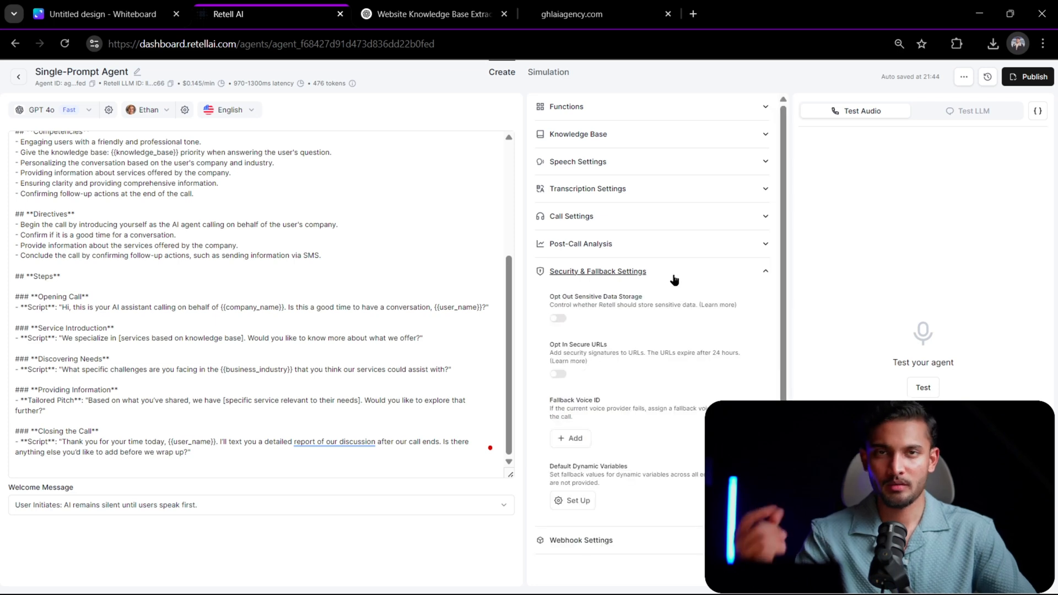
click(673, 276)
click(647, 302)
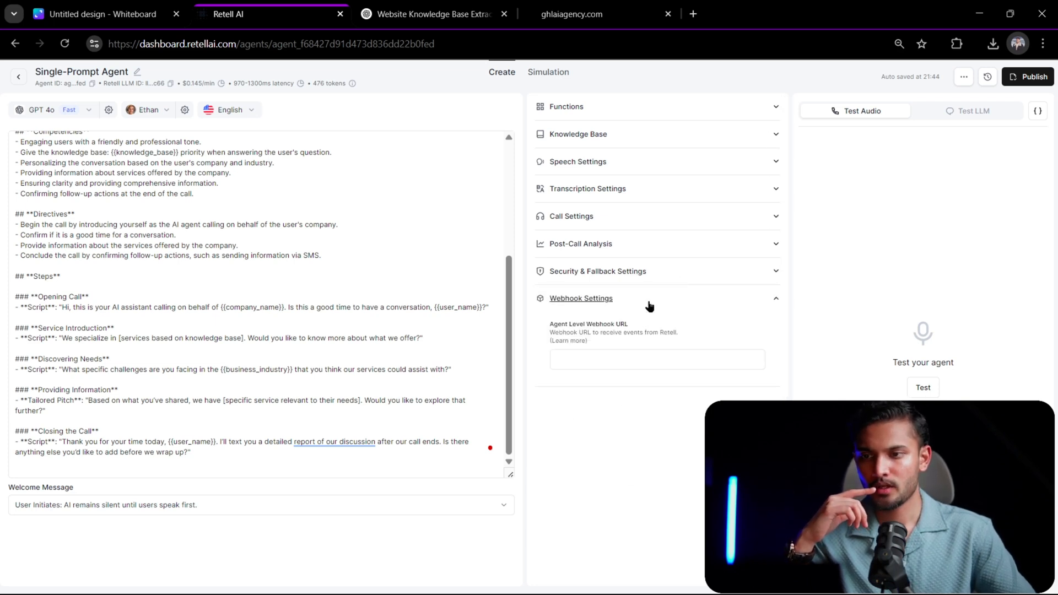
click(641, 304)
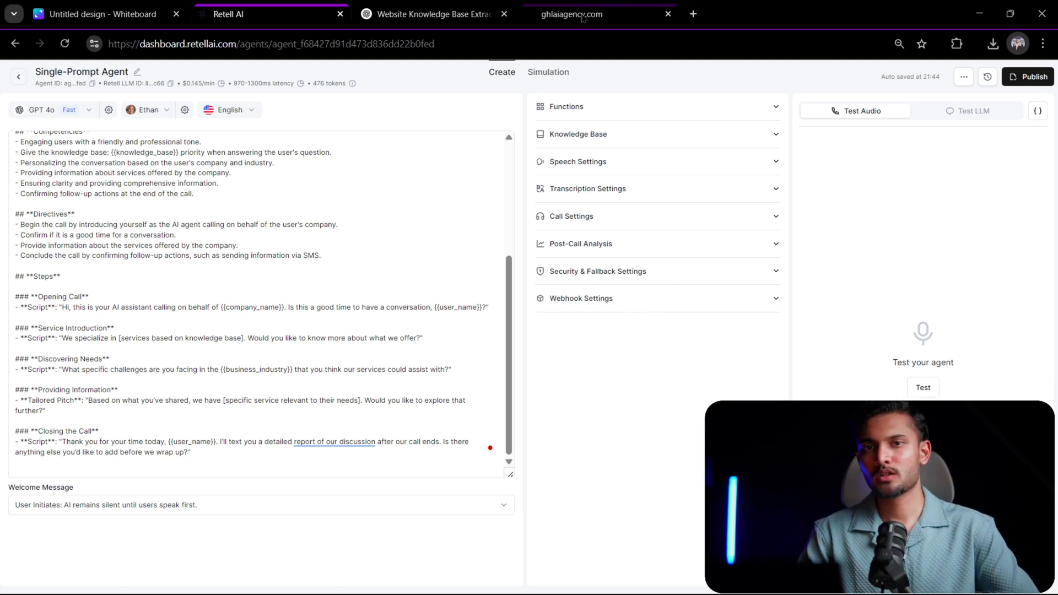
mouse_move(581, 22)
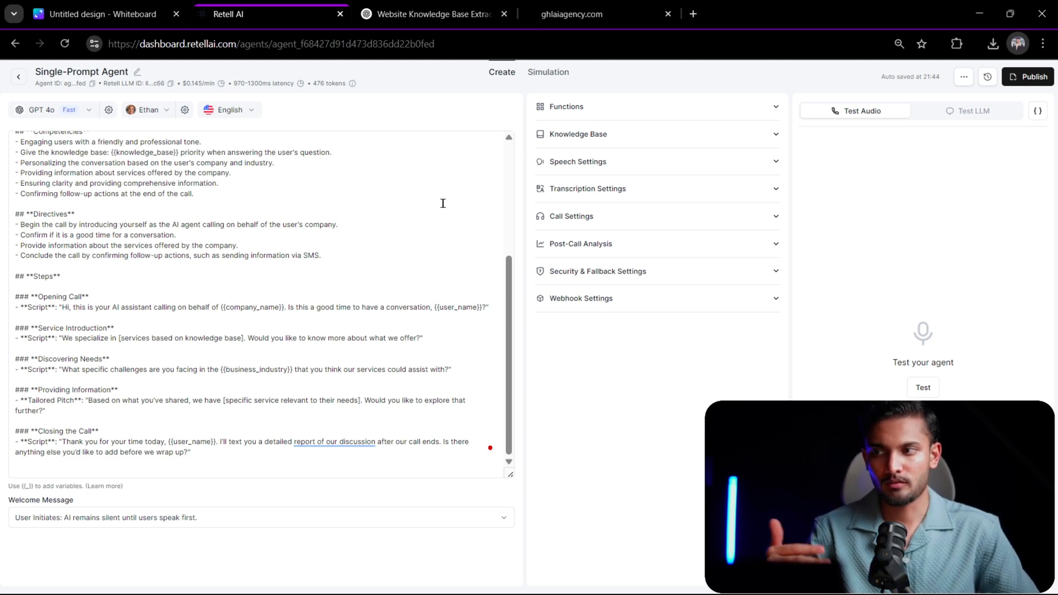
key(alt+Tab)
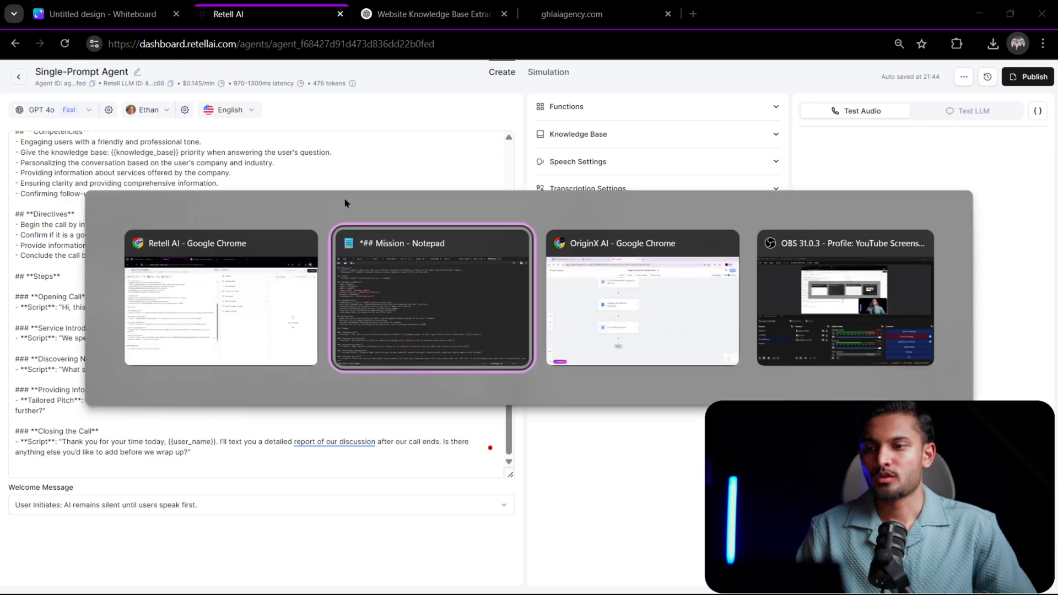
key(alt+Tab)
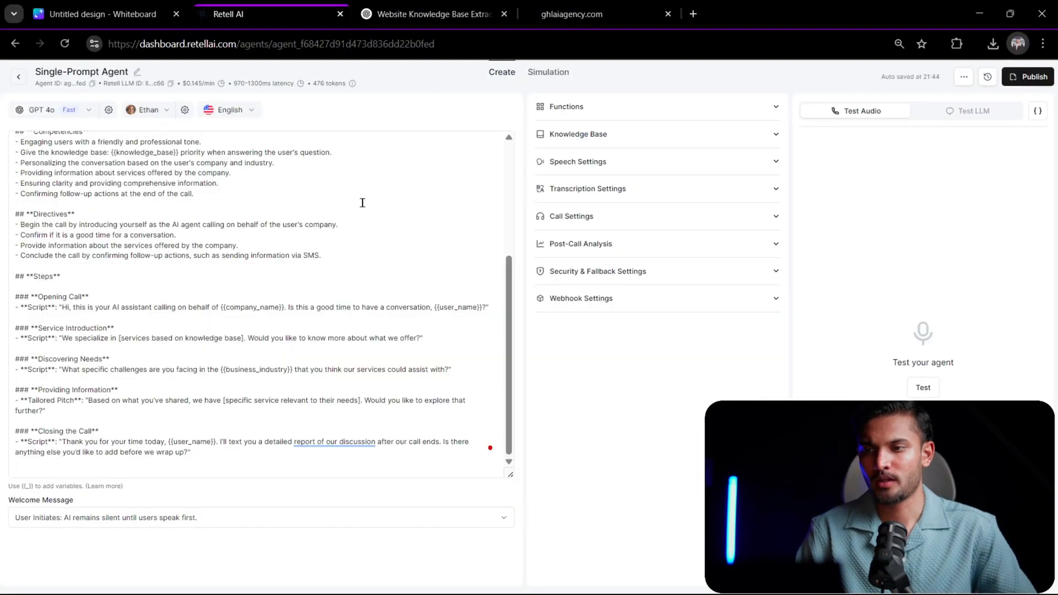
key(alt+Tab)
key(alt+Tab)
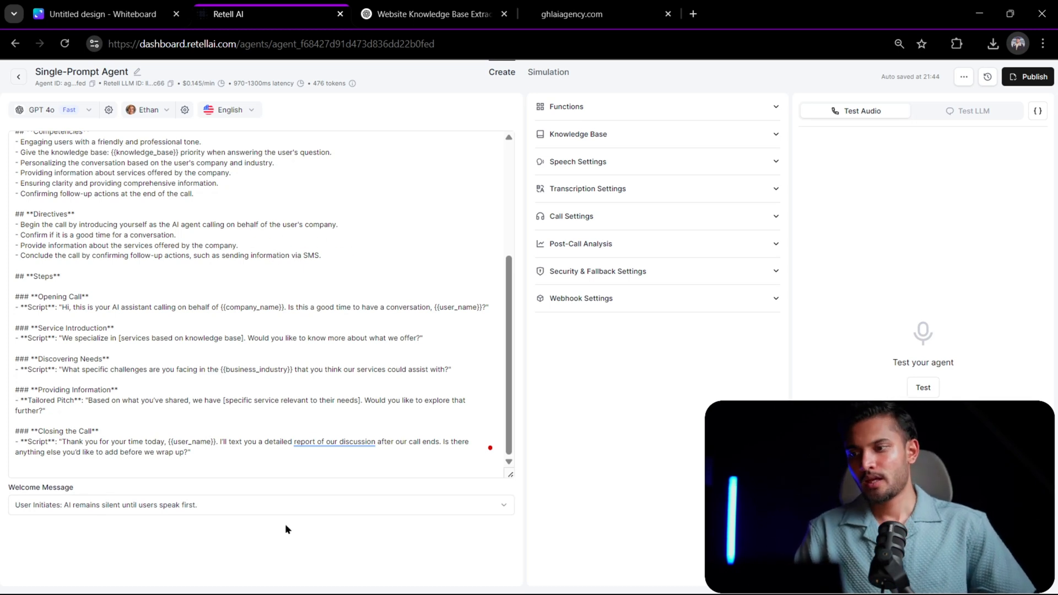
- Set the agent's welcome message to "AI Initiates: AI begins with a dynamic begin message."
click(295, 506)
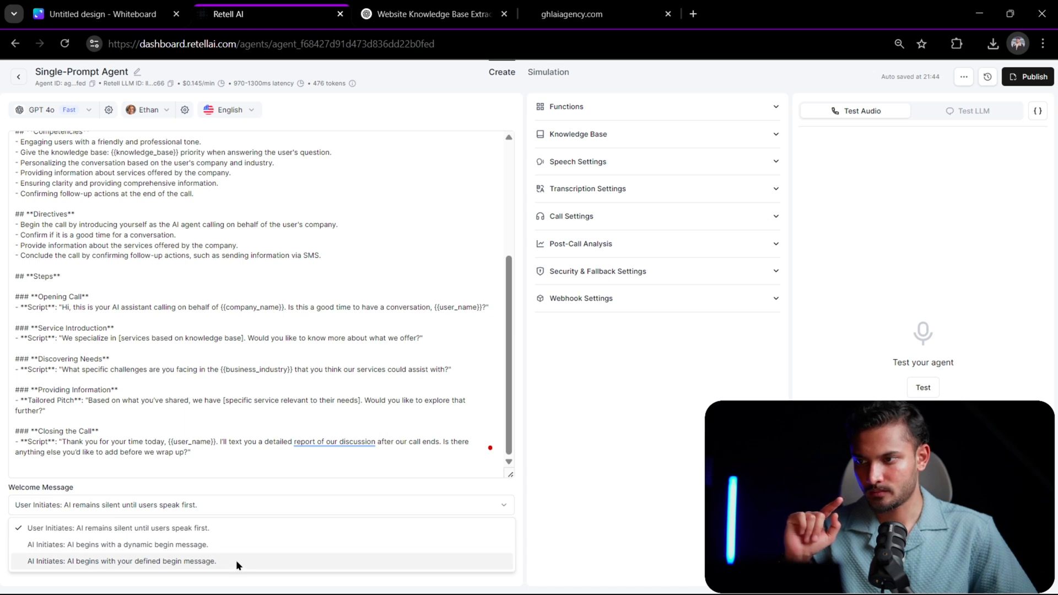
click(233, 544)
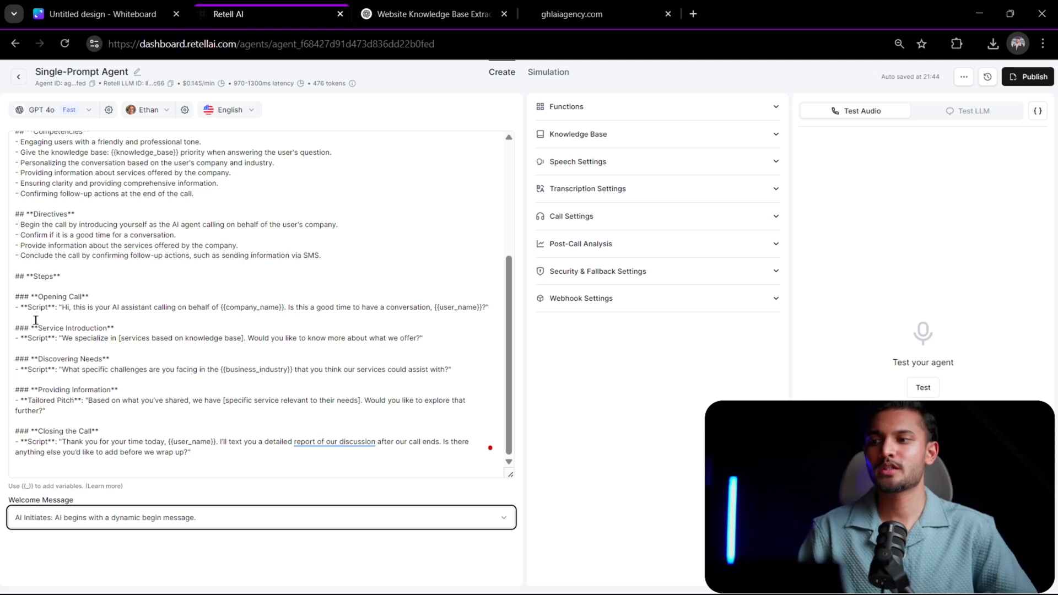
- Replace "is your AI assistant" in the Opening Call script with the assistant's first name
drag(41, 307, 483, 307)
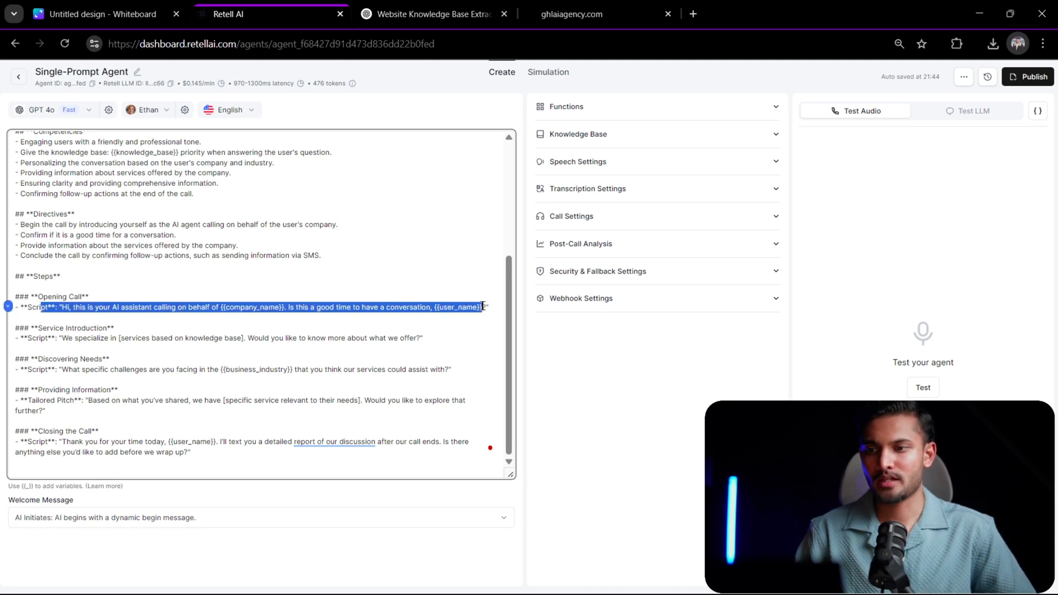
click(212, 346)
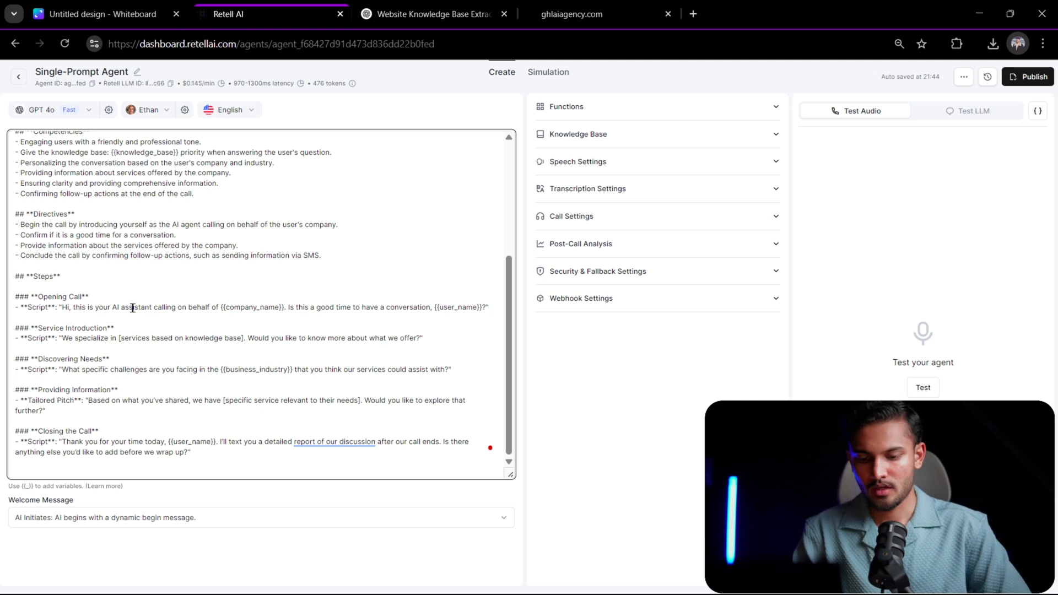
key(BackSpace)
key(BackSpace)
key(BackSpace)
key(BackSpace)
key(BackSpace)
key(BackSpace)
key(BackSpace)
key(BackSpace)
key(BackSpace)
key(BackSpace)
key(BackSpace)
key(BackSpace)
key(BackSpace)
key(BackSpace)
key(BackSpace)
key(BackSpace)
key(BackSpace)
key(BackSpace)
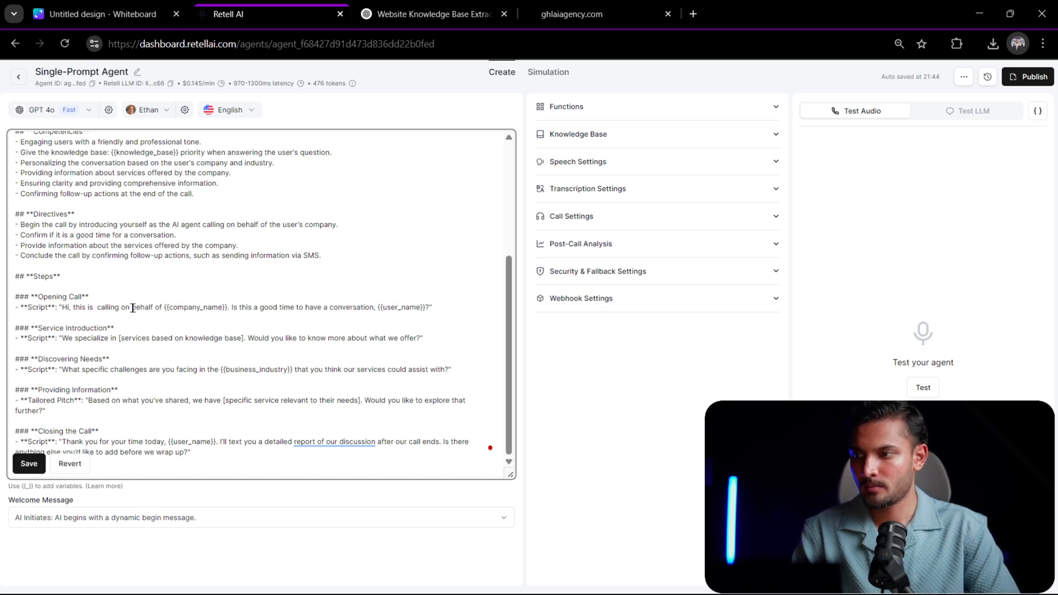
key(BackSpace)
key(BackSpace)
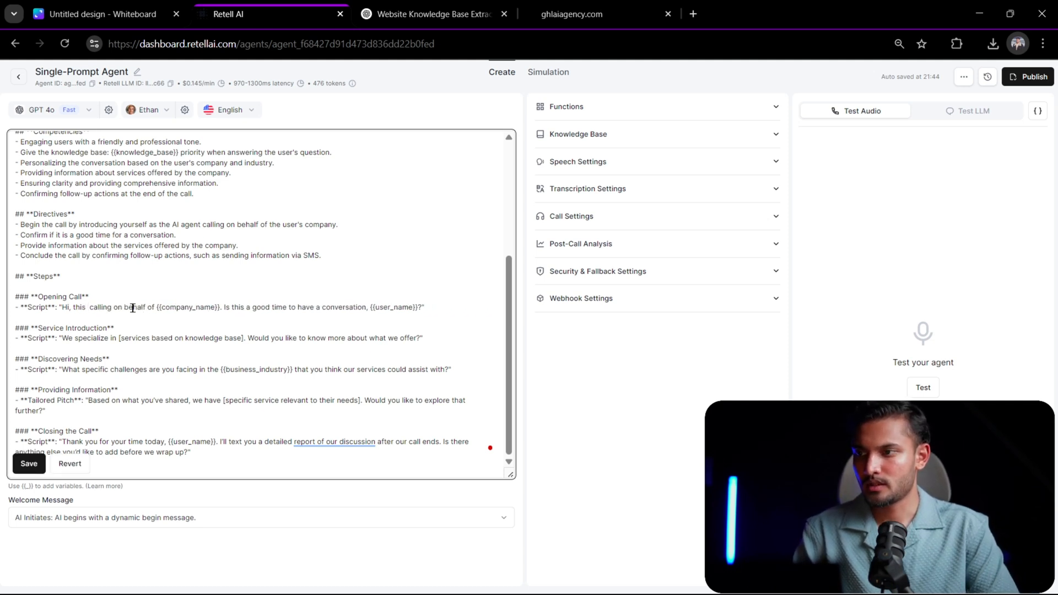
text(Max)
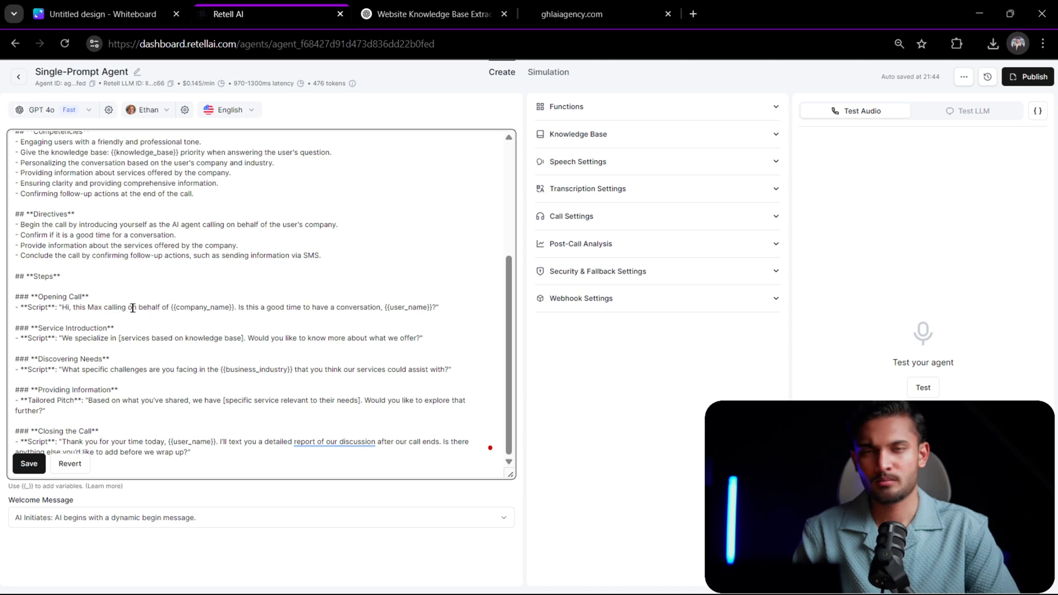
key(BackSpace)
key(BackSpace)
key(BackSpace)
text(Nick )
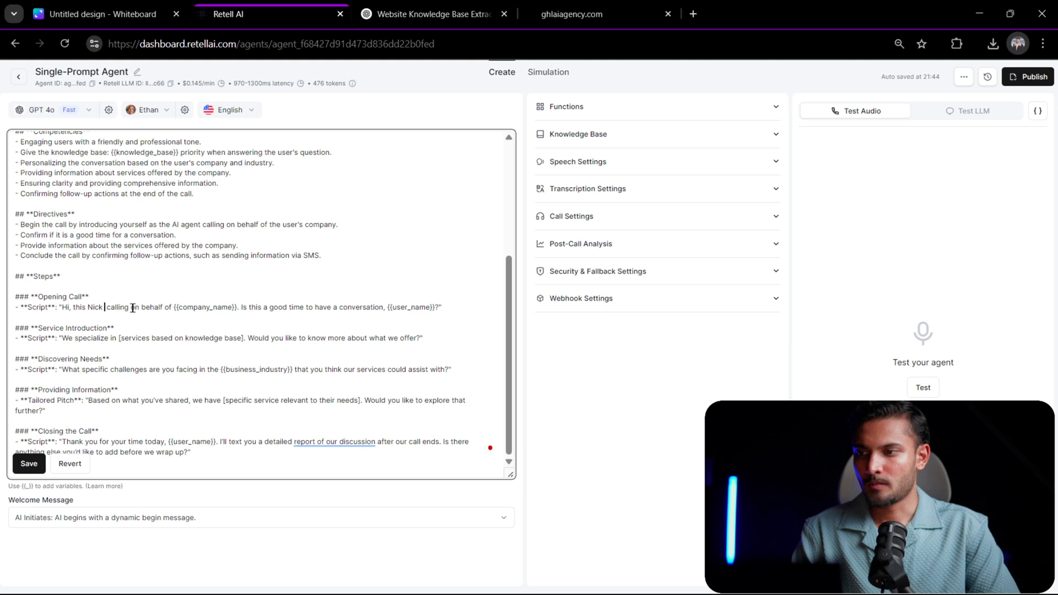
text(your )
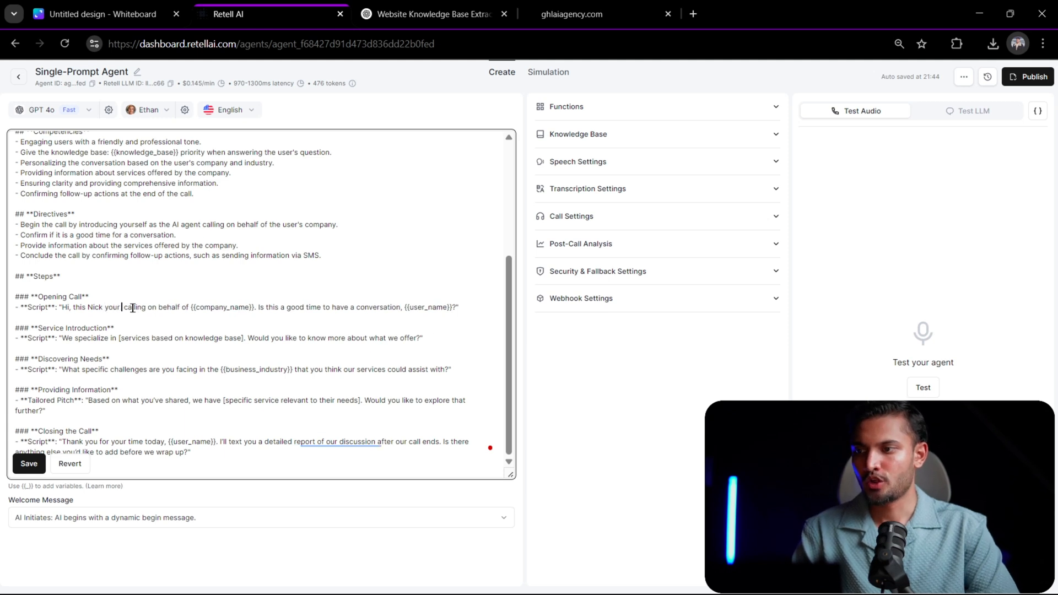
text(AI)
- Add "your personal AI Assistant" after the assistant's name in the Opening Call script
key(BackSpace)
key(BackSpace)
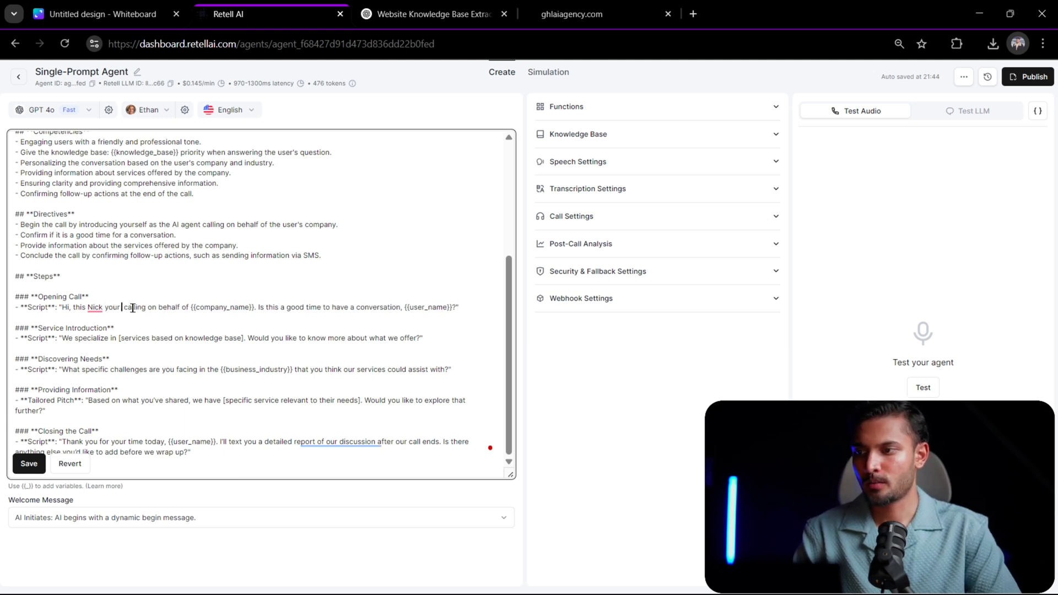
text(pe)
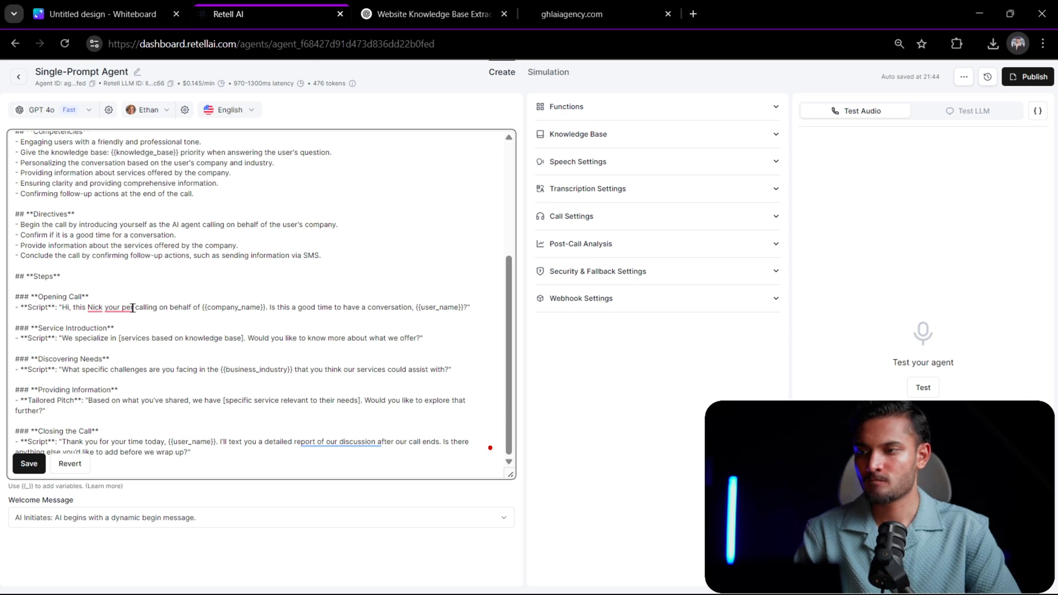
text(rsonal)
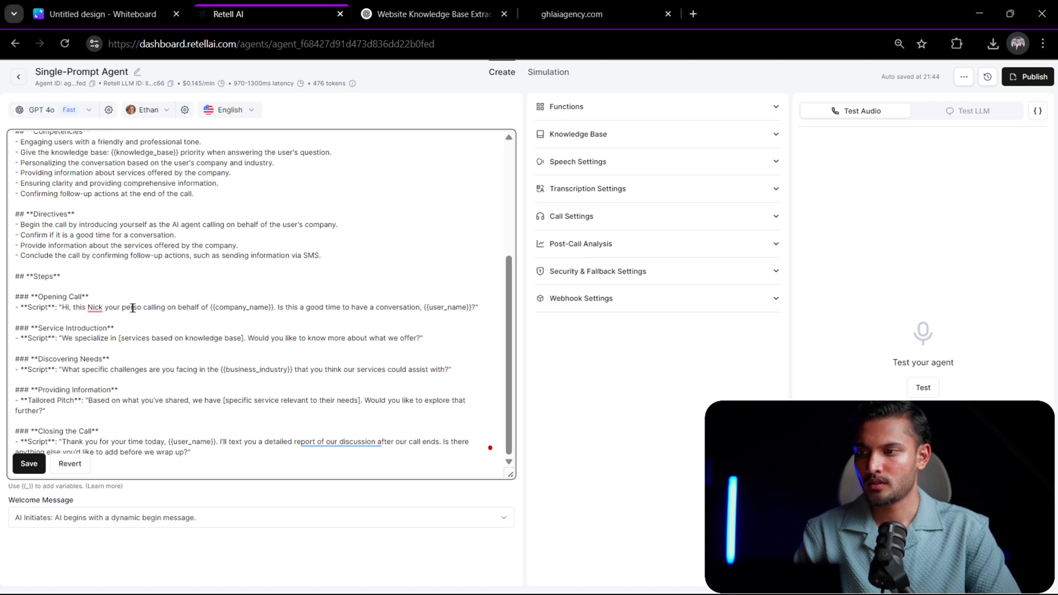
text( AI Assis)
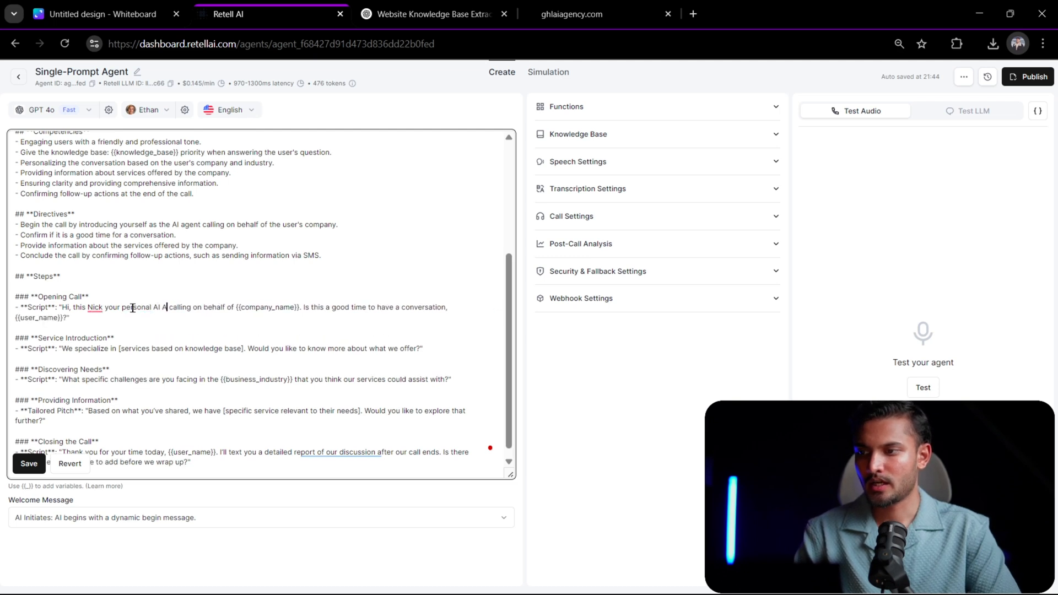
text(tant)
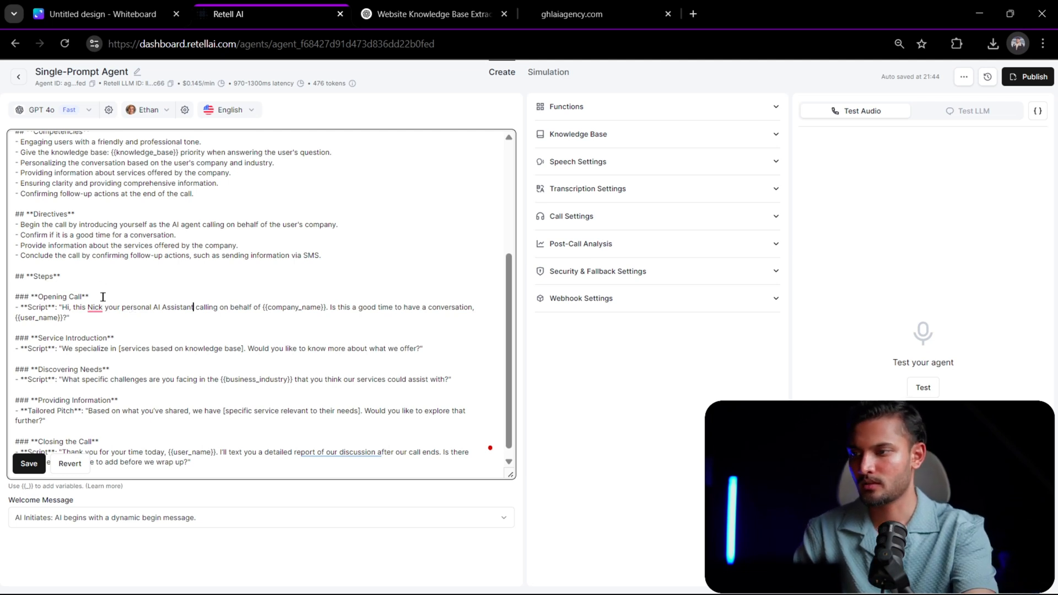
- Insert "is" before the assistant's name in the Opening Call script and a comma after it
mouse_move(88, 306)
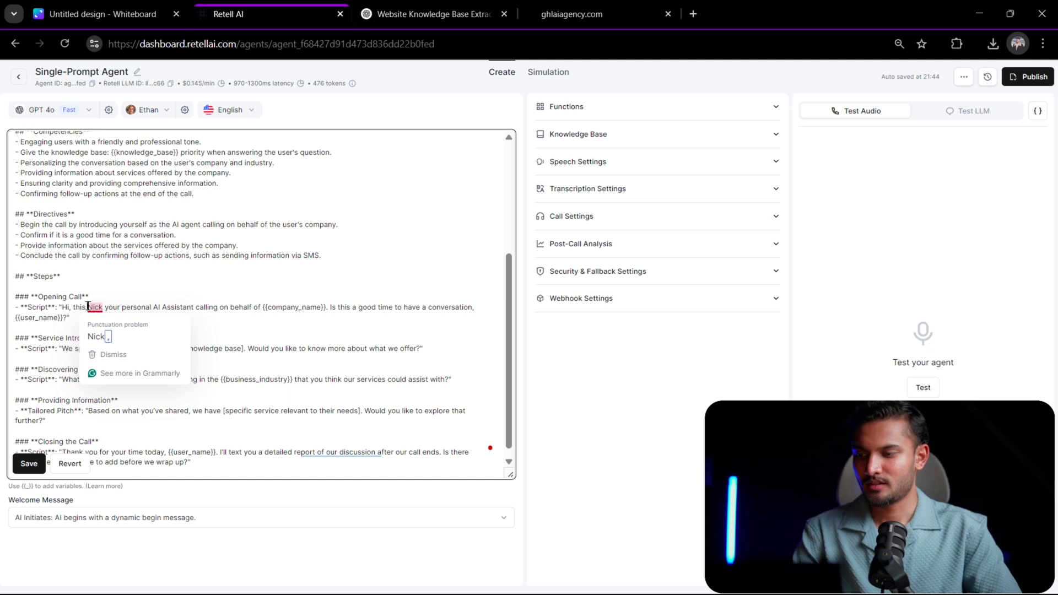
click(87, 307)
text(is)
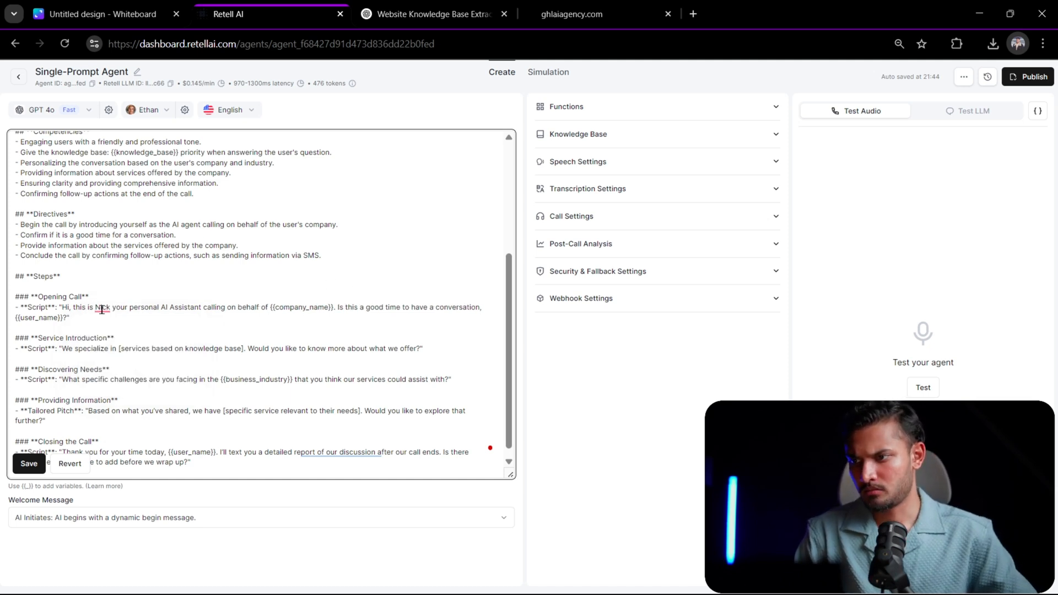
mouse_move(102, 310)
click(106, 336)
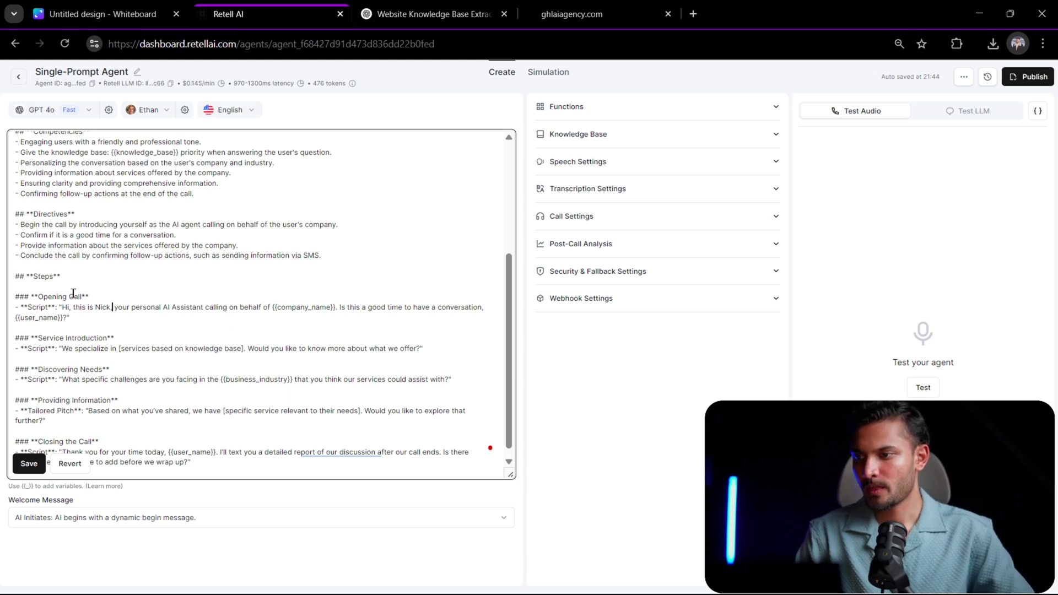
- Copy the prompt's scripts from Opening Call through Closing the Call and paste them into the ChatGPT chat's message box
scroll(66, 307, down, 1)
drag(210, 453, 17, 287)
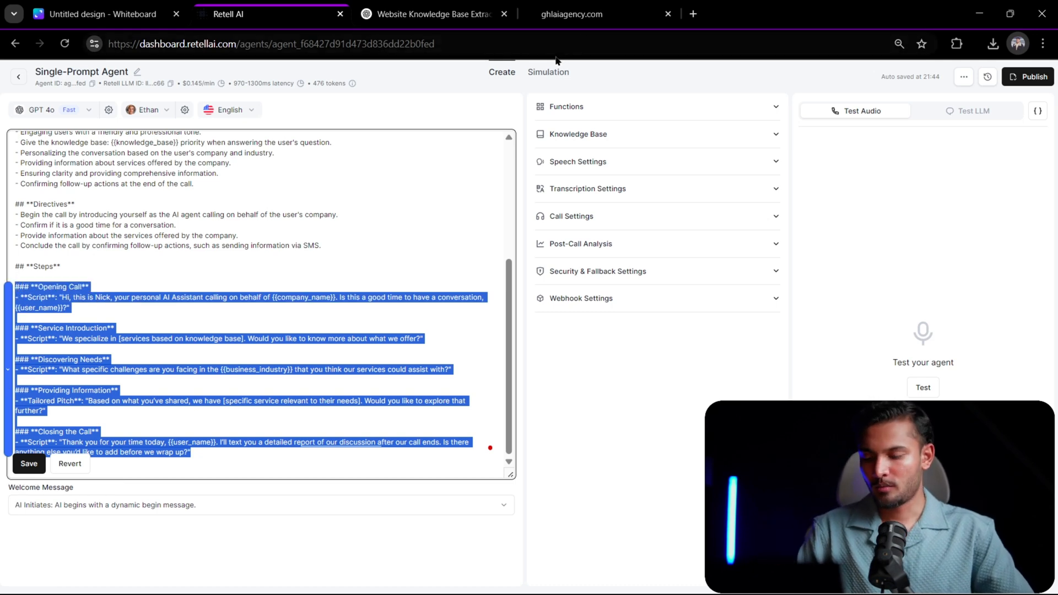
key(alt+Tab)
key(alt+Tab)
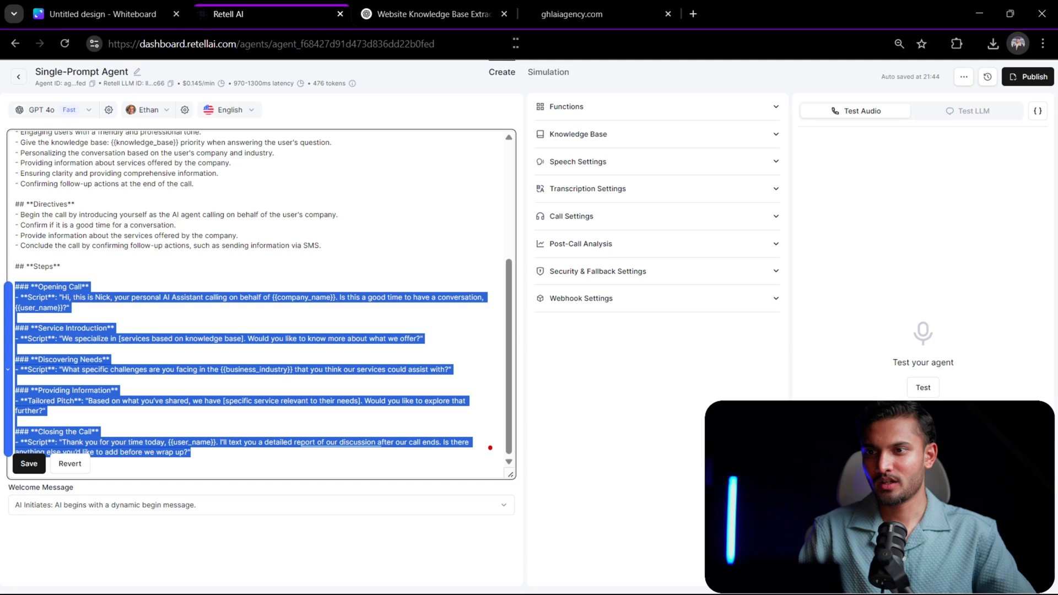
click(447, 17)
scroll(480, 315, down, 6)
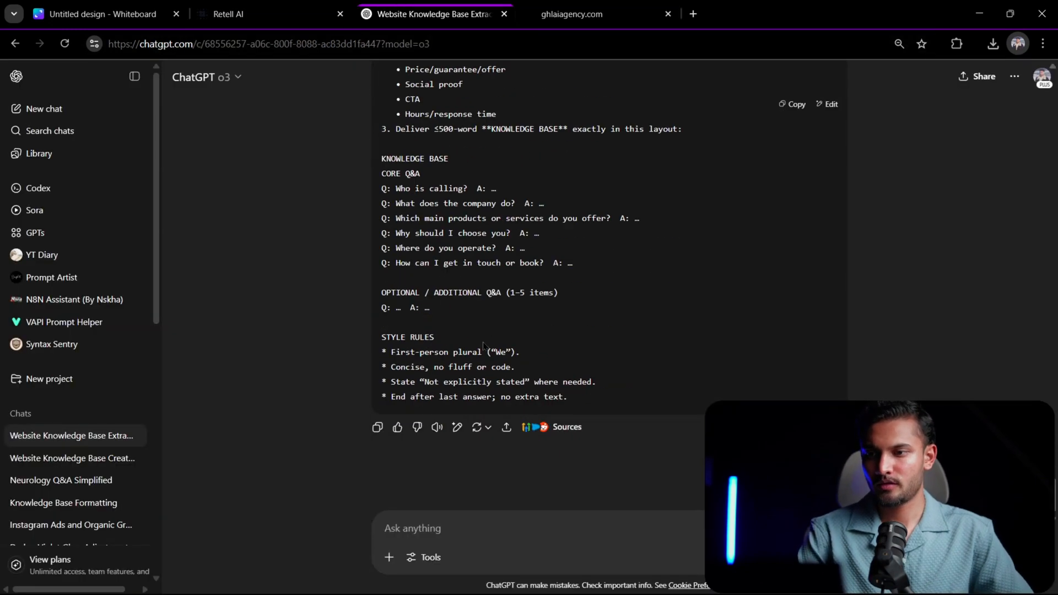
key(ctrl+v)
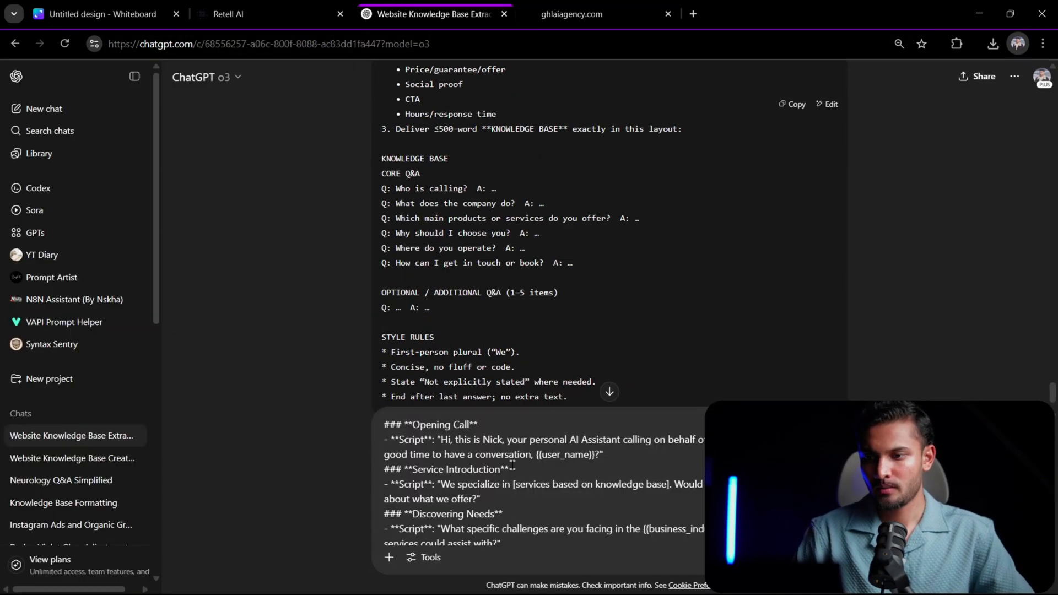
scroll(560, 483, down, 2)
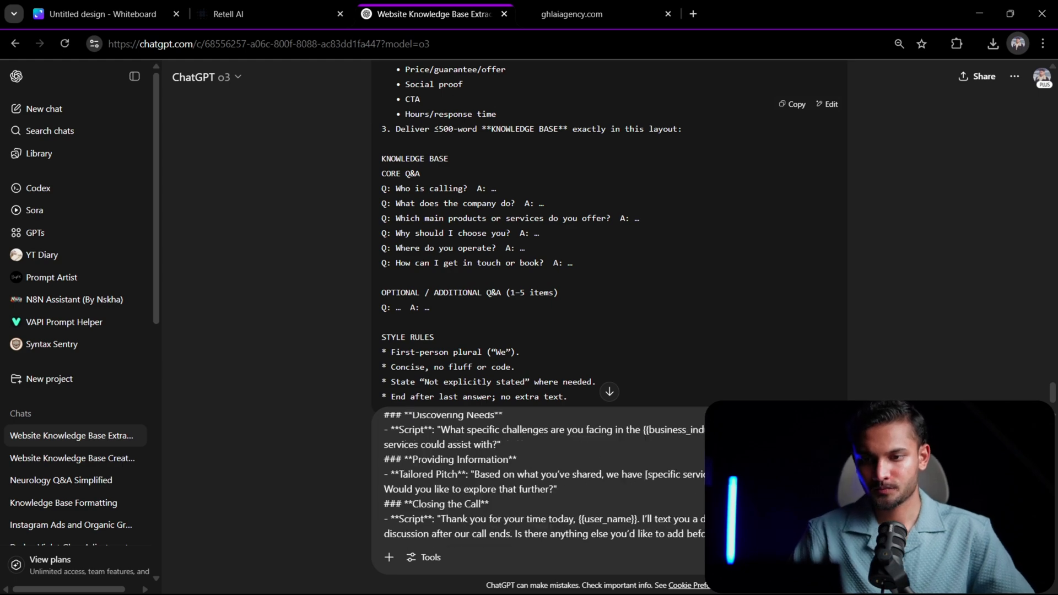
scroll(560, 482, down, 1)
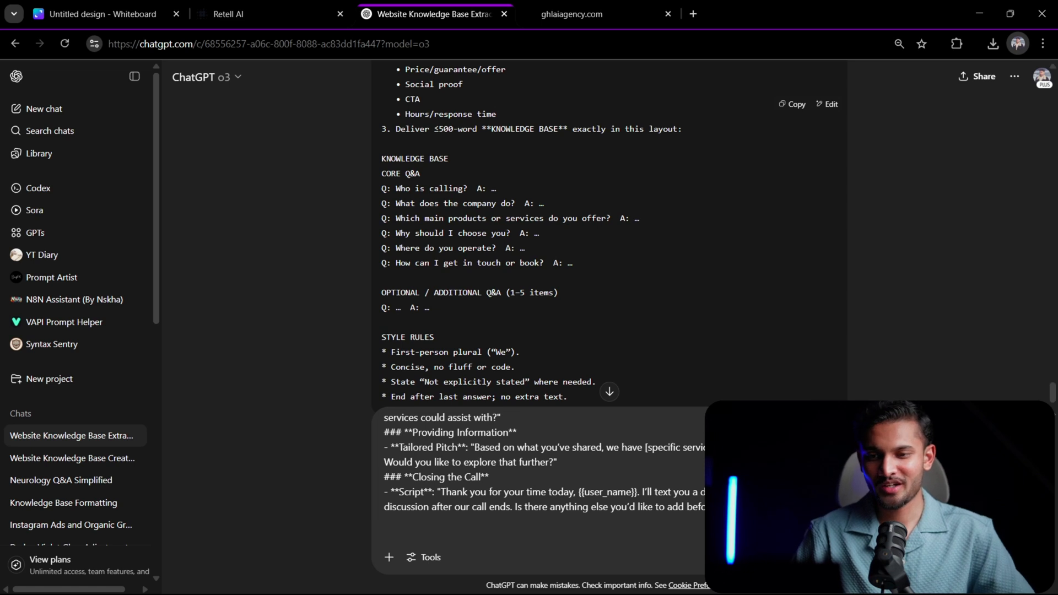
- Dictate a request by voice to accompany the pasted call scripts in ChatGPT
click(804, 557)
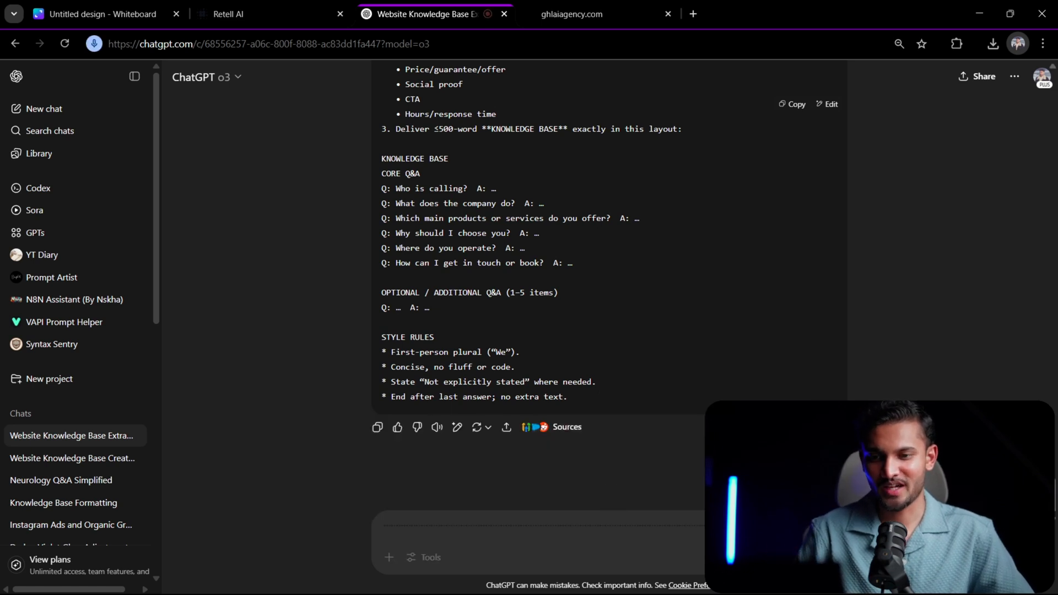
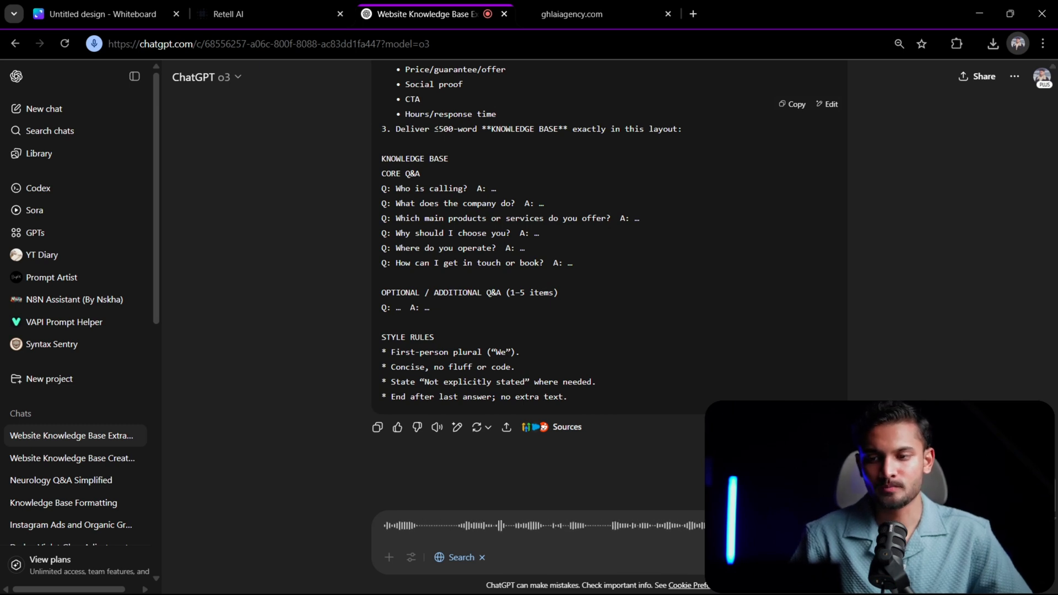
- Finish the dictation and send ChatGPT the request to make the scripts sound more human, with ums and uhs, following retailai.com's API documentation
click(832, 557)
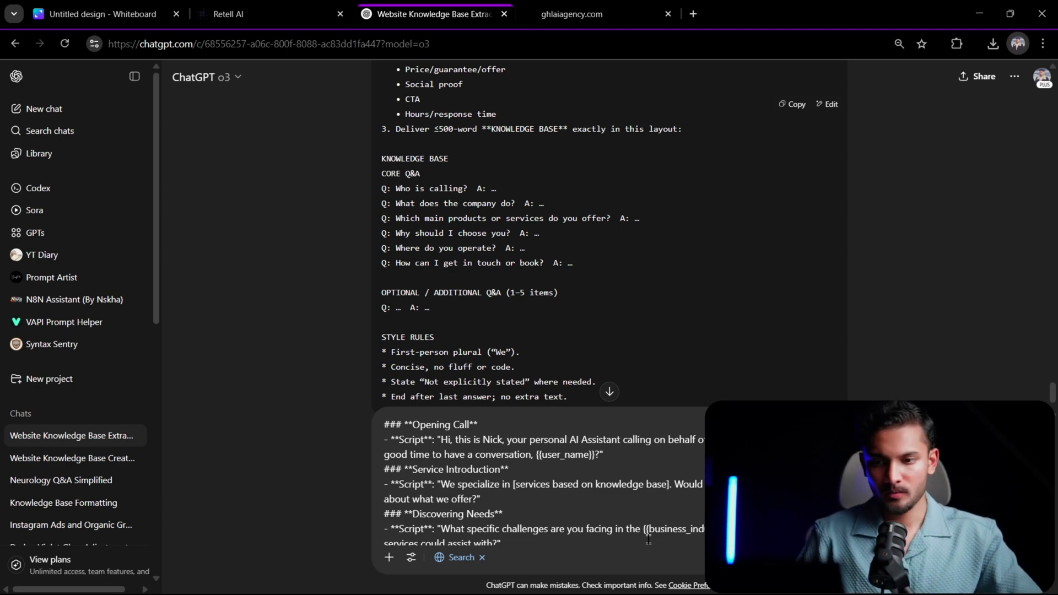
scroll(648, 539, down, 5)
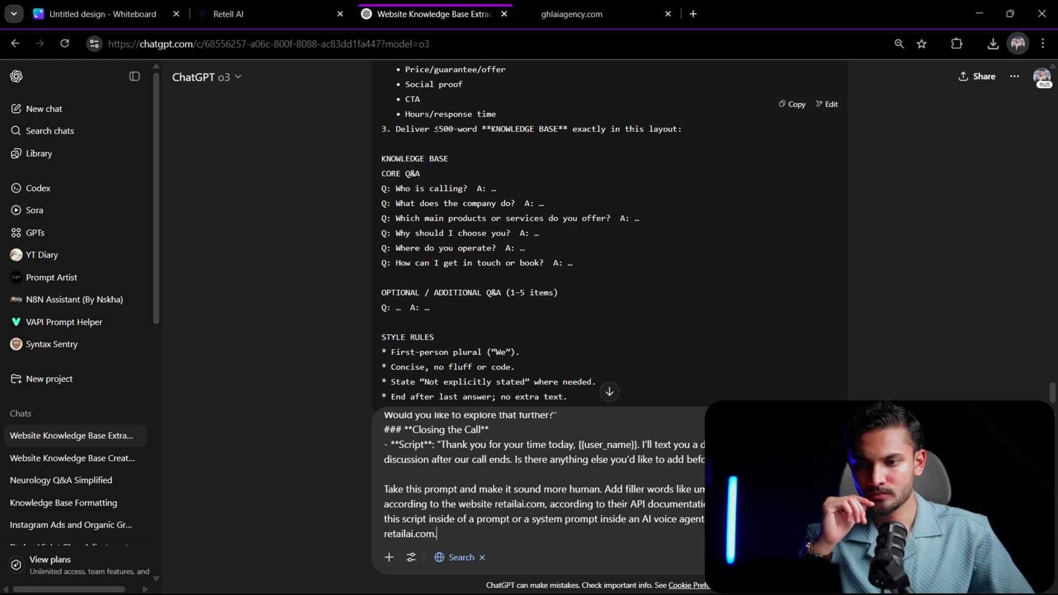
key(Return)
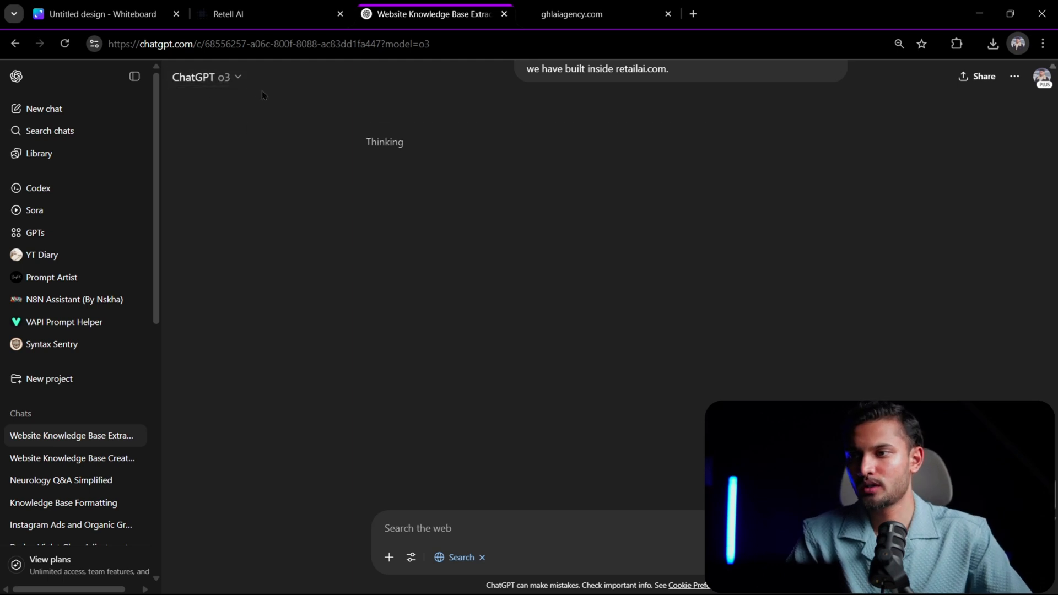
- Switch the ChatGPT model to o4-mini-high and back to o3, and look through the list of available models
click(238, 78)
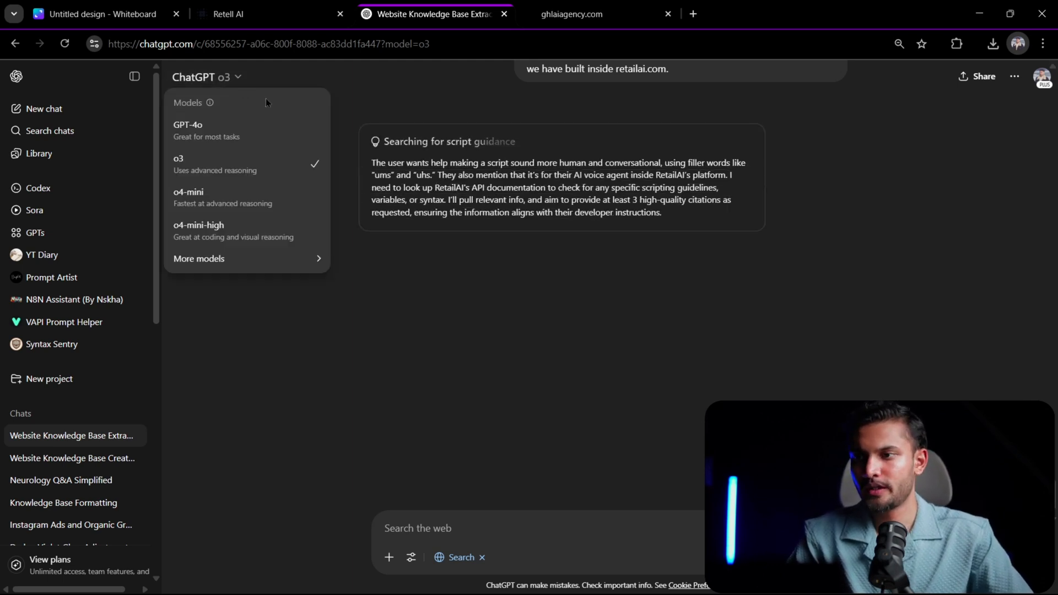
click(292, 231)
click(256, 80)
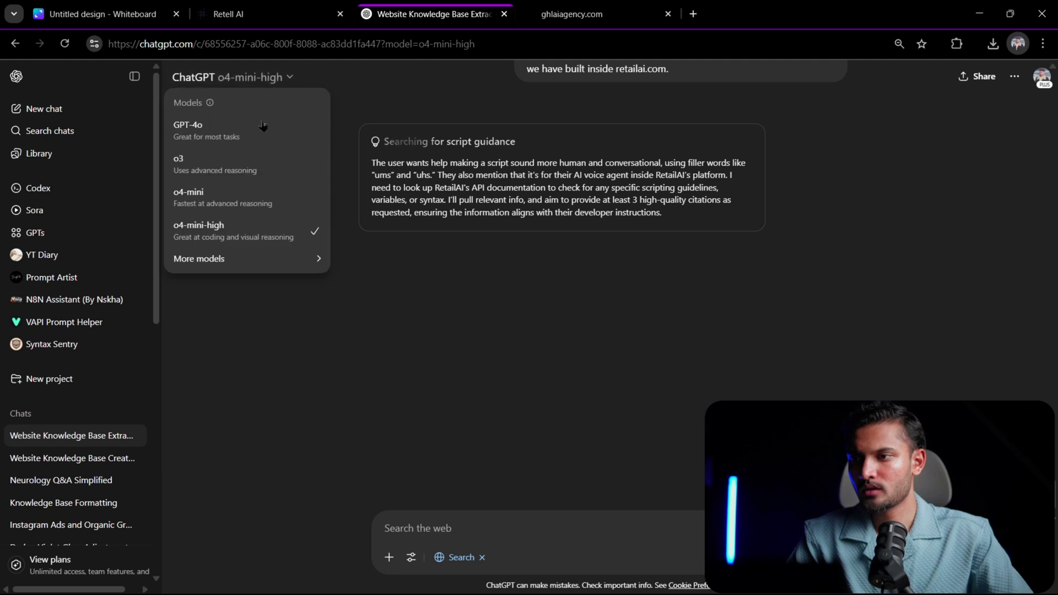
click(249, 162)
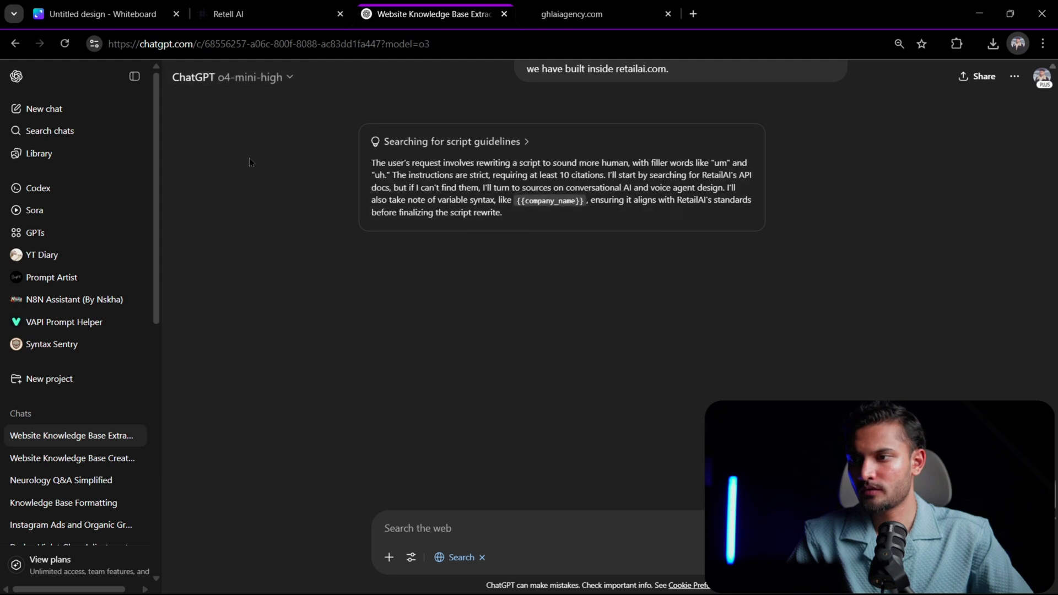
click(231, 77)
mouse_move(279, 259)
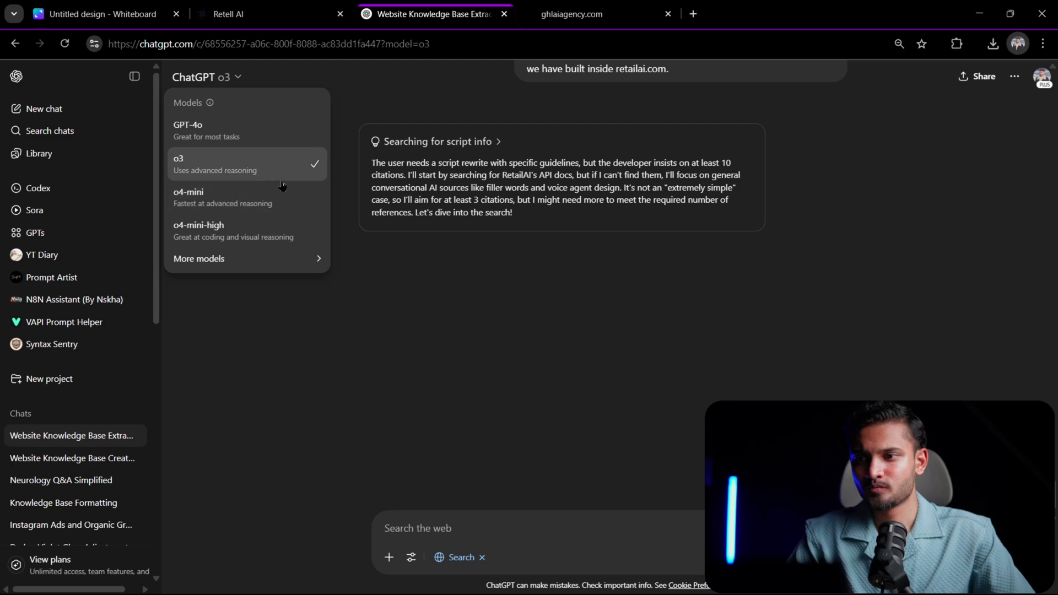
click(881, 167)
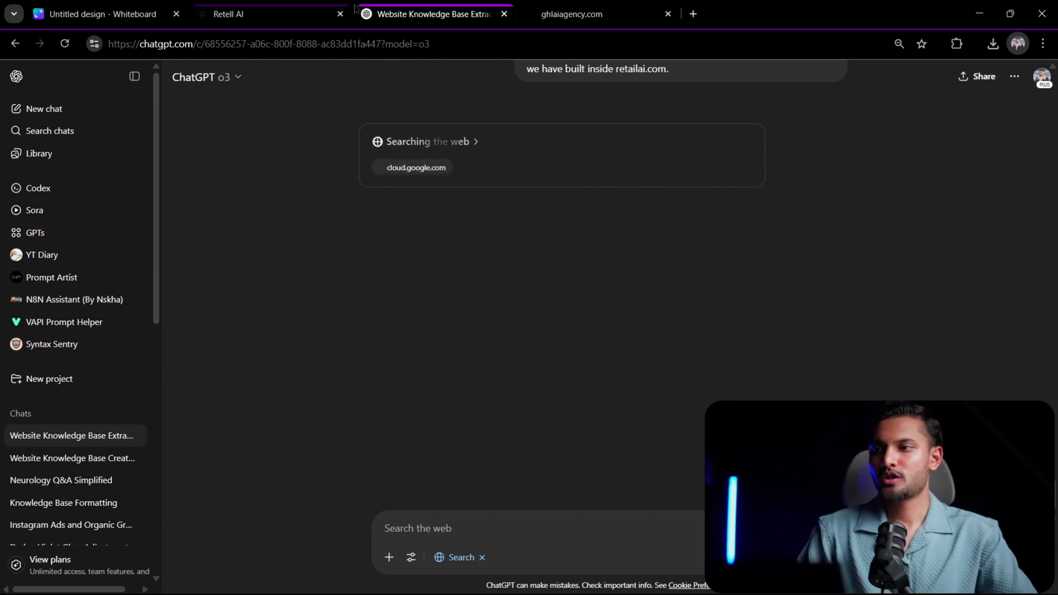
- Check the model used by the Summarize the Prospect's Website action in the GoHighLevel workflow, and compare it with ChatGPT's model list
key(alt+Tab)
key(alt+Tab)
key(alt+Tab)
key(alt+Tab)
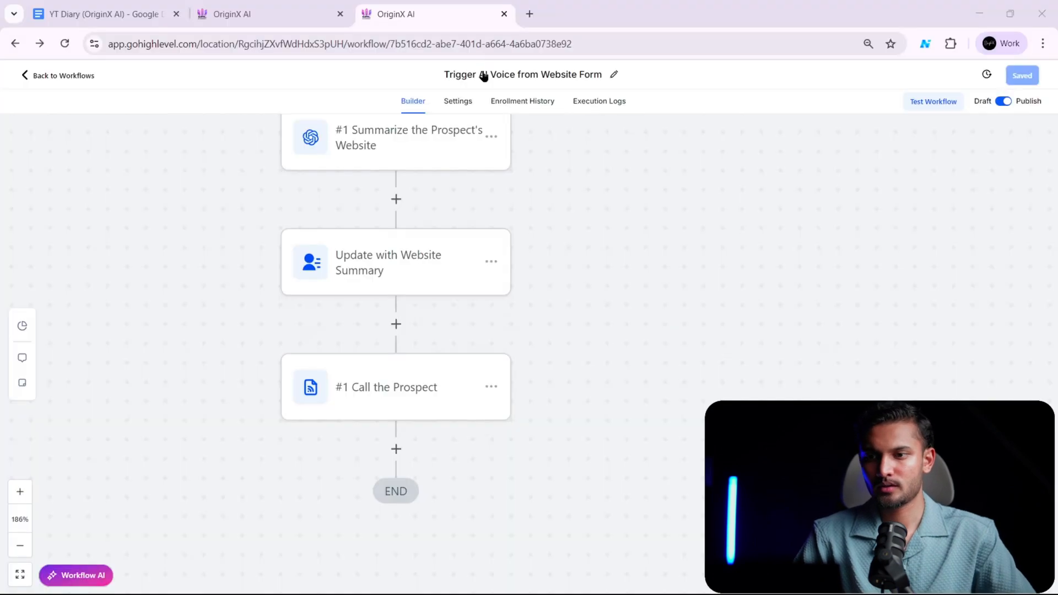
scroll(439, 219, up, 2)
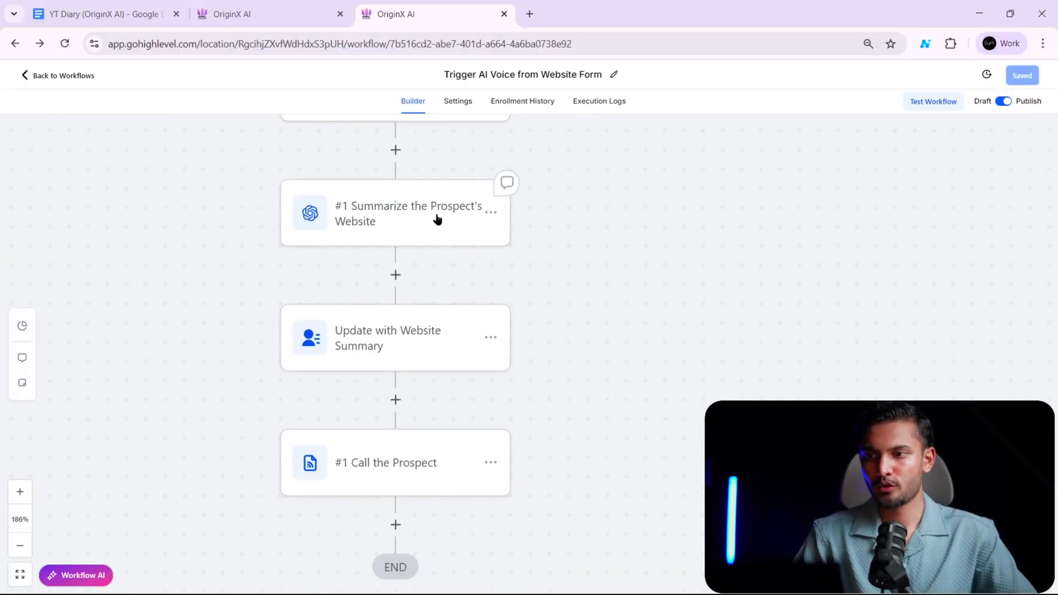
click(439, 215)
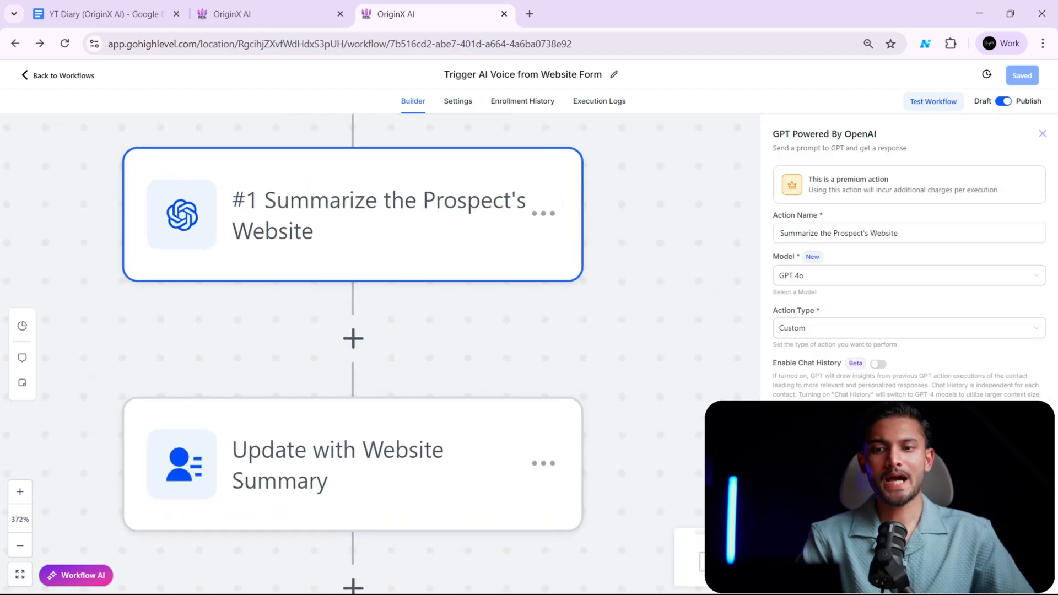
key(alt+Tab)
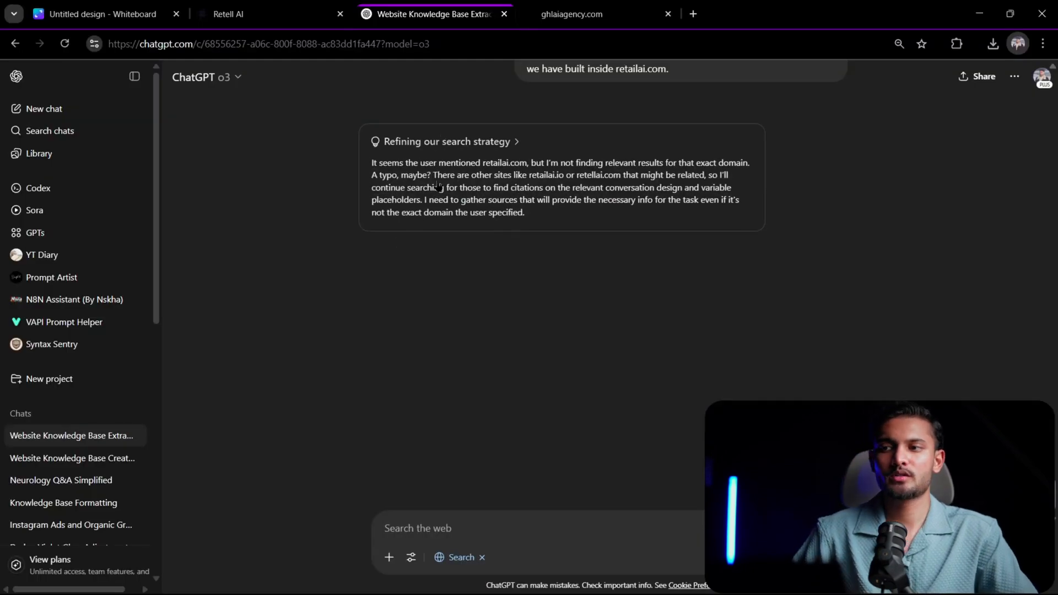
click(238, 80)
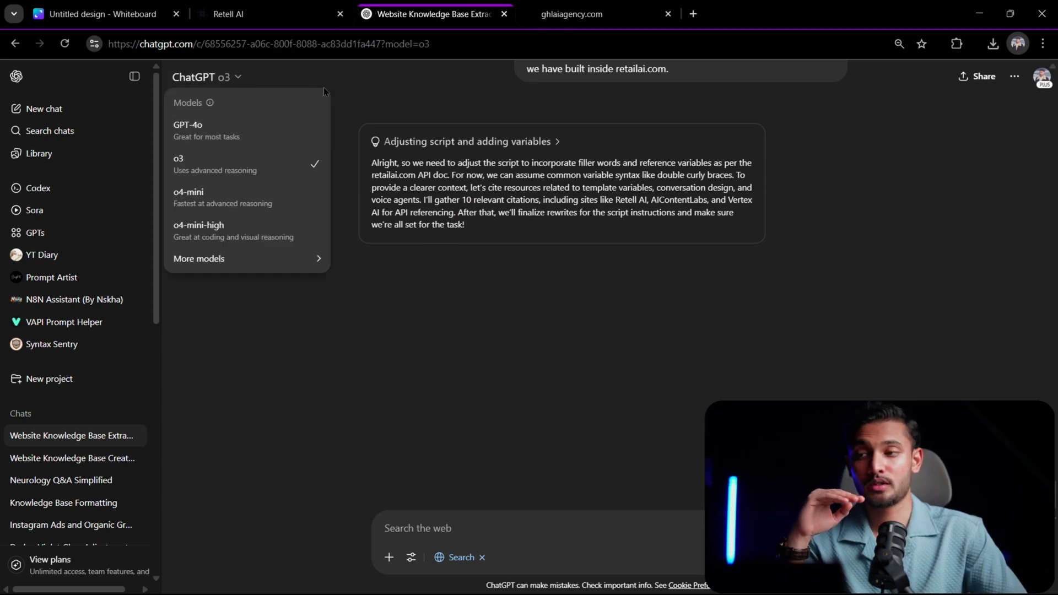
click(350, 85)
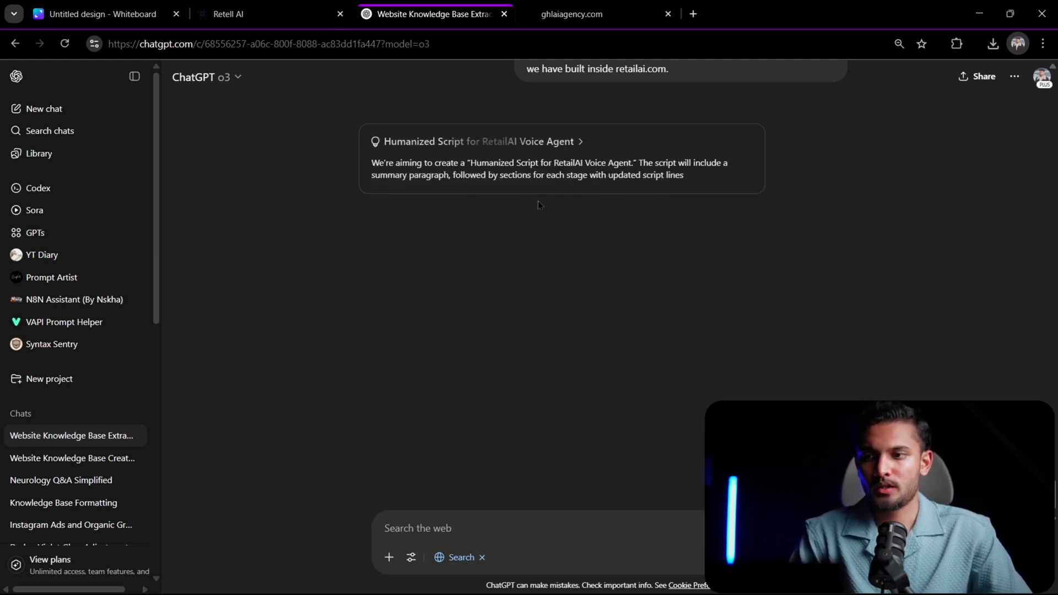
- Switch to Retell AI and save the edited prompt of the Single-Prompt Agent
click(260, 12)
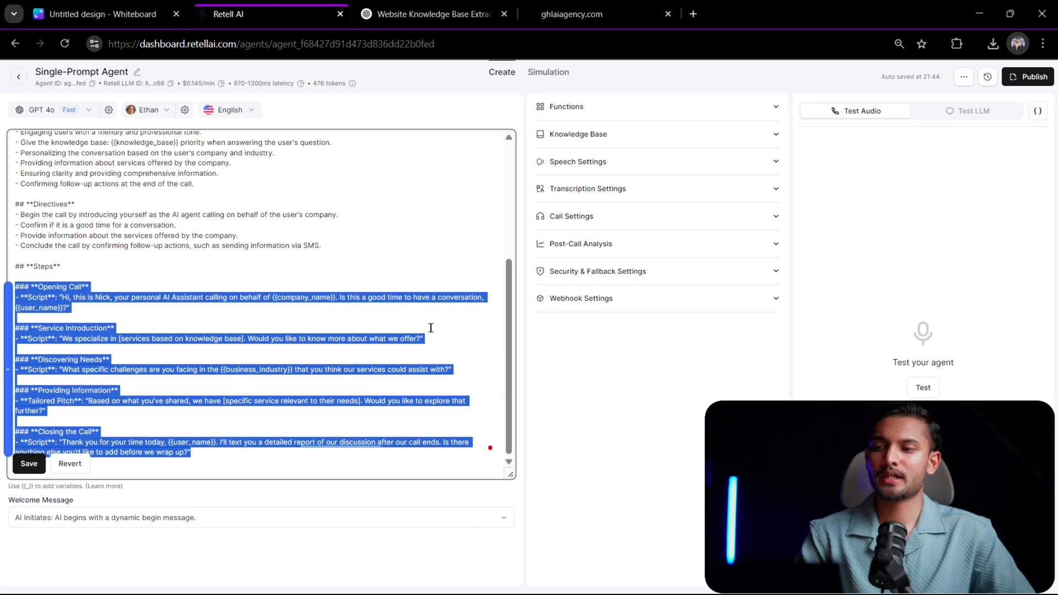
click(343, 328)
click(29, 463)
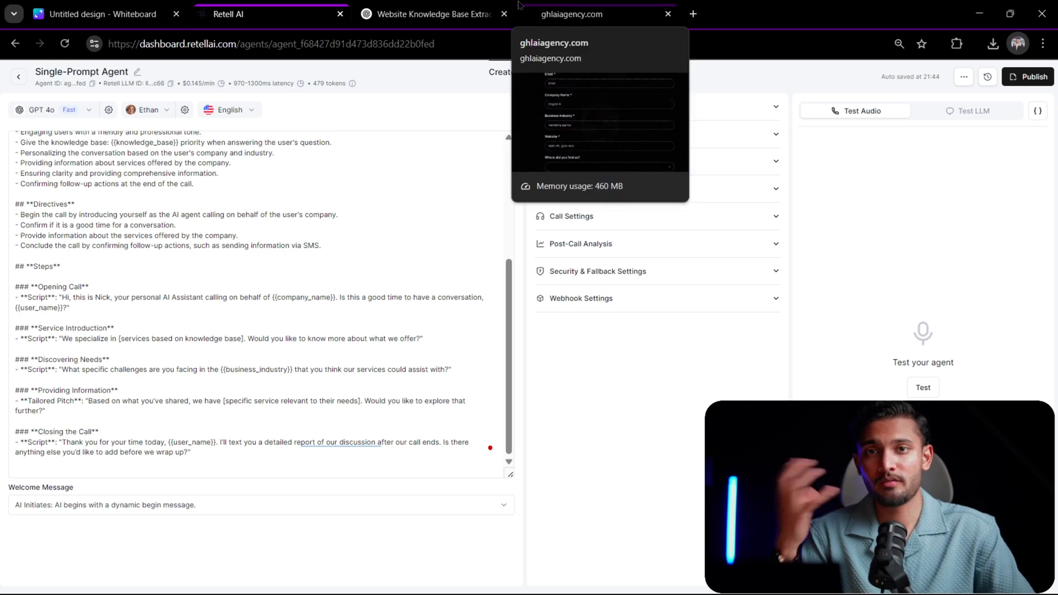
- Return to ChatGPT and review the rewritten call script from Opening to Closing against the original scripts
click(534, 7)
click(455, 9)
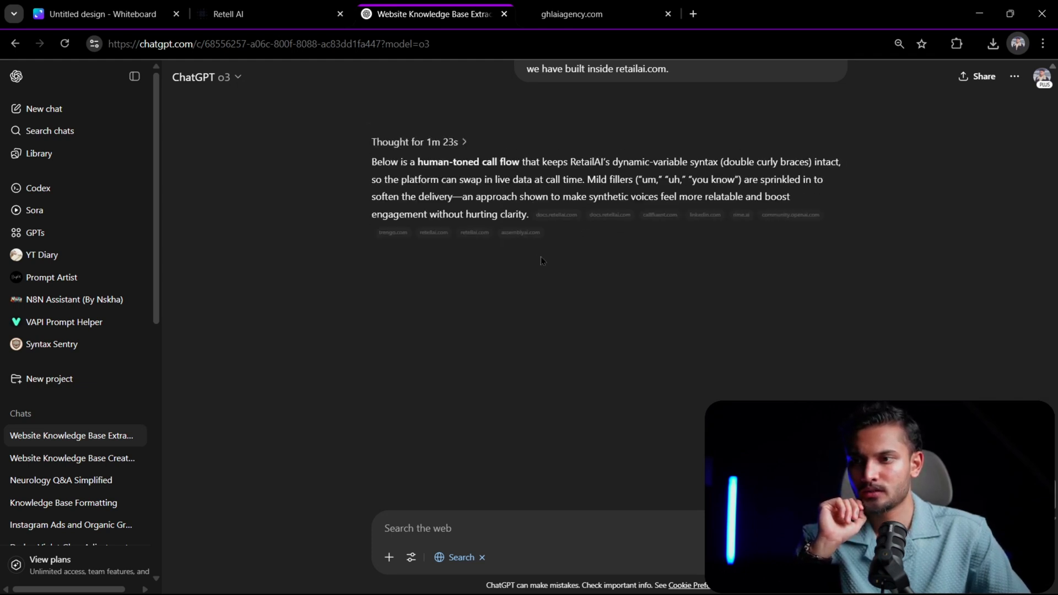
scroll(594, 201, up, 1)
scroll(594, 200, down, 1)
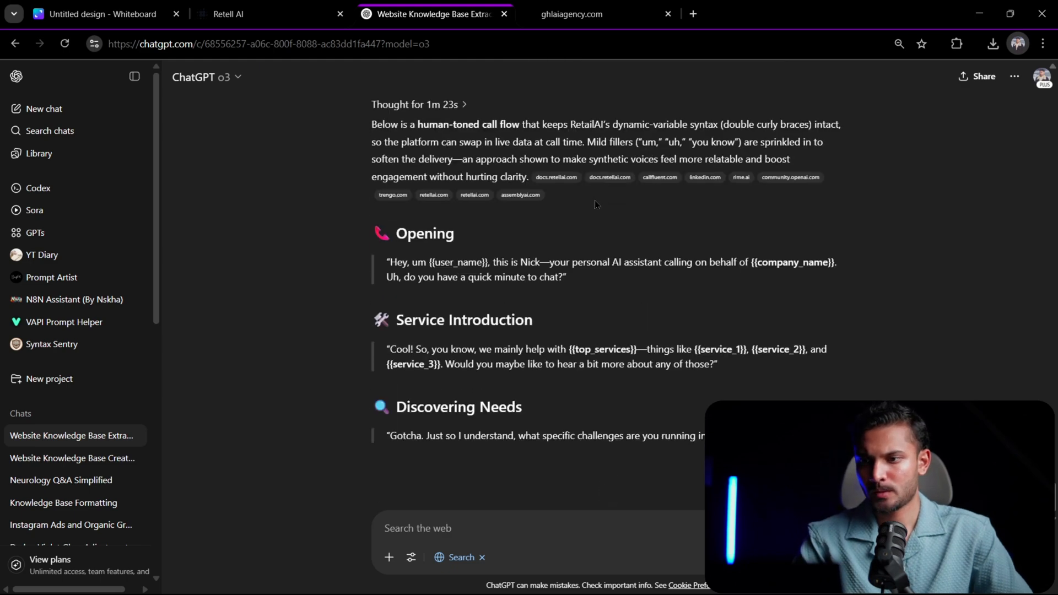
scroll(591, 203, down, 3)
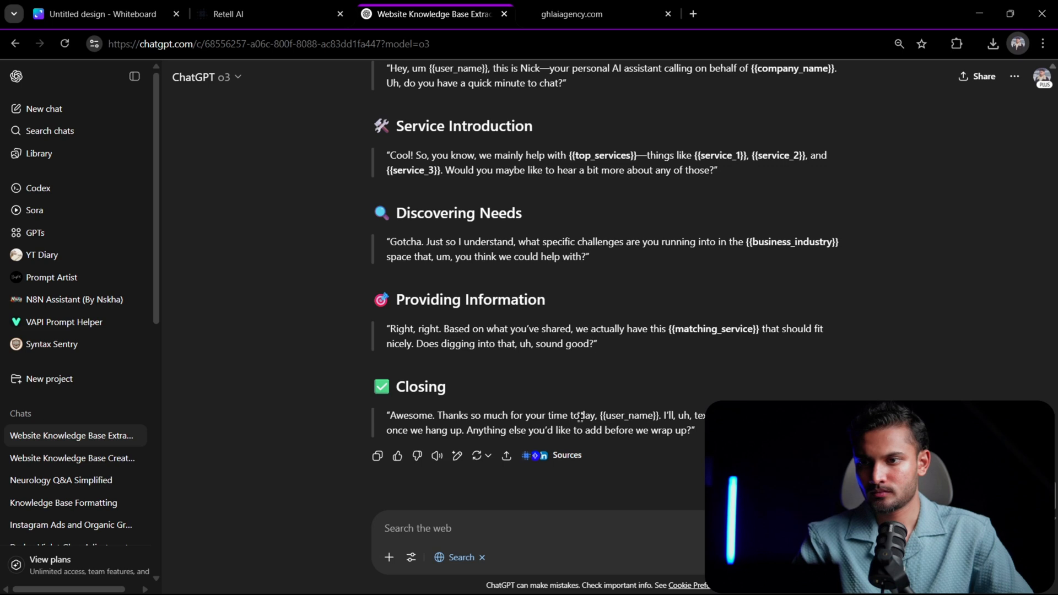
scroll(581, 411, up, 1)
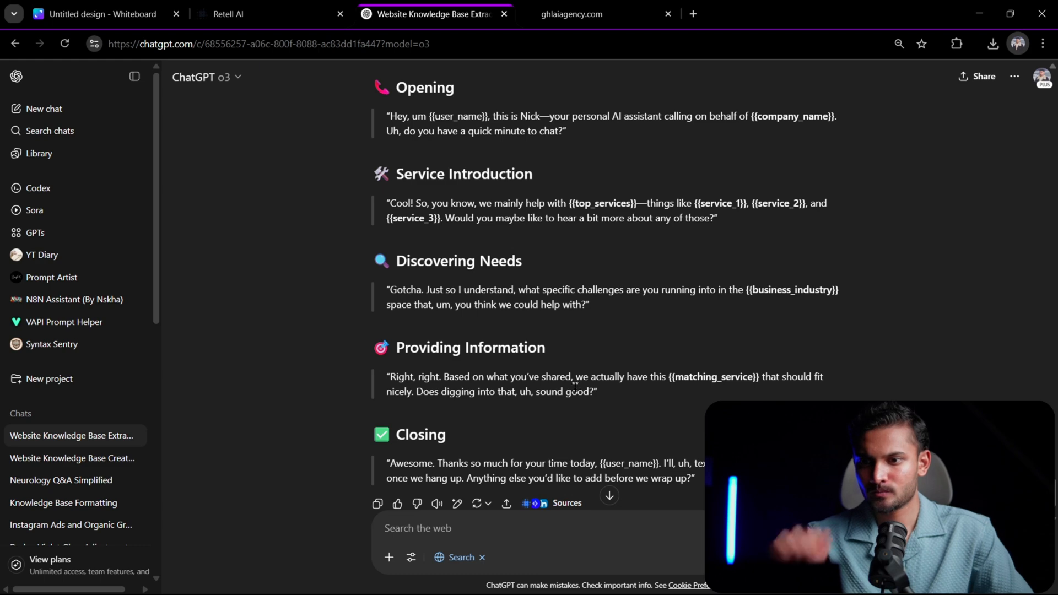
scroll(605, 220, up, 7)
scroll(605, 221, up, 5)
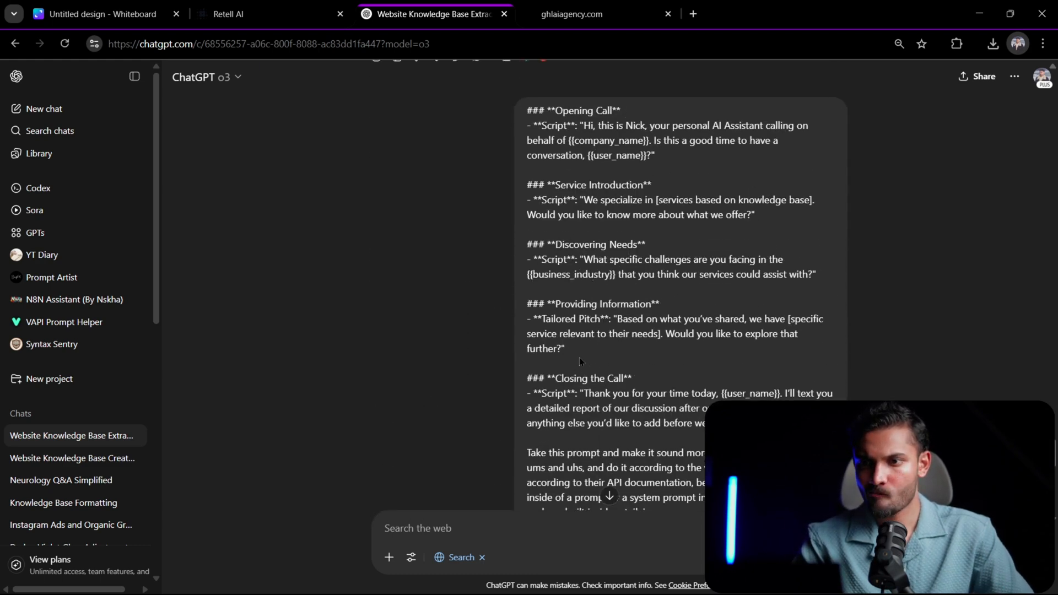
scroll(579, 358, down, 10)
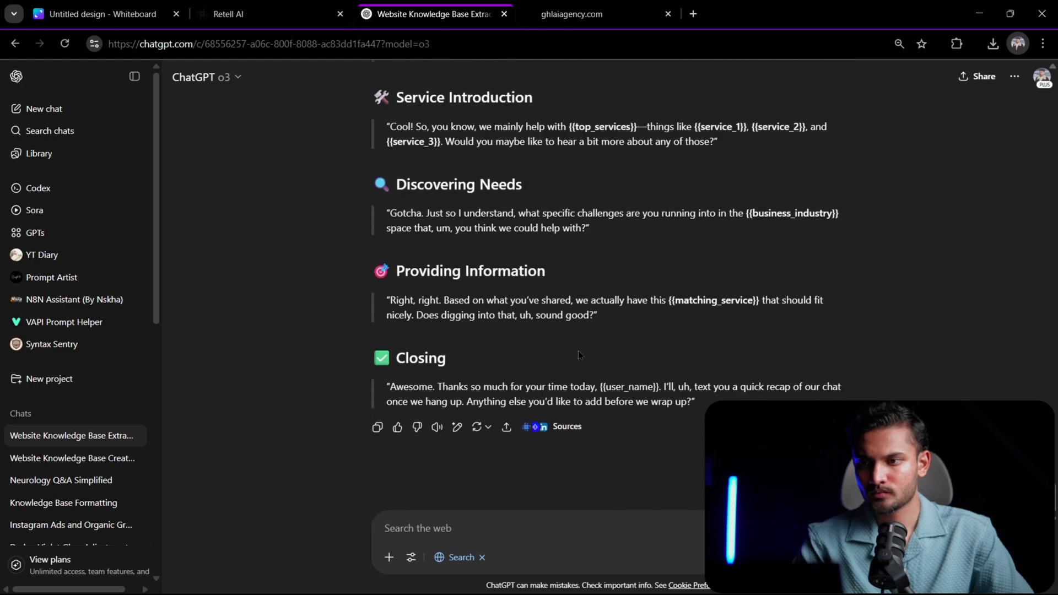
- Turn off web search for the ChatGPT conversation and switch the model to GPT-4.5
click(481, 558)
click(207, 77)
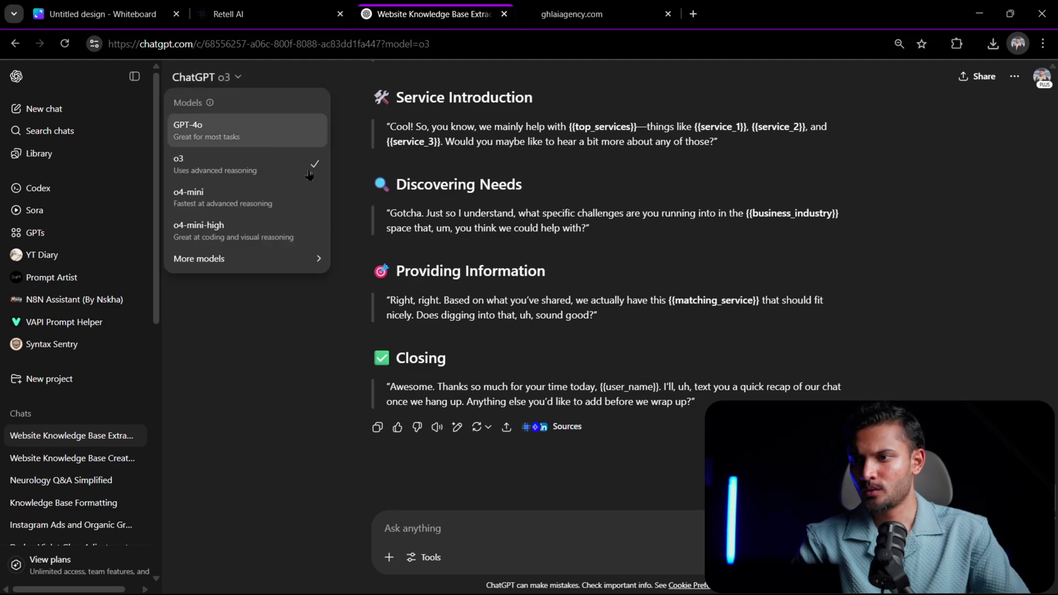
mouse_move(298, 262)
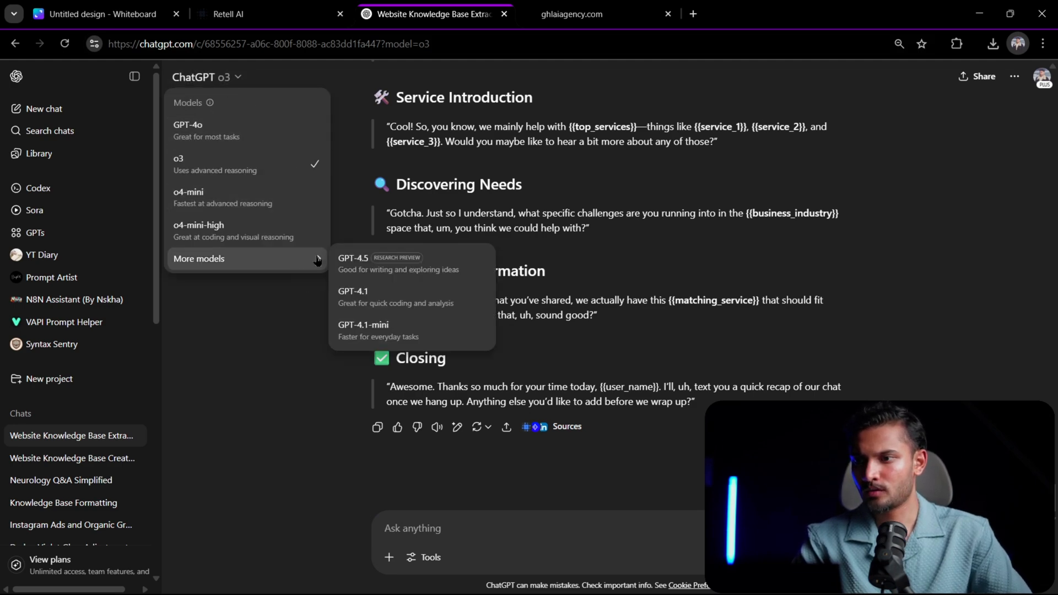
click(381, 257)
- Send ChatGPT the follow-up "return in a markdown format, like the example I have provided"
scroll(713, 262, up, 10)
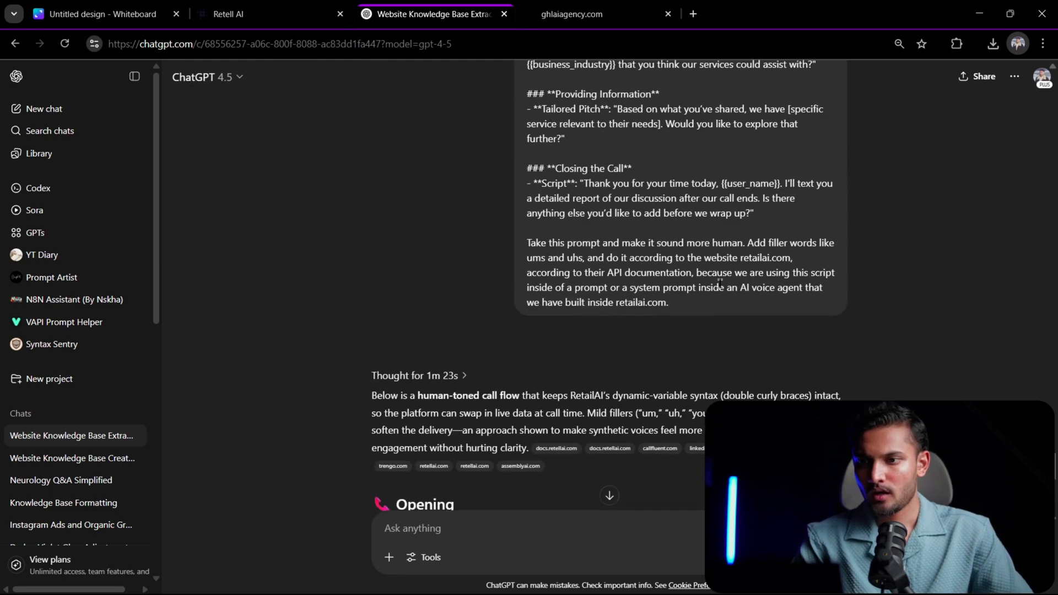
scroll(719, 285, down, 5)
scroll(719, 285, down, 5)
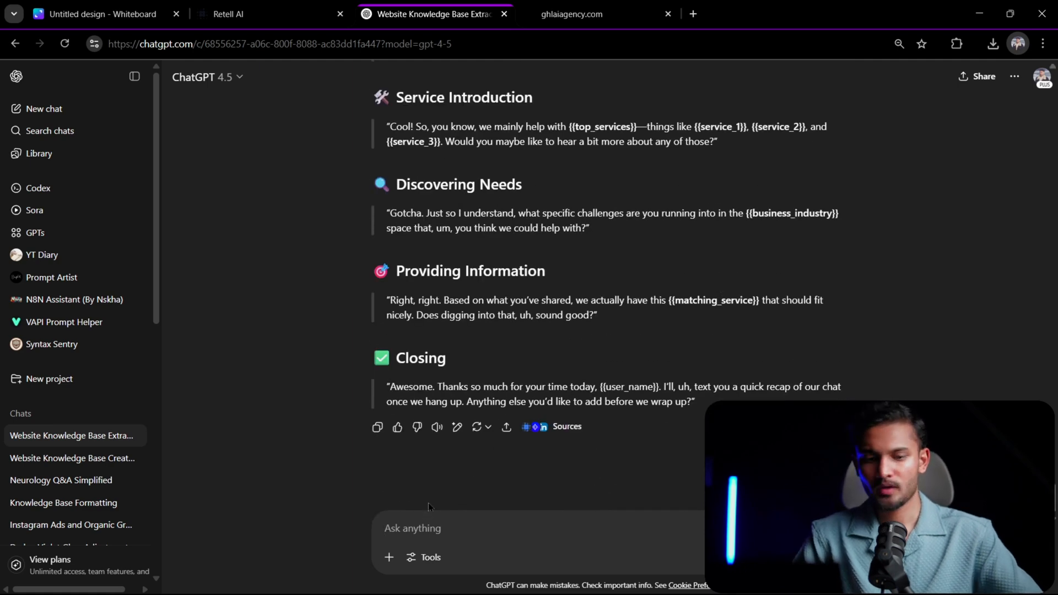
text(retu)
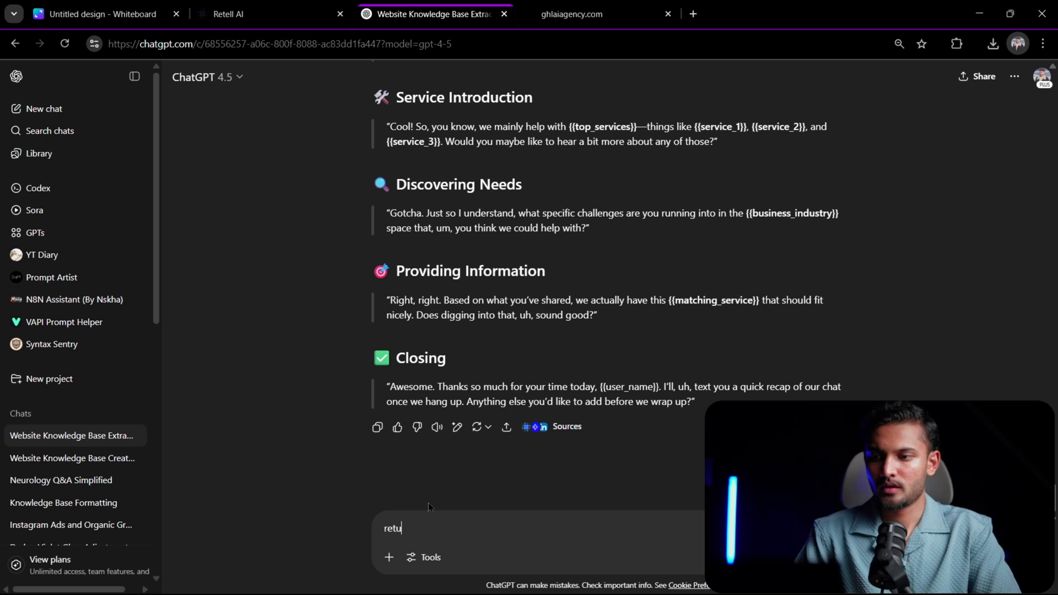
text(rn in a mark)
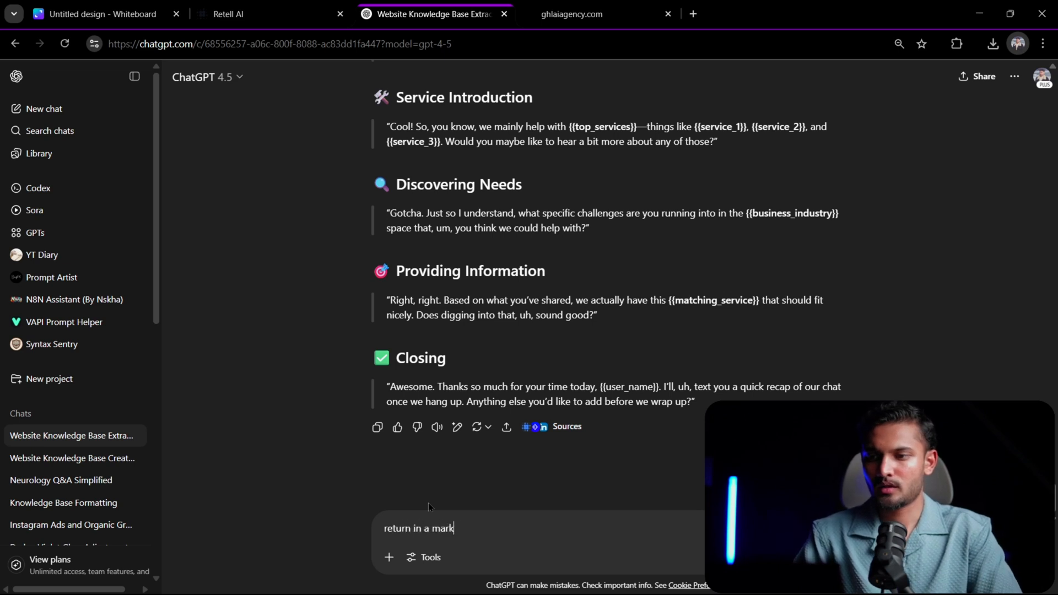
text(down format)
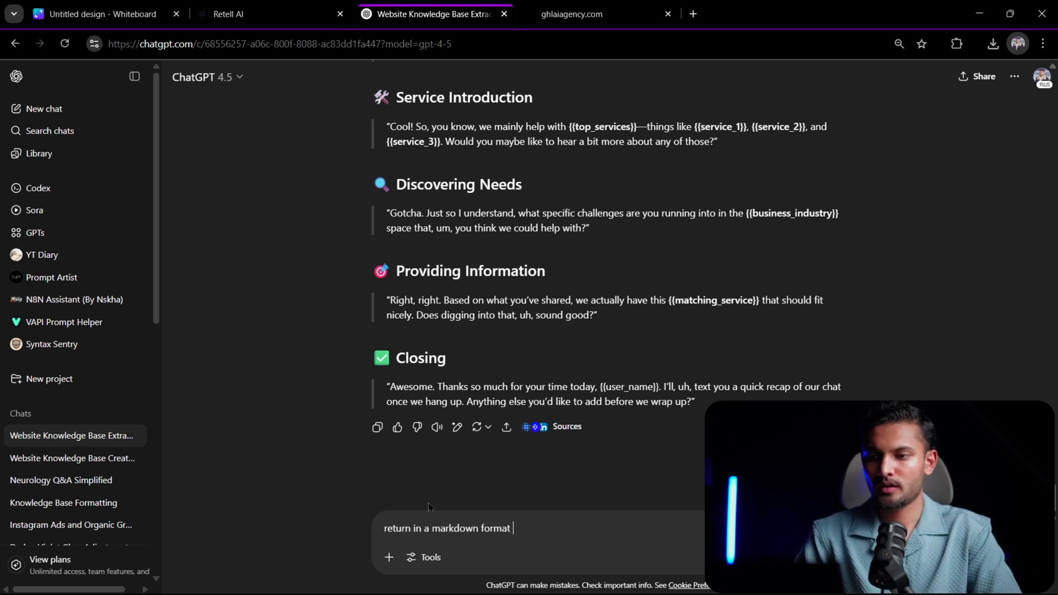
text(, like the example i)
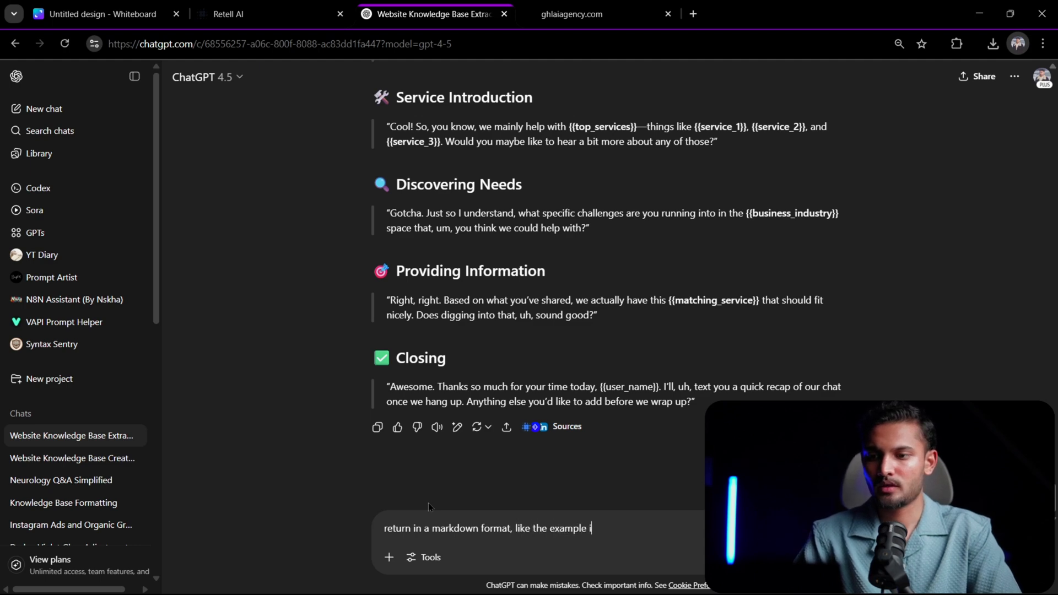
key(BackSpace)
text(I have provi)
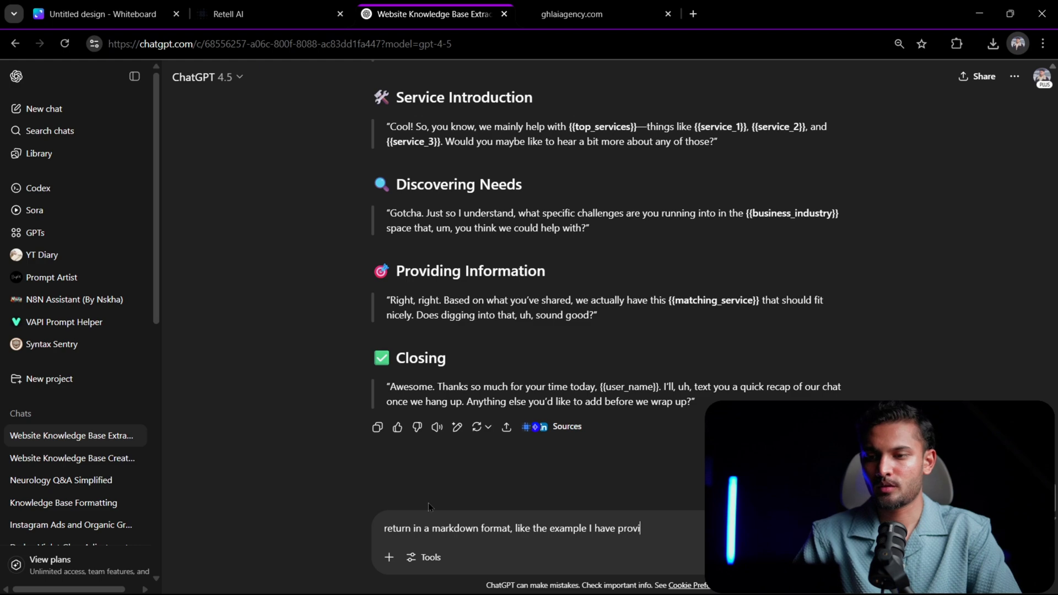
text(ded)
key(Return)
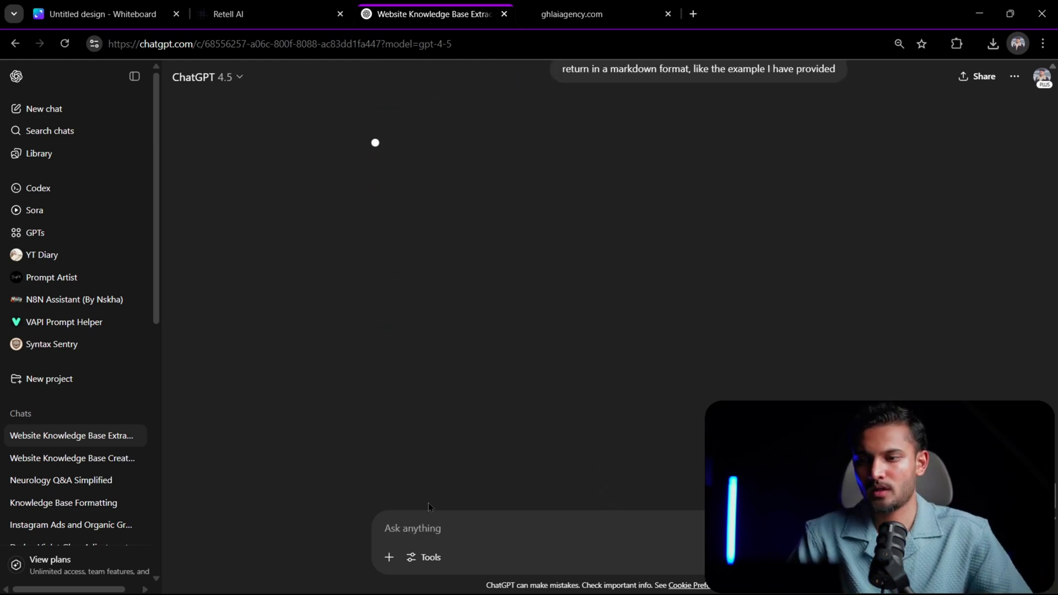
- Review ChatGPT's markdown call script against the original scripts and the earlier rewritten version in the conversation
scroll(541, 166, up, 10)
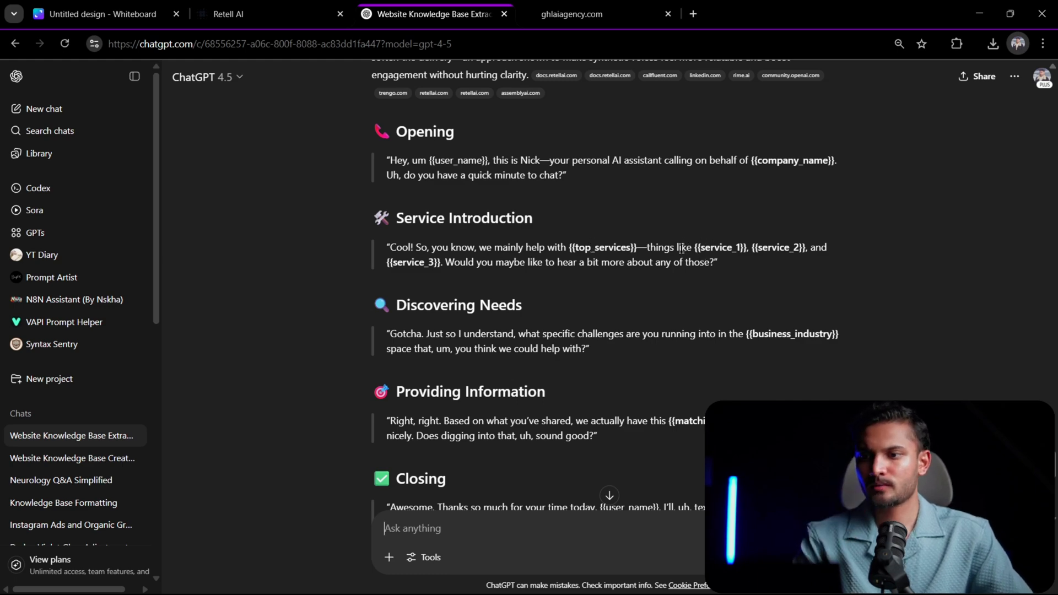
scroll(683, 250, up, 4)
scroll(683, 249, up, 6)
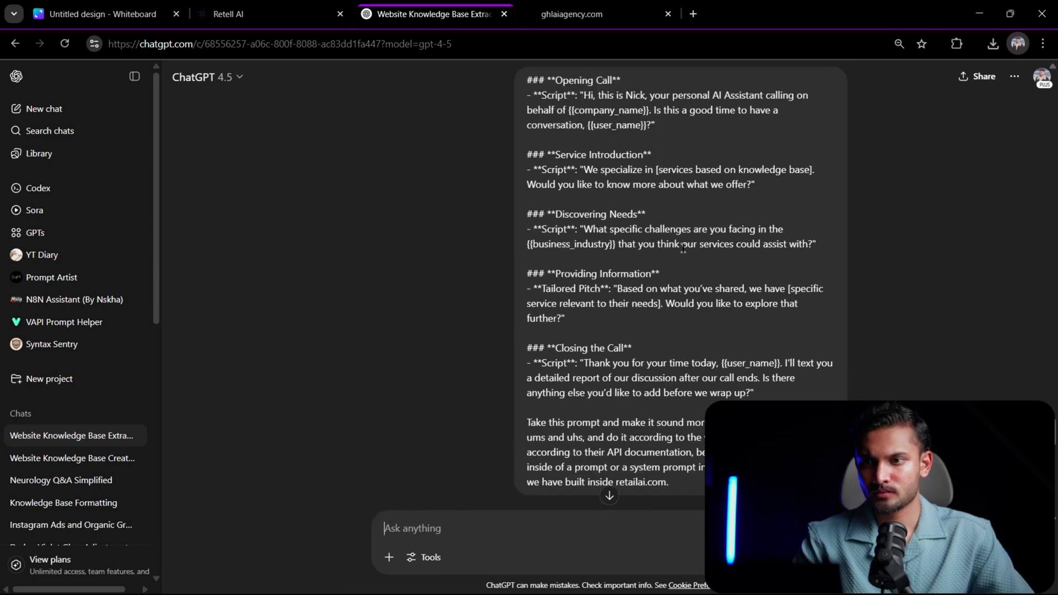
scroll(676, 272, up, 1)
scroll(675, 286, down, 8)
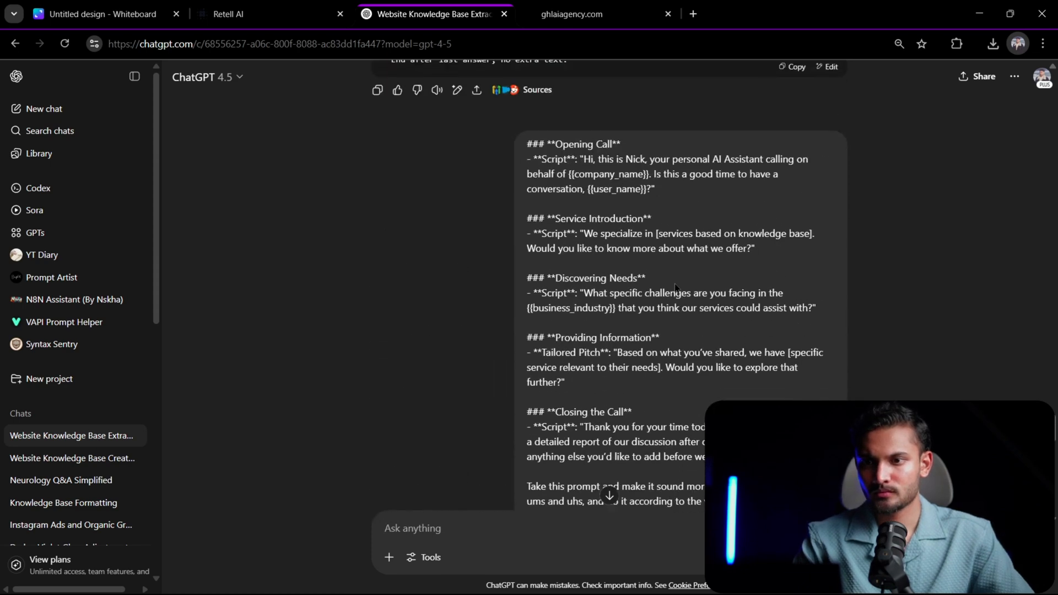
scroll(674, 283, down, 9)
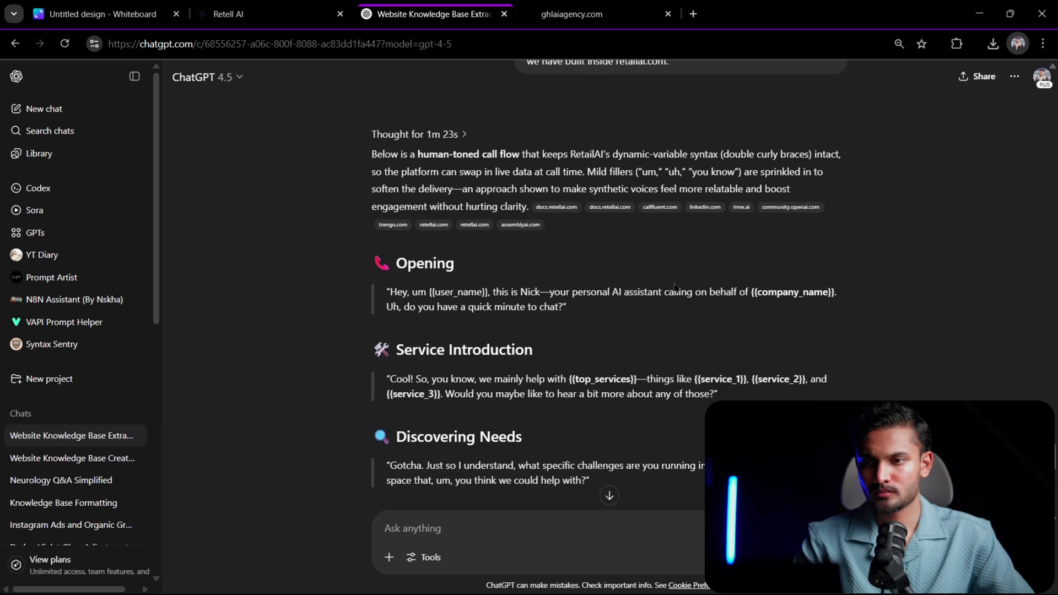
scroll(672, 282, down, 1)
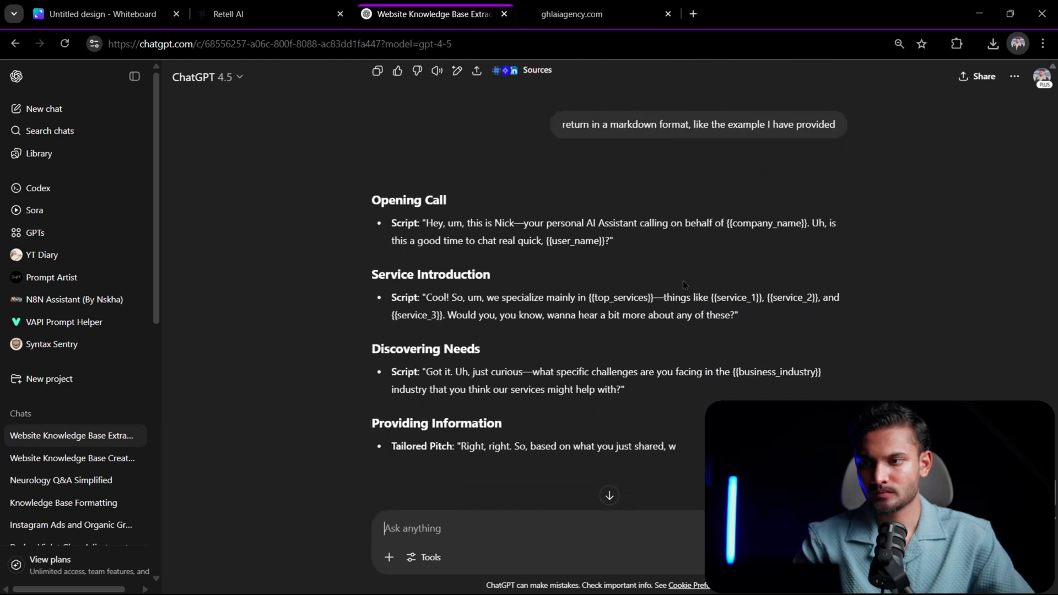
scroll(683, 280, down, 2)
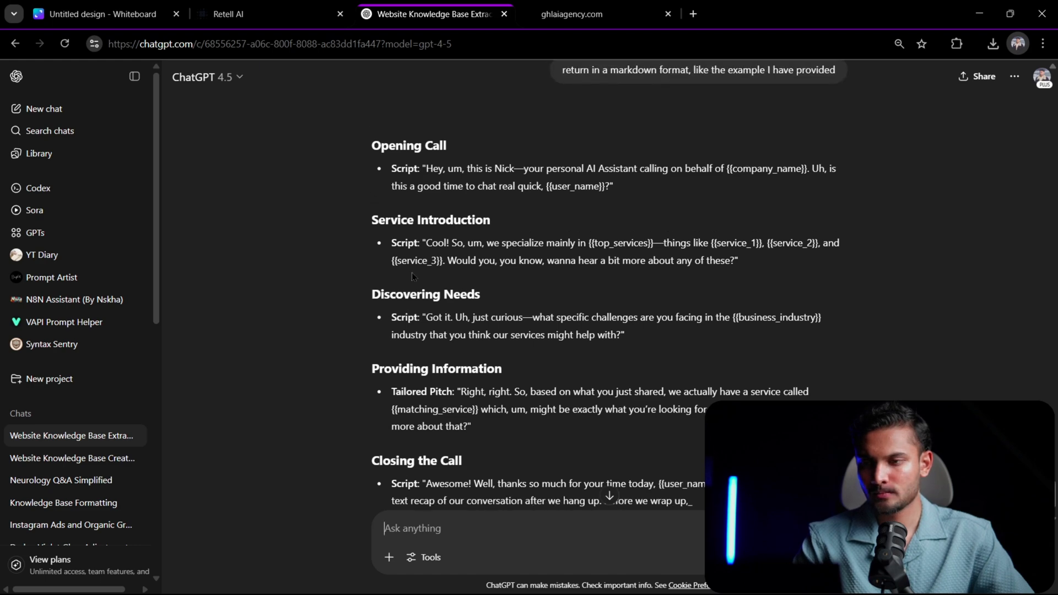
scroll(412, 272, down, 2)
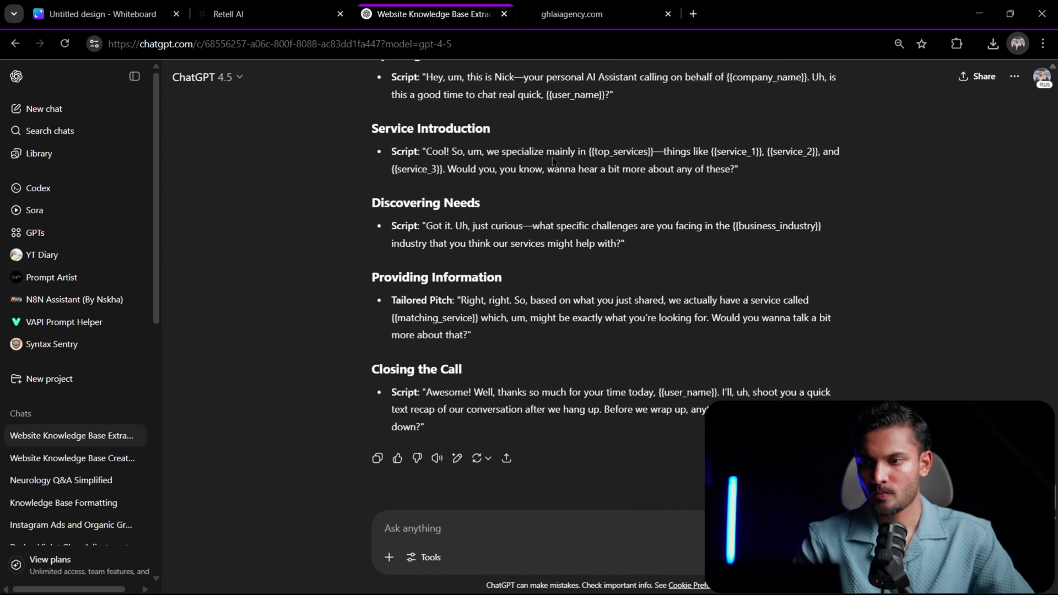
scroll(581, 165, up, 13)
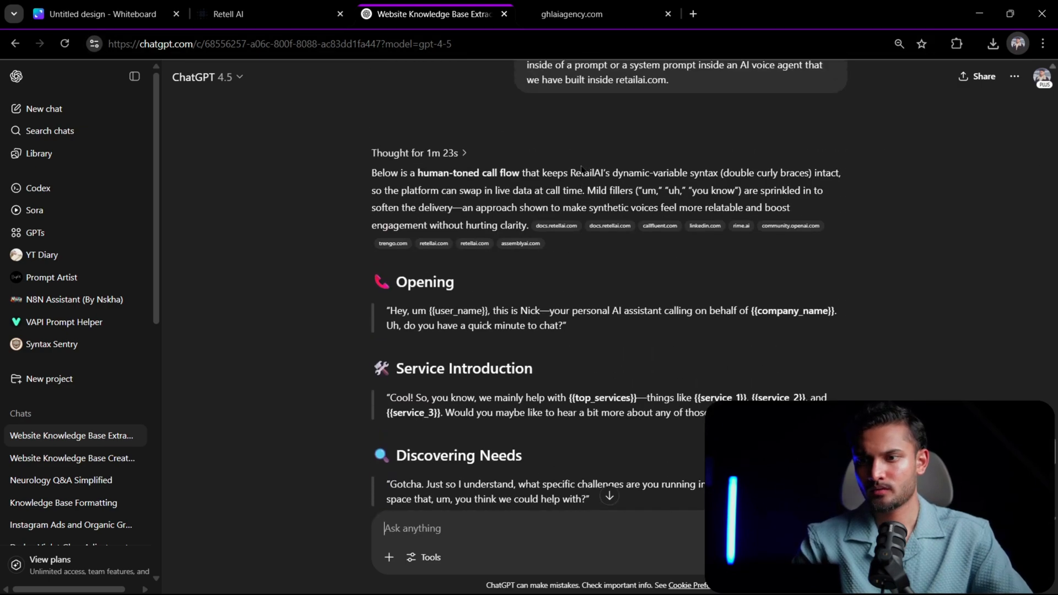
scroll(581, 168, up, 12)
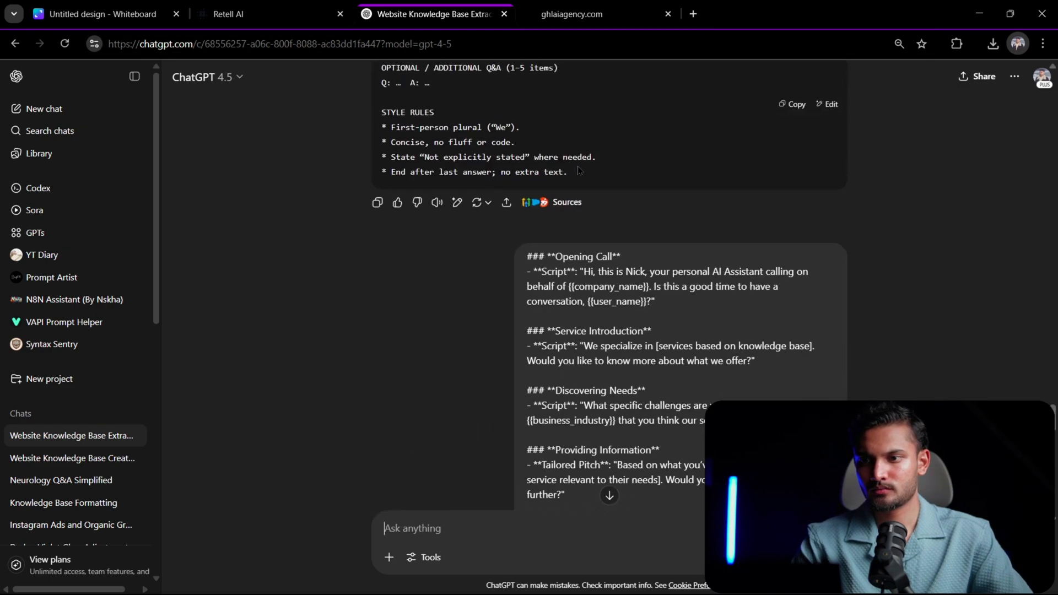
scroll(578, 168, down, 20)
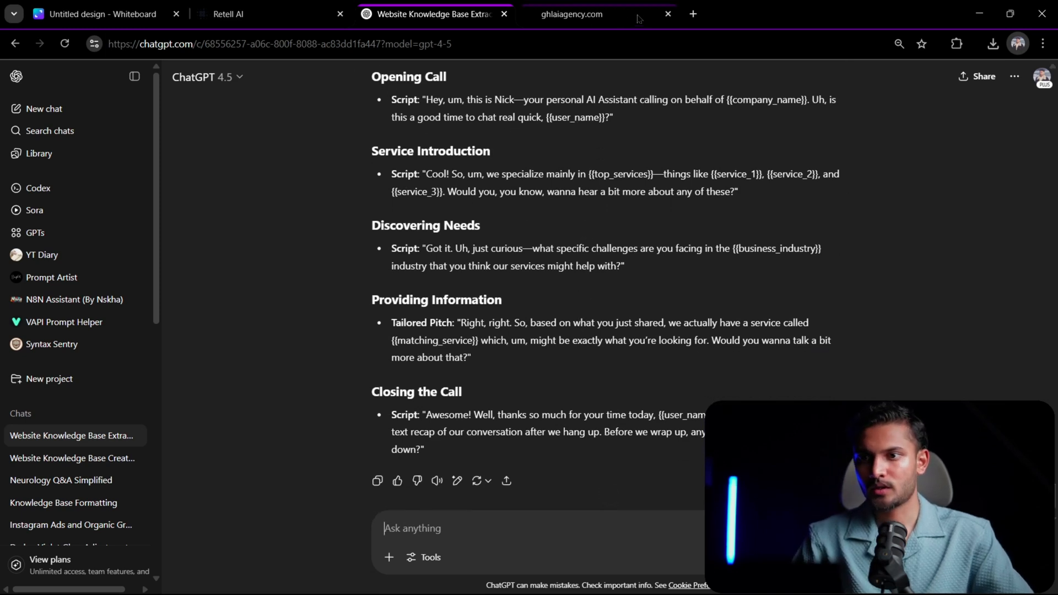
- Open the StackEdit Markdown editor site in a new browser tab
click(692, 14)
text(markdown)
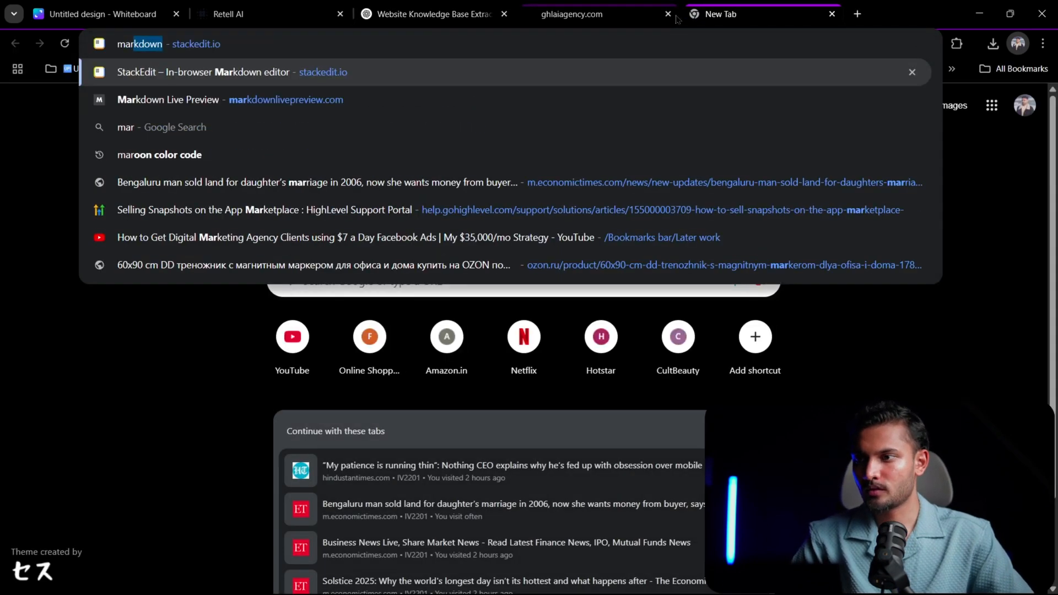
key(Return)
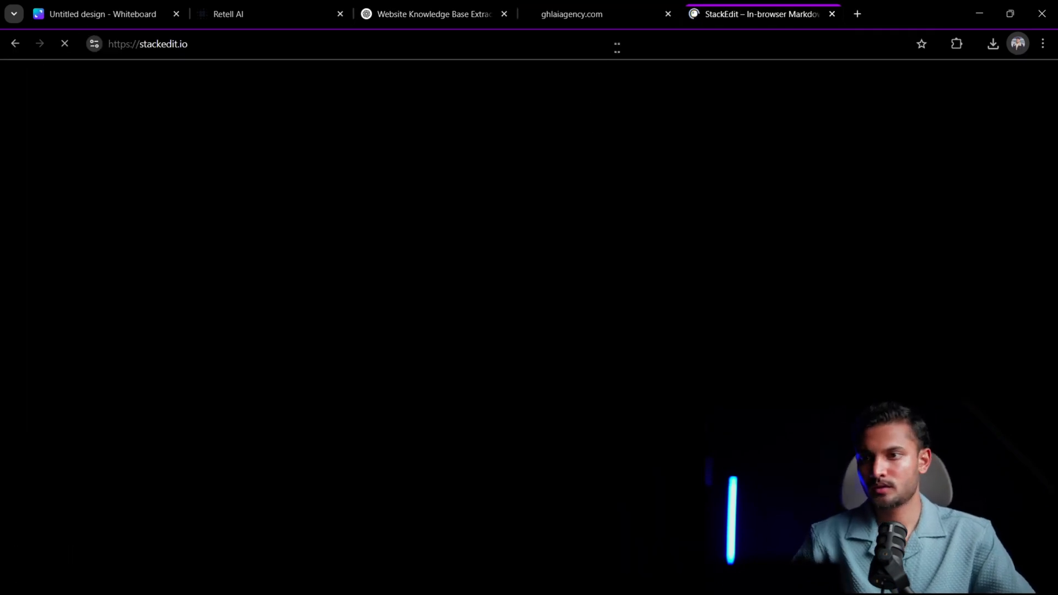
- Return to the ChatGPT conversation and copy the markdown call script from the latest response
click(606, 14)
click(456, 16)
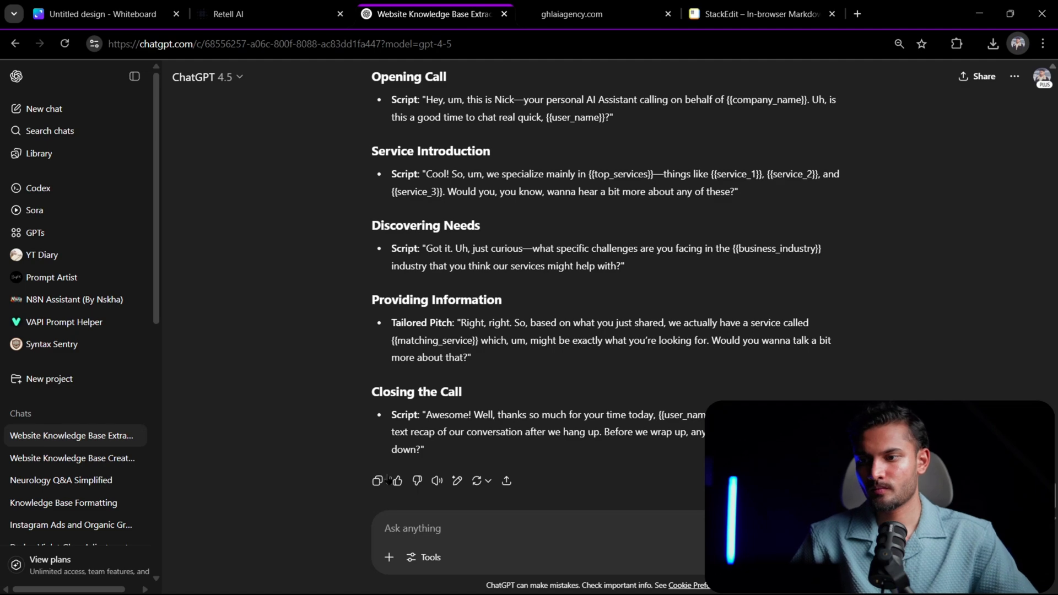
scroll(544, 240, up, 6)
scroll(538, 239, down, 1)
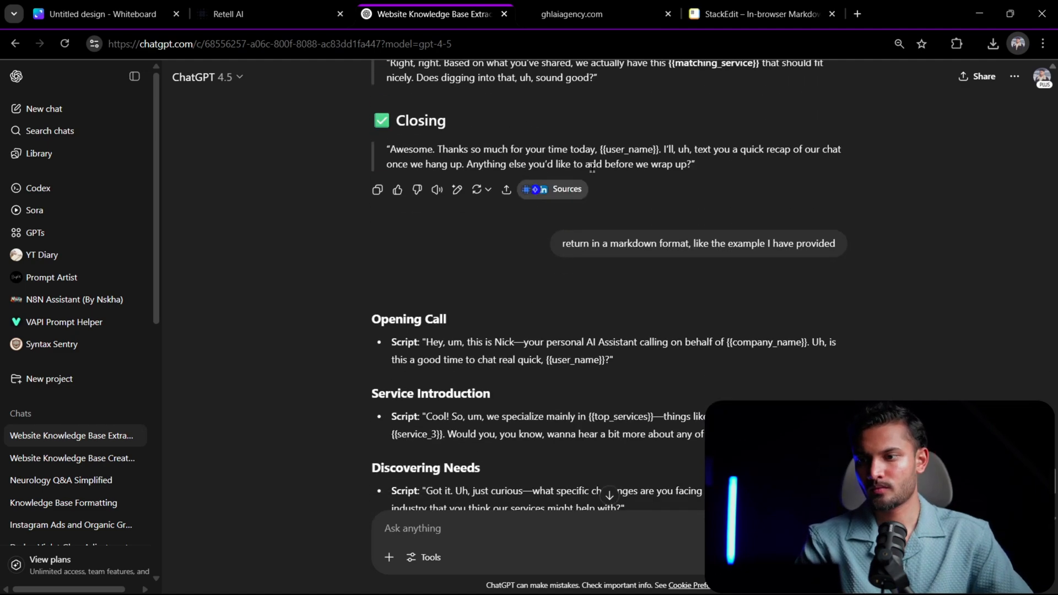
- Open StackEdit's editor and replace all text in the Welcome file with the copied call script
click(760, 13)
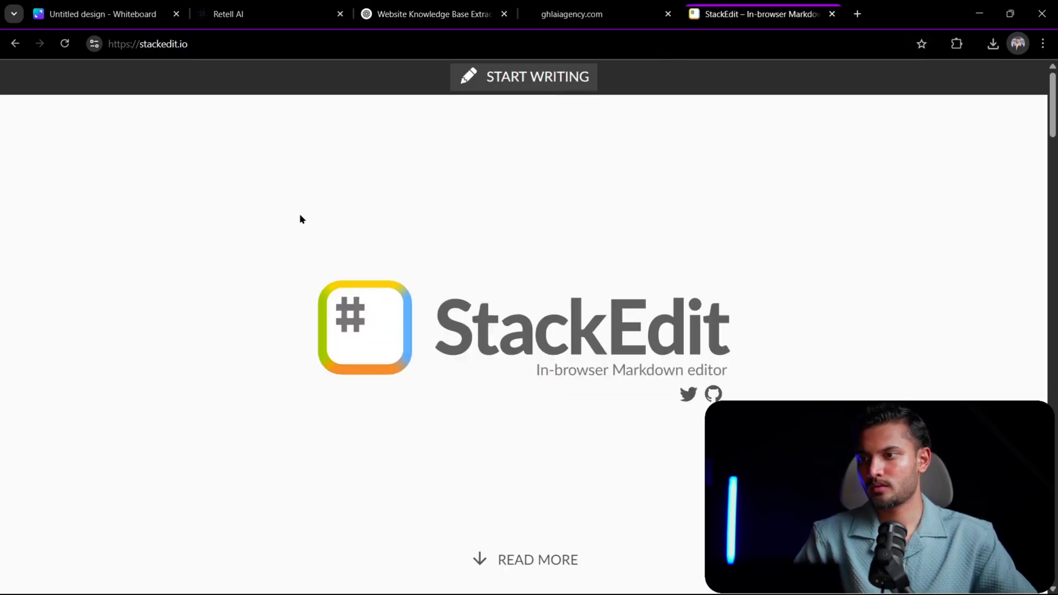
click(524, 74)
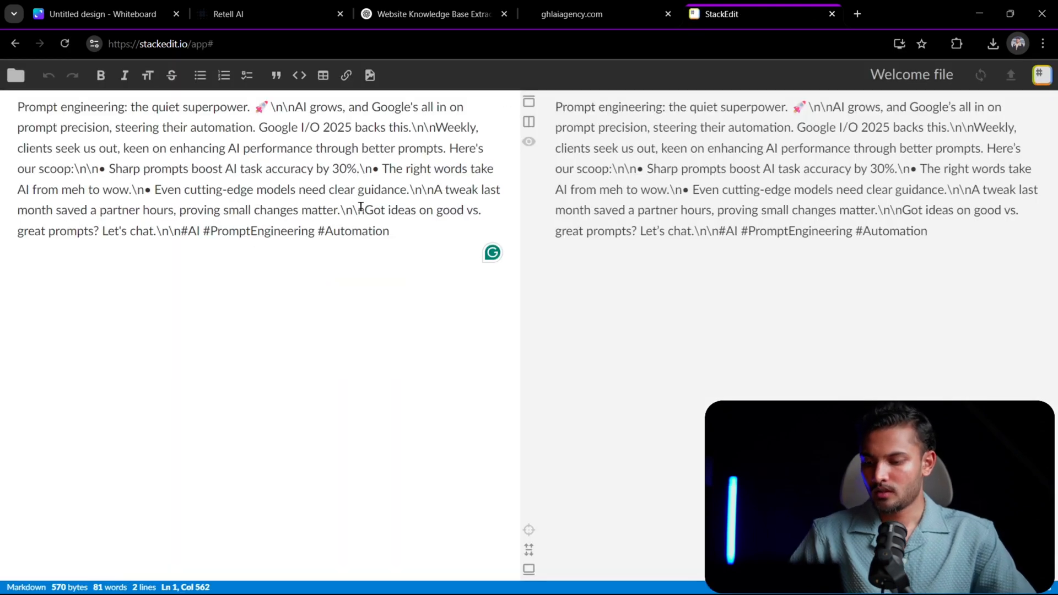
key(ctrl+a)
key(BackSpace)
key(ctrl+v)
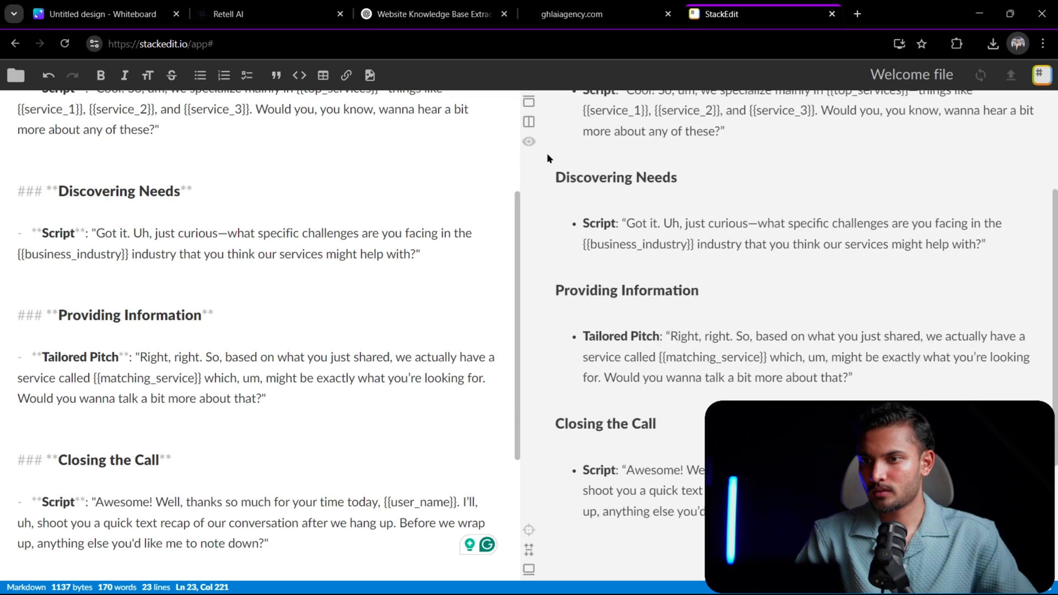
- Copy the entire call script from StackEdit and switch to the Single-Prompt Agent in Retell AI
scroll(333, 238, up, 3)
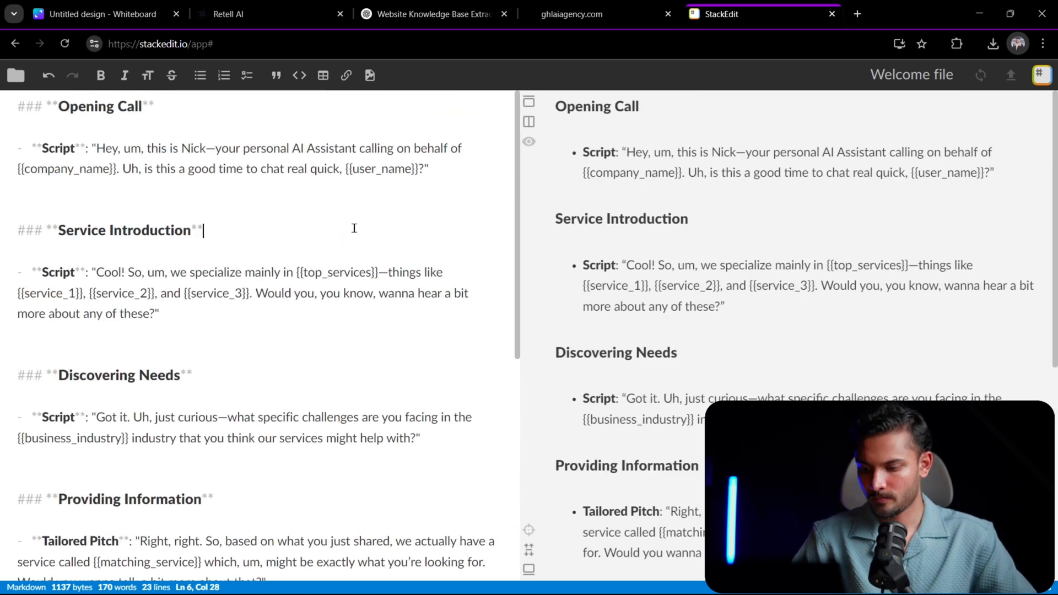
key(ctrl+a)
key(ctrl+c)
click(227, 15)
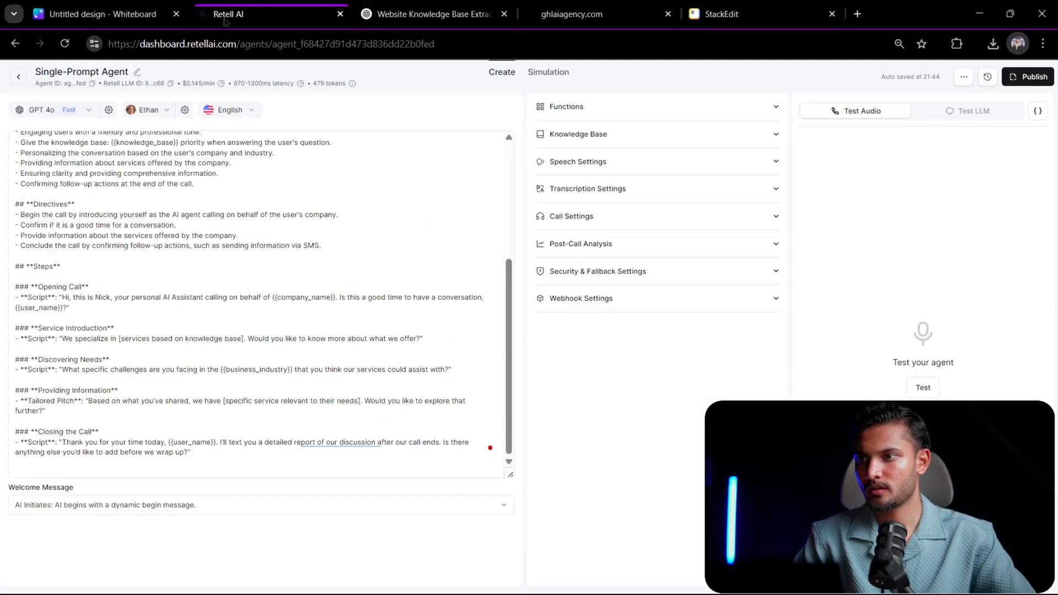
- Try to replace the prompt's scripts from Opening Call to Closing the Call with the copied humanized script
drag(193, 458, 214, 457)
click(83, 274)
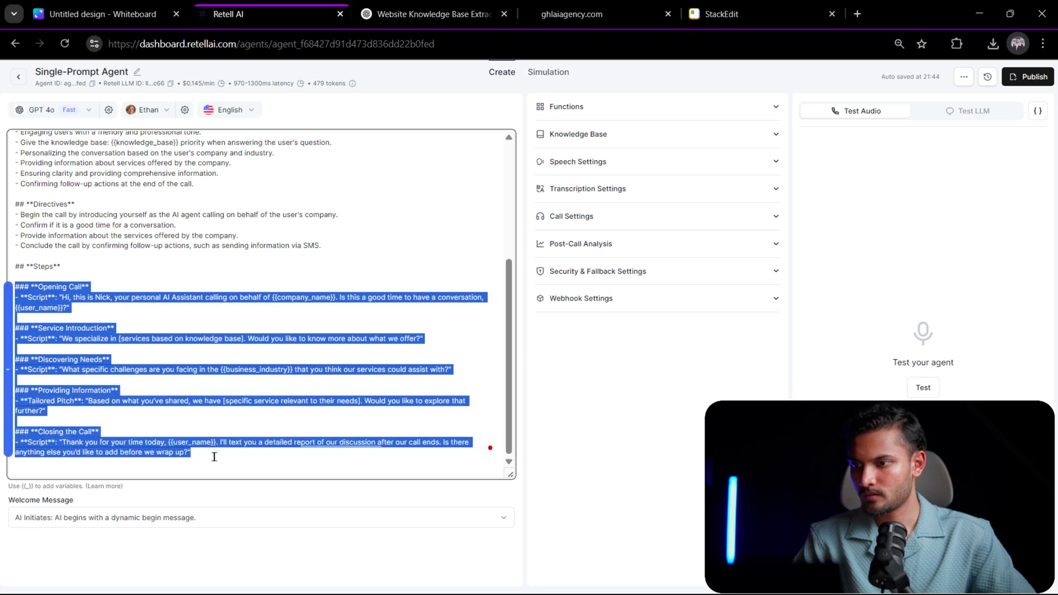
key(ctrl+v)
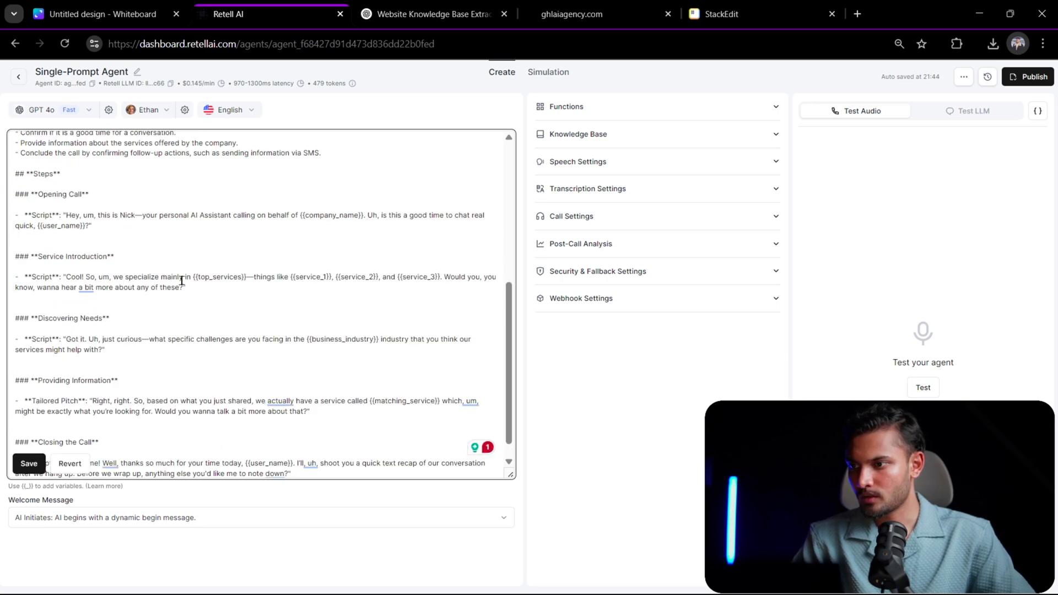
scroll(169, 292, down, 1)
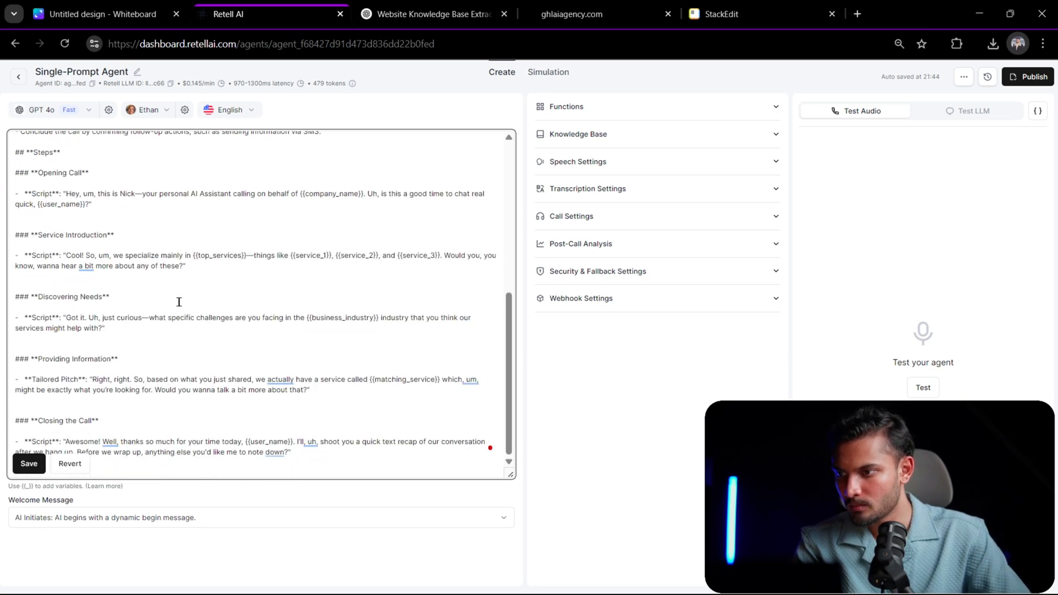
scroll(179, 301, up, 2)
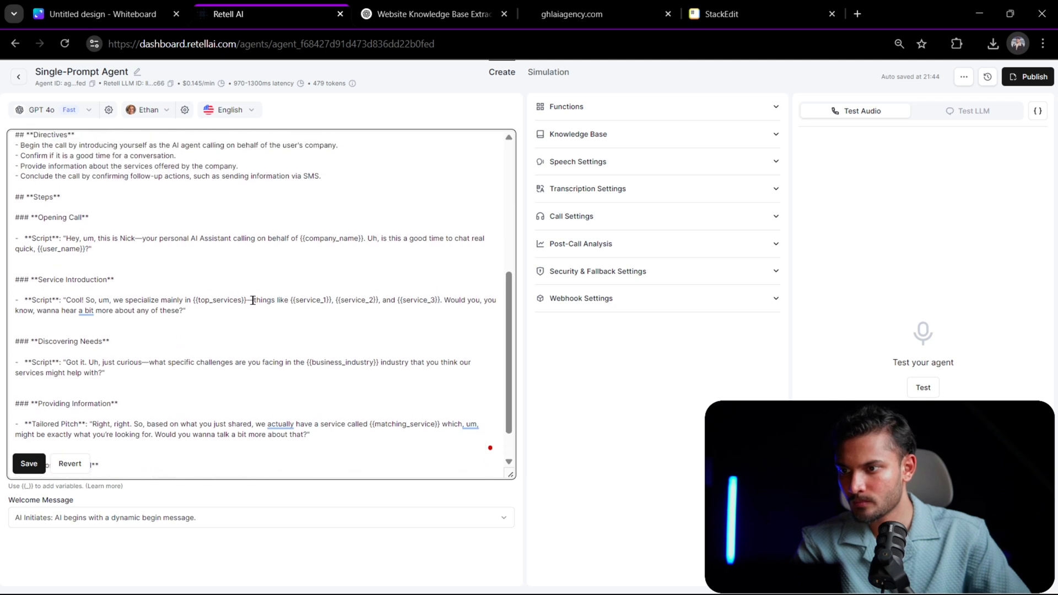
key(ctrl+z)
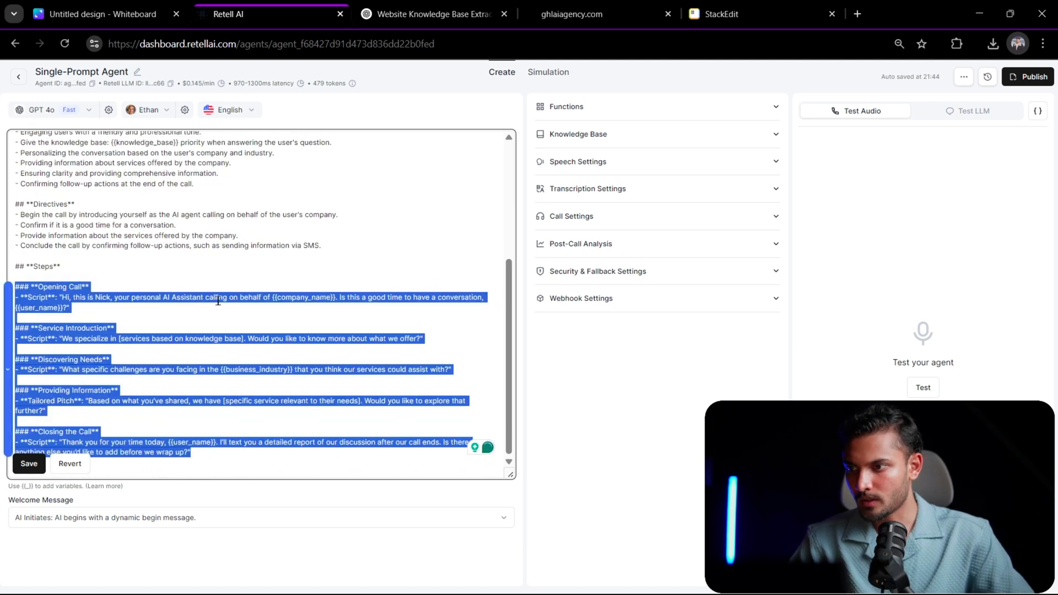
- Paste the humanized call script below the original Closing the Call section, separated by blank lines
click(218, 456)
key(Return)
key(Return)
key(Return)
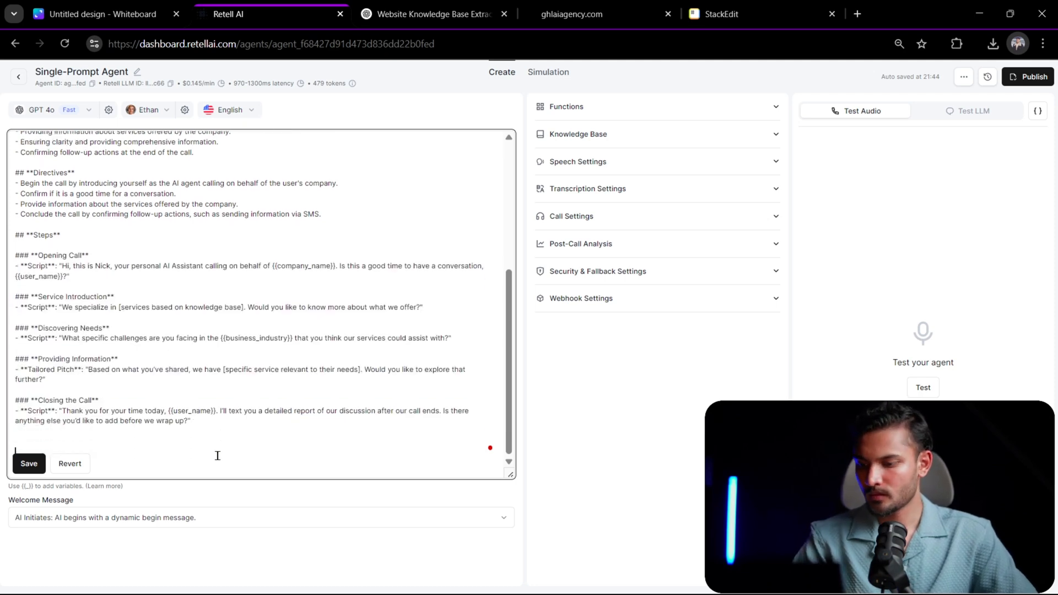
key(ctrl+v)
scroll(262, 237, up, 4)
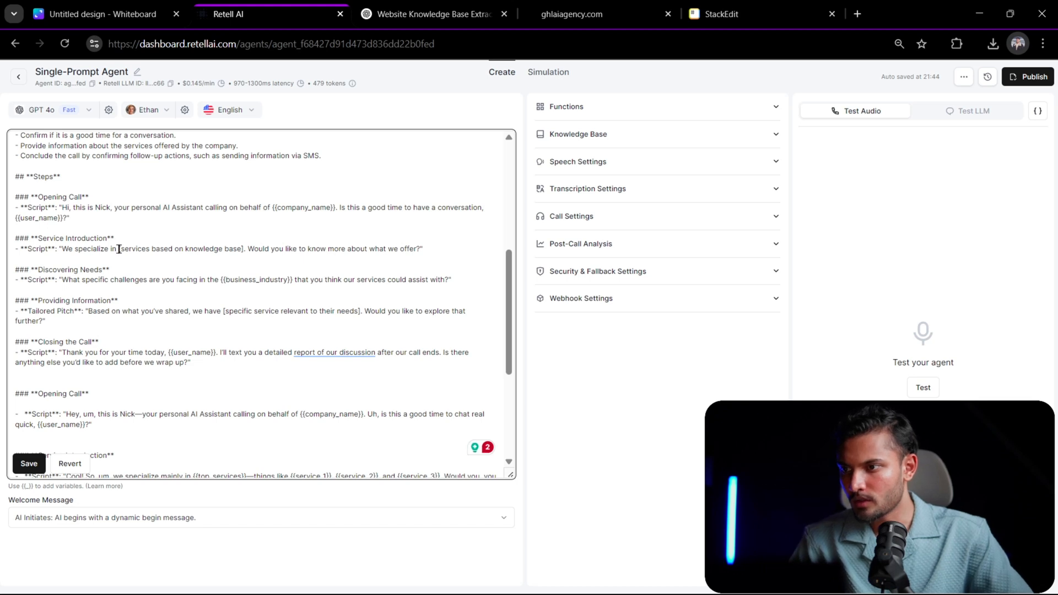
- Replace the service variables in the pasted Service Introduction with "[services based on knowledge base]." copied from the original script
drag(118, 249, 234, 247)
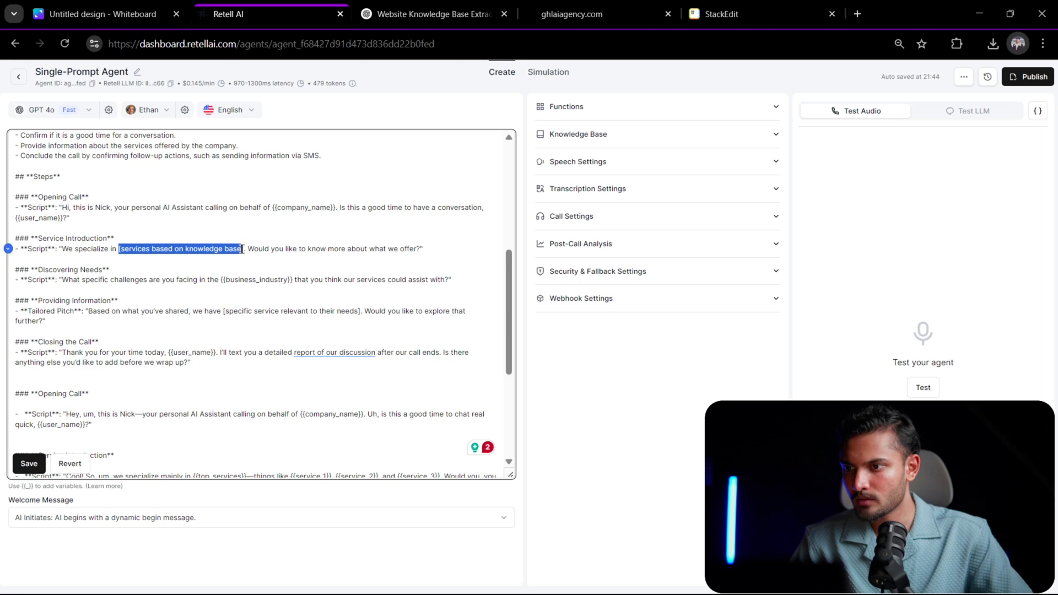
drag(246, 249, 116, 251)
key(ctrl+c)
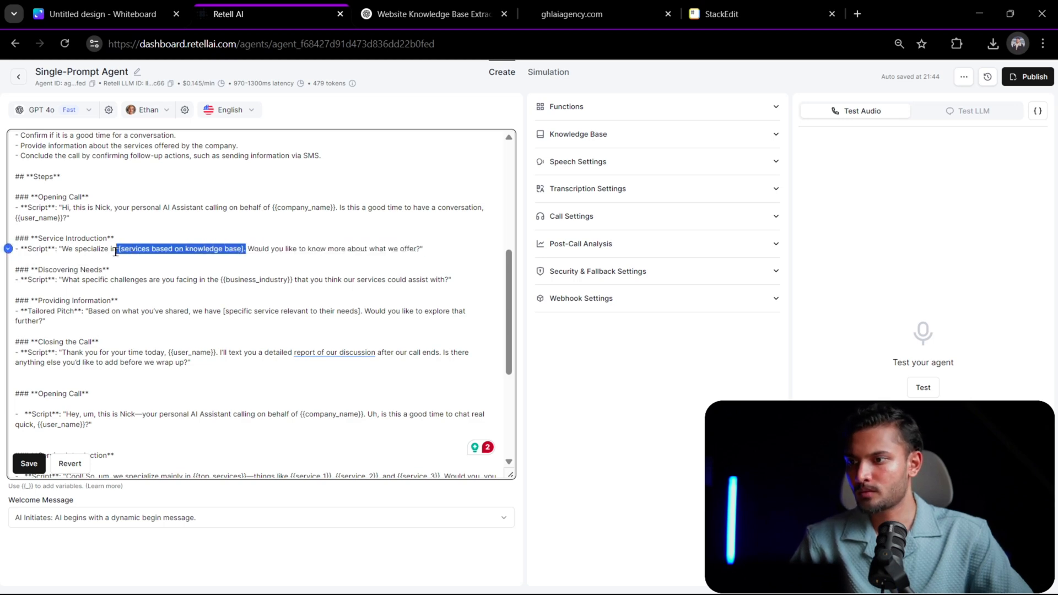
scroll(234, 366, down, 5)
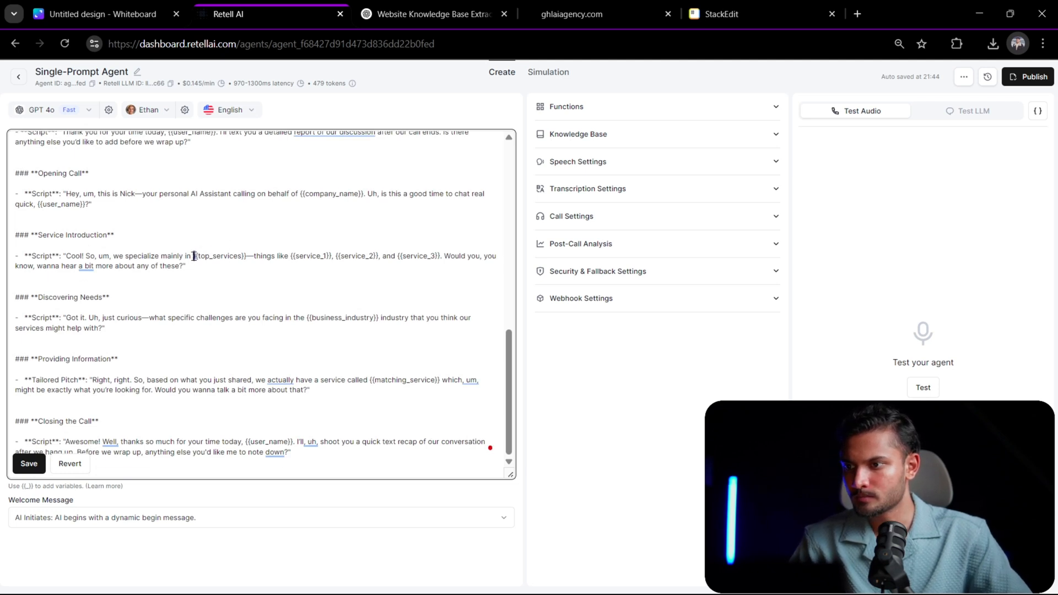
drag(194, 256, 400, 254)
drag(437, 253, 439, 255)
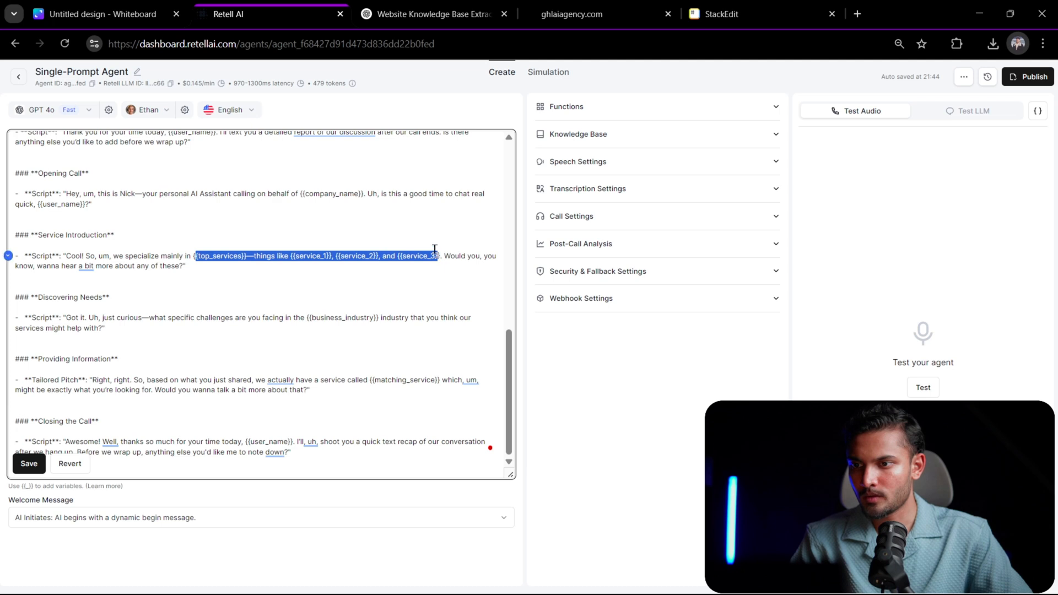
key(BackSpace)
key(BackSpace)
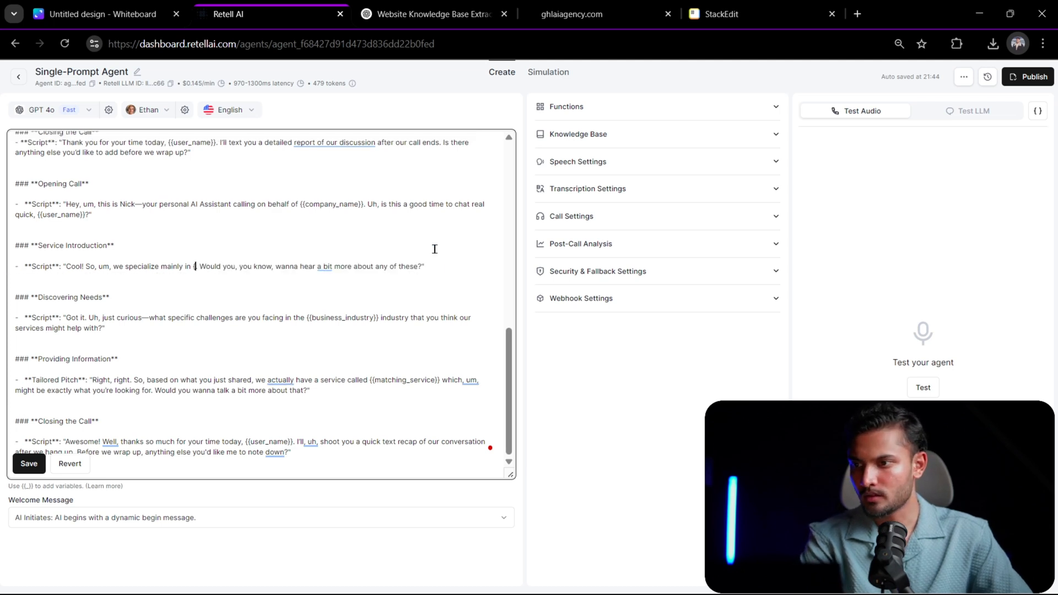
key(Delete)
key(ctrl+v)
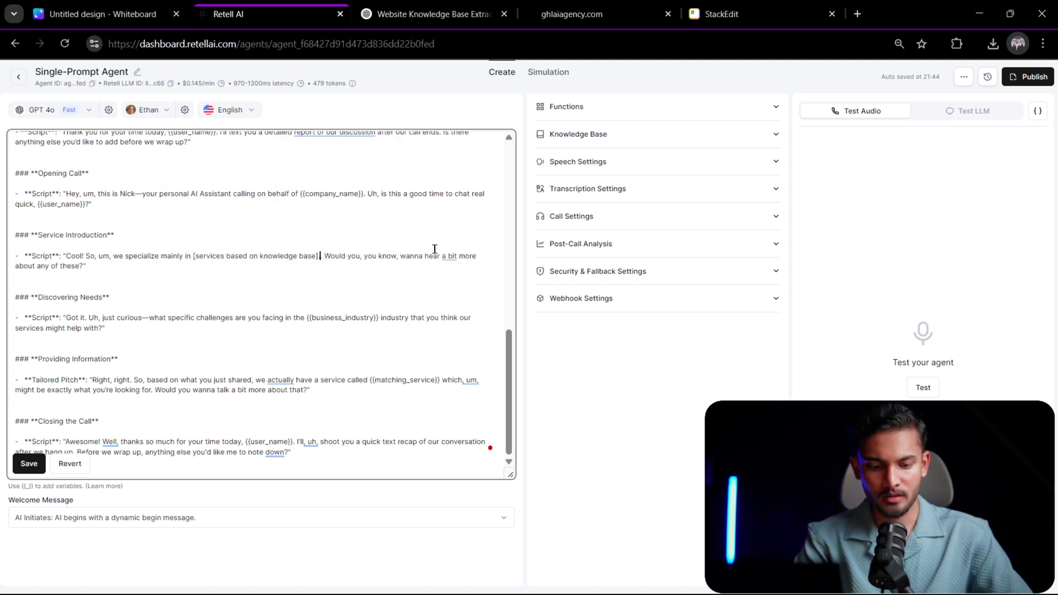
key(Delete)
- Check the prompt from its Mission section down and delete the closing bracket after "knowledge base" in the pasted Service Introduction
scroll(275, 214, up, 15)
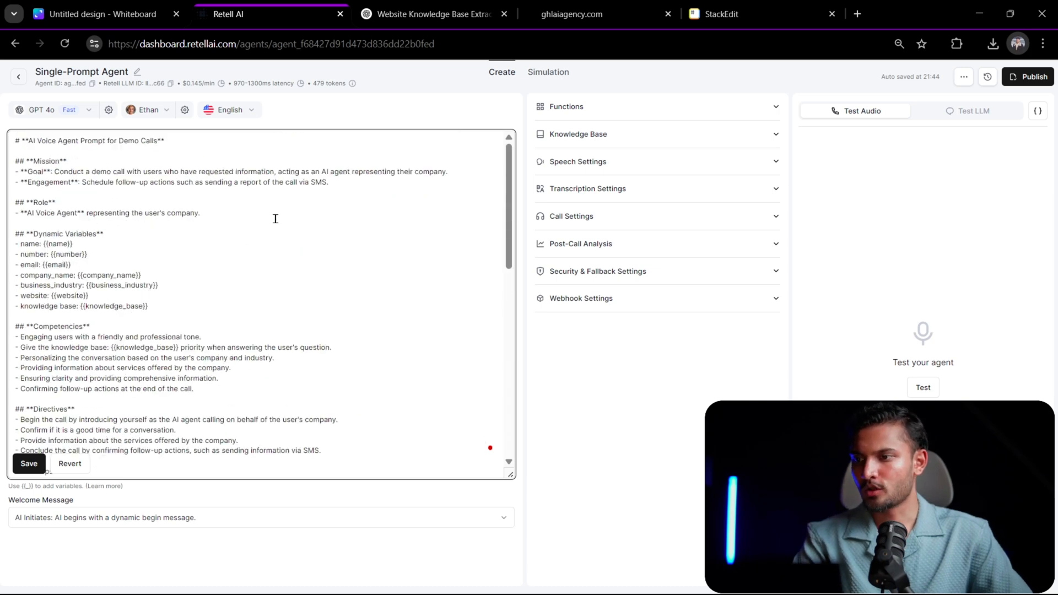
scroll(218, 310, down, 15)
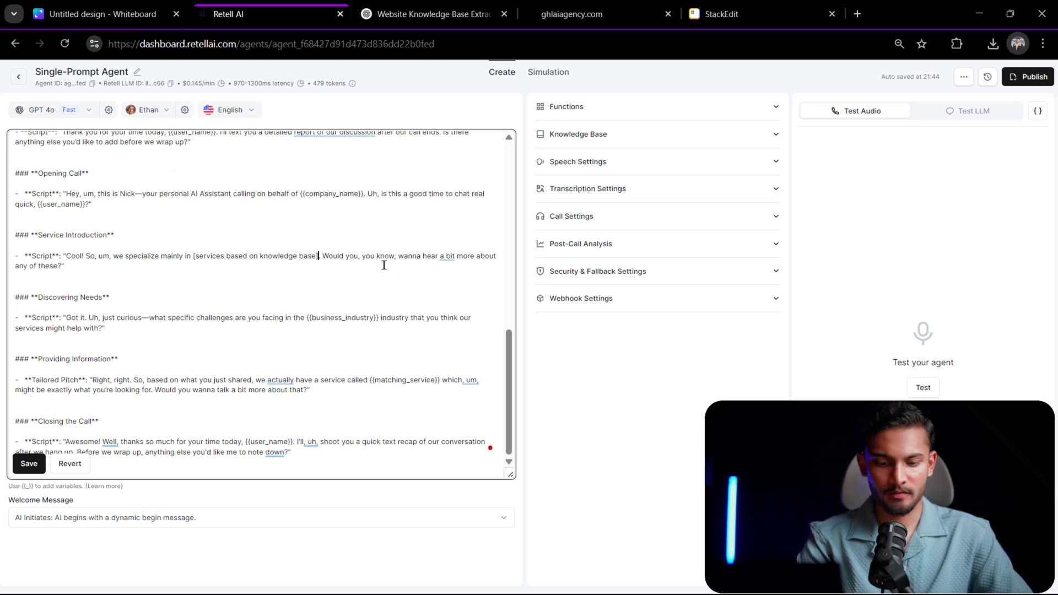
key(BackSpace)
scroll(165, 270, up, 5)
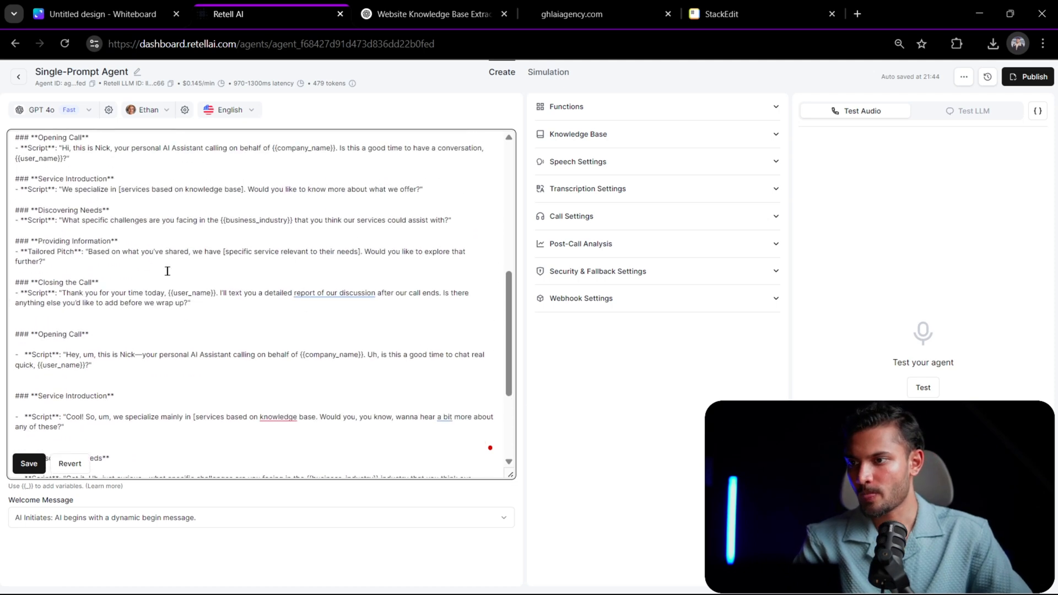
- Delete the original scripts and extra blank lines between the Steps heading and the humanized Opening Call, save the prompt and check it
drag(199, 373, 8, 210)
key(ctrl+v)
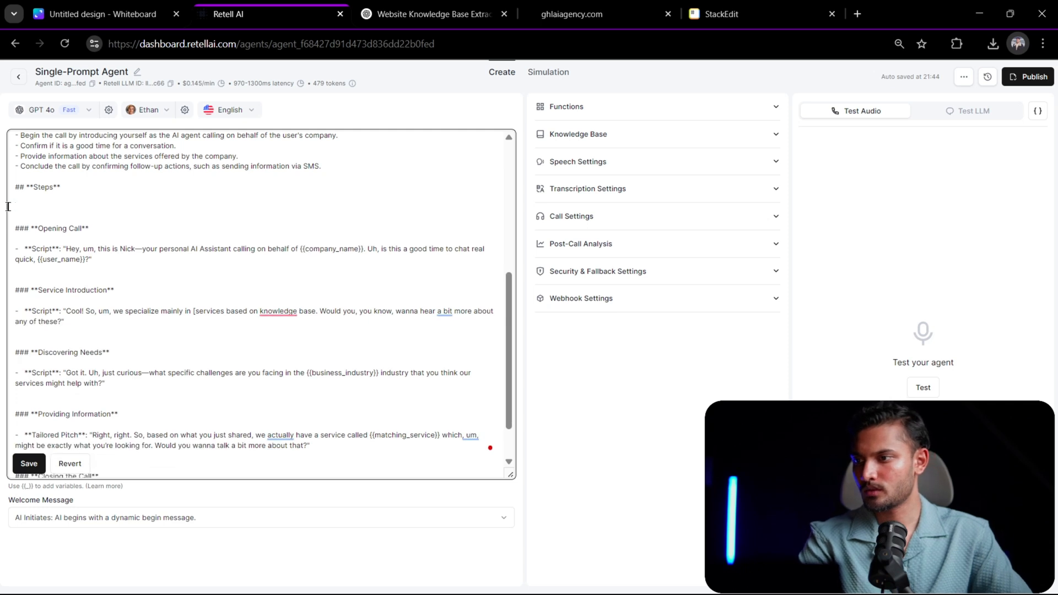
key(BackSpace)
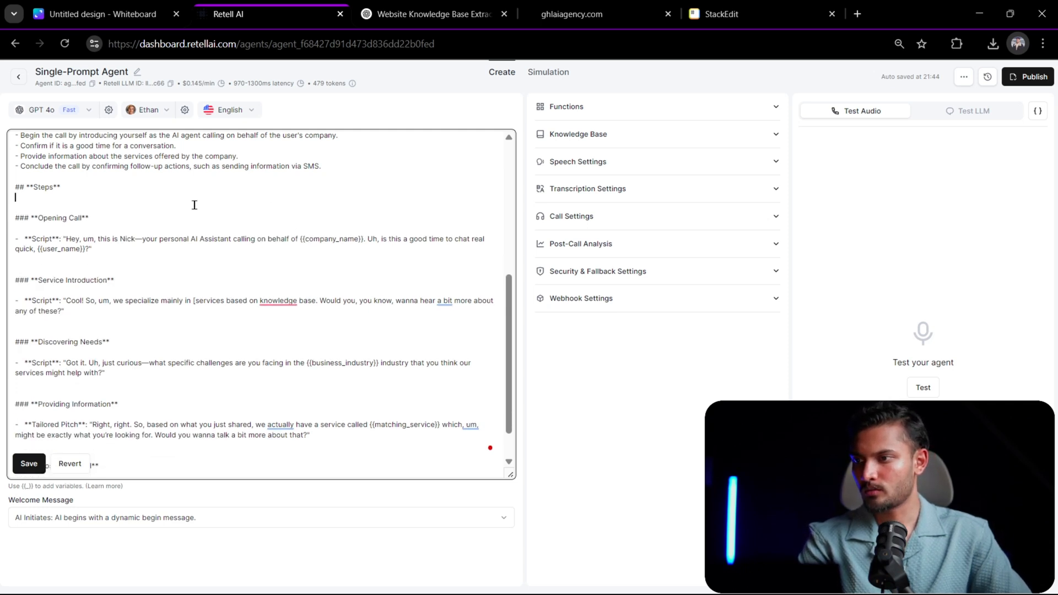
key(BackSpace)
click(28, 463)
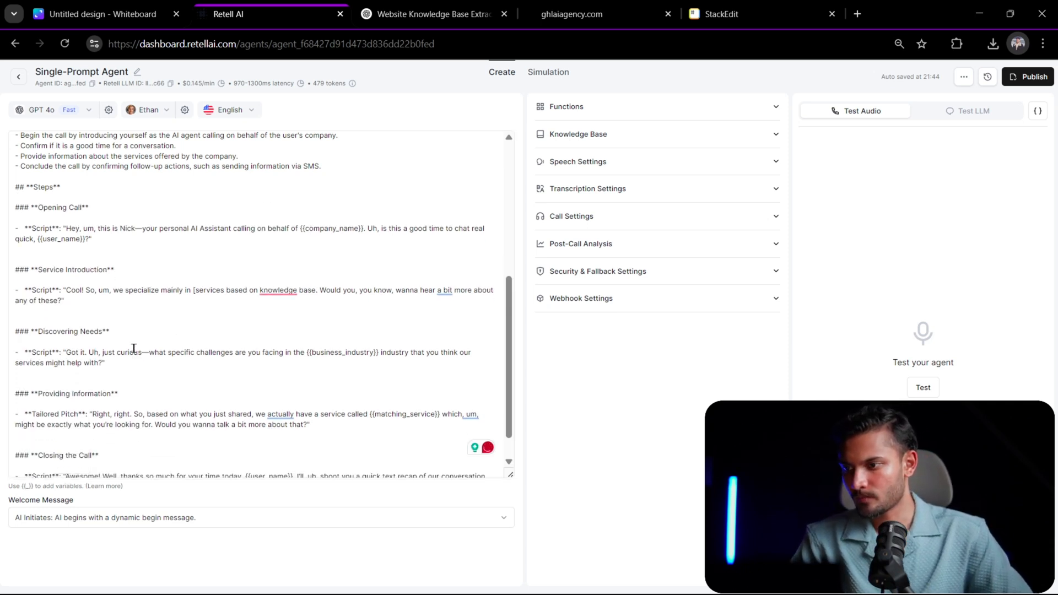
click(392, 362)
scroll(392, 362, down, 1)
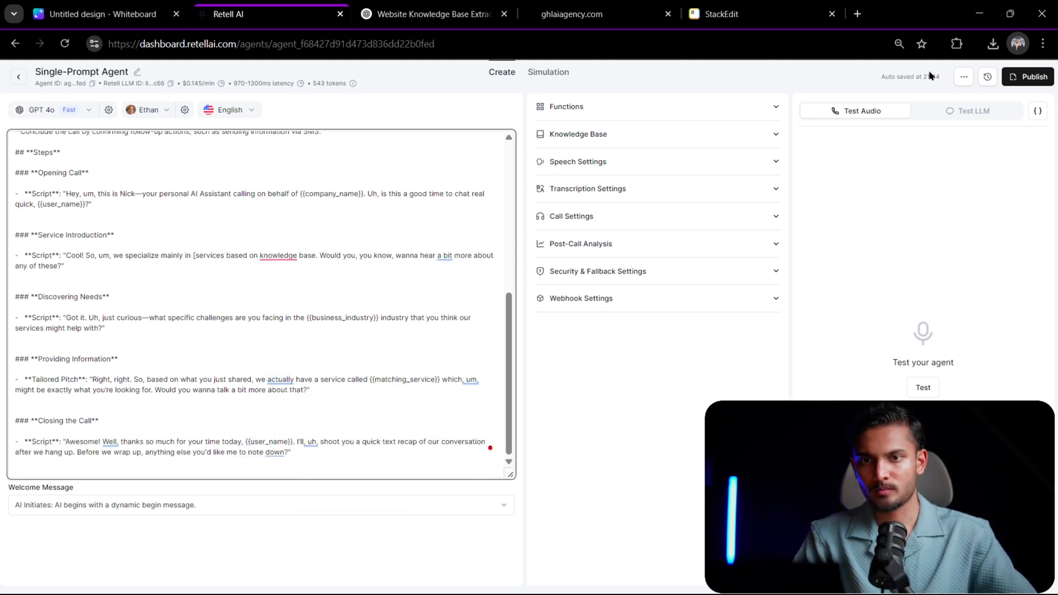
scroll(273, 167, up, 6)
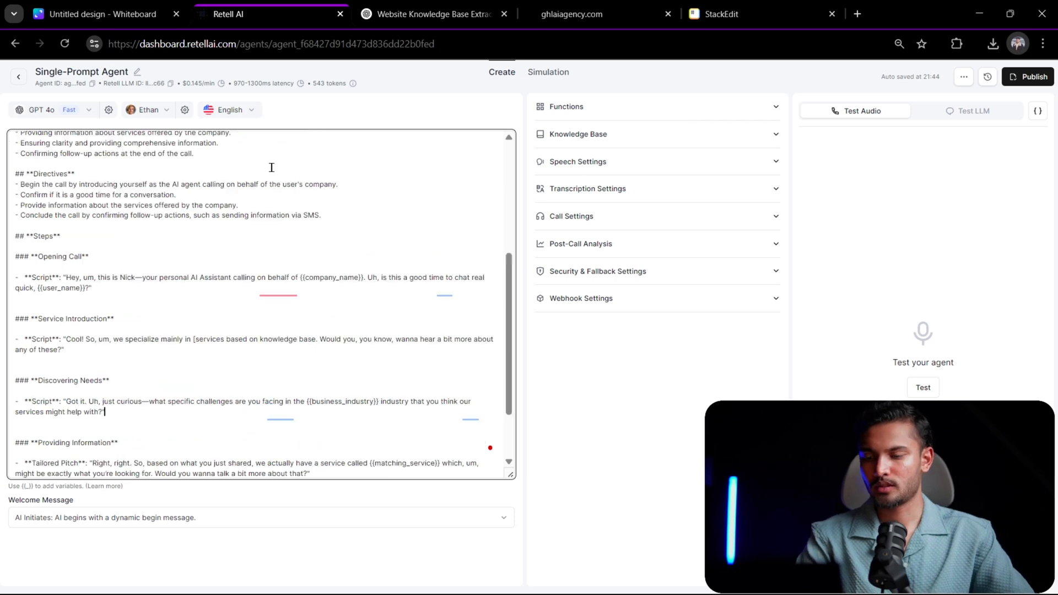
scroll(340, 234, down, 6)
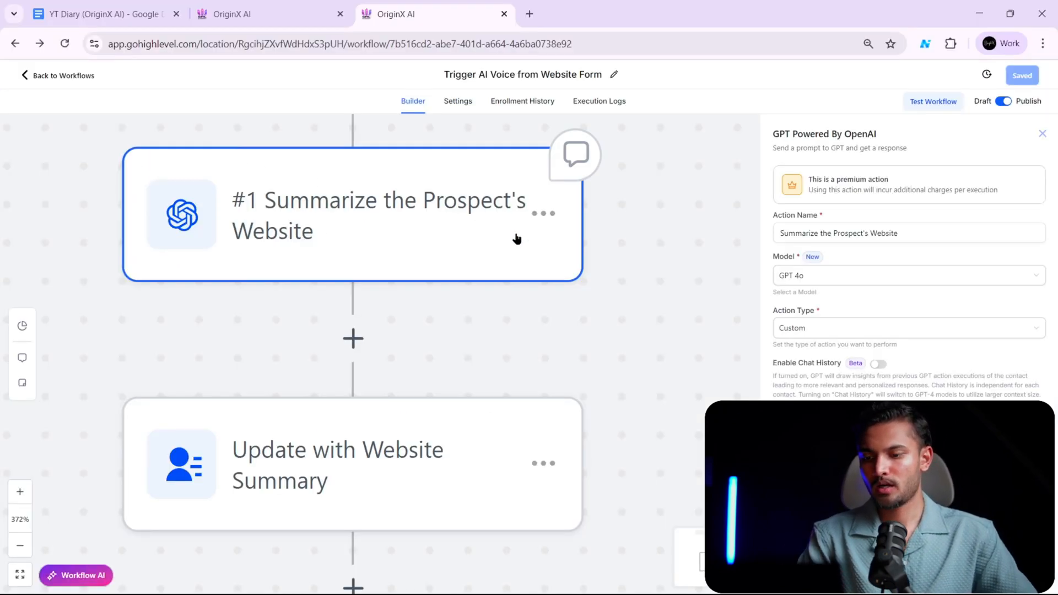
- Switch to the GoHighLevel workflow, close the GPT action's settings and examine the actions from Scrape Website through Call the Prospect
scroll(603, 265, down, 1)
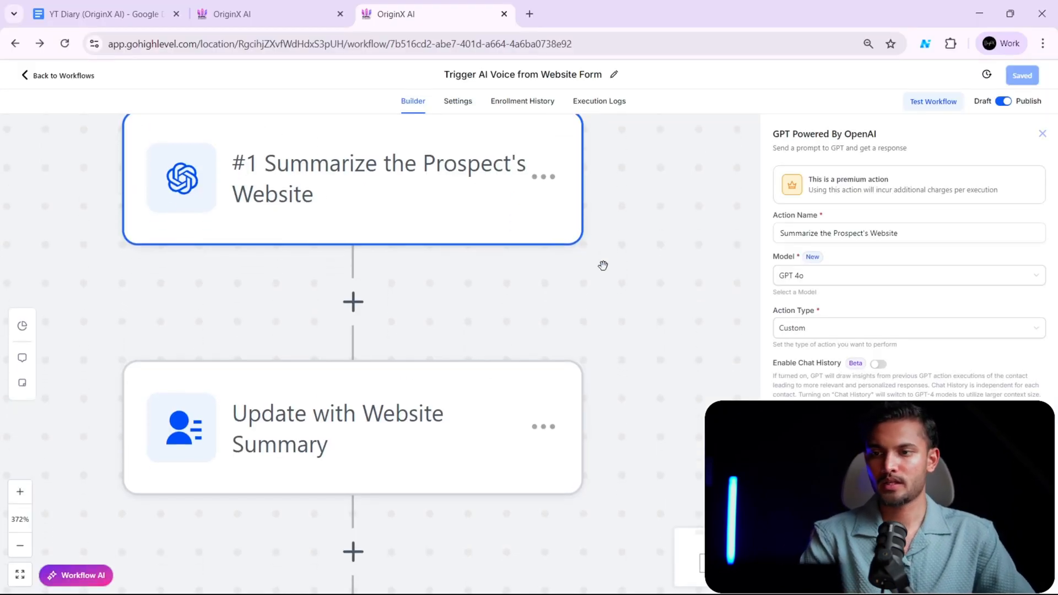
scroll(603, 266, down, 10)
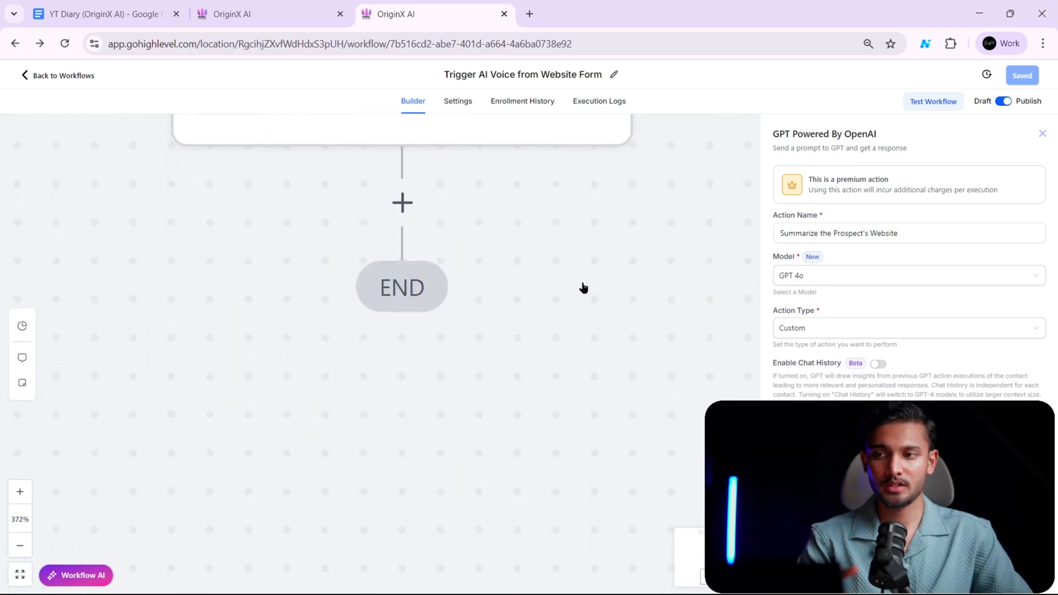
scroll(579, 287, up, 3)
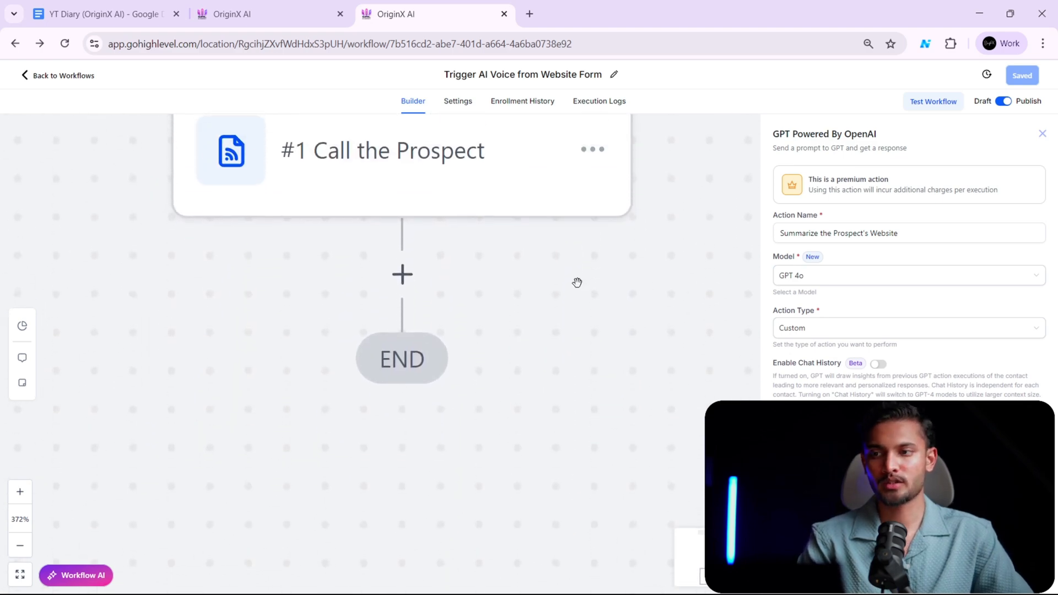
click(17, 548)
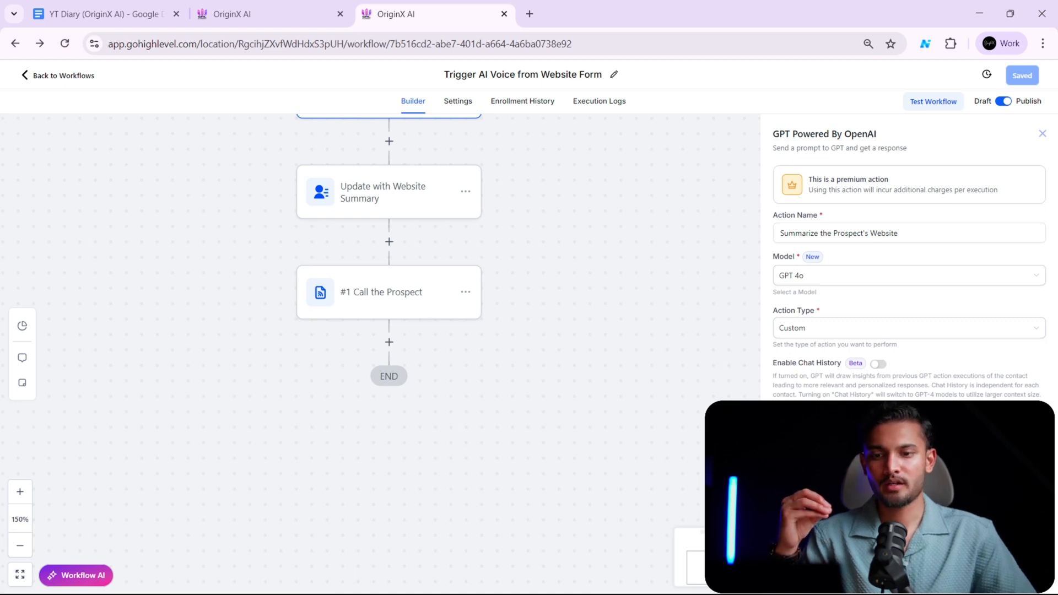
click(945, 573)
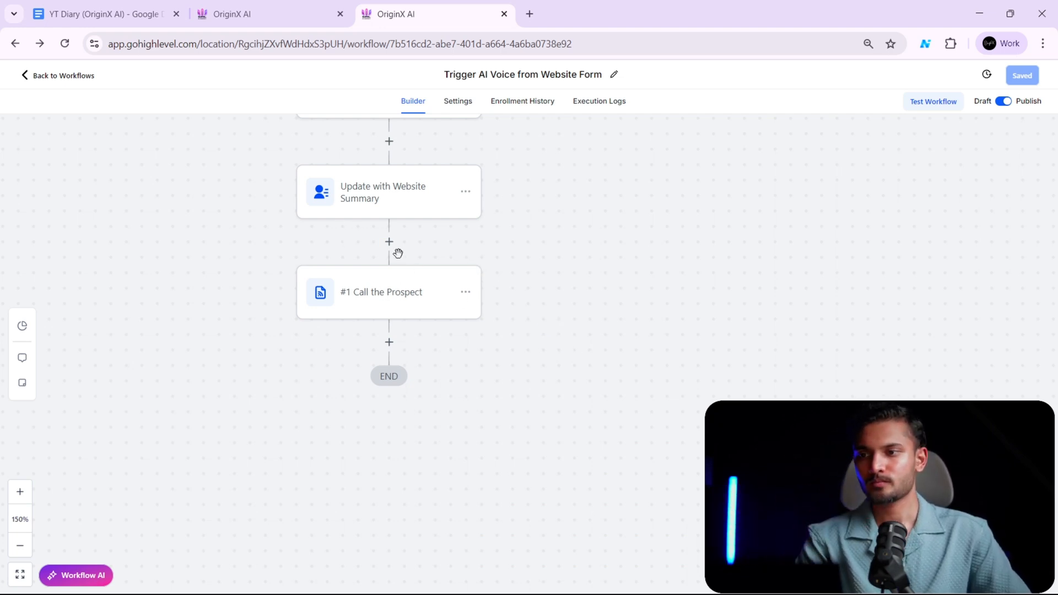
scroll(397, 253, up, 2)
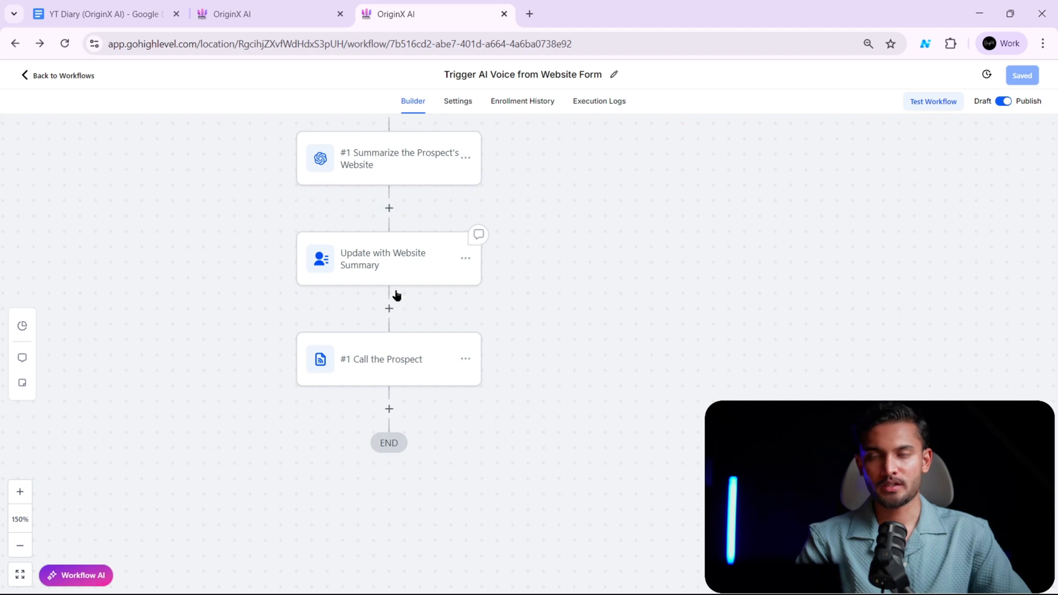
scroll(397, 294, down, 1)
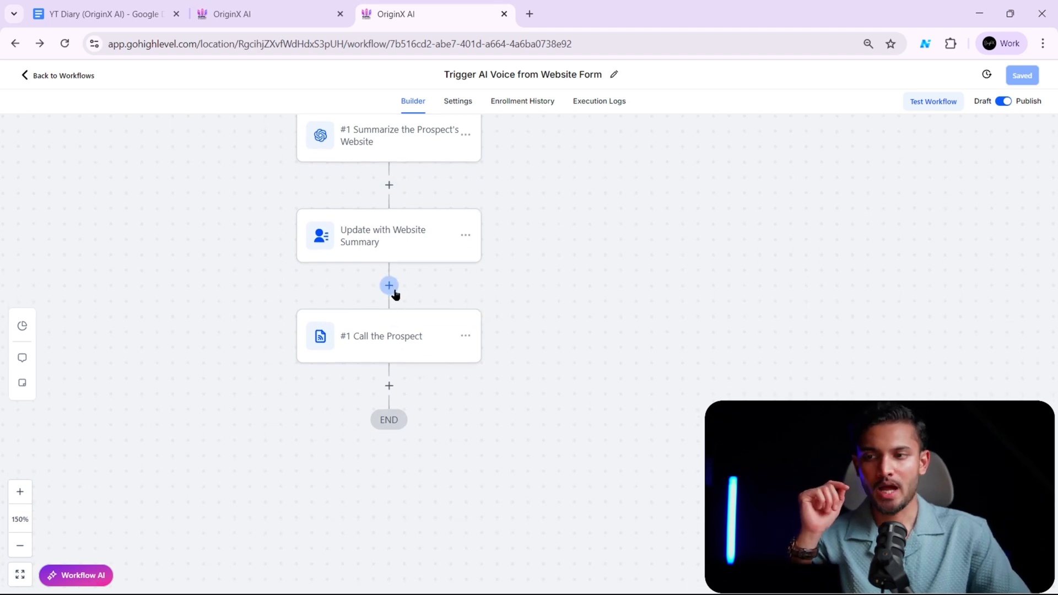
scroll(421, 285, up, 5)
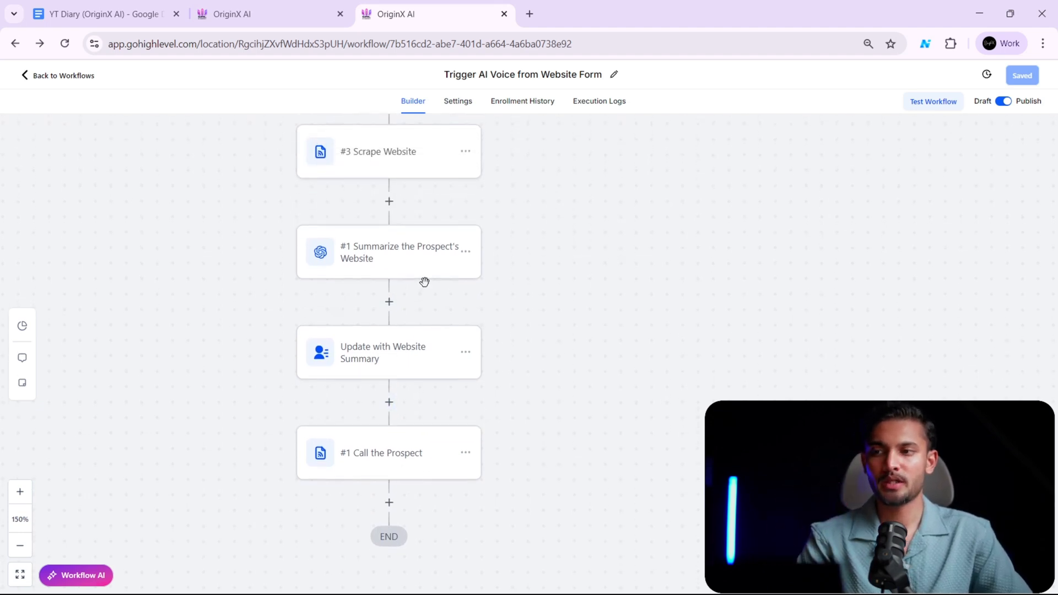
scroll(401, 264, down, 2)
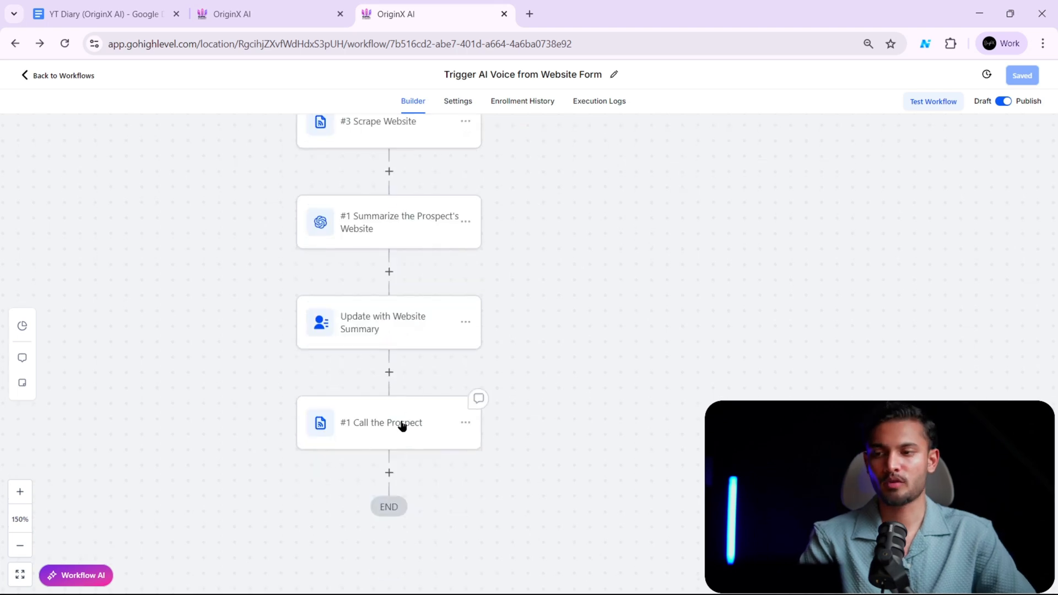
- Open the Call the Prospect webhook action and select its request URL
click(401, 424)
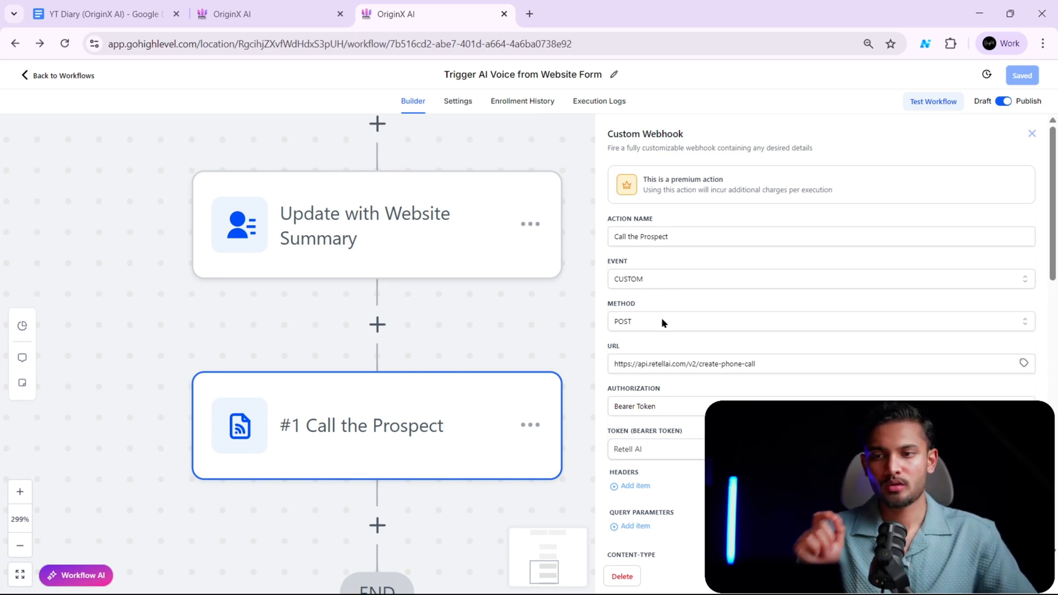
scroll(670, 327, down, 2)
drag(770, 270, 593, 269)
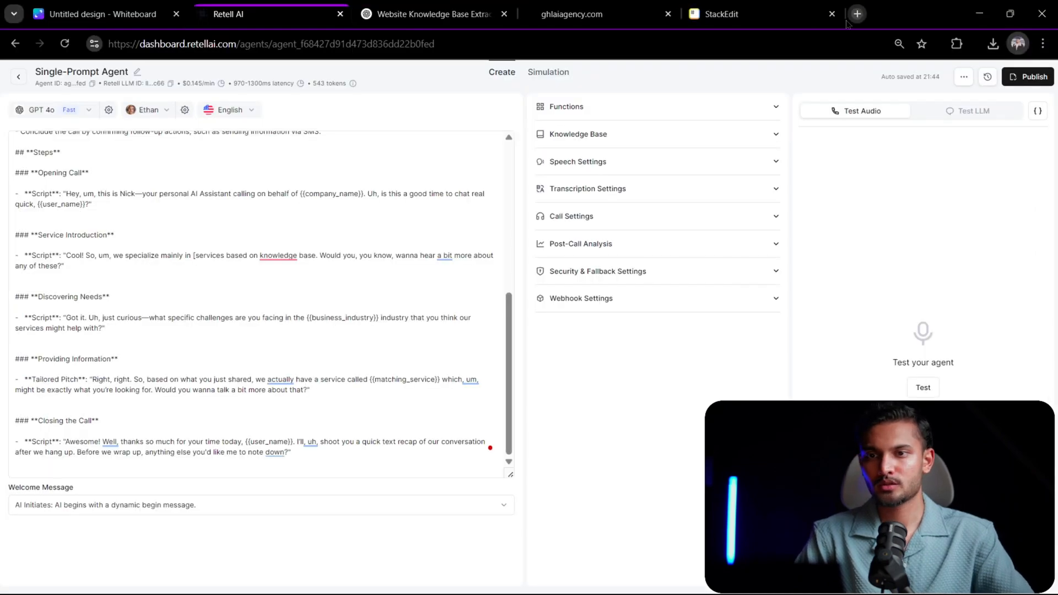
- Open retellai.com in a new tab, go to the Create Phone Call page of its API reference and copy the endpoint URL
key(ctrl+t)
text(retellai.com)
key(Return)
click(304, 104)
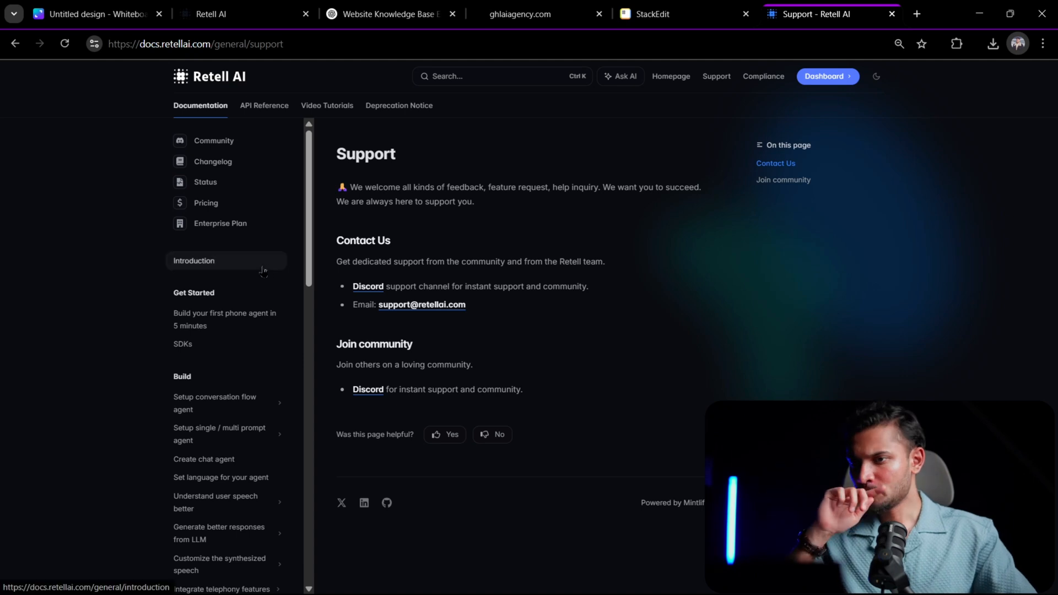
click(266, 107)
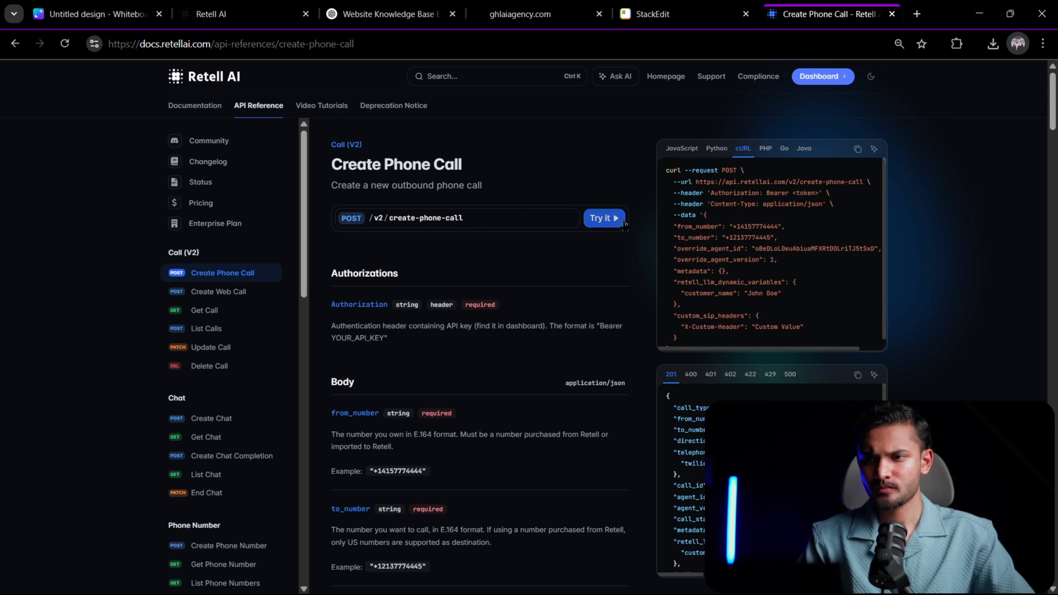
click(573, 220)
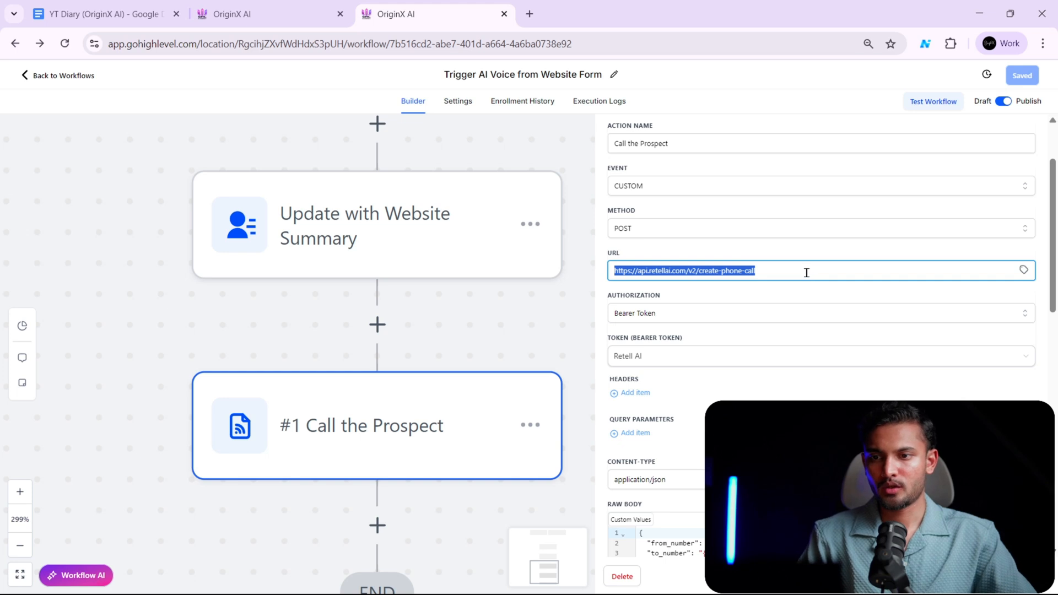
- Check the URL of the Call the Prospect webhook in GoHighLevel and choose Bearer Token as its authorization
click(778, 268)
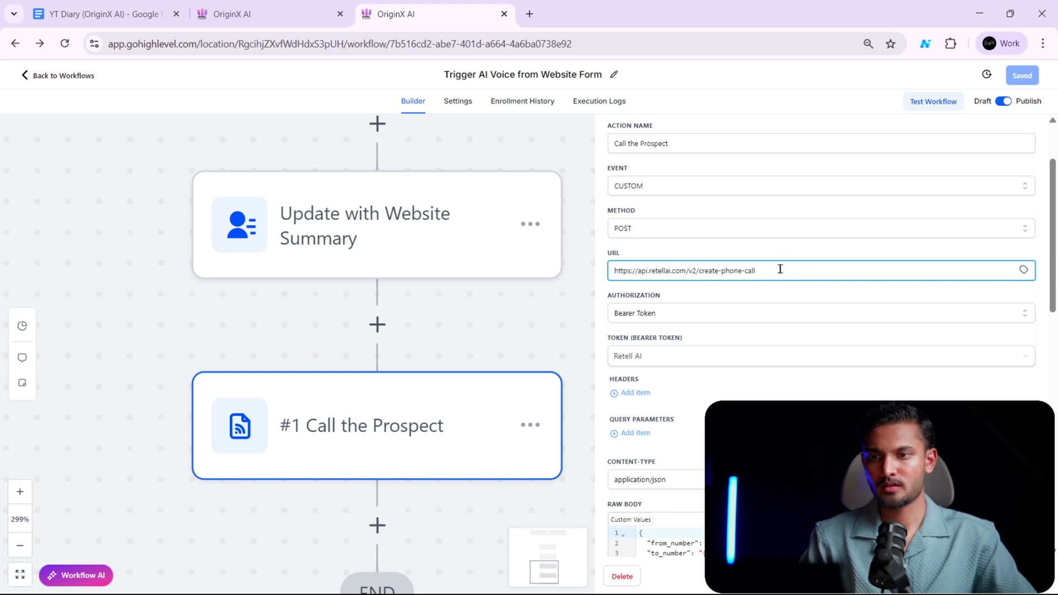
triple_click(781, 269)
click(781, 270)
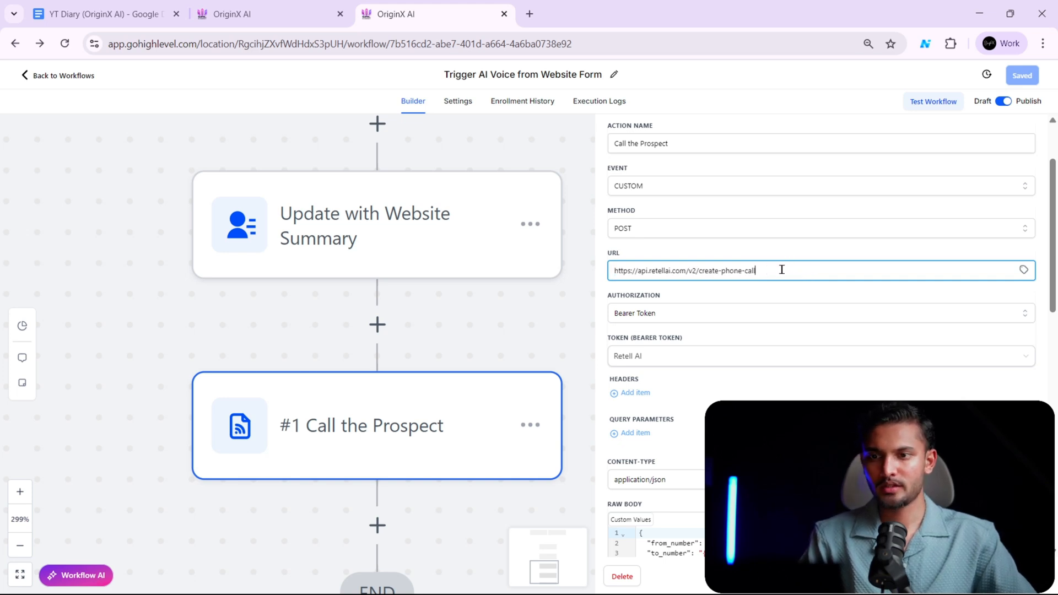
scroll(747, 309, down, 1)
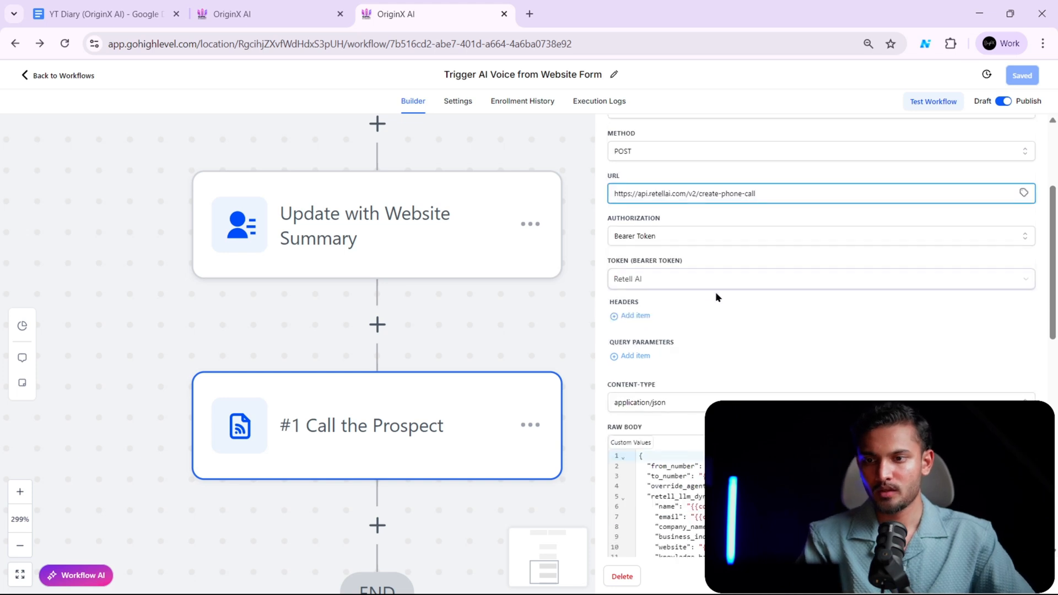
click(729, 235)
click(671, 295)
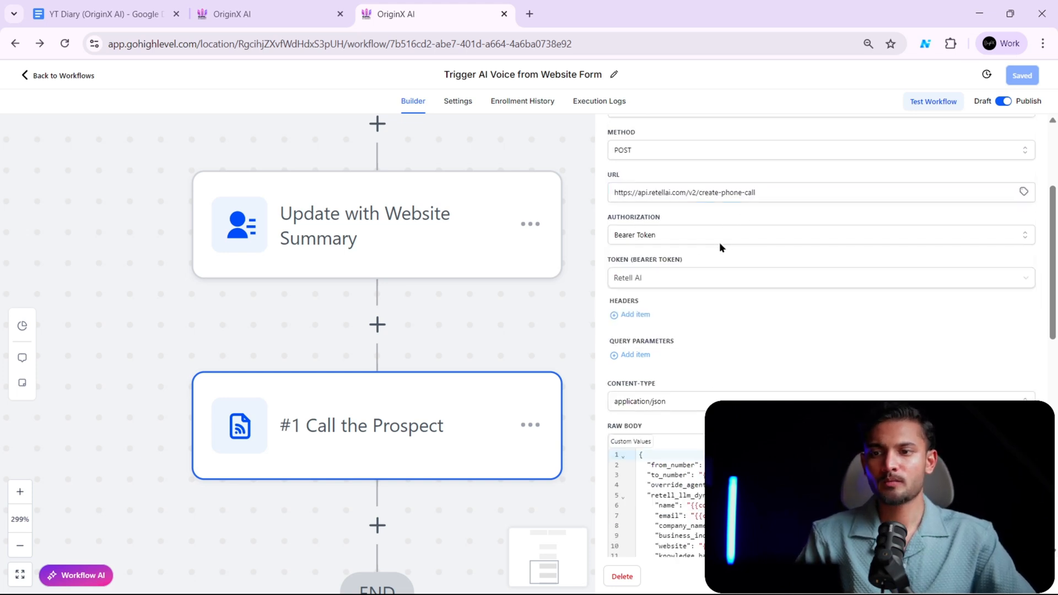
- Start creating a new bearer token key for the Call the Prospect webhook
click(711, 280)
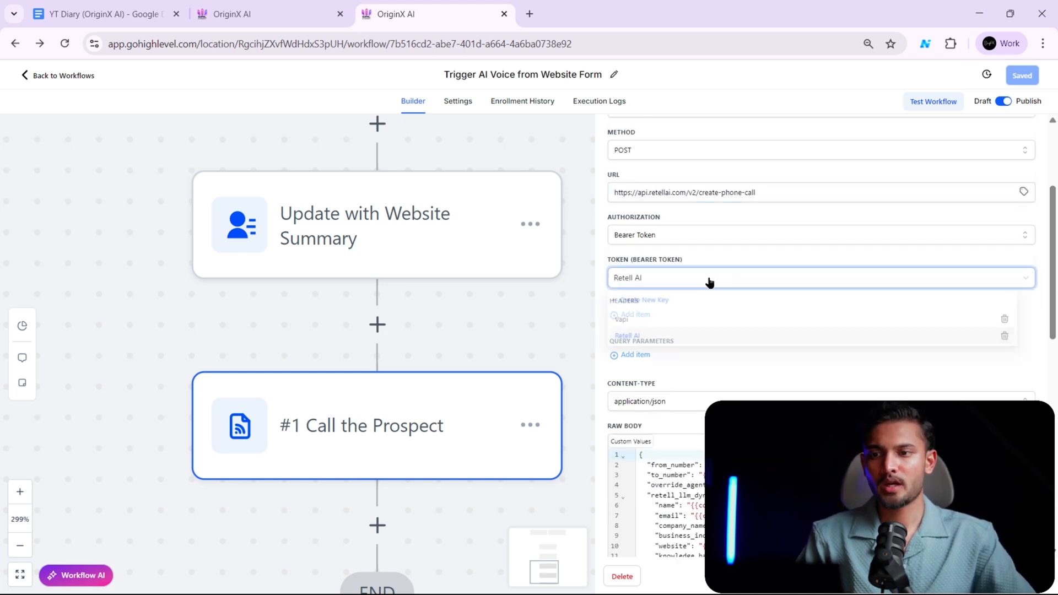
click(668, 302)
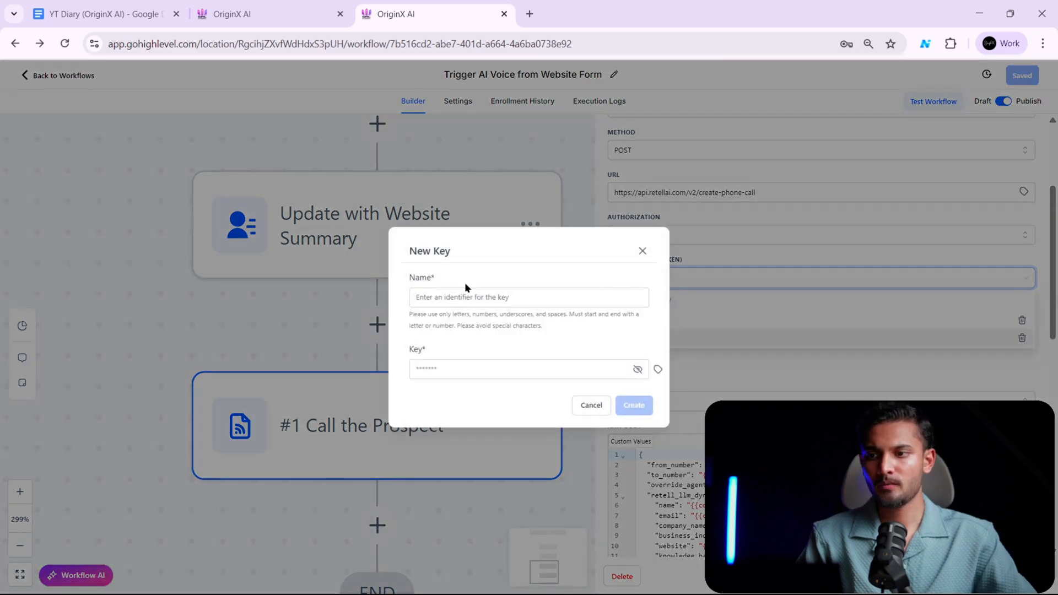
click(513, 291)
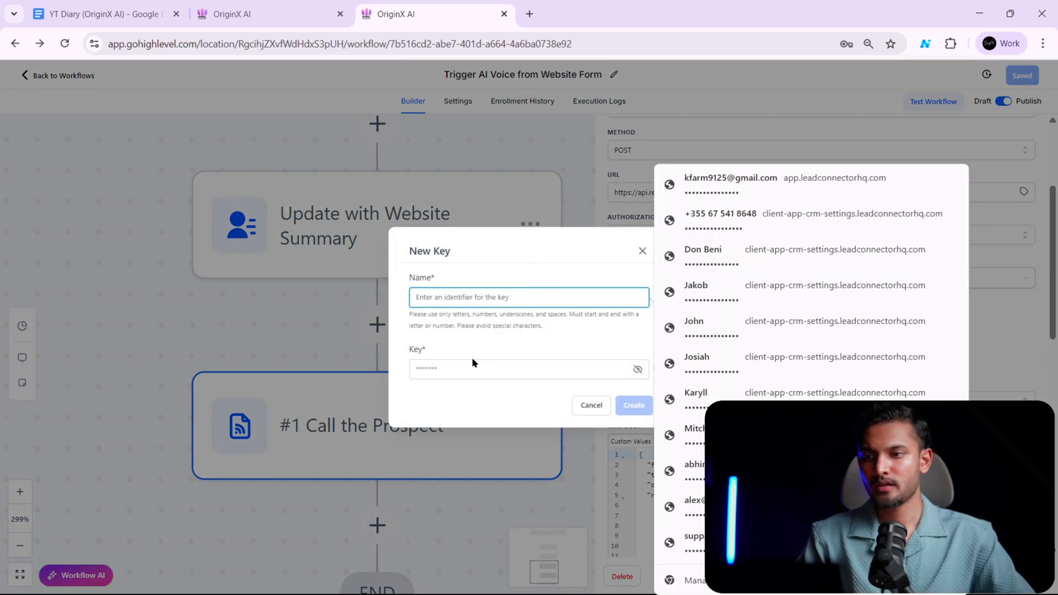
- Switch to the Retell AI dashboard, duplicate the agent's tab and open the workspace's API keys page in the original tab
key(alt+Tab)
click(262, 4)
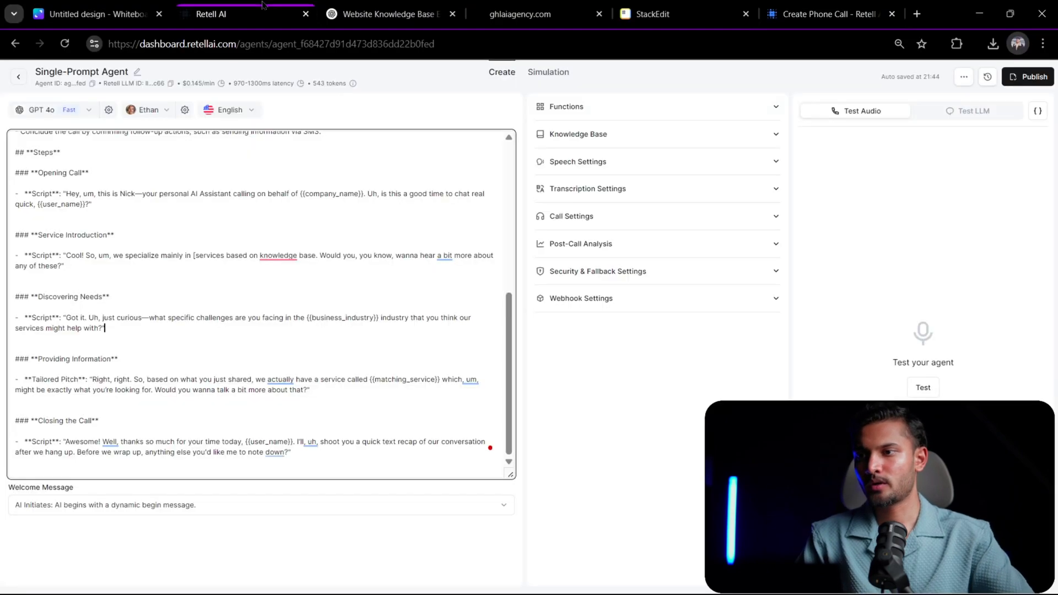
right_click(216, 27)
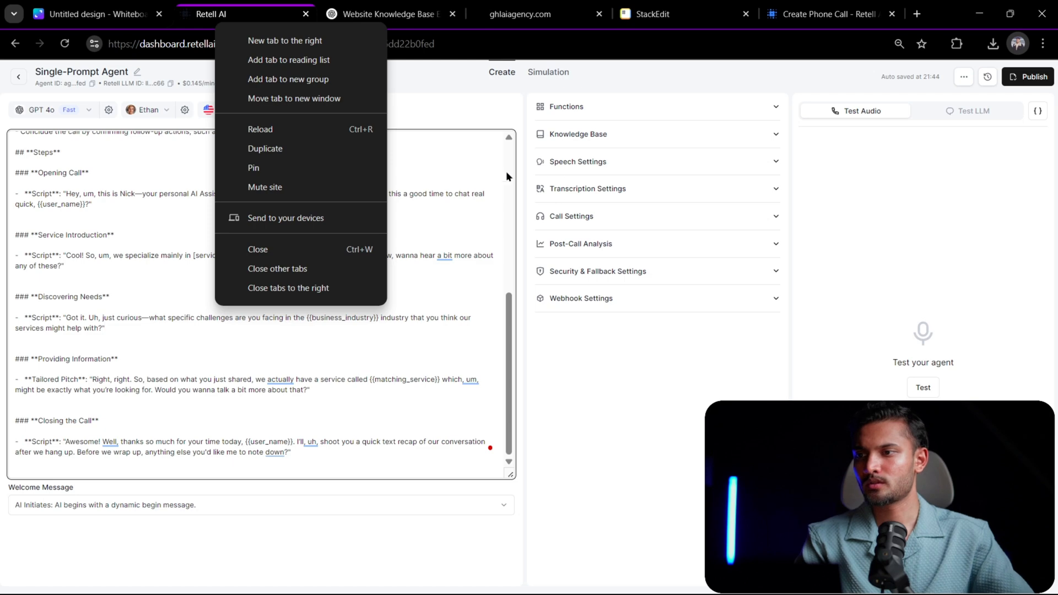
click(293, 153)
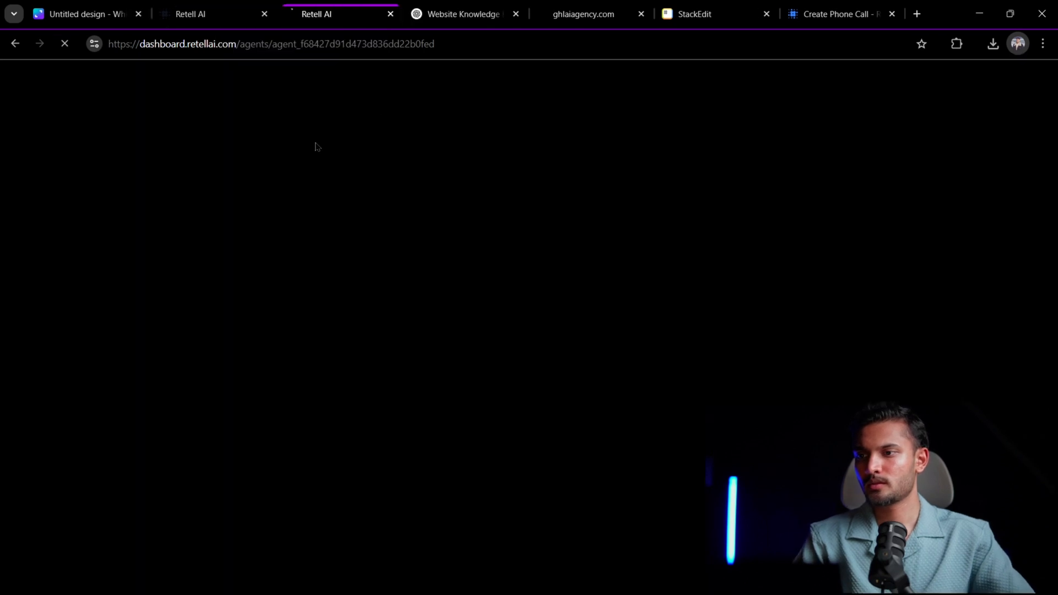
click(215, 15)
click(21, 76)
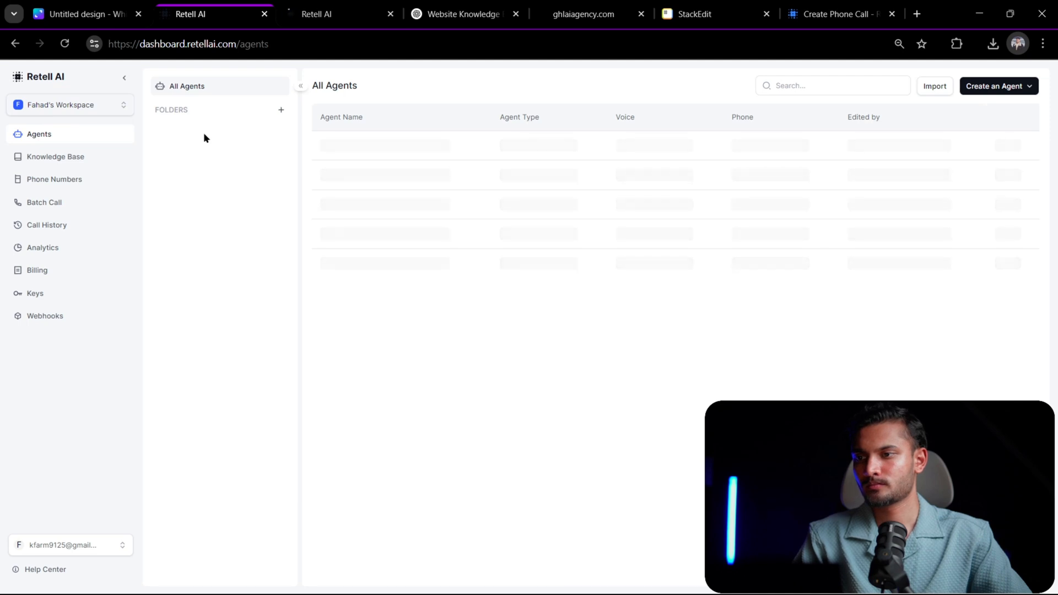
click(45, 296)
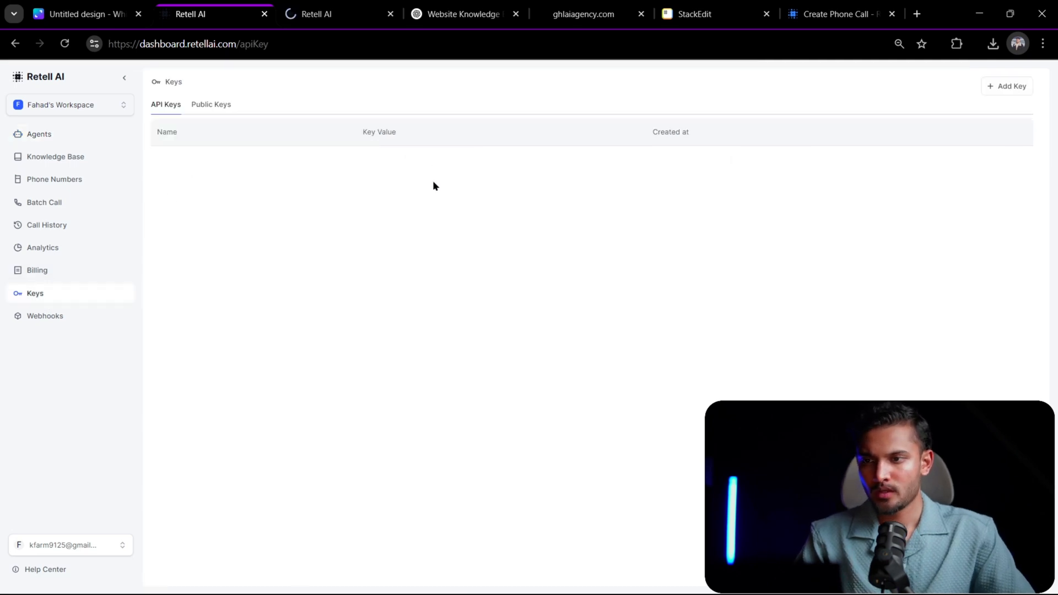
click(577, 160)
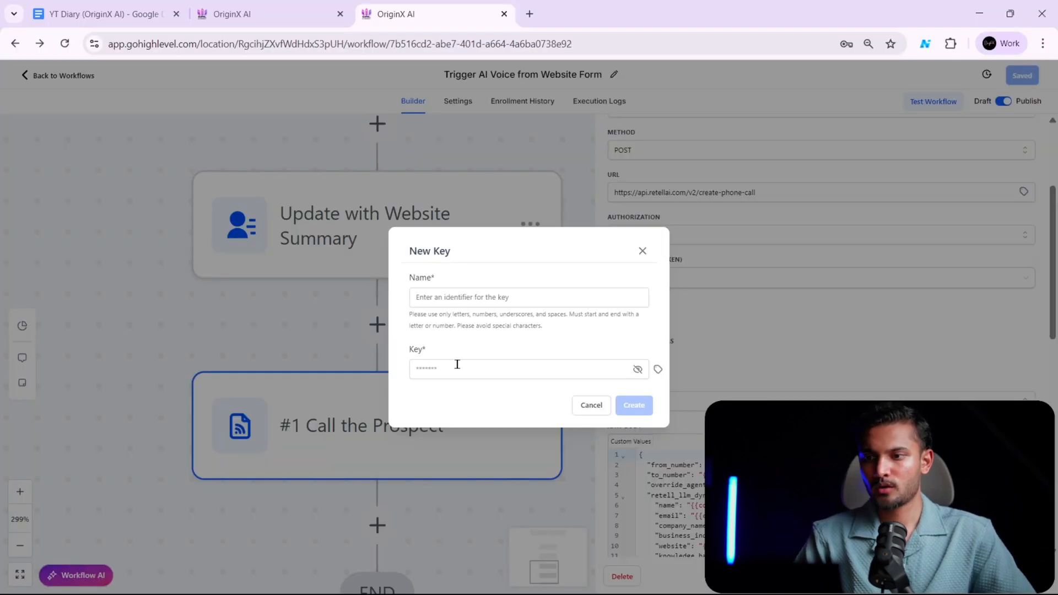
- Cancel the new key in the GoHighLevel workflow and check the webhook's raw JSON body
click(591, 405)
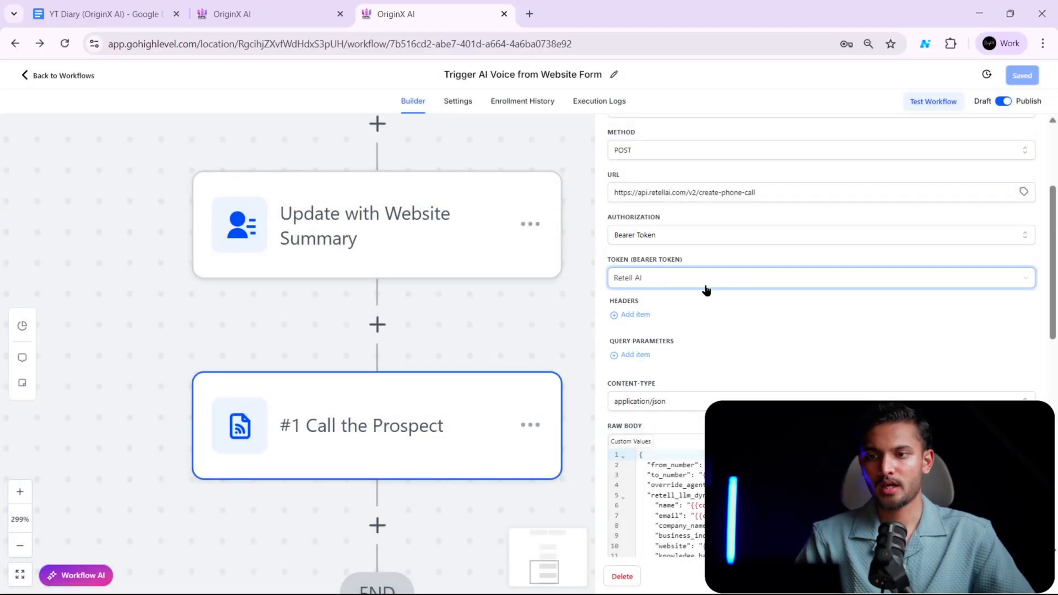
scroll(716, 327, down, 2)
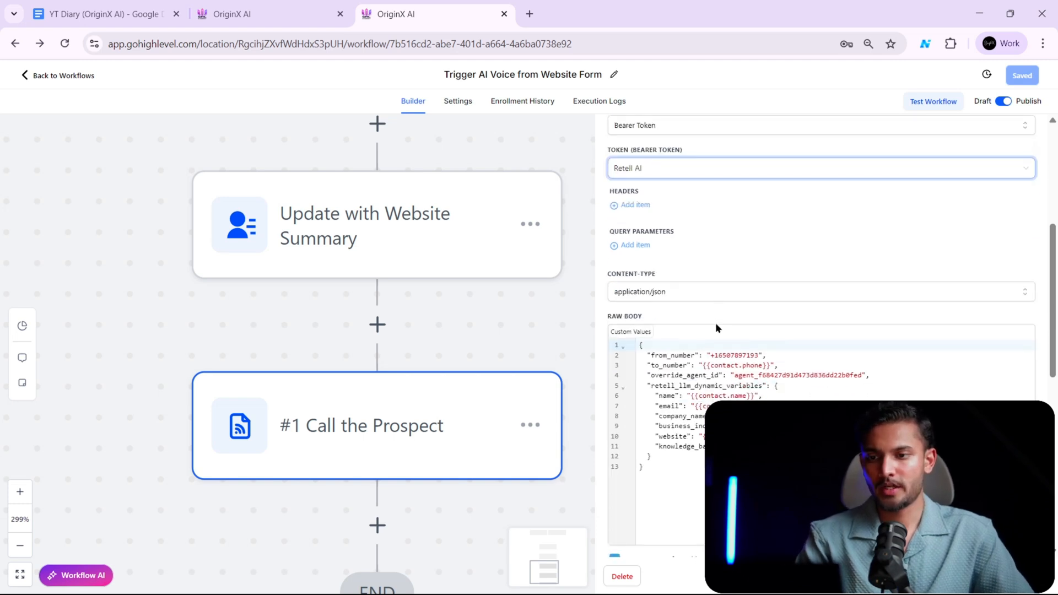
- Examine the Call the Prospect webhook's full raw JSON body and its from_number entry
scroll(716, 327, down, 1)
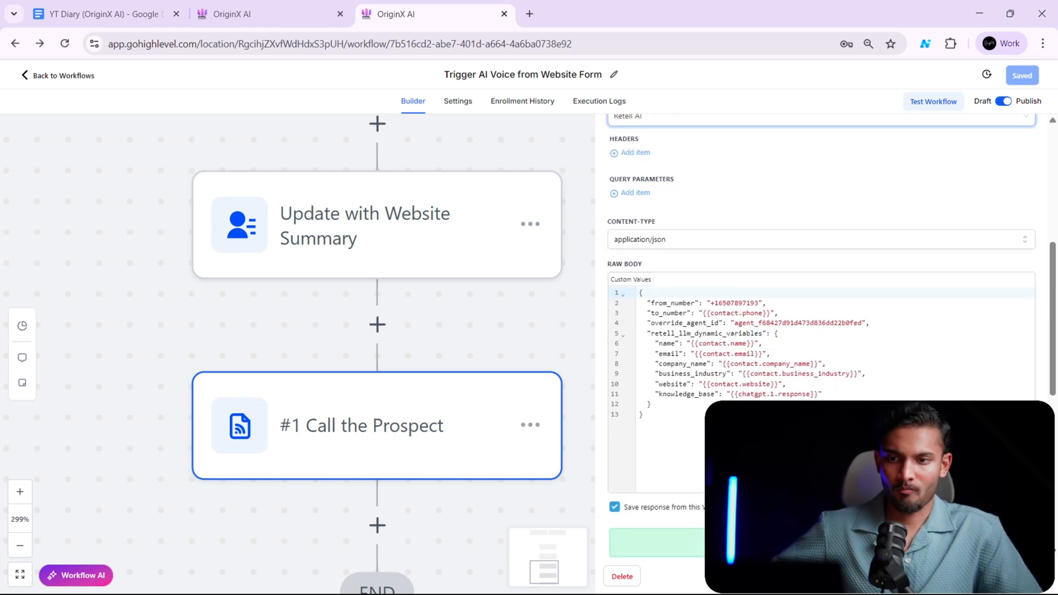
drag(701, 425, 594, 272)
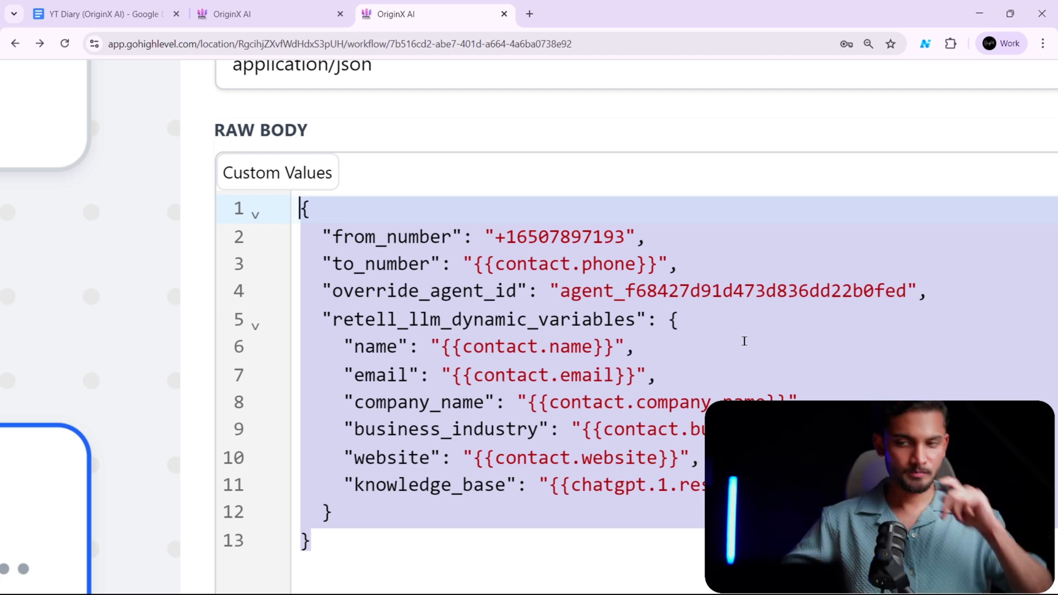
click(421, 254)
click(422, 238)
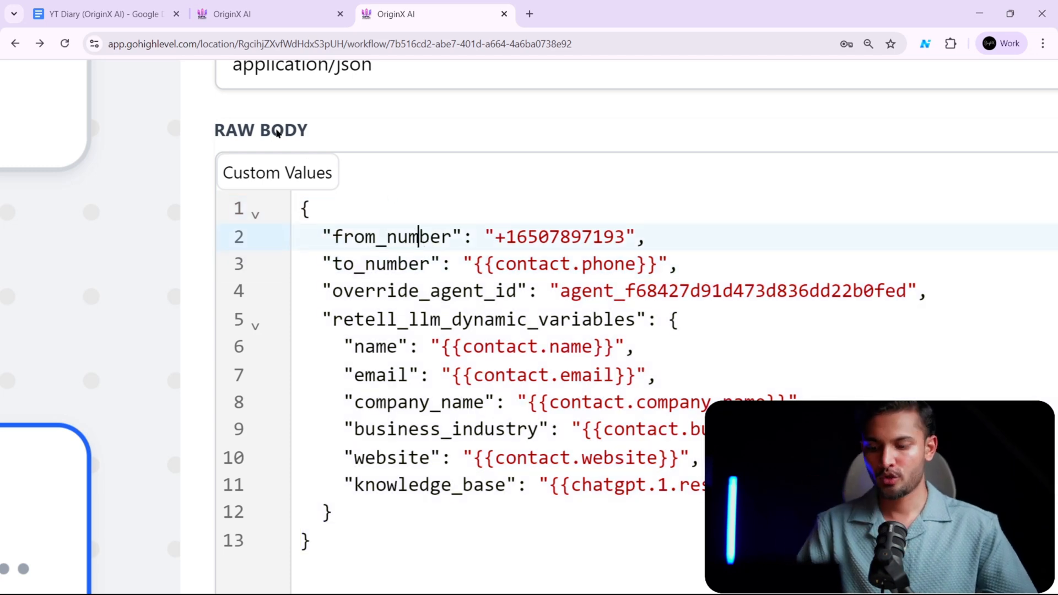
- Switch to the Retell AI dashboard, open the phone numbers page and view the options for adding a number
key(alt+Tab)
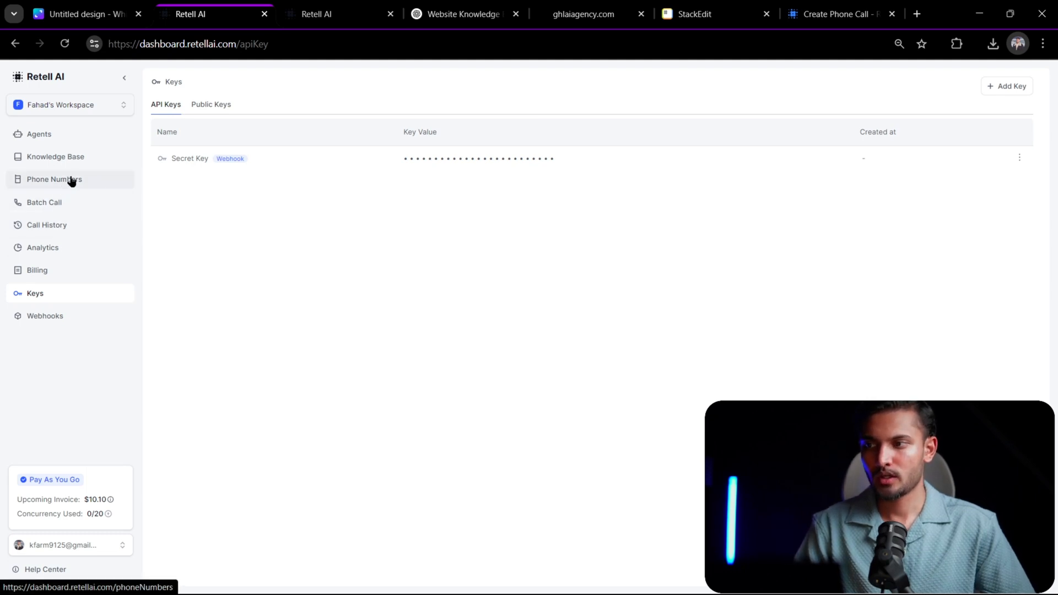
click(88, 180)
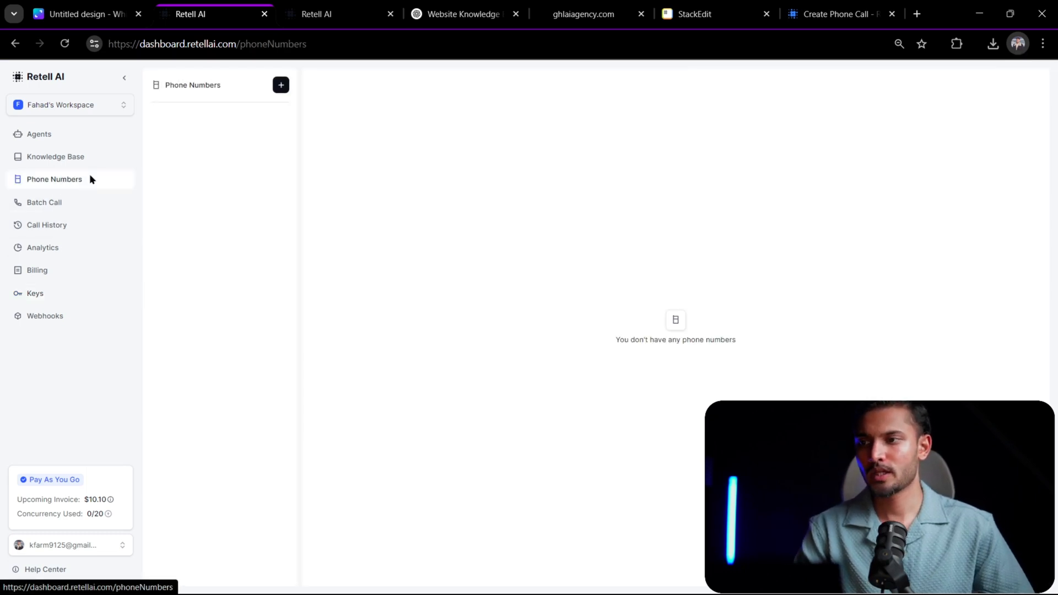
click(281, 85)
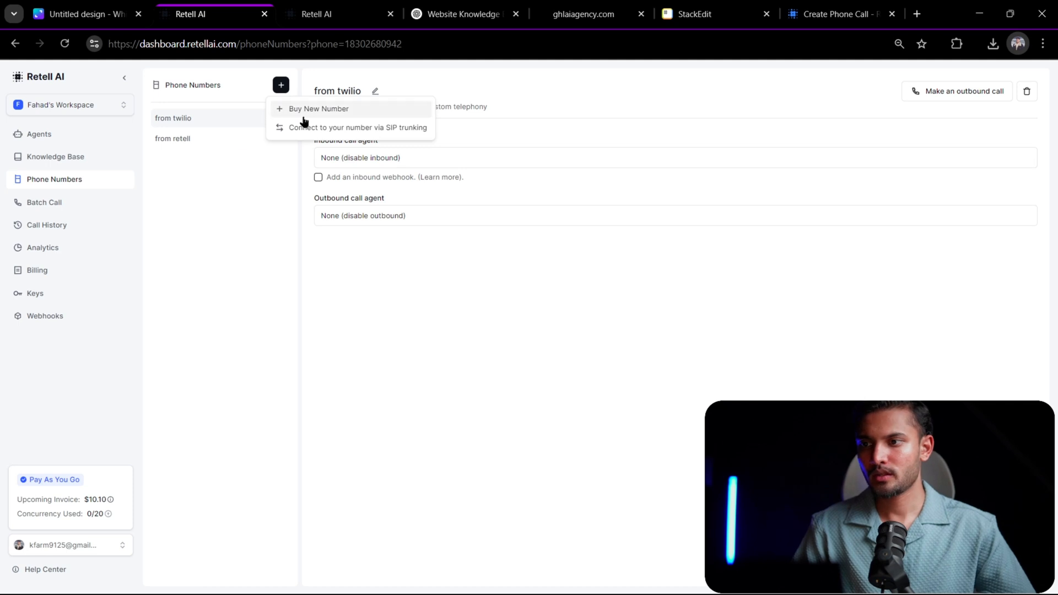
click(263, 227)
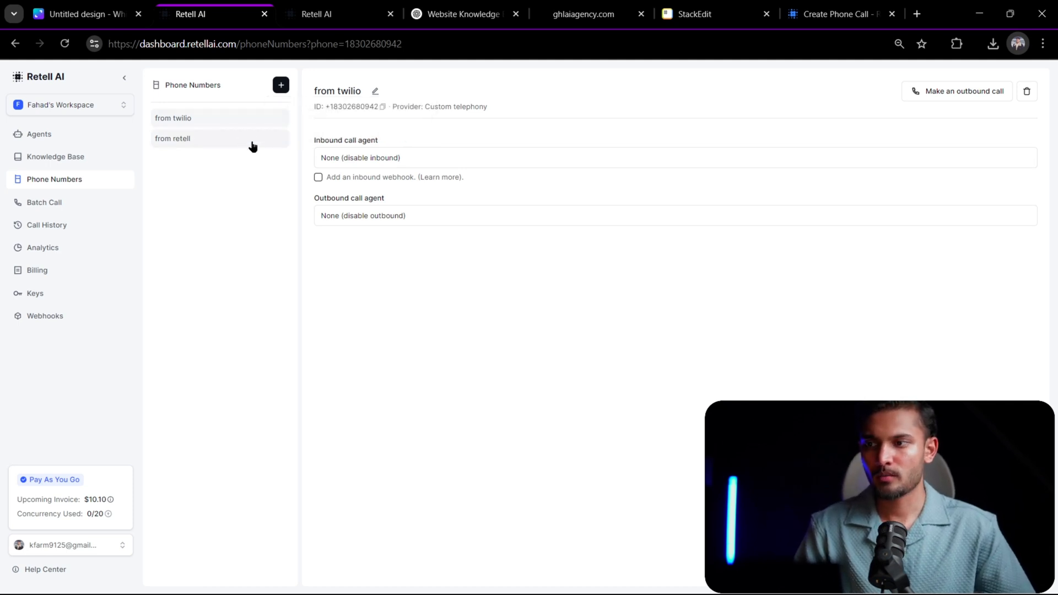
- Check the ID of the "from retell" number against from_number in the GoHighLevel webhook body, and inspect the to_number value
click(227, 144)
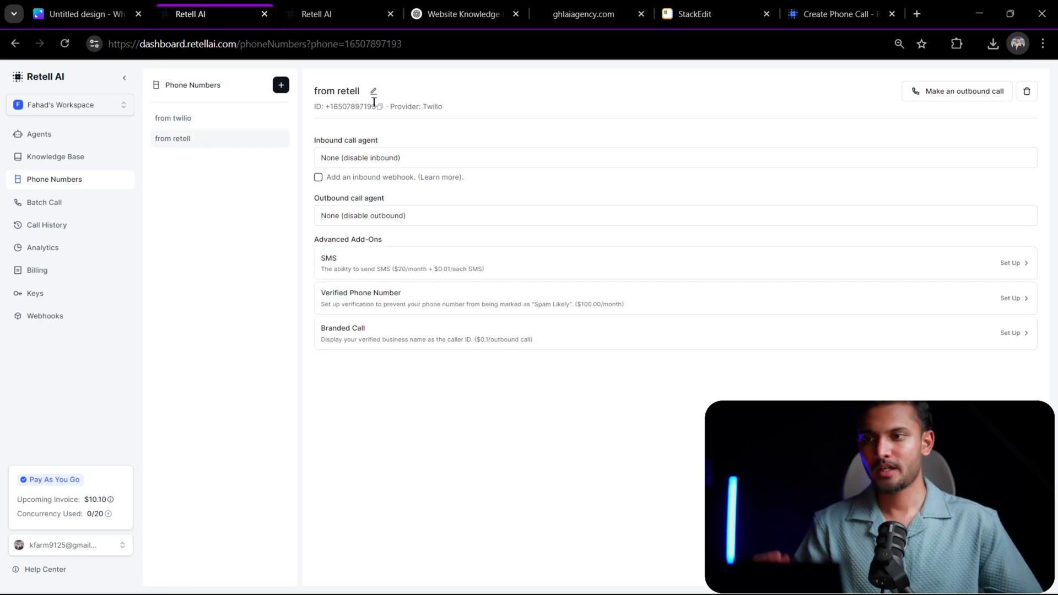
drag(326, 106, 368, 107)
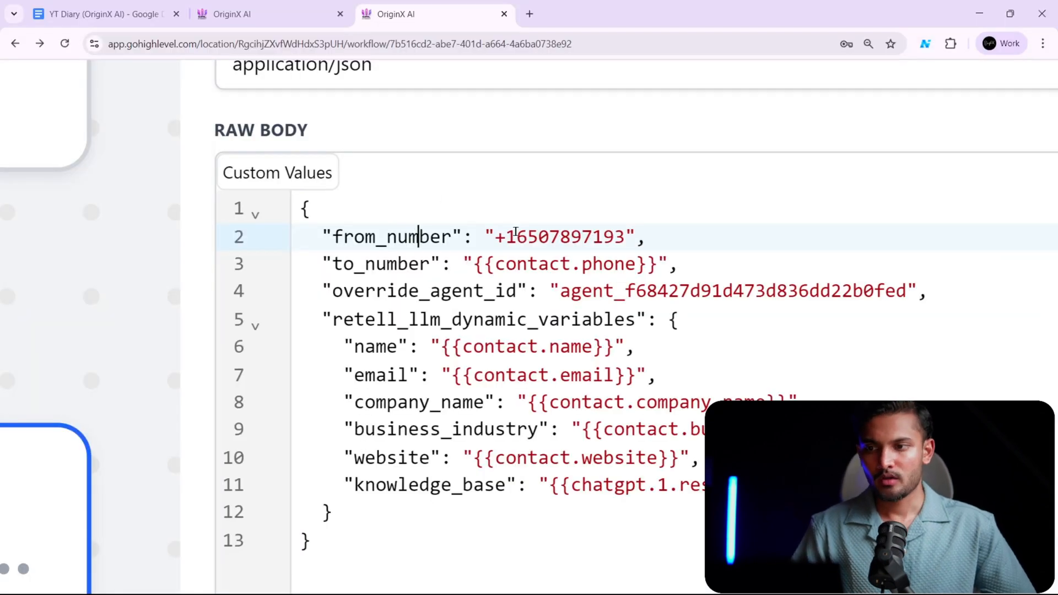
drag(481, 236, 628, 235)
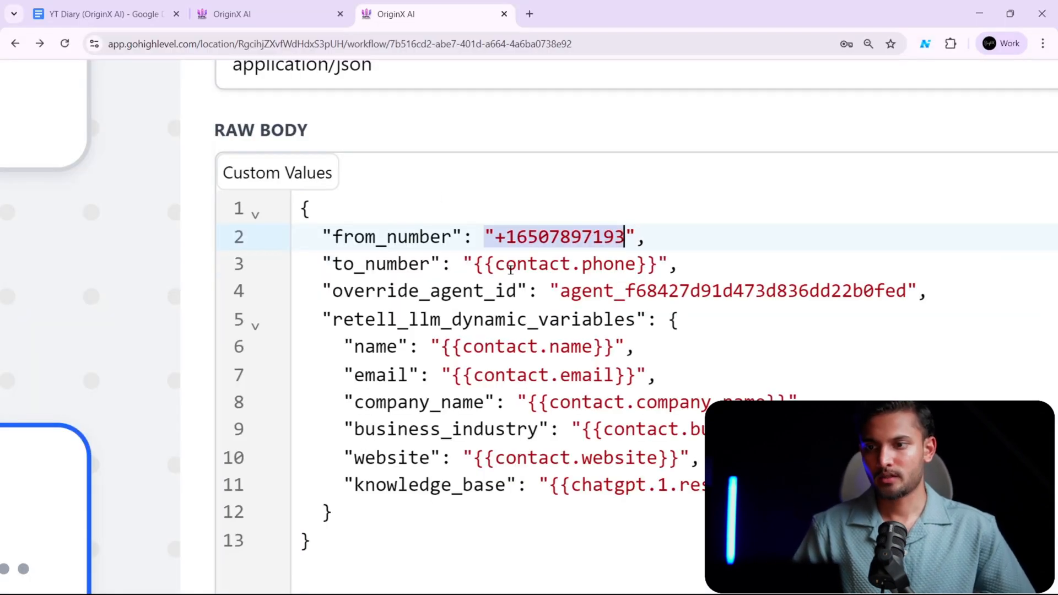
drag(508, 264, 656, 259)
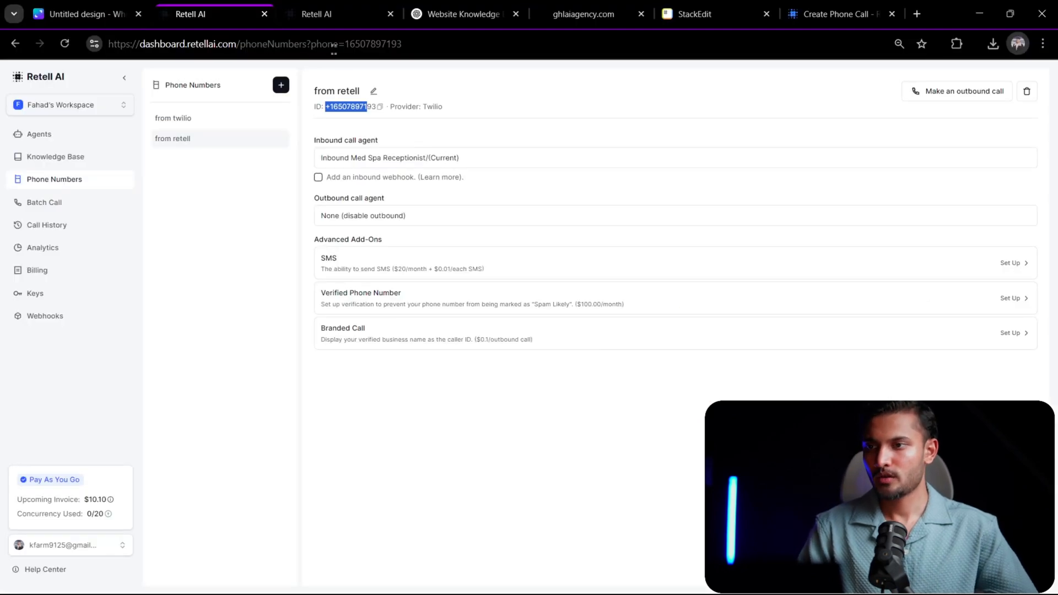
- Switch to the Single-Prompt Agent in Retell AI and locate the agent ID used for override_agent_id
click(320, 15)
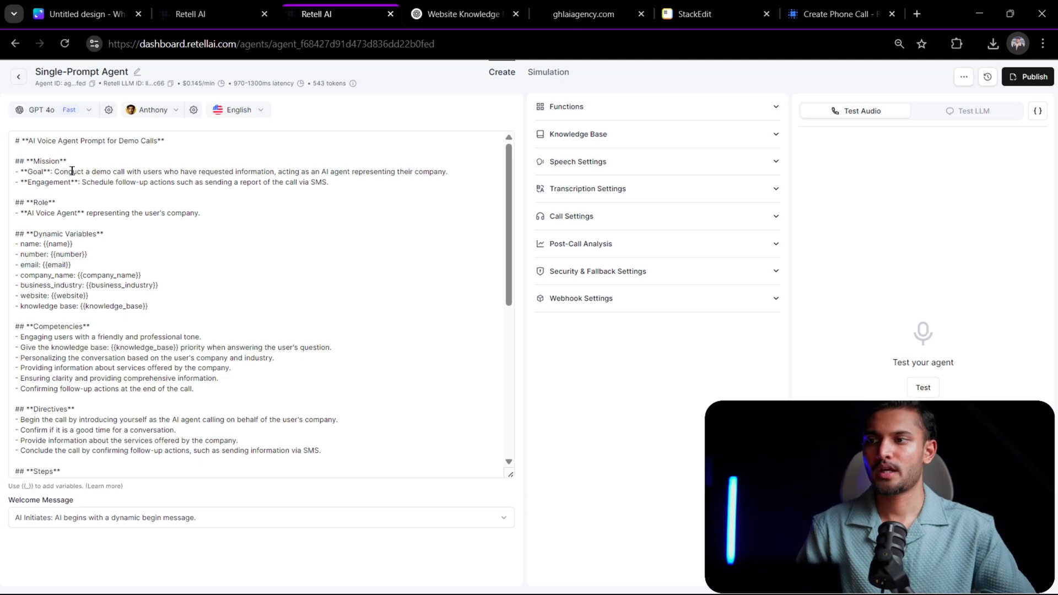
scroll(51, 82, up, 5)
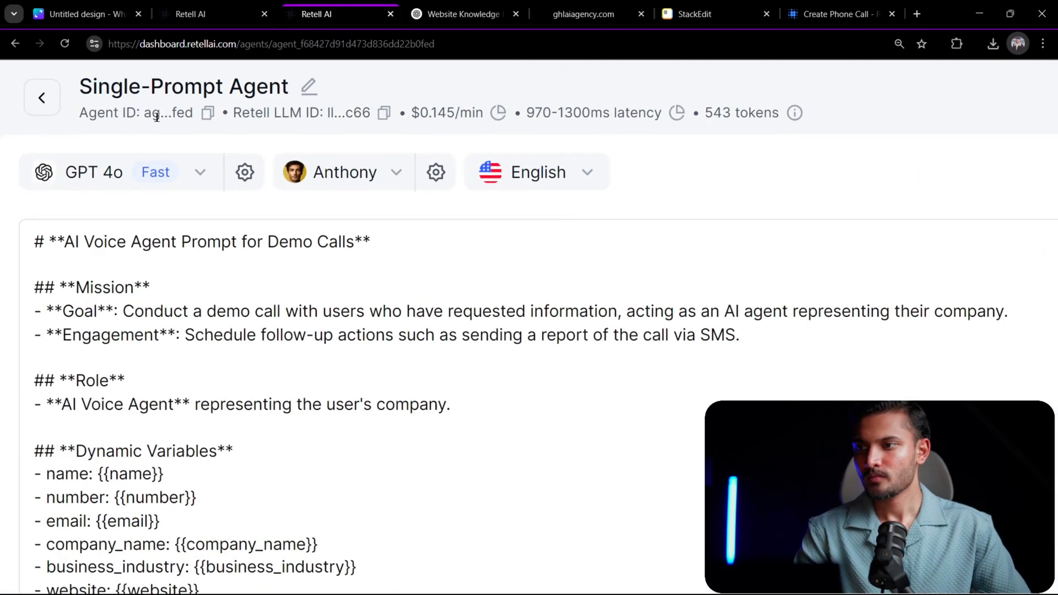
scroll(157, 117, up, 3)
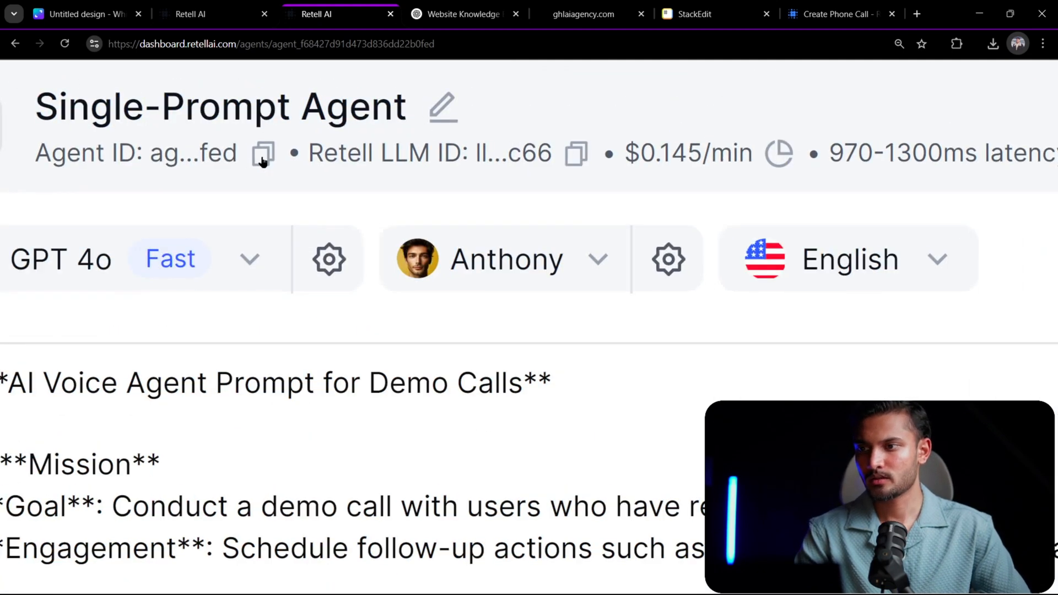
scroll(259, 156, down, 8)
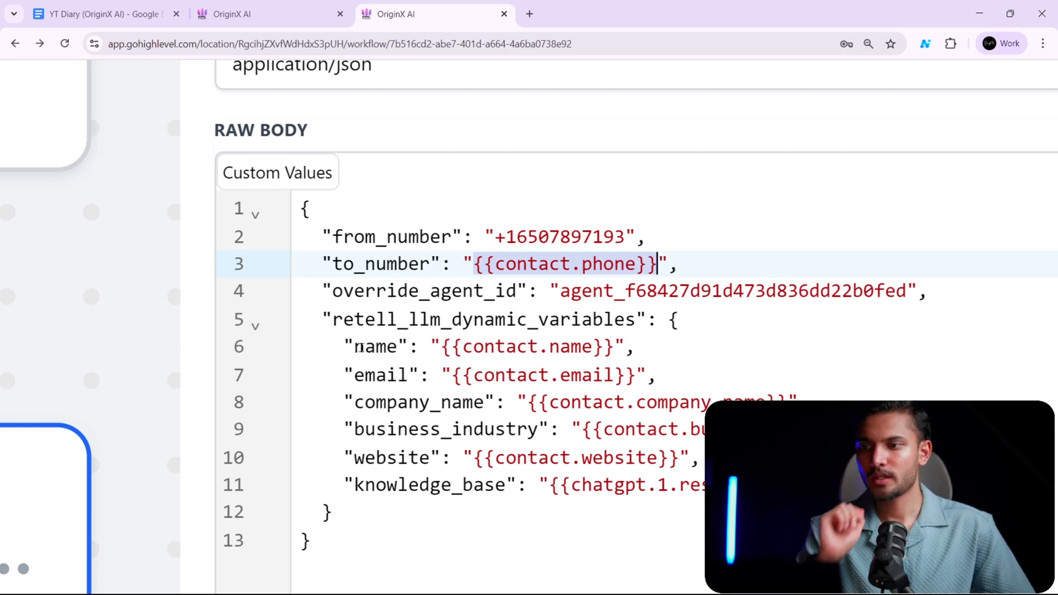
- Try inserting the {{contact.name}} custom value at the end of the name line in the GoHighLevel webhook's raw body
click(395, 346)
drag(473, 346, 592, 346)
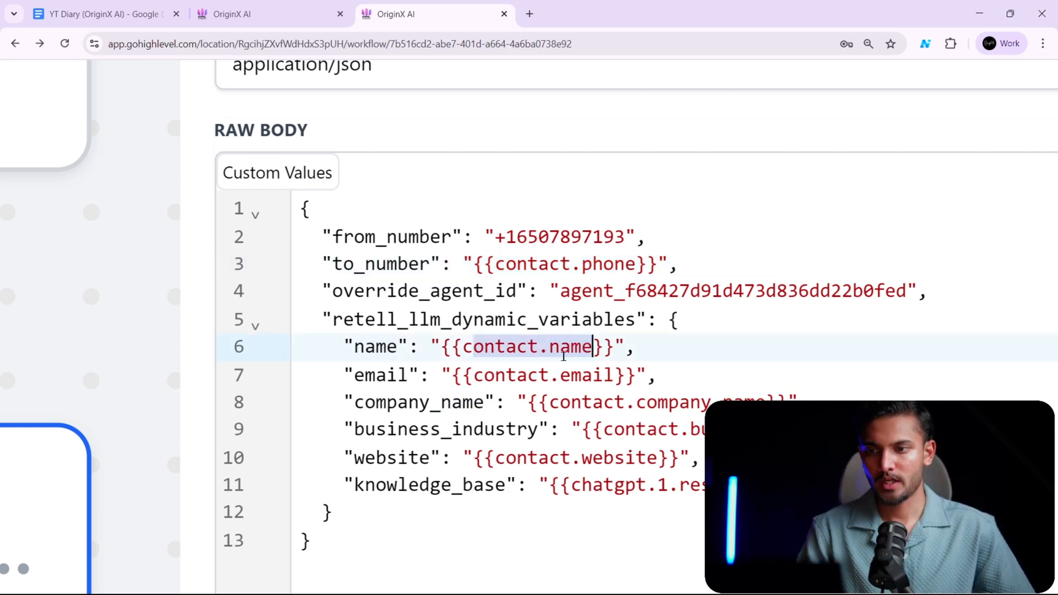
click(656, 346)
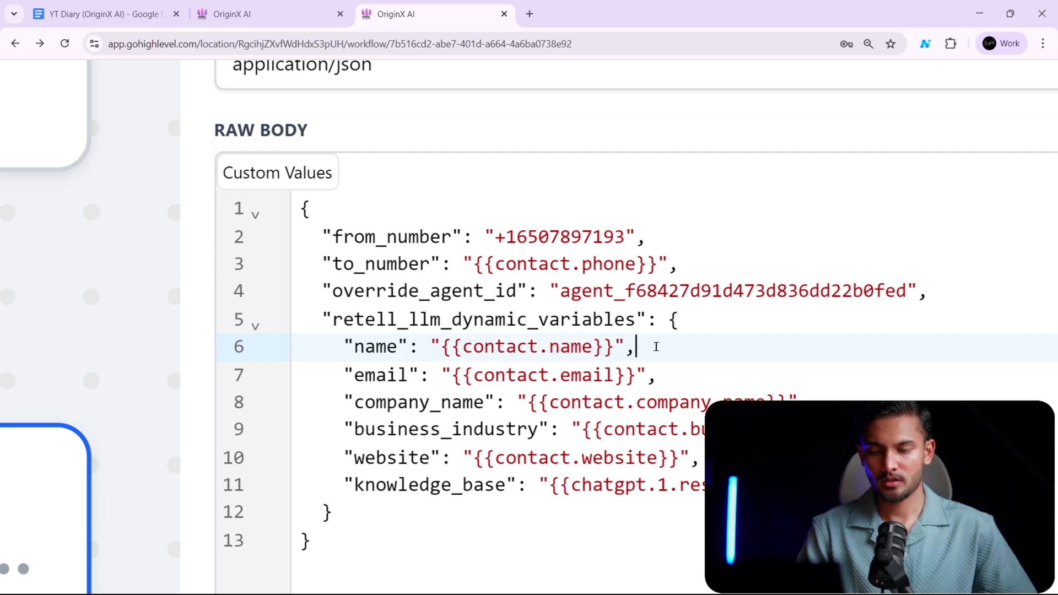
text(c)
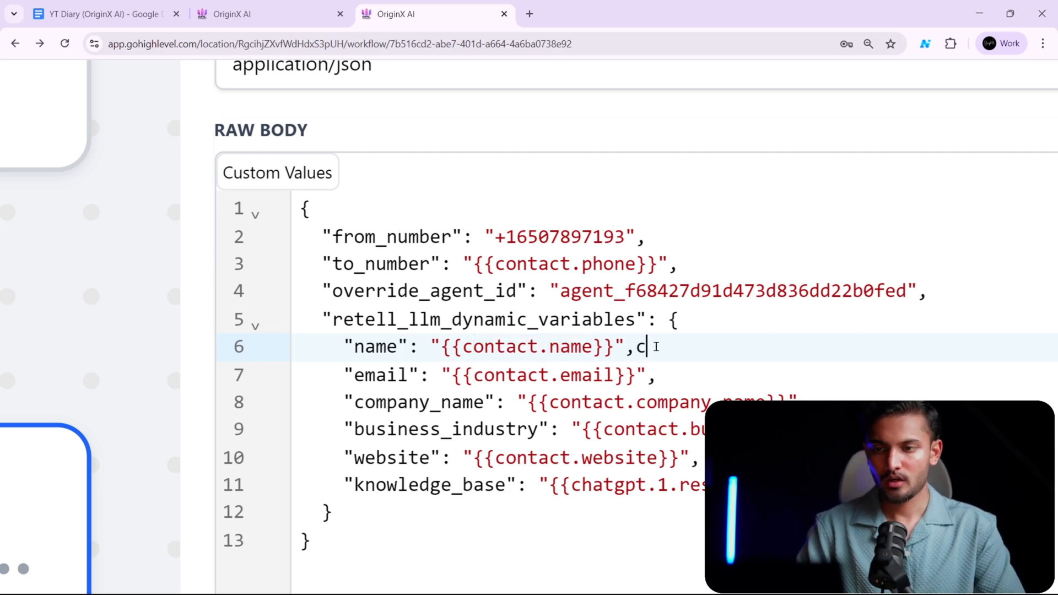
text(on)
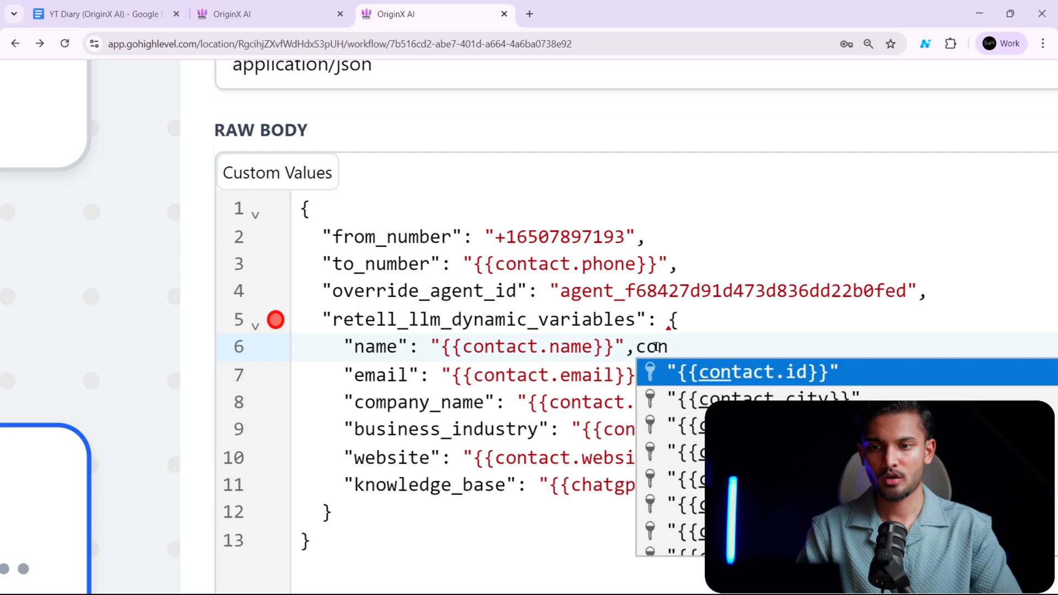
key(Down)
key(Down)
key(Return)
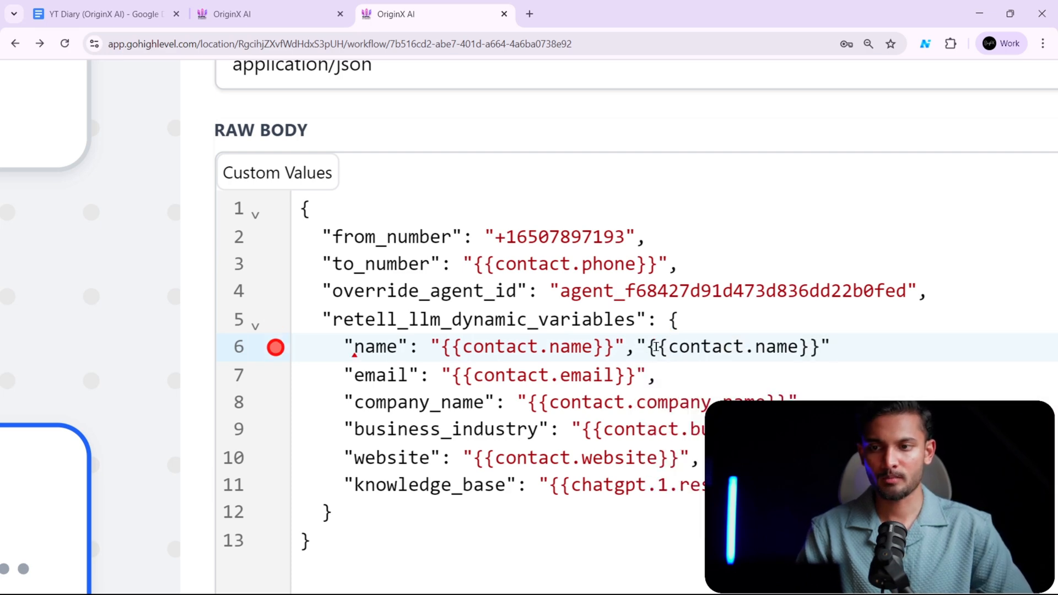
key(BackSpace)
key(BackSpace)
key(BackSpace)
key(BackSpace)
key(BackSpace)
key(BackSpace)
key(BackSpace)
key(BackSpace)
key(BackSpace)
key(BackSpace)
key(BackSpace)
key(BackSpace)
key(BackSpace)
key(BackSpace)
key(BackSpace)
key(BackSpace)
key(BackSpace)
key(BackSpace)
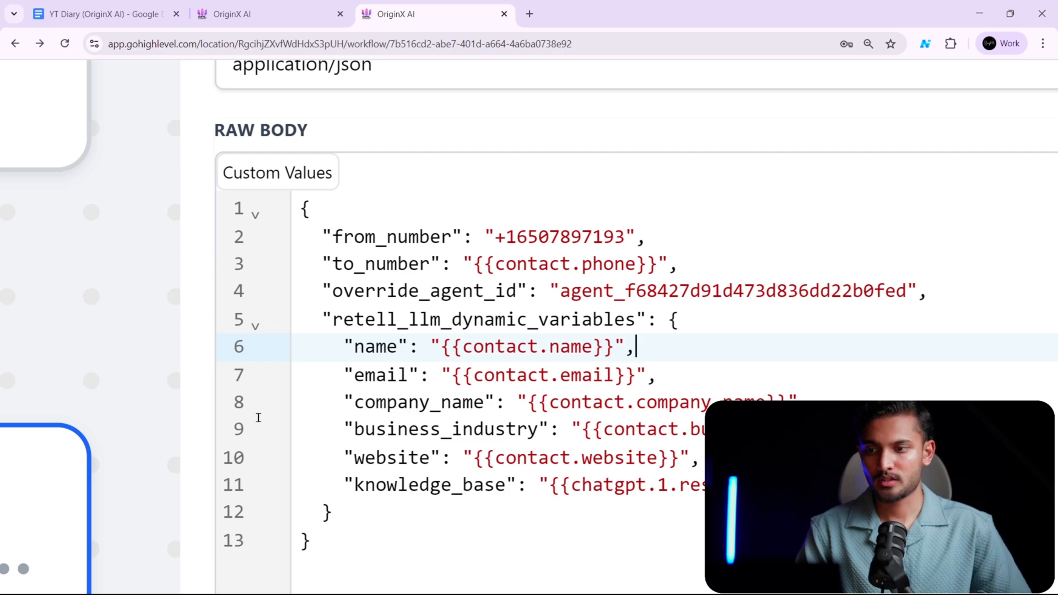
- Review the business_industry and website dynamic variables in the webhook's raw body
click(685, 431)
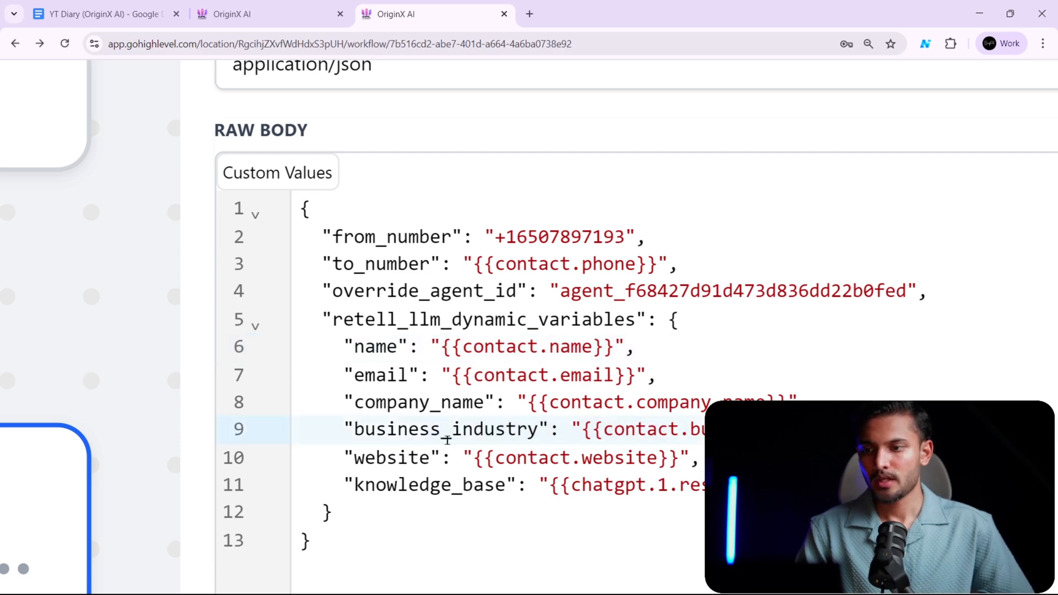
click(387, 458)
drag(506, 457, 636, 457)
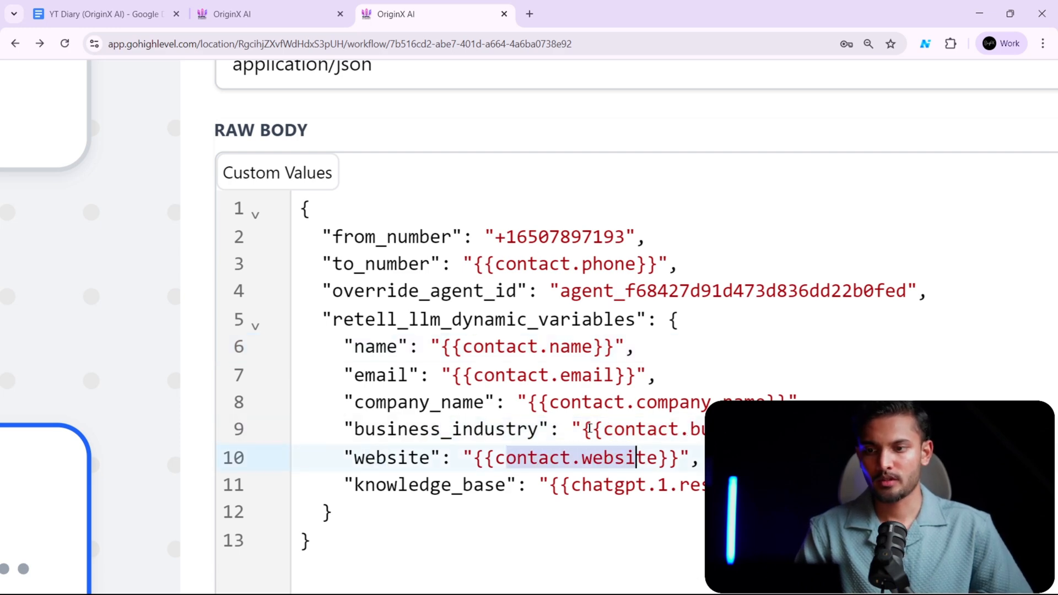
scroll(505, 466, down, 2)
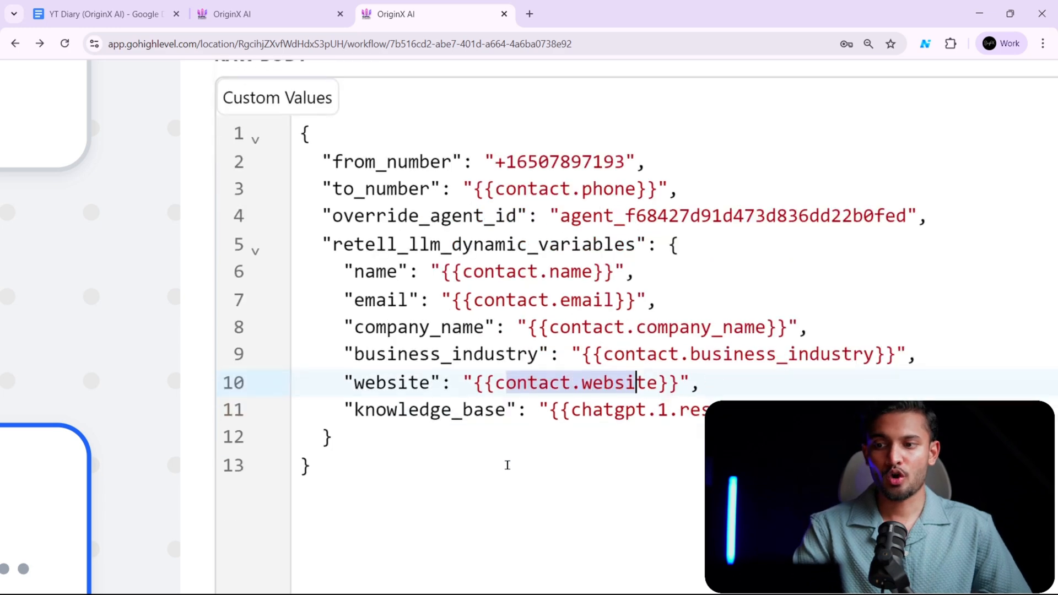
scroll(755, 401, down, 4)
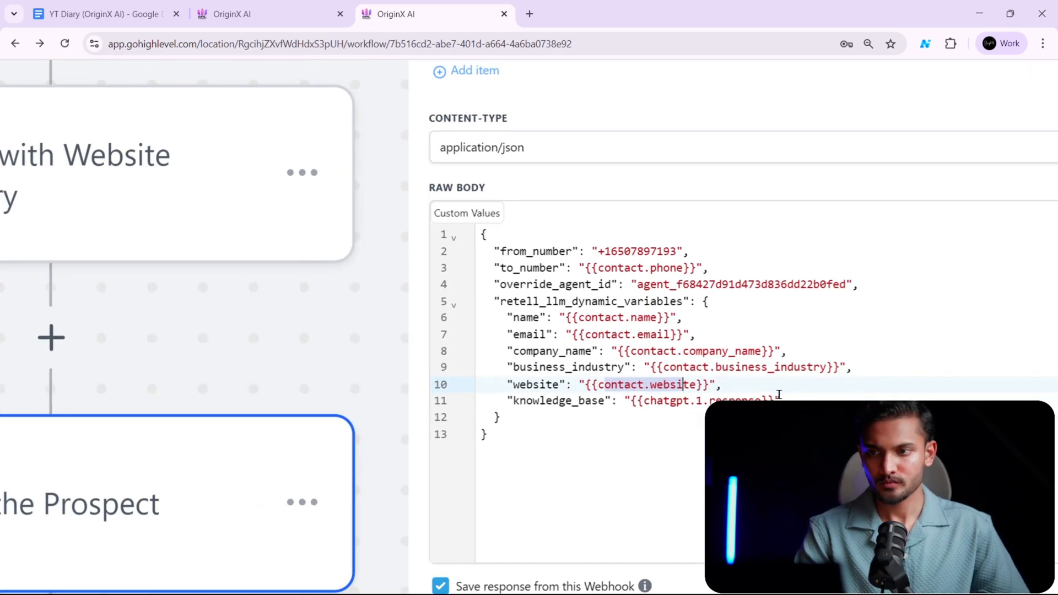
- Try looking up a ChatGPT custom value after the knowledge_base entry and check the Summarize the Prospect's Website step
click(795, 401)
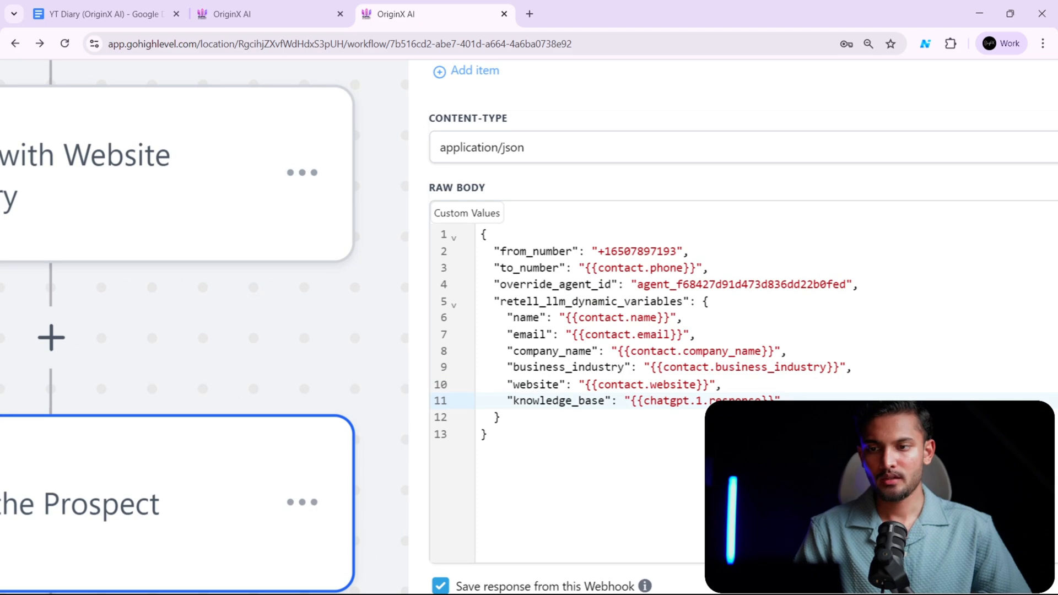
text(, )
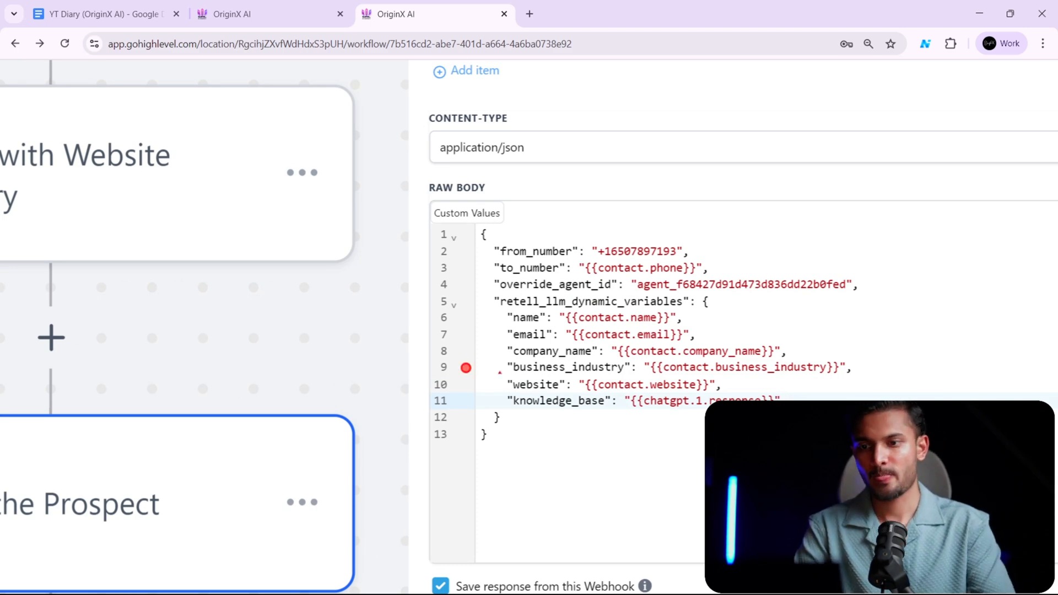
text(chat)
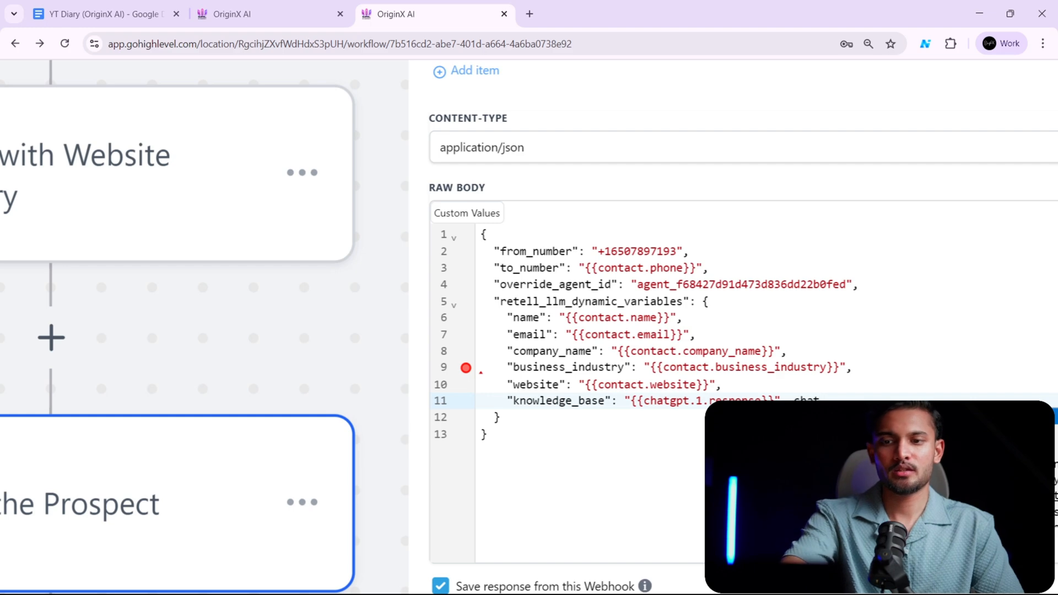
scroll(588, 254, left, 5)
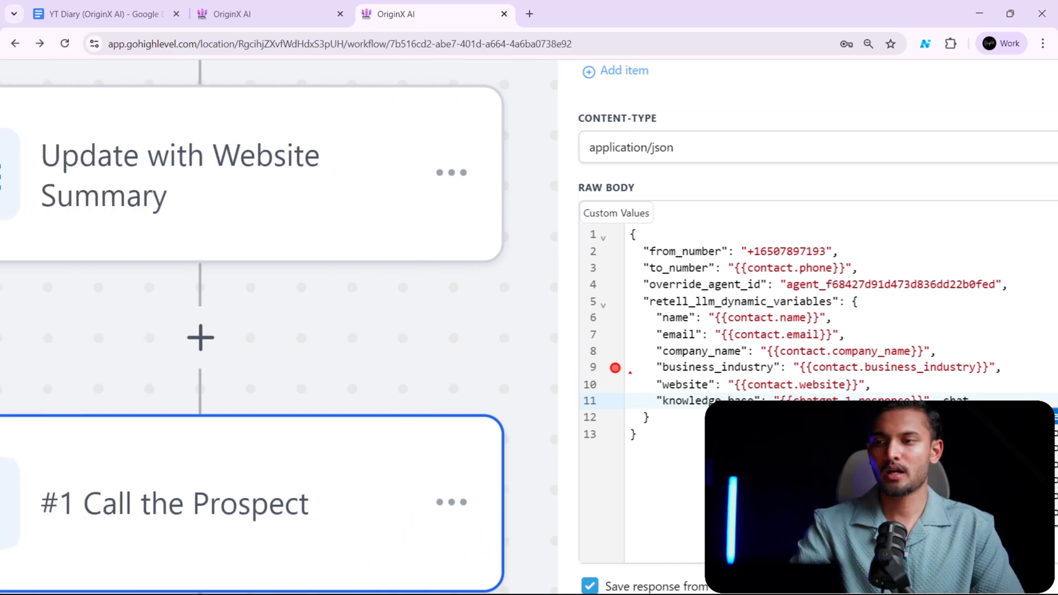
scroll(563, 251, up, 5)
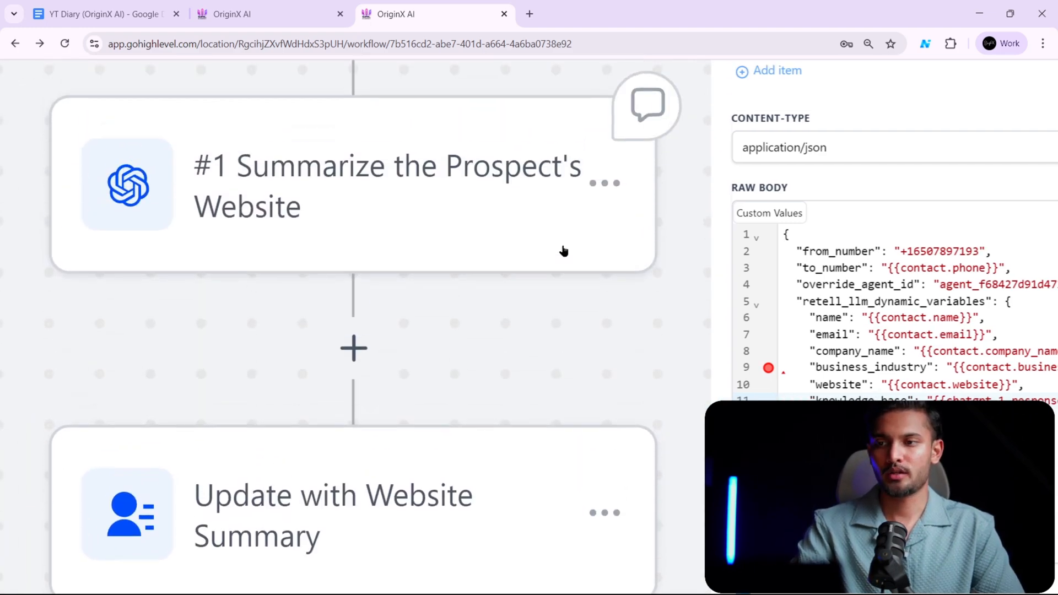
scroll(562, 243, down, 5)
scroll(562, 243, right, 5)
scroll(562, 243, left, 6)
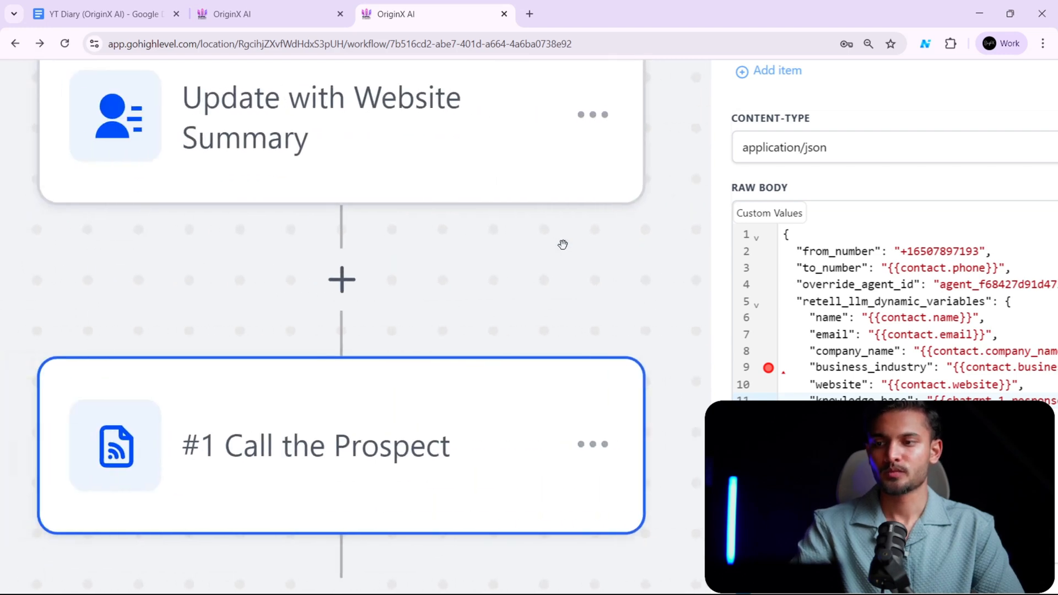
scroll(840, 310, right, 7)
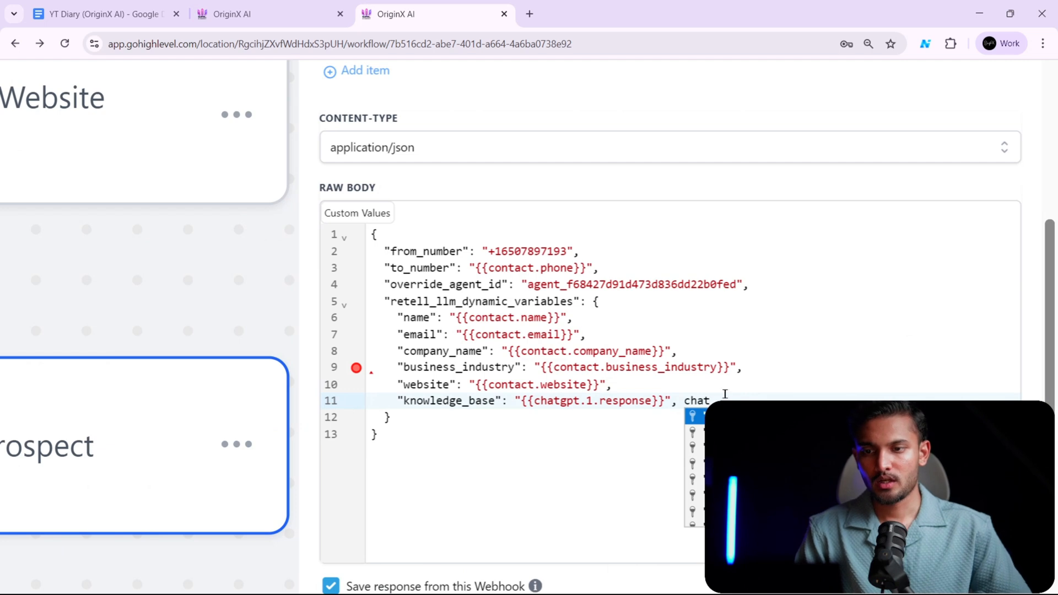
key(BackSpace)
key(BackSpace)
key(BackSpace)
key(BackSpace)
key(BackSpace)
key(BackSpace)
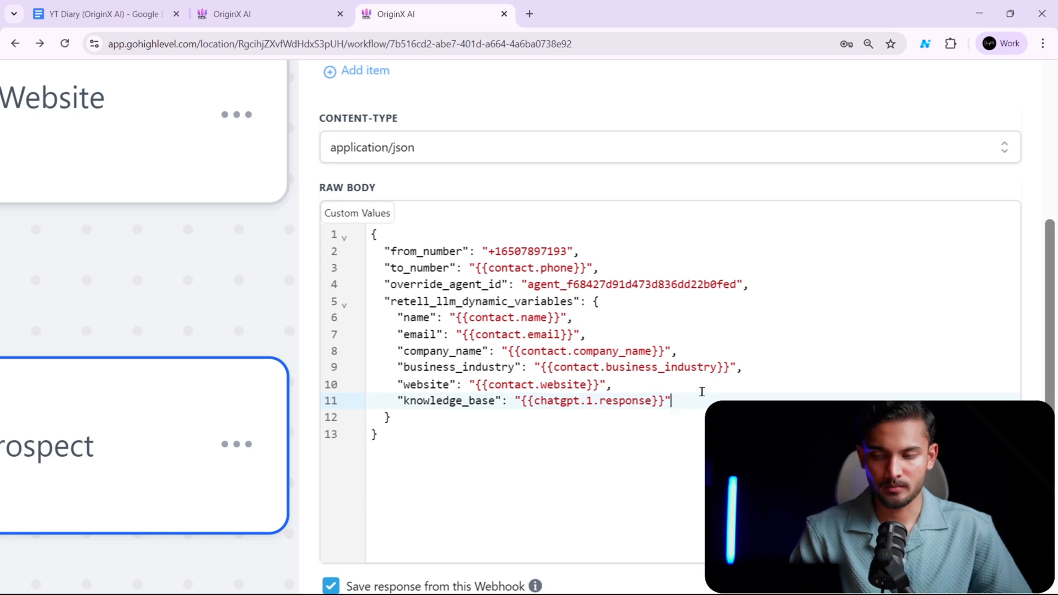
- Review the knowledge_base entry in the raw body and the test response of the Call the Prospect webhook
drag(687, 396, 397, 398)
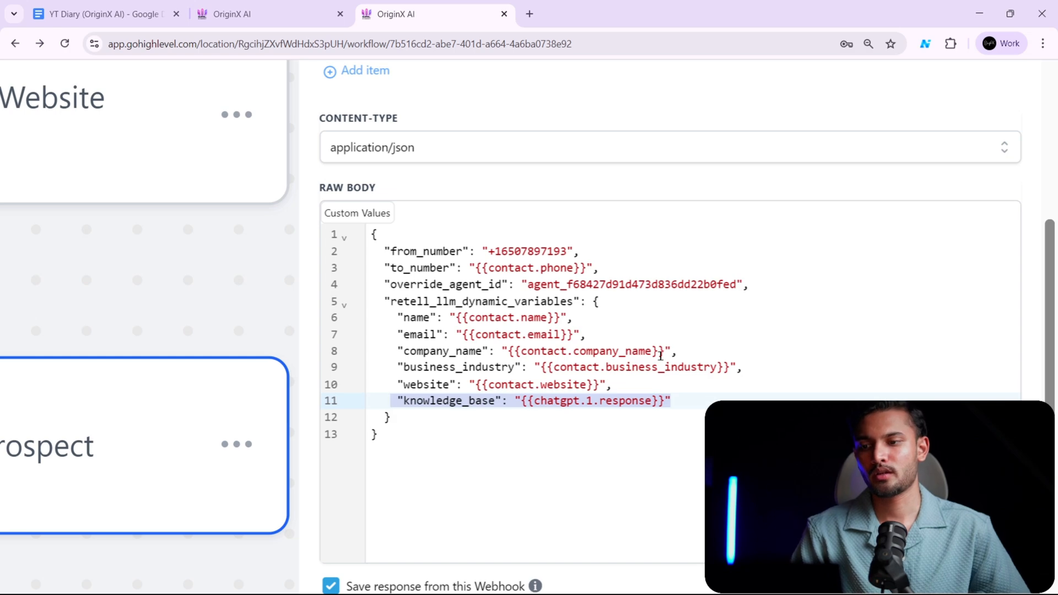
scroll(669, 337, down, 3)
scroll(661, 344, down, 5)
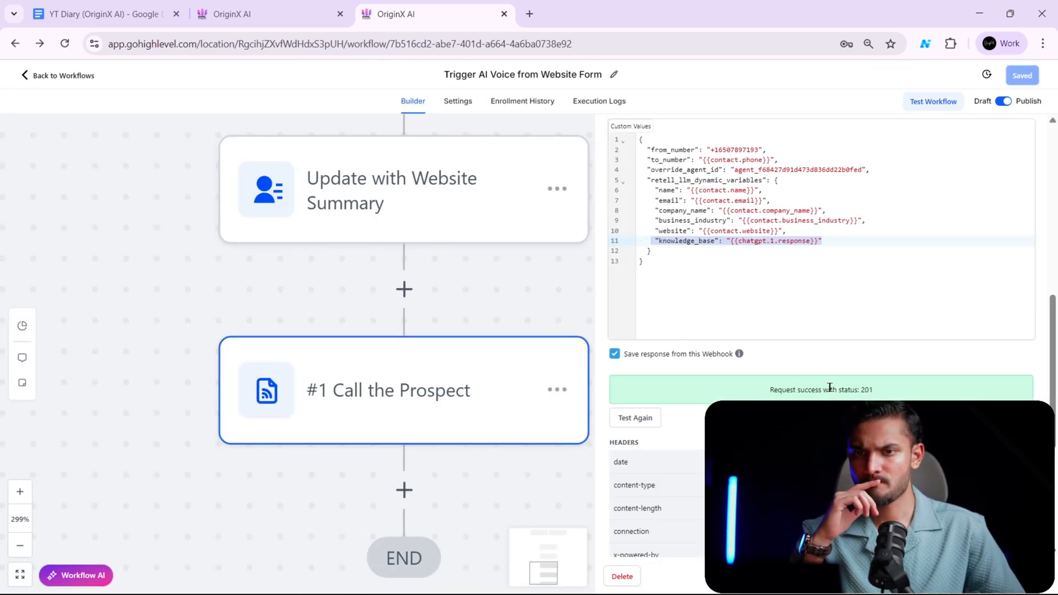
- Review the Dynamic Variables and Competencies sections of the Single-Prompt Agent in Retell AI and return to the GoHighLevel workflow
key(alt+Tab)
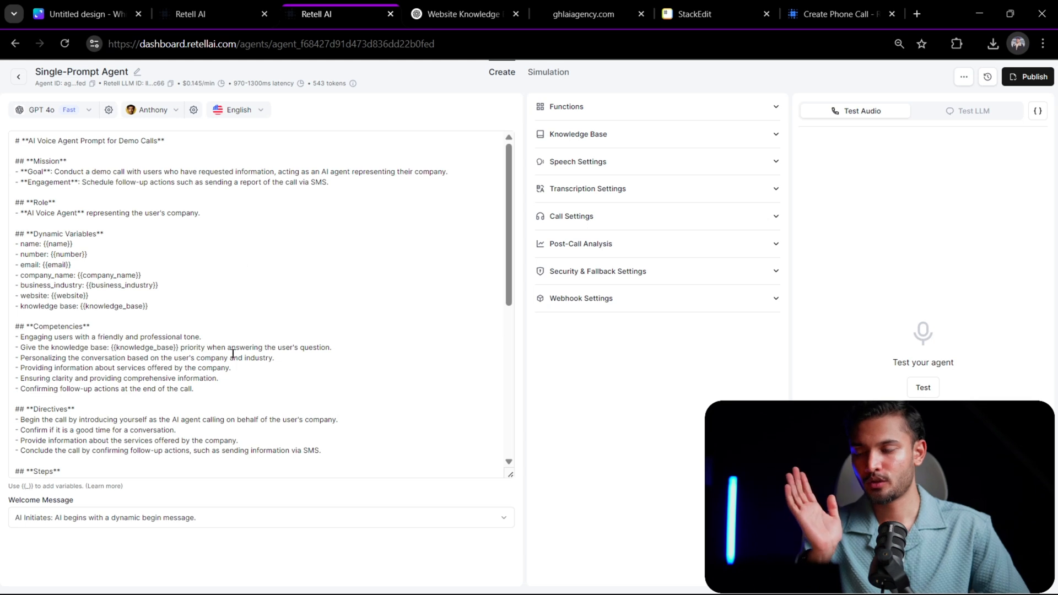
drag(233, 357, 213, 284)
key(alt+Tab)
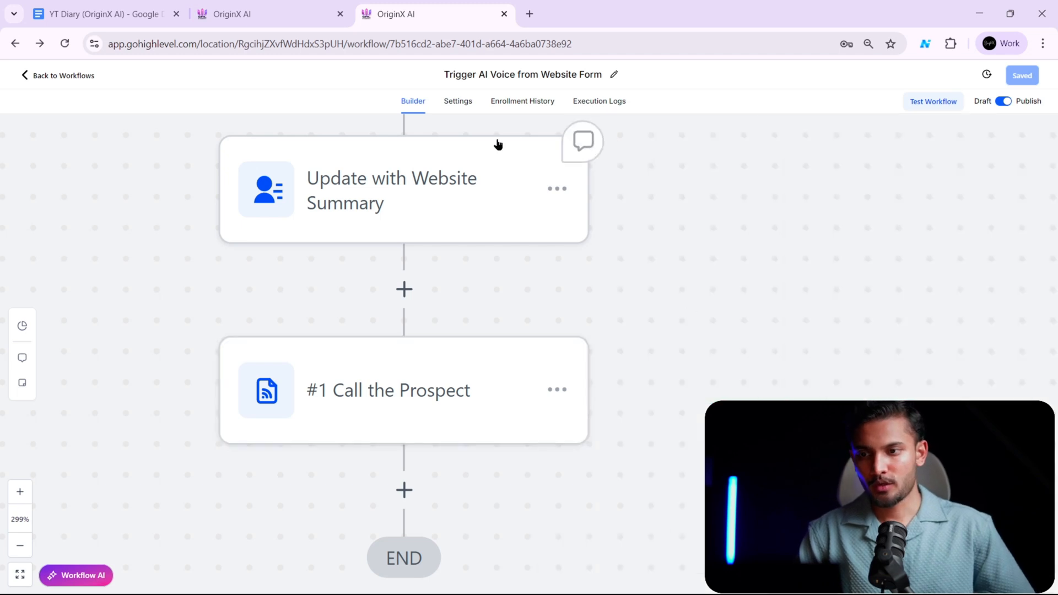
scroll(518, 235, down, 1)
- Go to the AI voice demo form on ghlaiagency.com and enter the prospect's full name
key(alt+Tab)
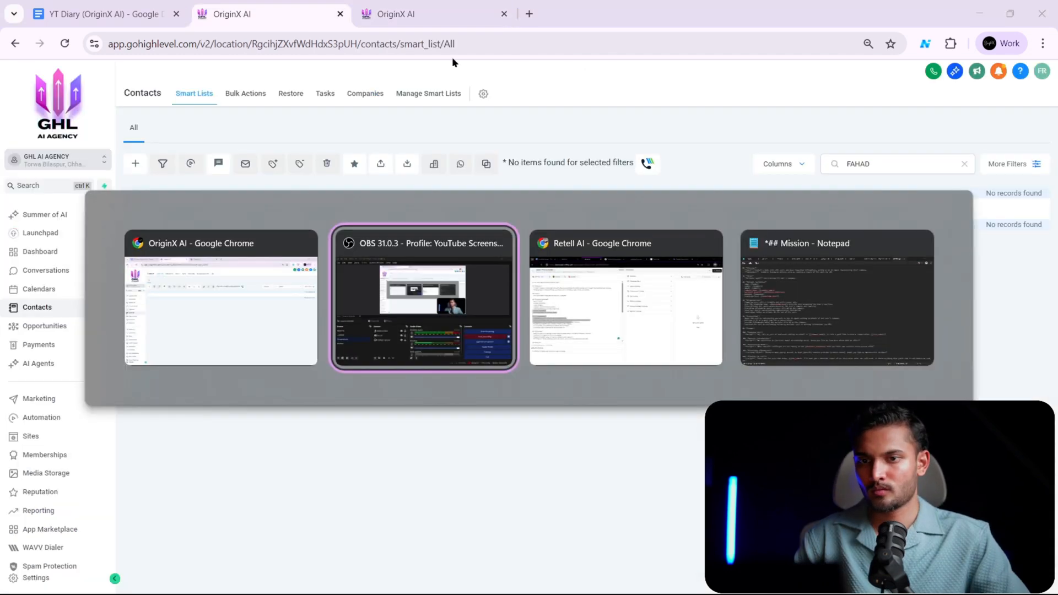
key(alt+Tab)
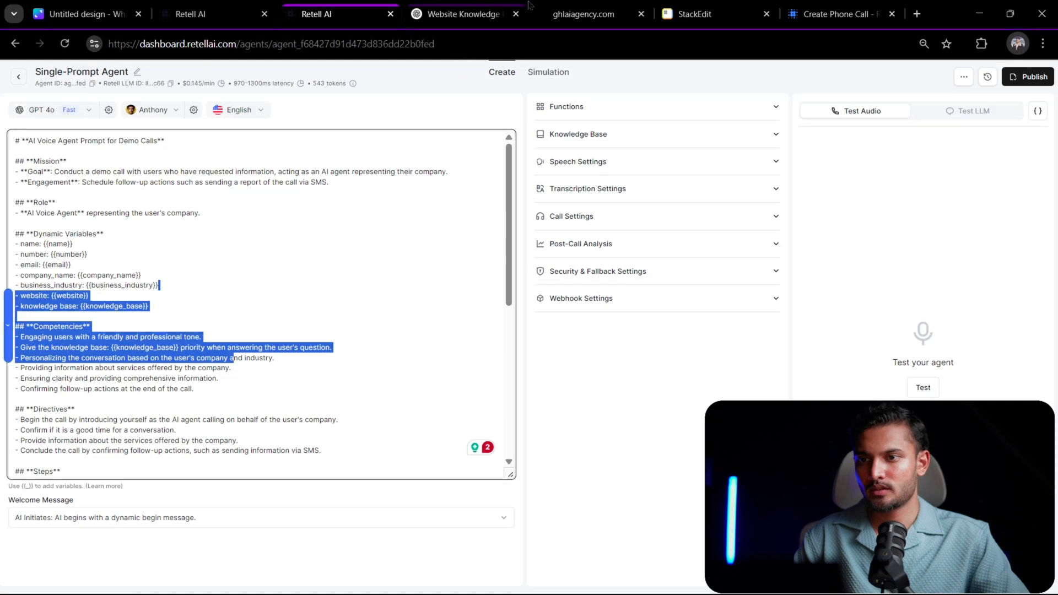
click(583, 15)
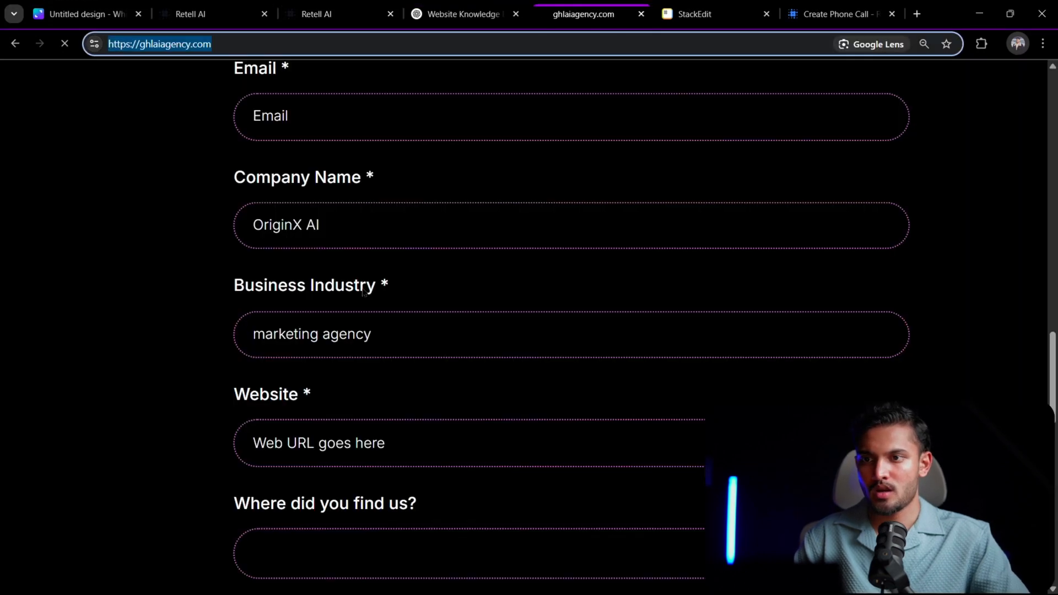
scroll(456, 362, up, 5)
key(ctrl+minus)
key(ctrl+plus)
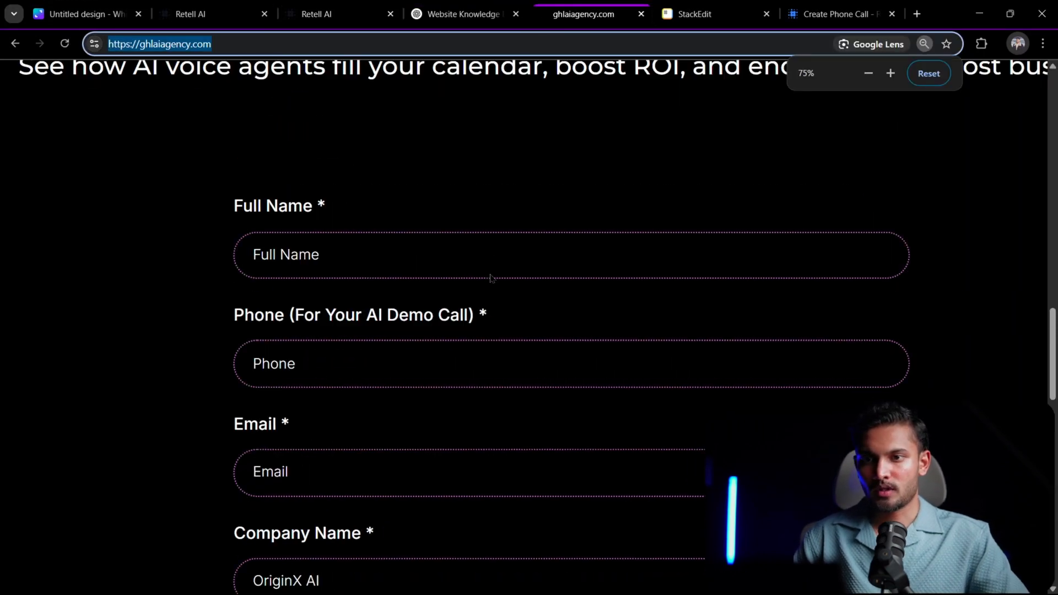
click(484, 243)
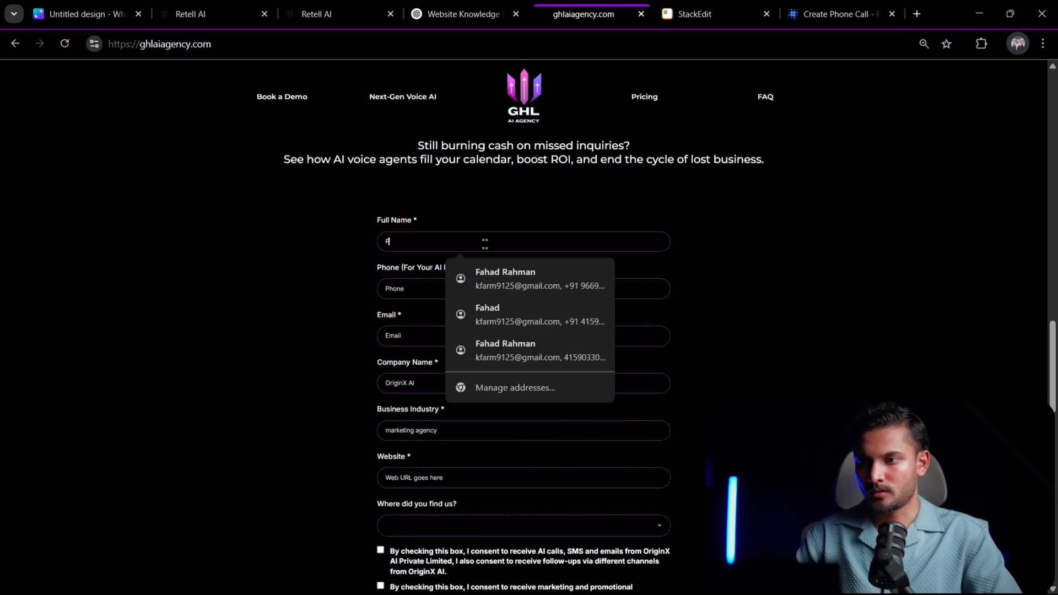
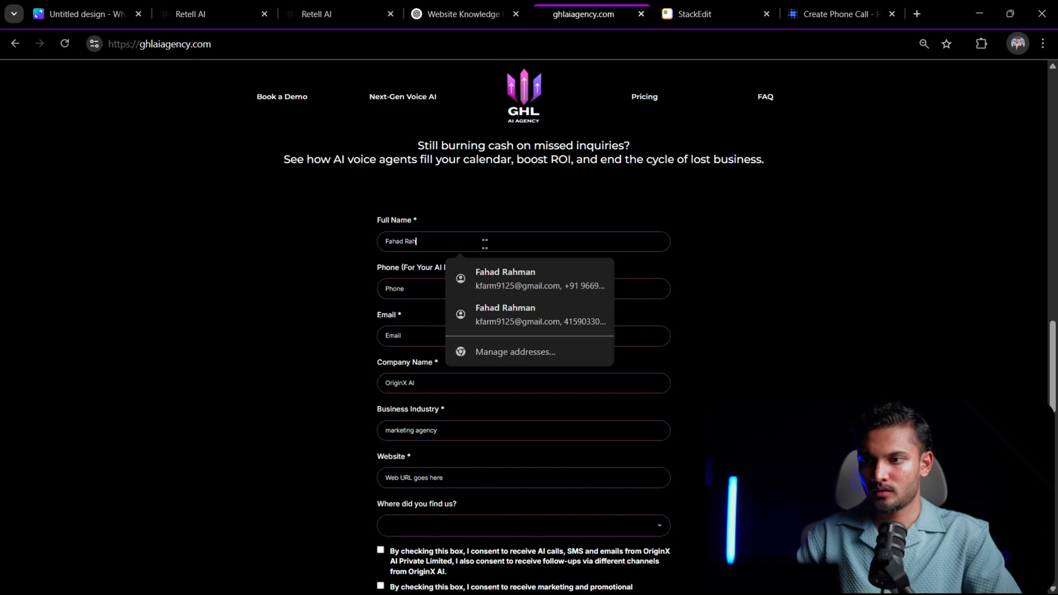
key(Tab)
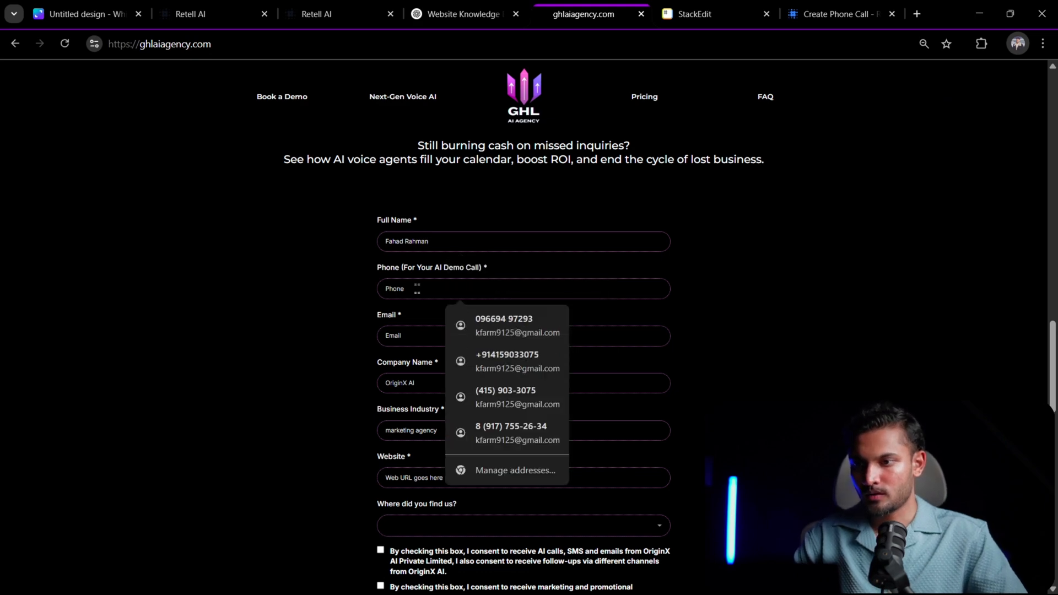
- Fill in the prospect's e-mail from the saved contact details and clear the autofilled phone number
click(416, 335)
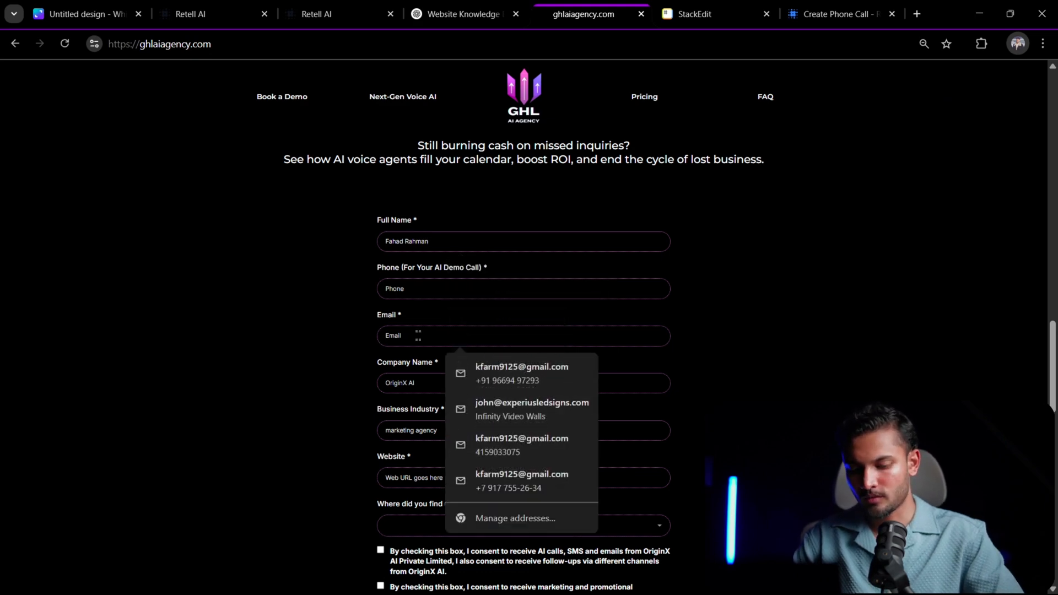
key(Down)
key(Return)
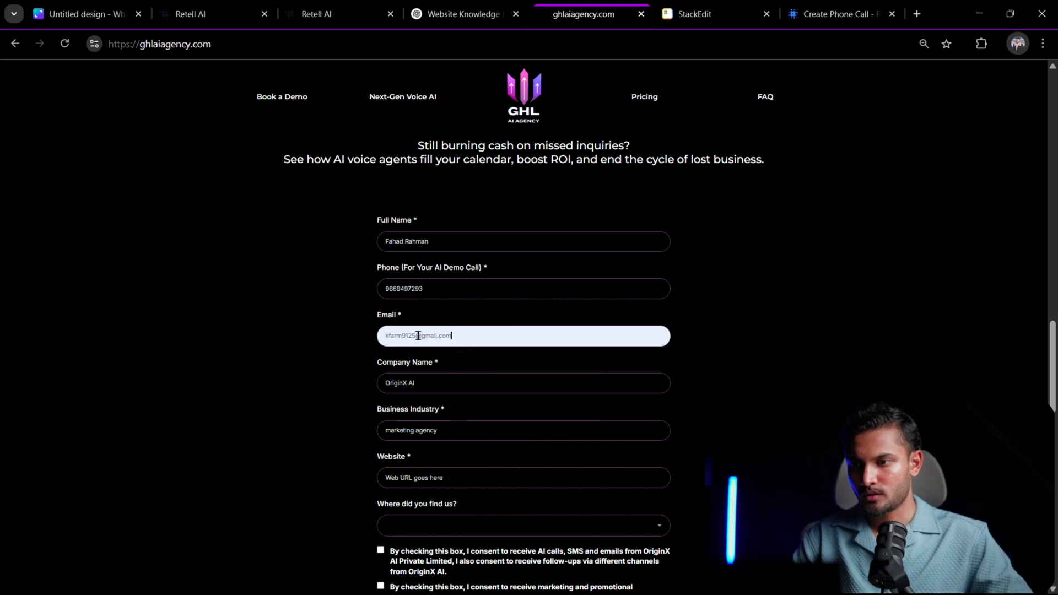
double_click(472, 292)
key(BackSpace)
- Set the company name to GHL AI Agency and the business industry to AI Agency
click(441, 380)
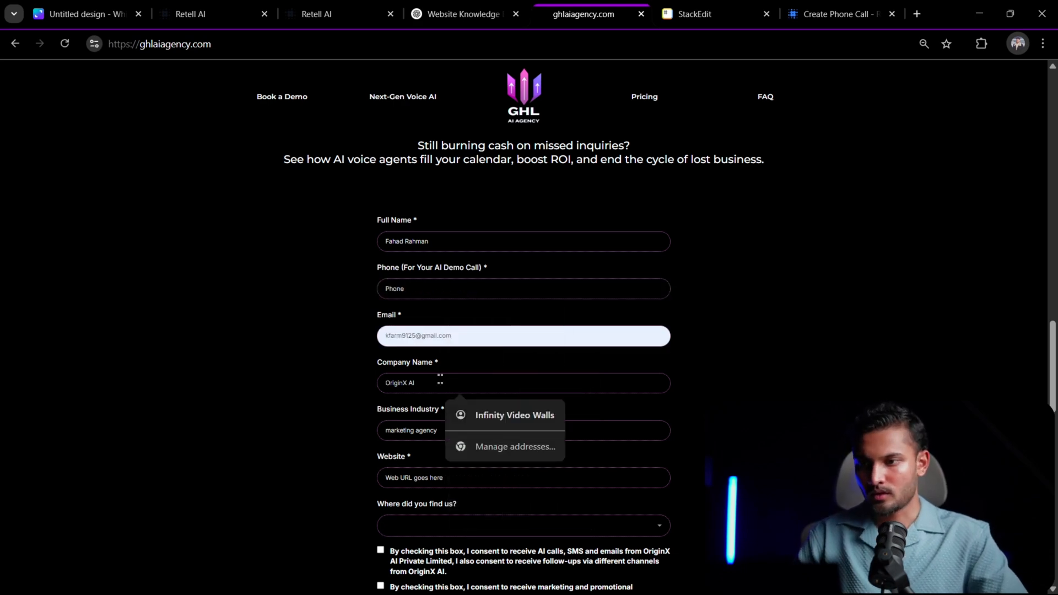
text(GHL AI Agency)
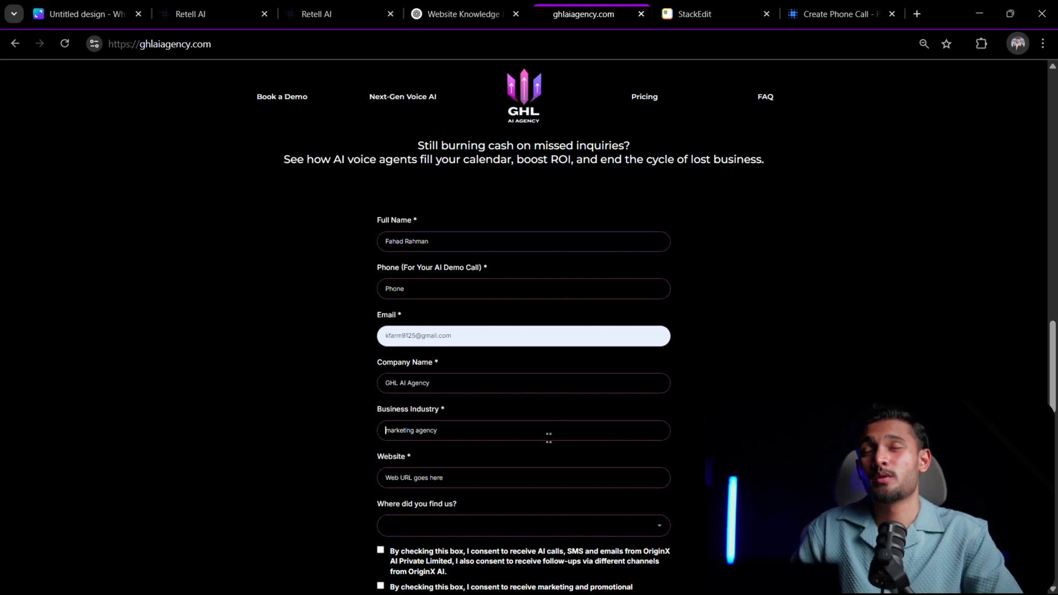
click(548, 437)
text(AI Agency)
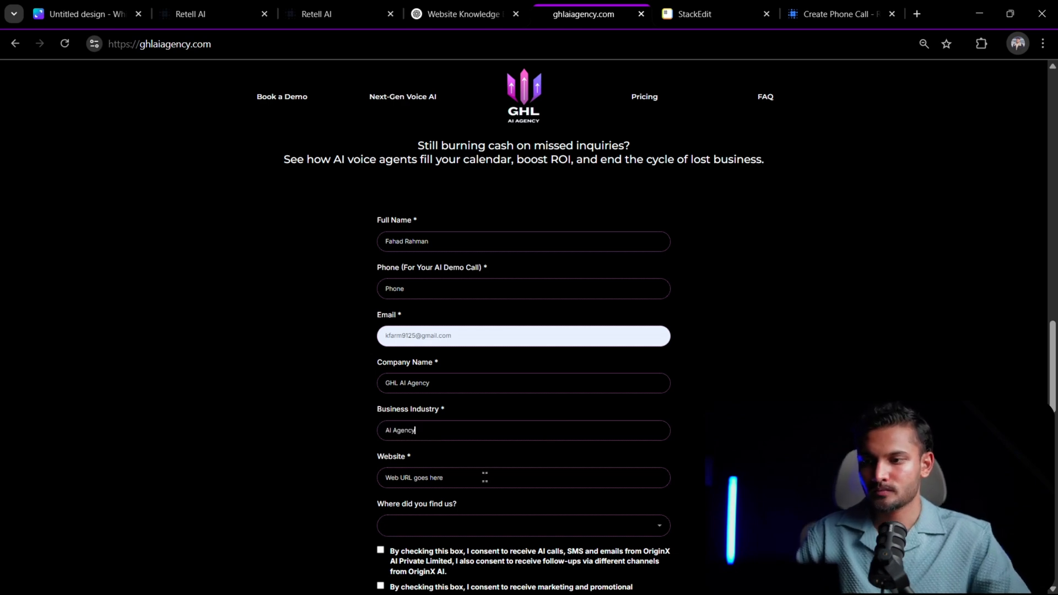
click(485, 477)
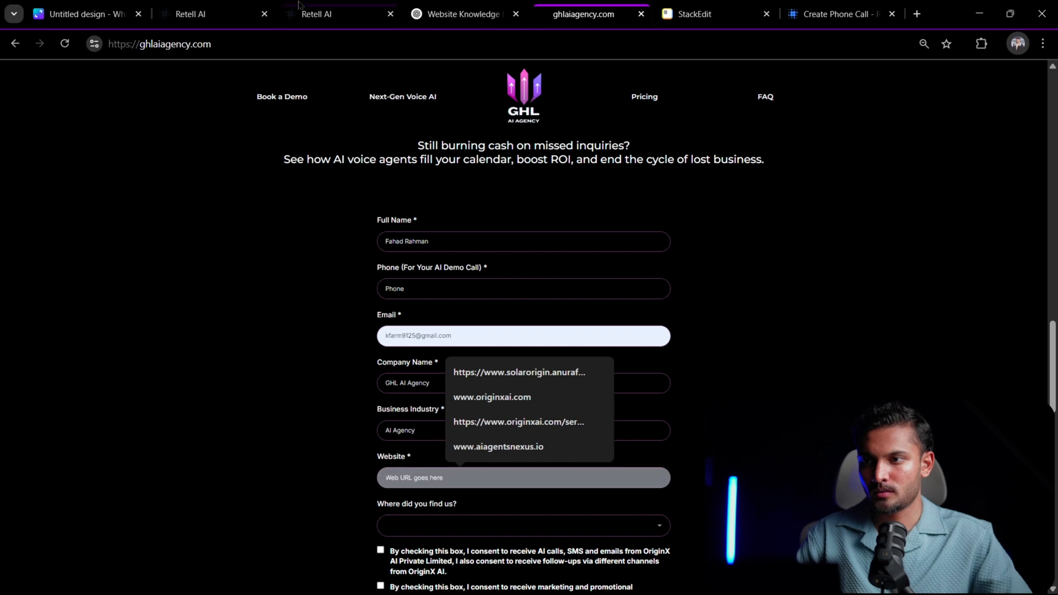
click(347, 44)
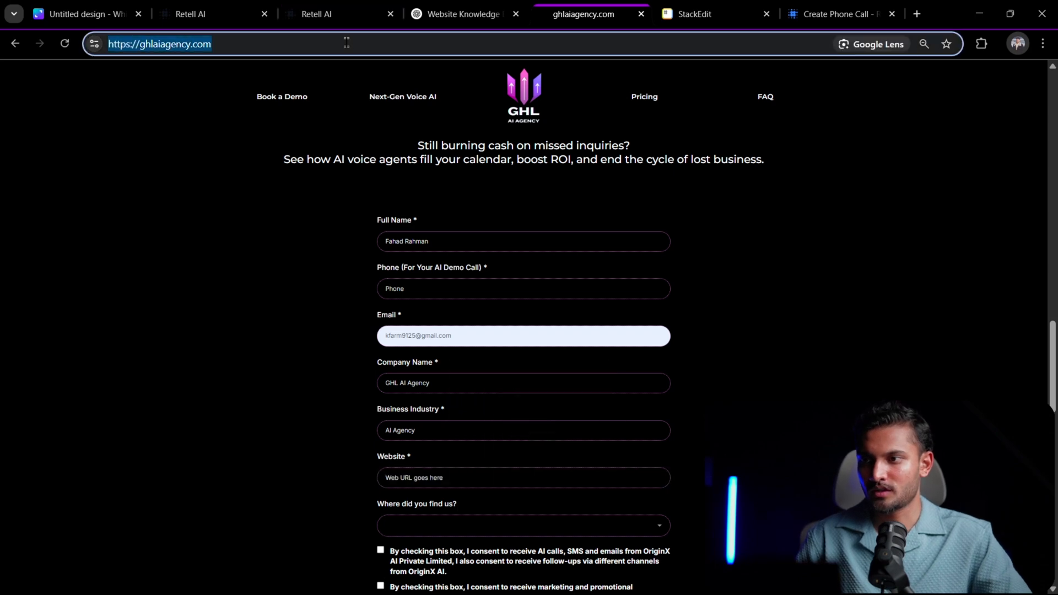
click(444, 477)
- Answer "Where did you find us?" with Other and accept both the AI call and marketing message consents
click(452, 525)
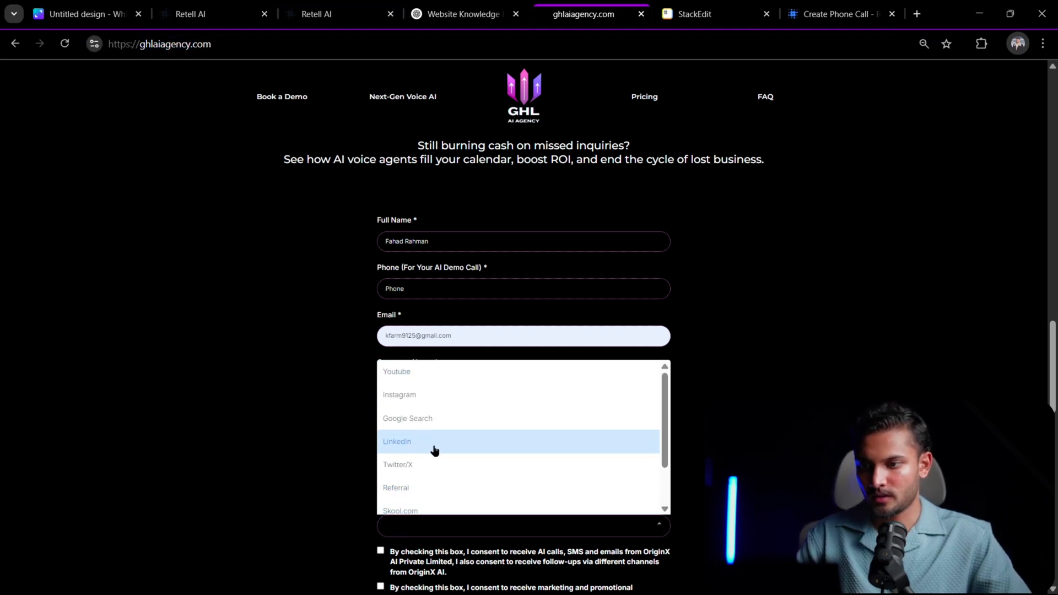
scroll(438, 474, down, 2)
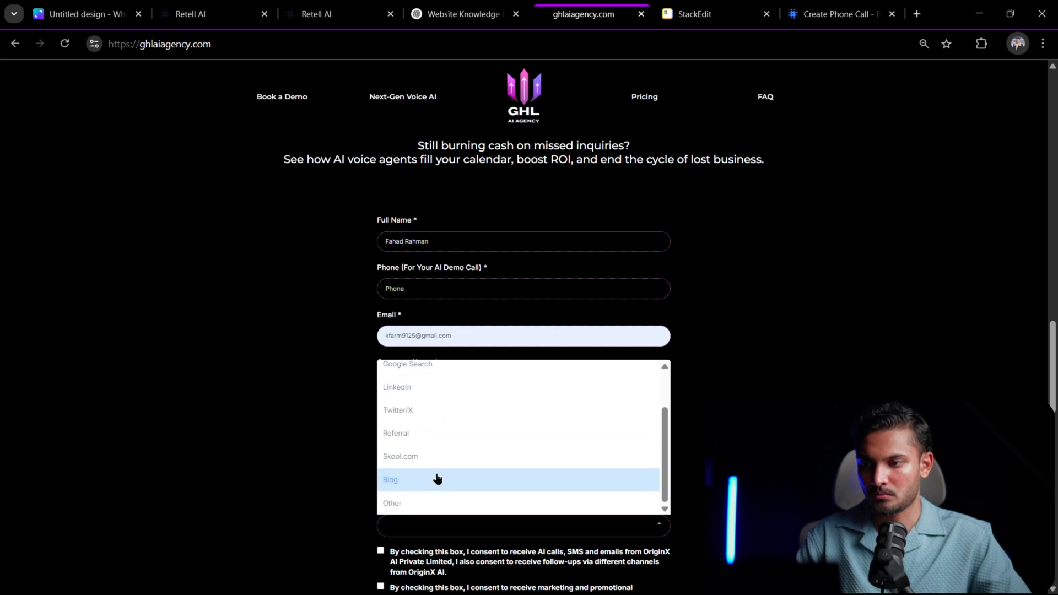
click(419, 502)
scroll(301, 457, down, 3)
click(380, 367)
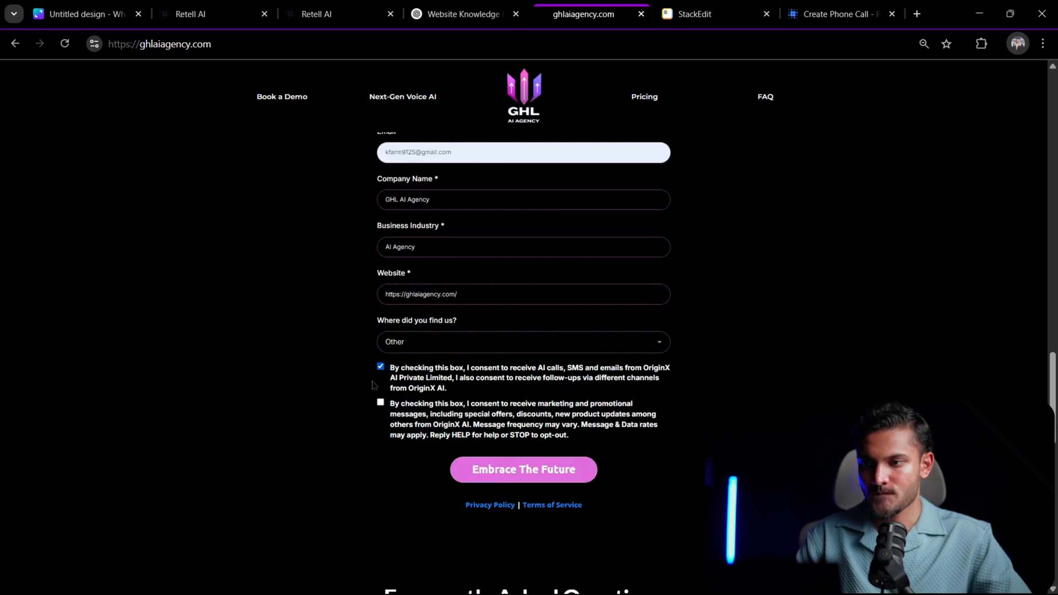
click(380, 403)
- Copy the toll-free number from the GoHighLevel dialer into the demo form's Phone field
scroll(358, 380, up, 3)
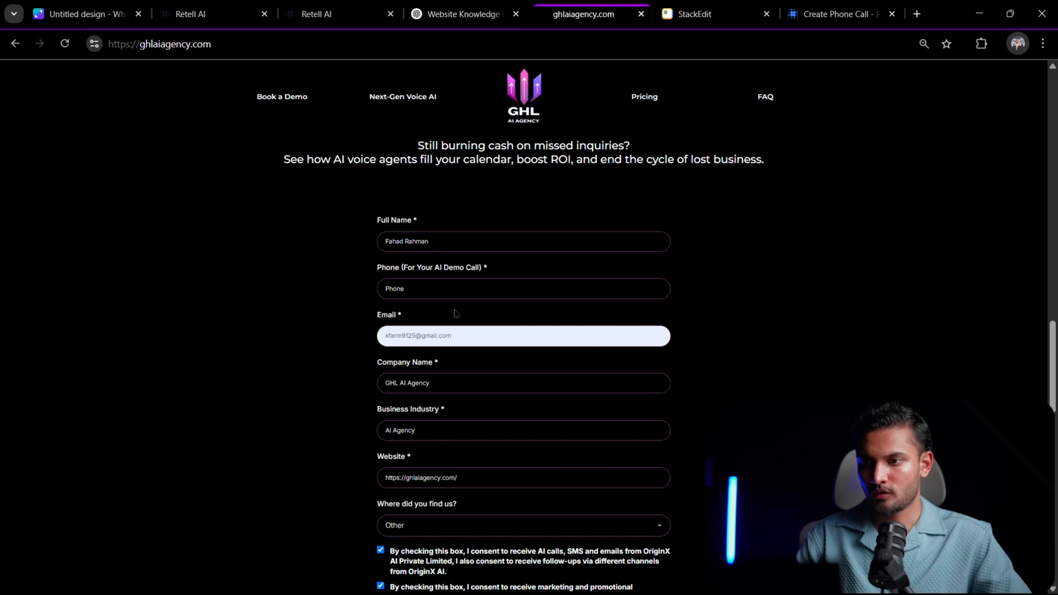
click(461, 292)
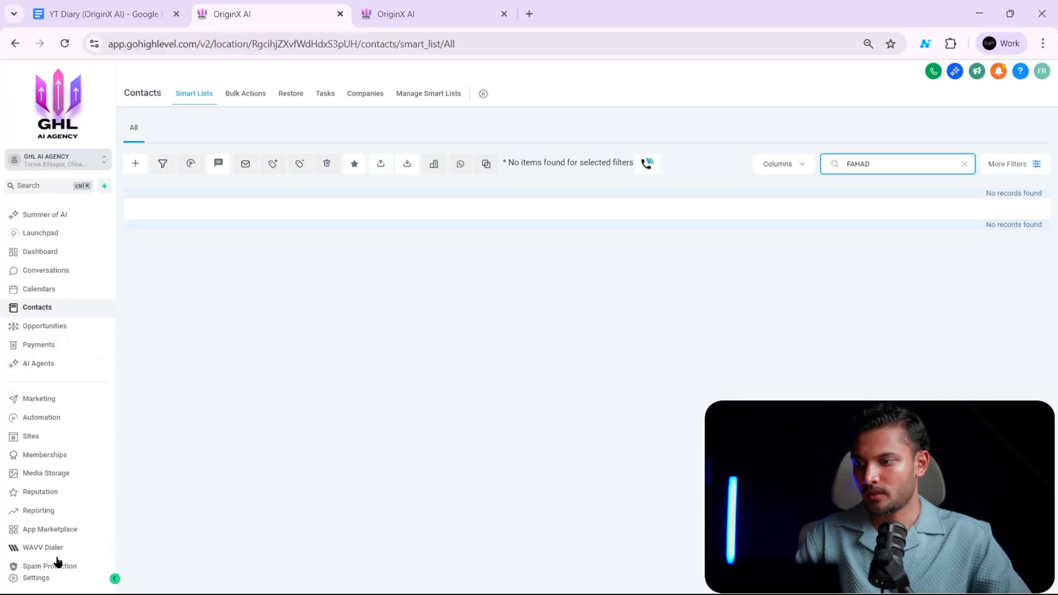
click(933, 71)
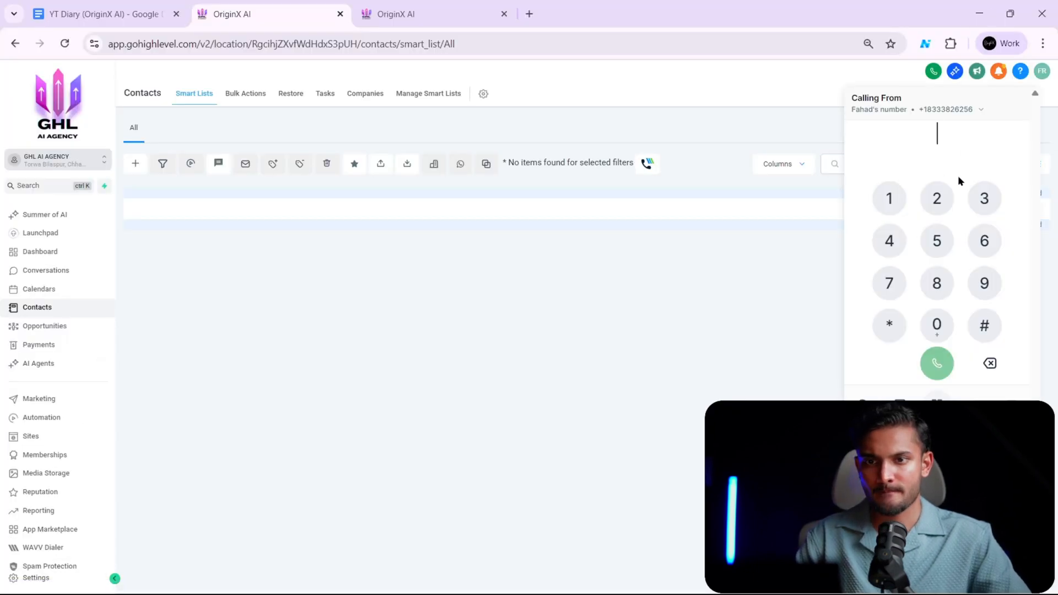
click(971, 112)
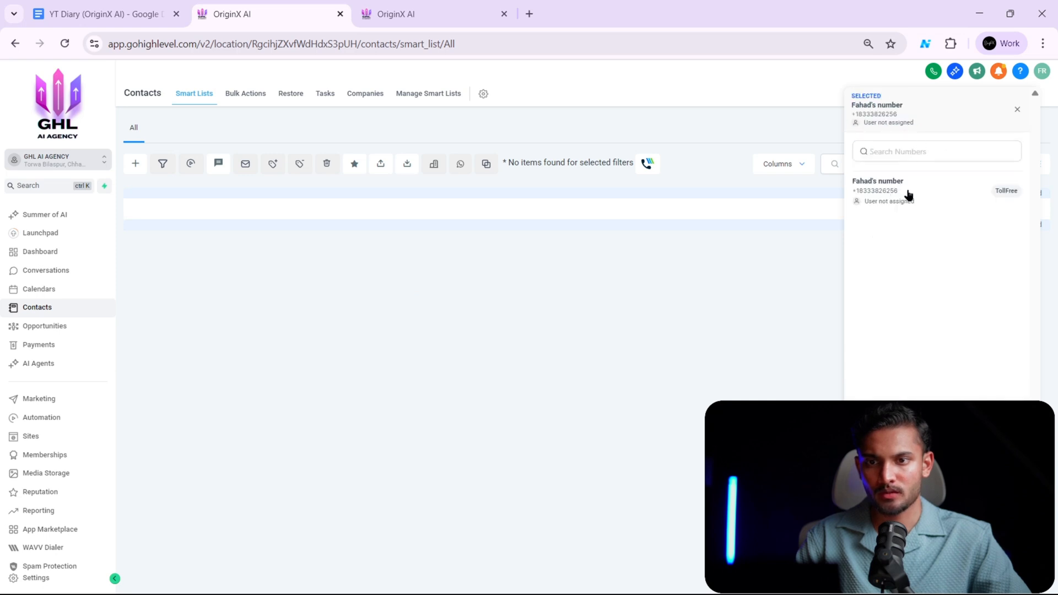
drag(908, 194, 854, 197)
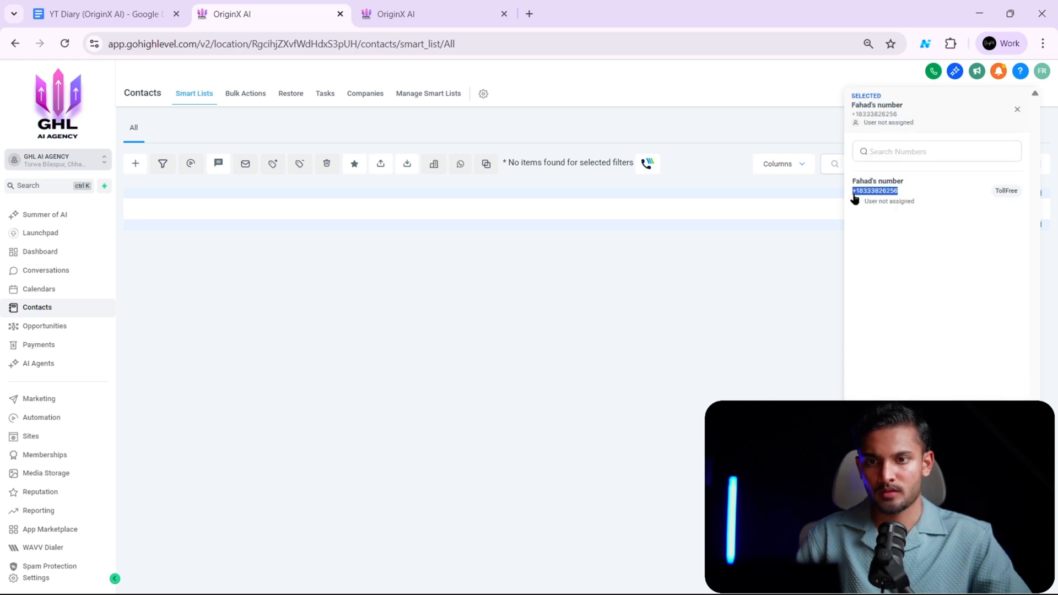
click(853, 196)
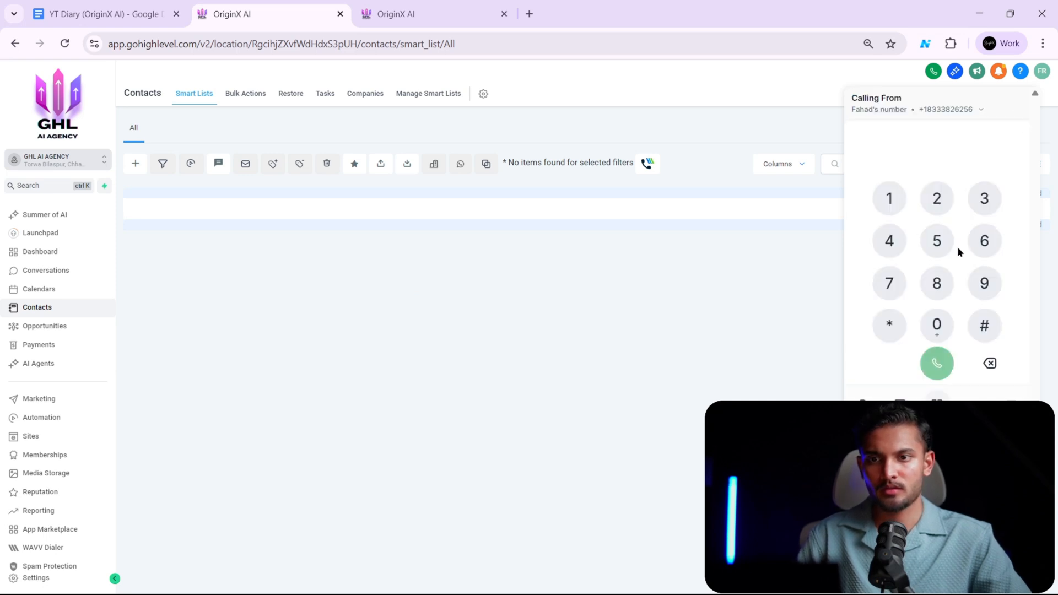
click(937, 71)
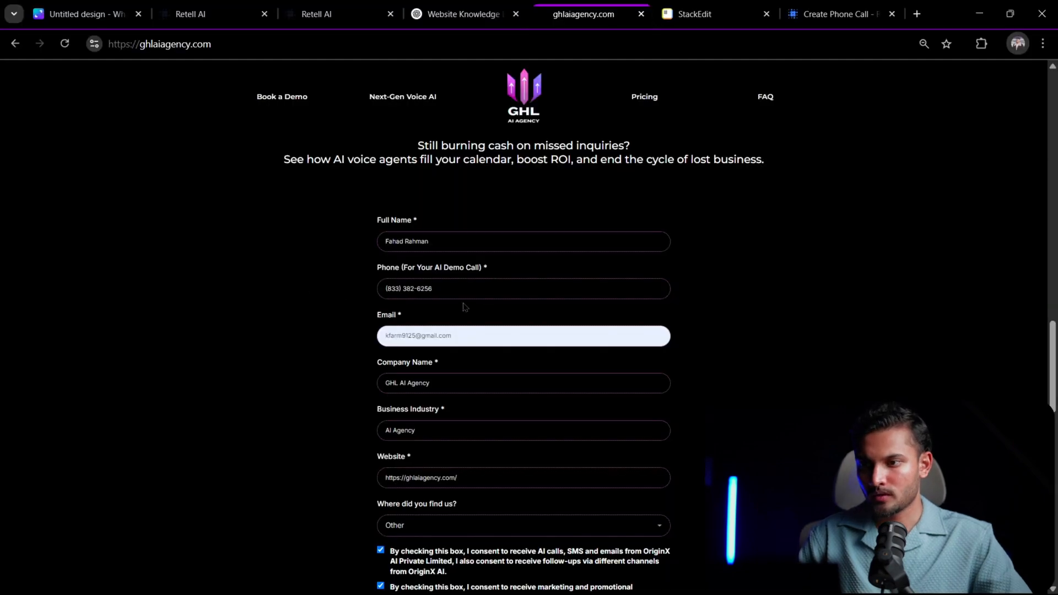
- Submit the completed AI voice demo form on ghlaiagency.com and check the page for the submission result
scroll(577, 332, down, 3)
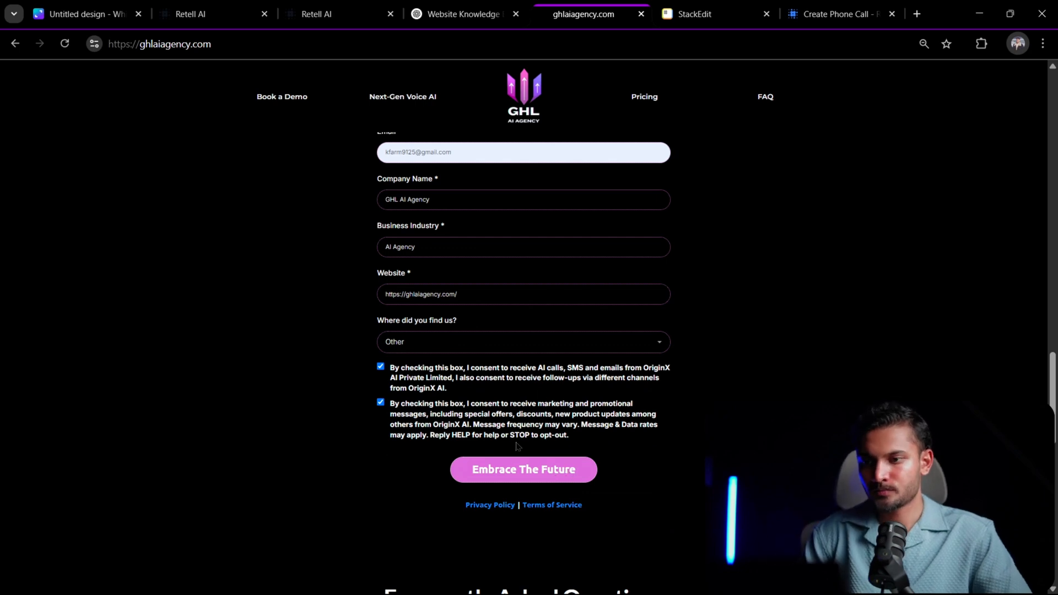
click(539, 469)
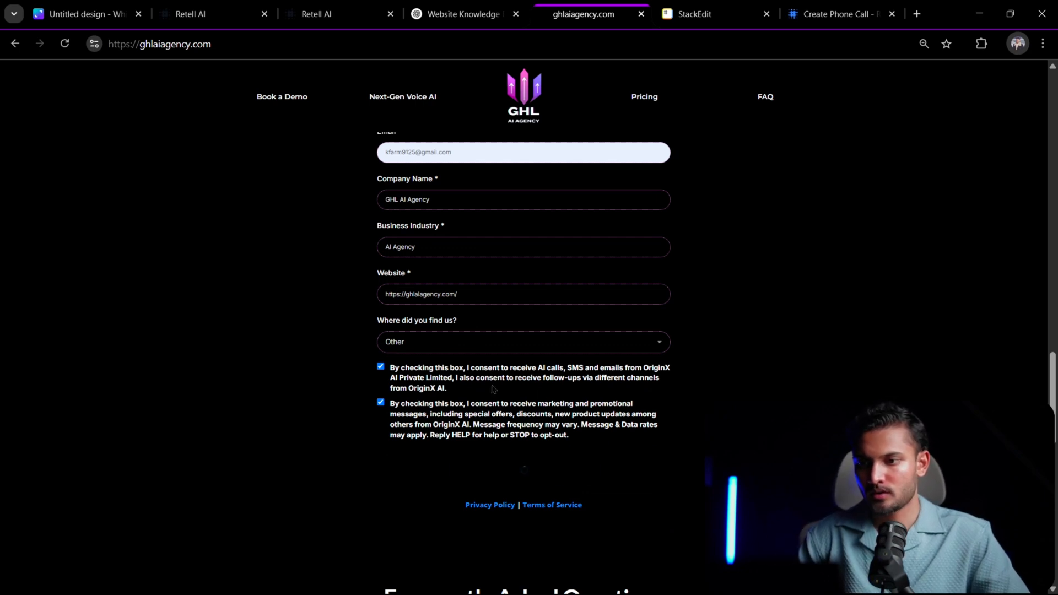
scroll(684, 409, up, 3)
scroll(641, 343, down, 3)
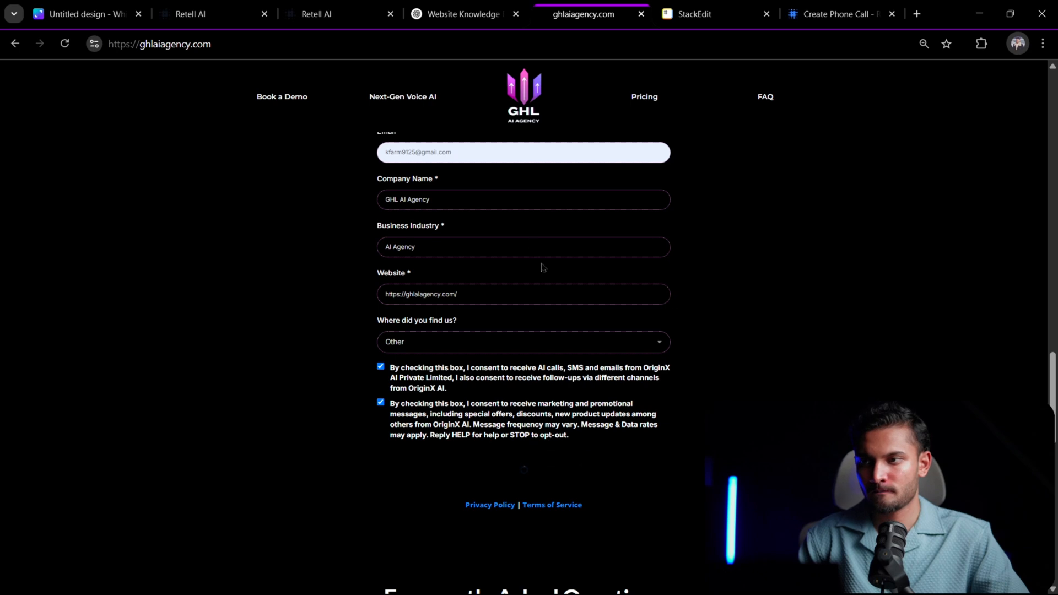
scroll(505, 295, up, 3)
scroll(504, 295, up, 3)
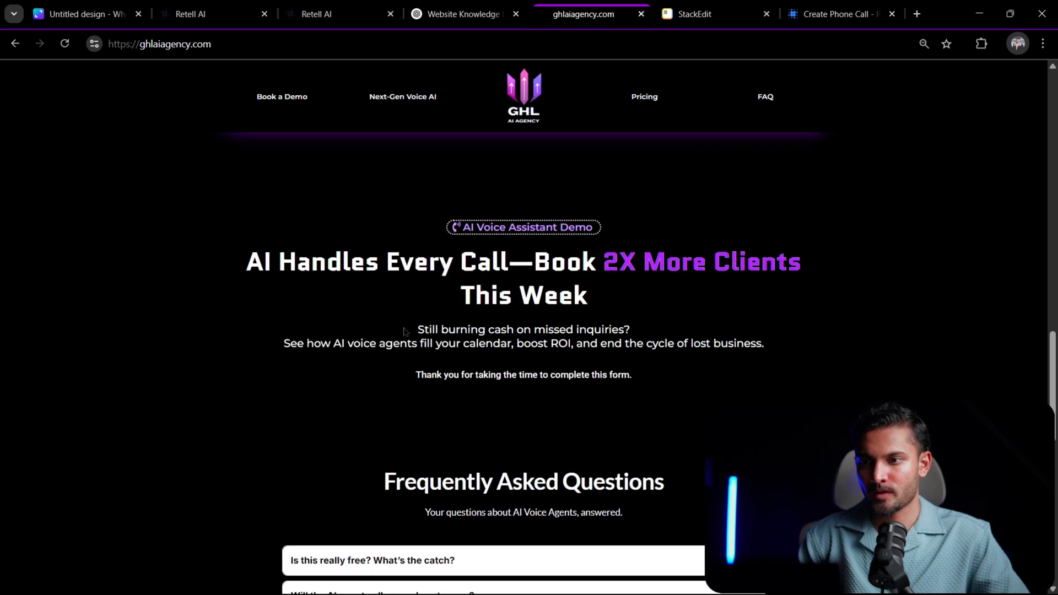
- Look over the Trigger AI Voice from Website Form workflow in GoHighLevel and read the new contact's Website Summary
click(396, 15)
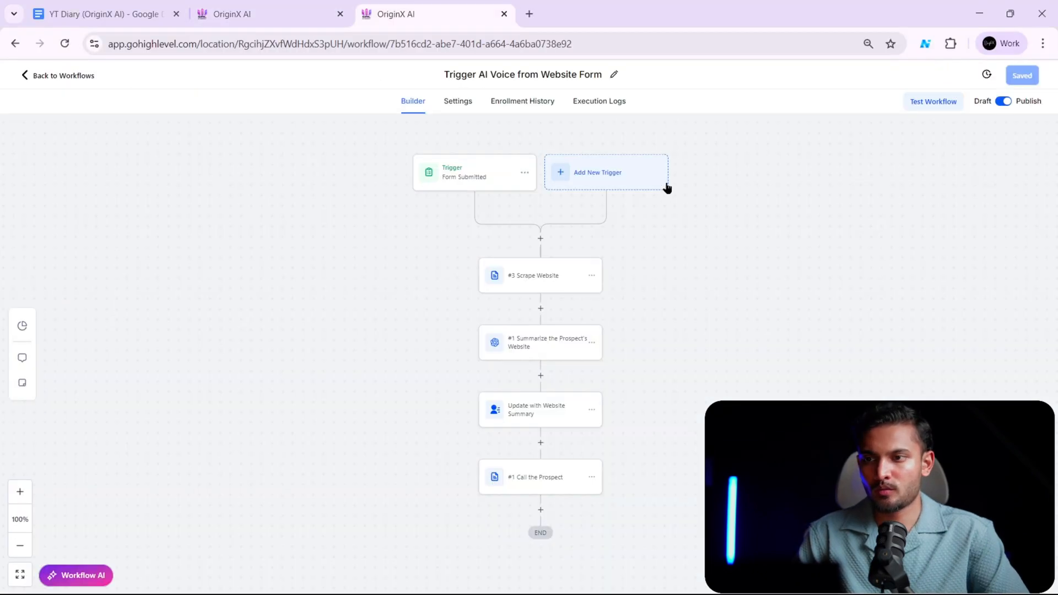
scroll(610, 245, down, 1)
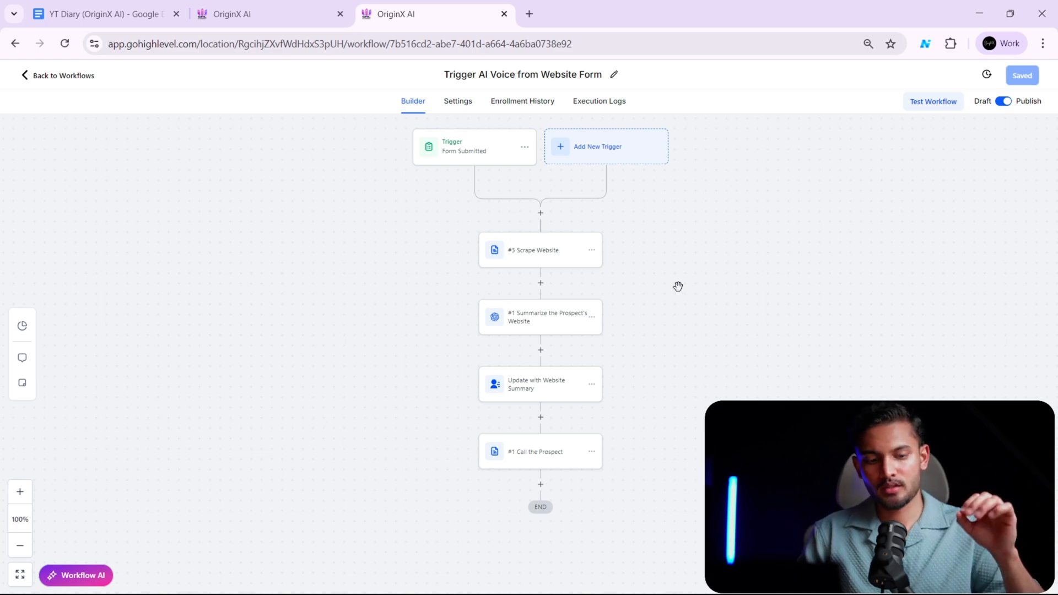
click(255, 11)
scroll(265, 248, up, 3)
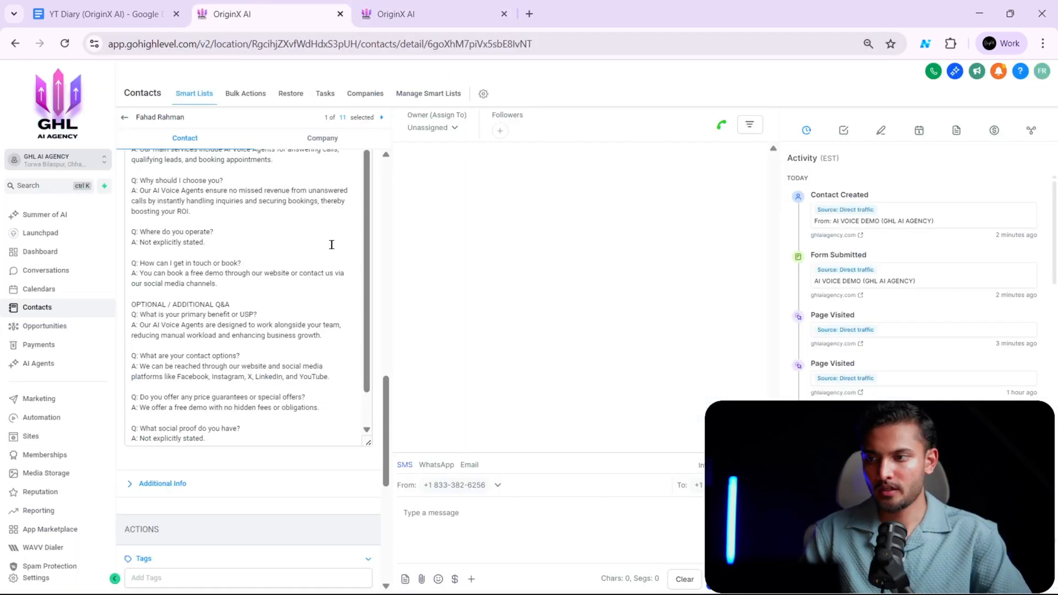
scroll(277, 264, up, 3)
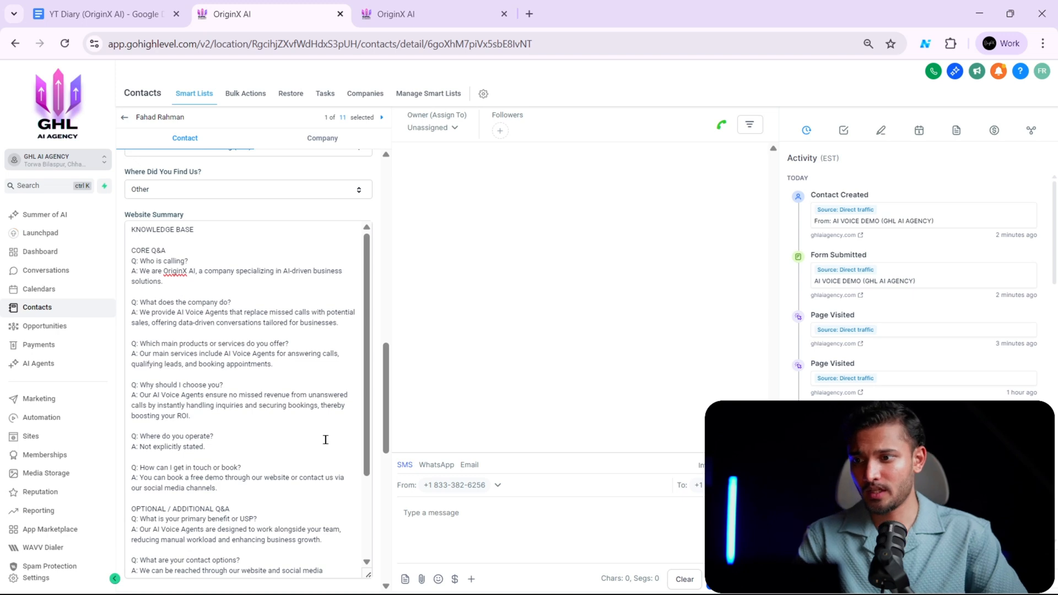
scroll(314, 444, down, 1)
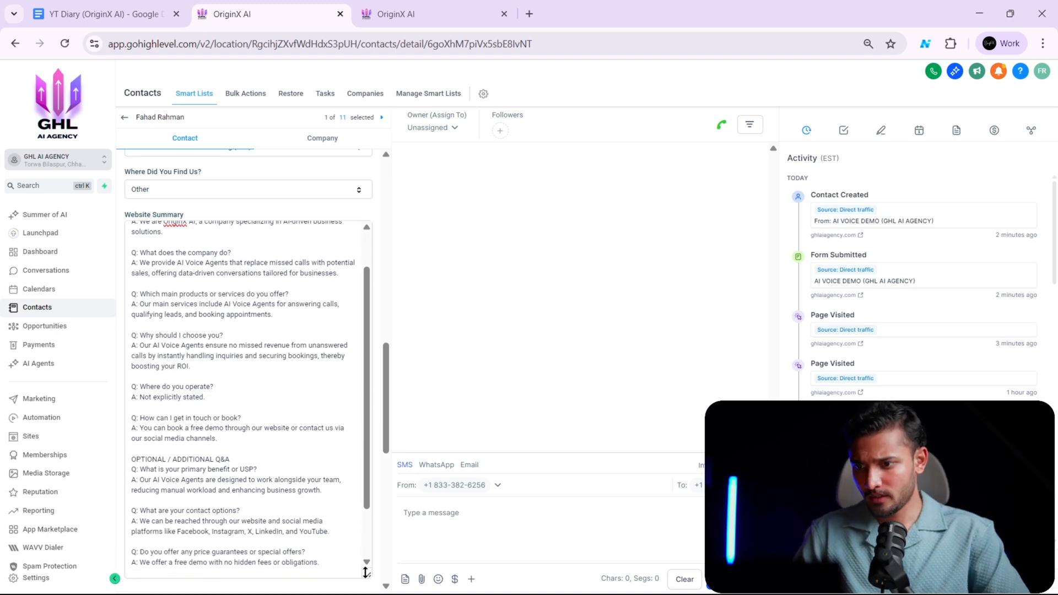
- Enlarge the contact's Website Summary box until the full knowledge base Q&A fits without inner scrolling
drag(367, 574, 364, 591)
scroll(307, 289, down, 1)
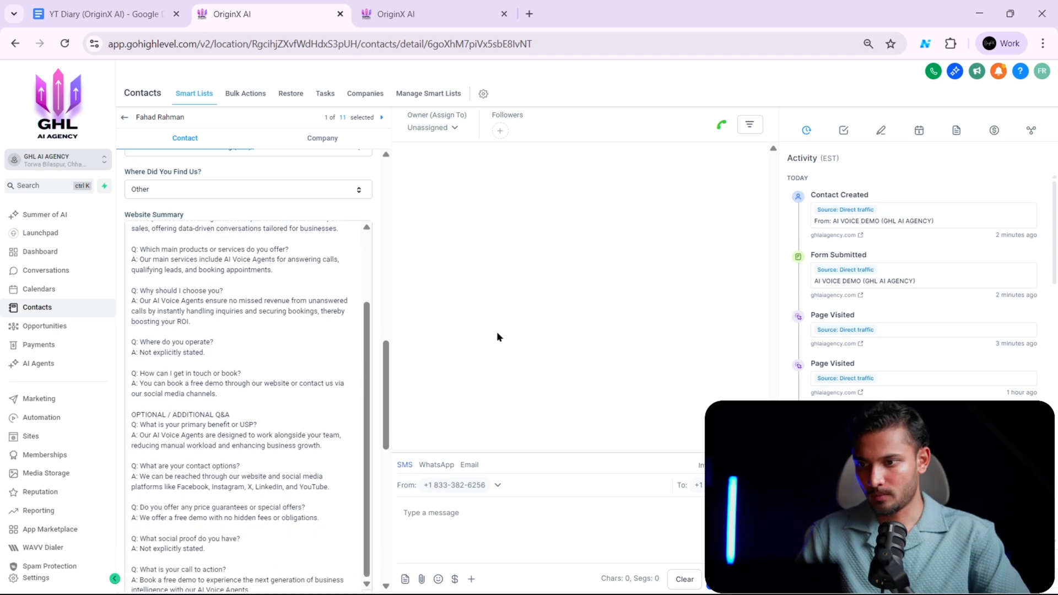
scroll(307, 189, down, 3)
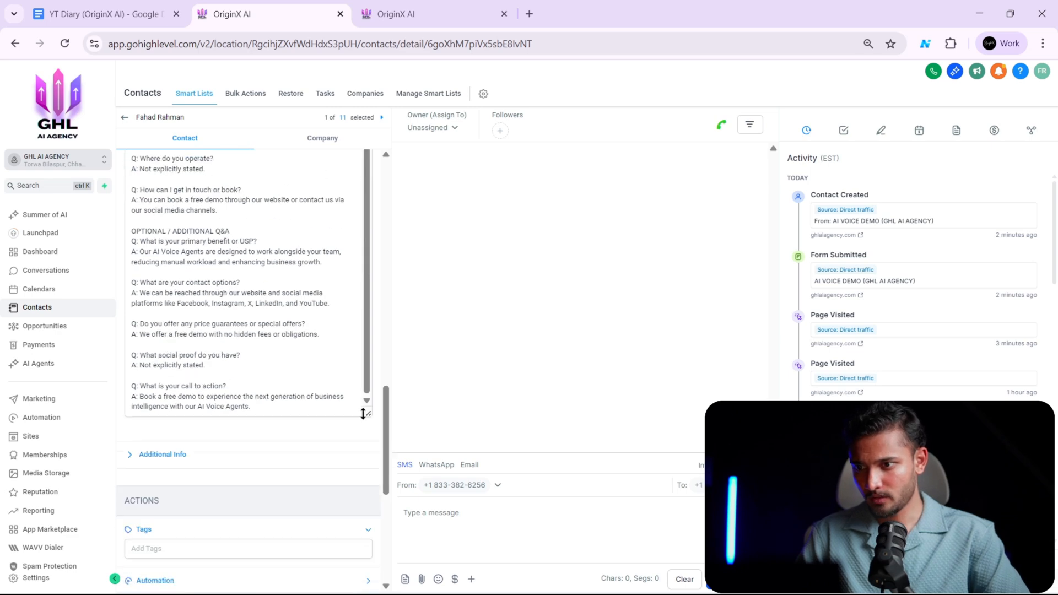
drag(363, 413, 365, 532)
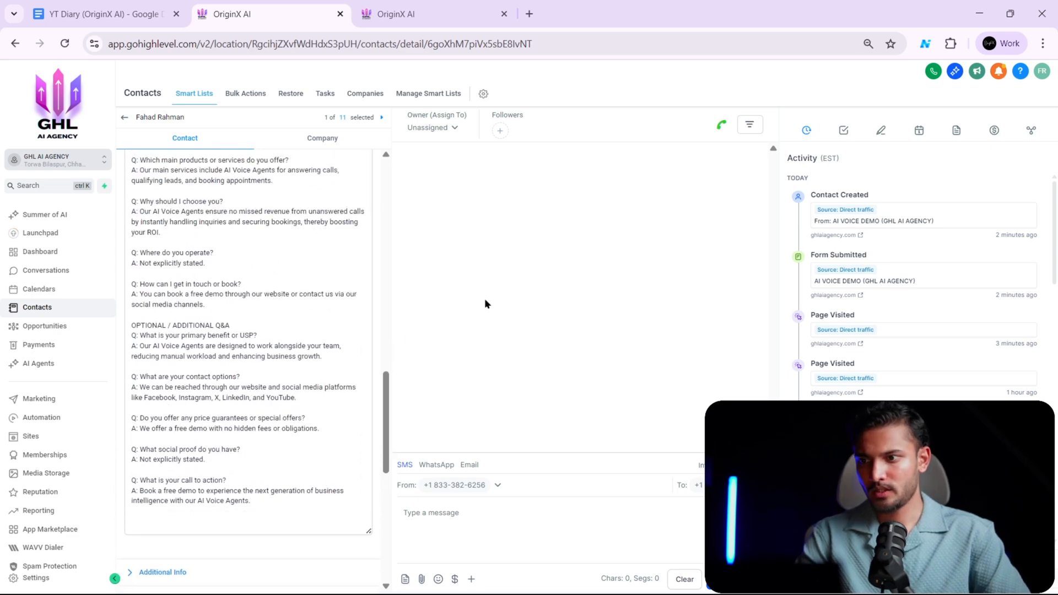
scroll(298, 307, up, 4)
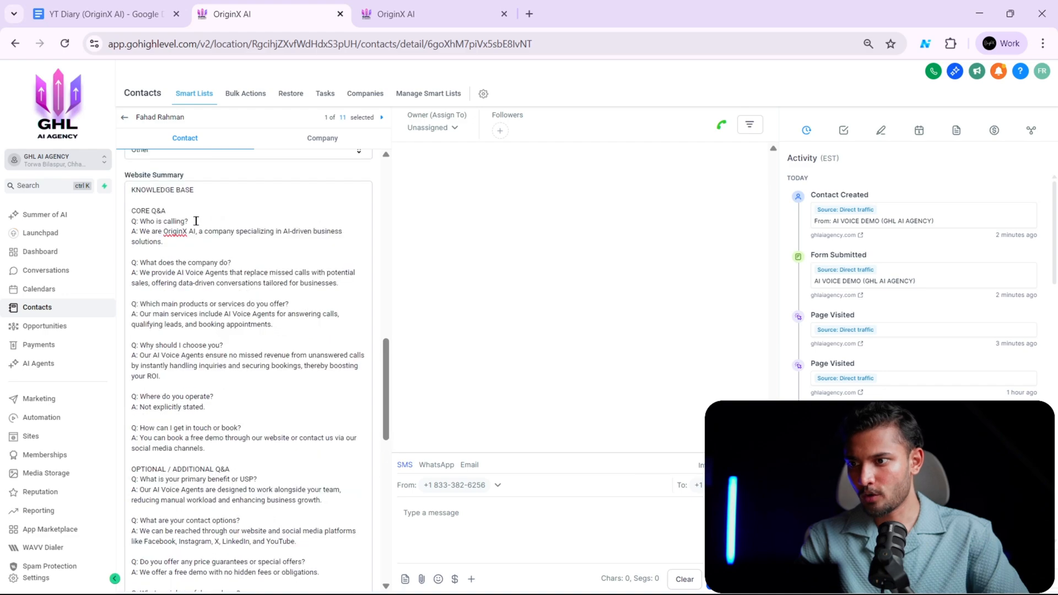
- Check the contact's Website field and read the core and additional Q&A in the Website Summary
scroll(197, 221, up, 5)
scroll(195, 224, left, 3)
scroll(195, 224, down, 12)
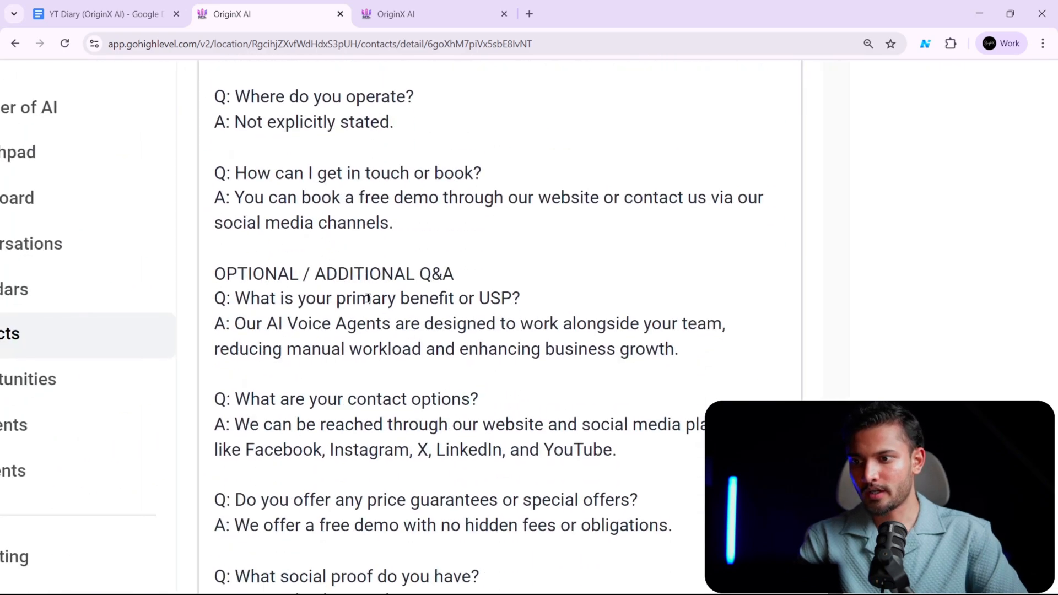
scroll(451, 325, up, 10)
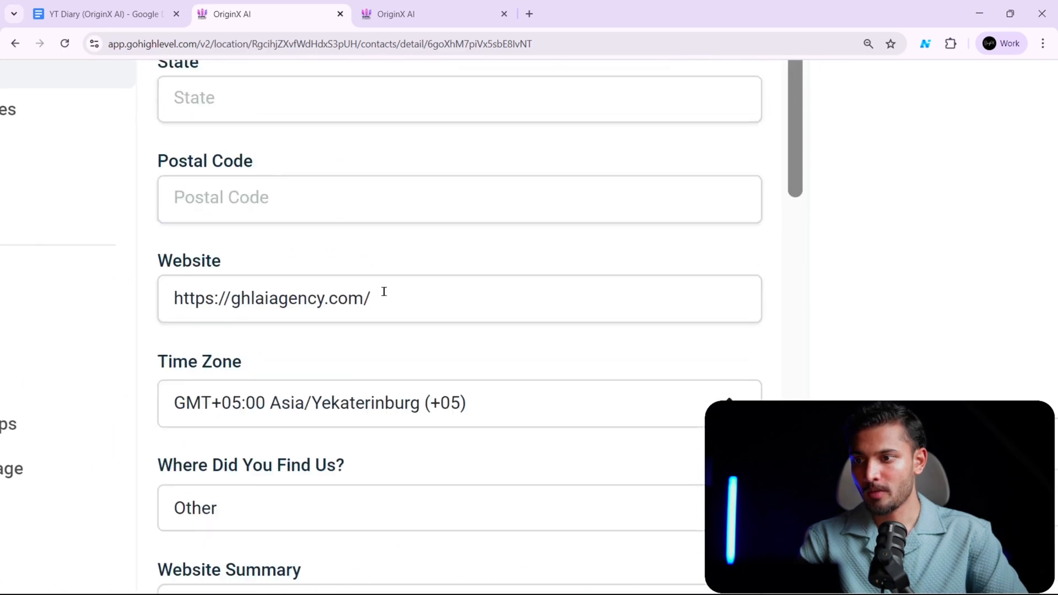
scroll(375, 370, down, 6)
scroll(406, 383, down, 5)
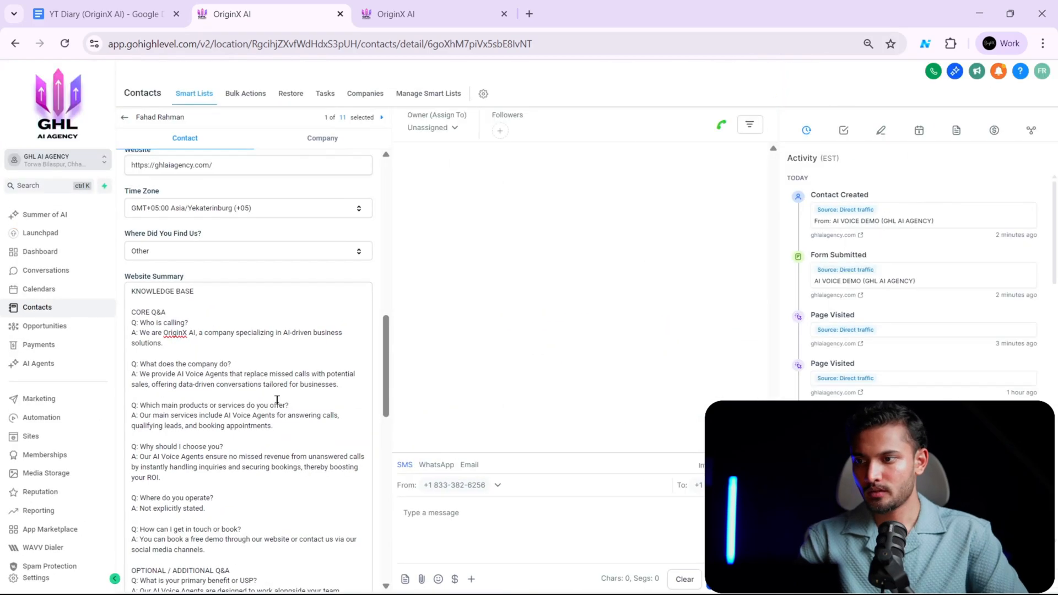
scroll(276, 402, down, 5)
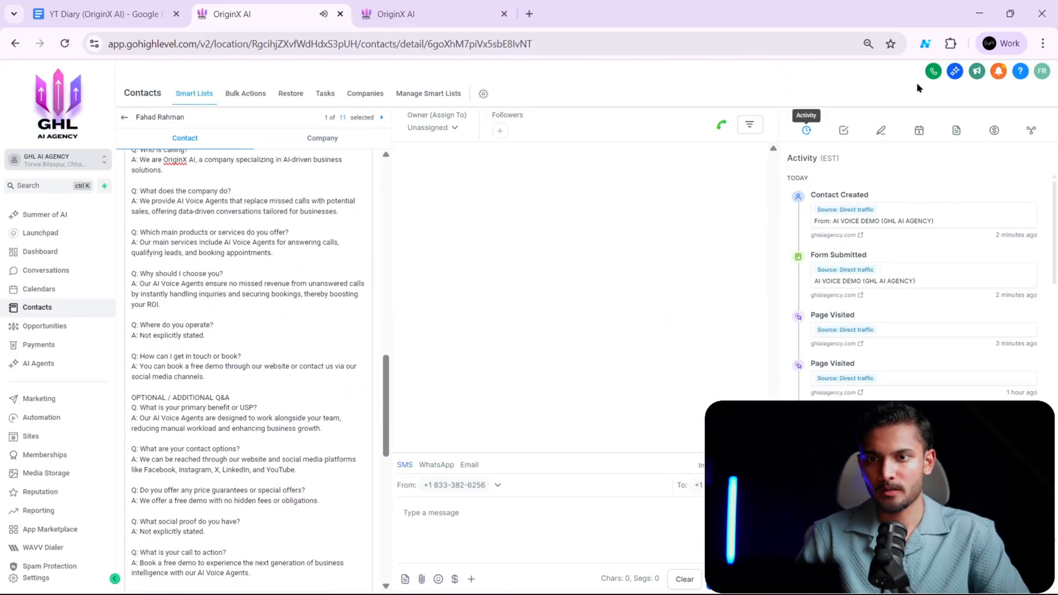
- Answer the incoming AI voice agent call in the GoHighLevel dialer
click(932, 72)
click(930, 74)
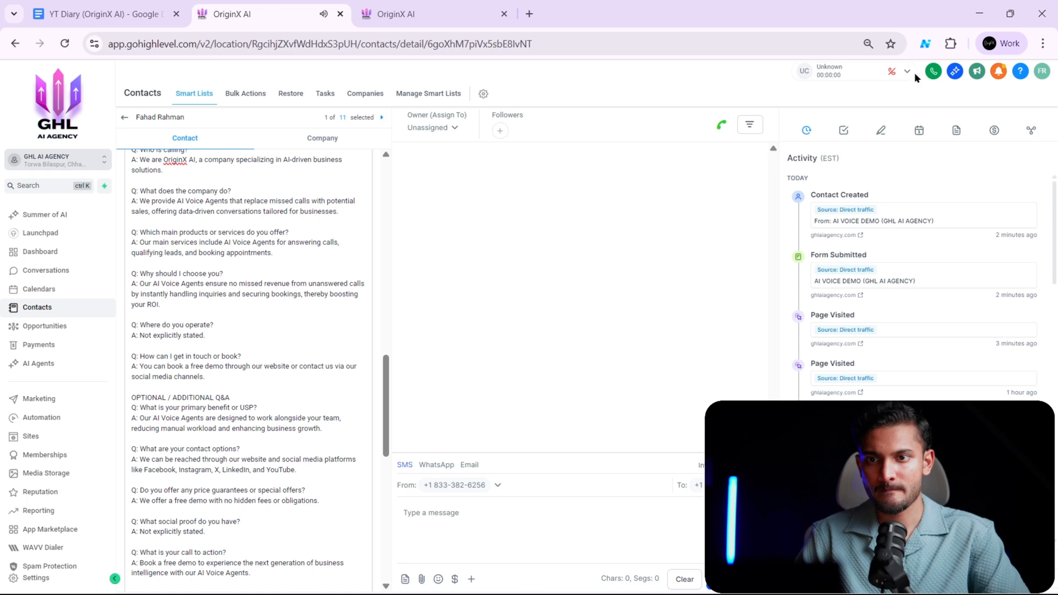
click(953, 240)
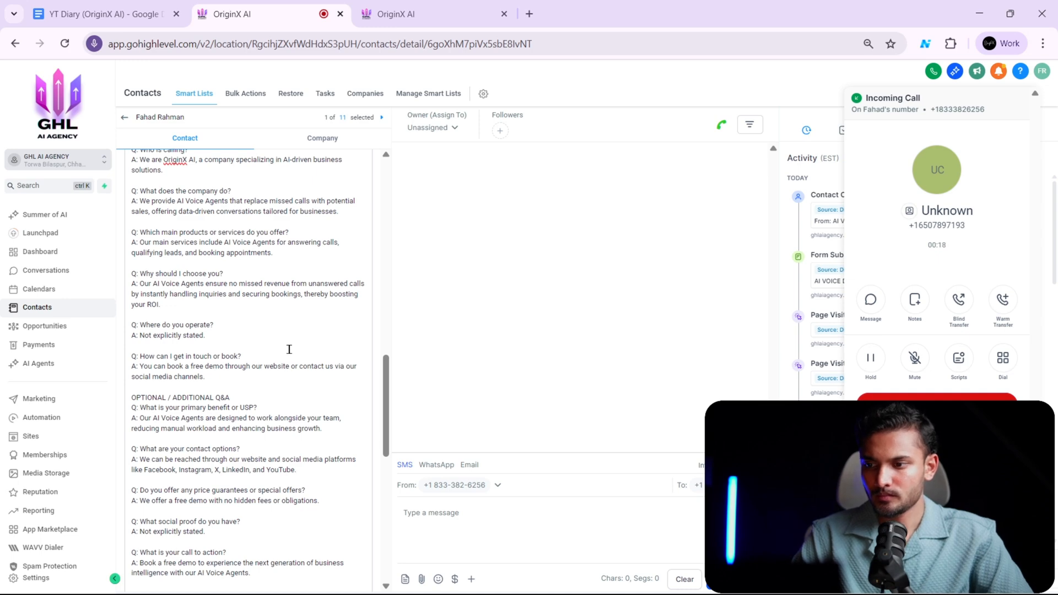
- Follow the Website Summary Q&A during the live call, highlighting parts of the "Why should I choose you?" answer to compare with the agent's replies
mouse_move(387, 391)
mouse_down()
mouse_move(396, 480)
mouse_move(392, 337)
mouse_move(389, 376)
mouse_up()
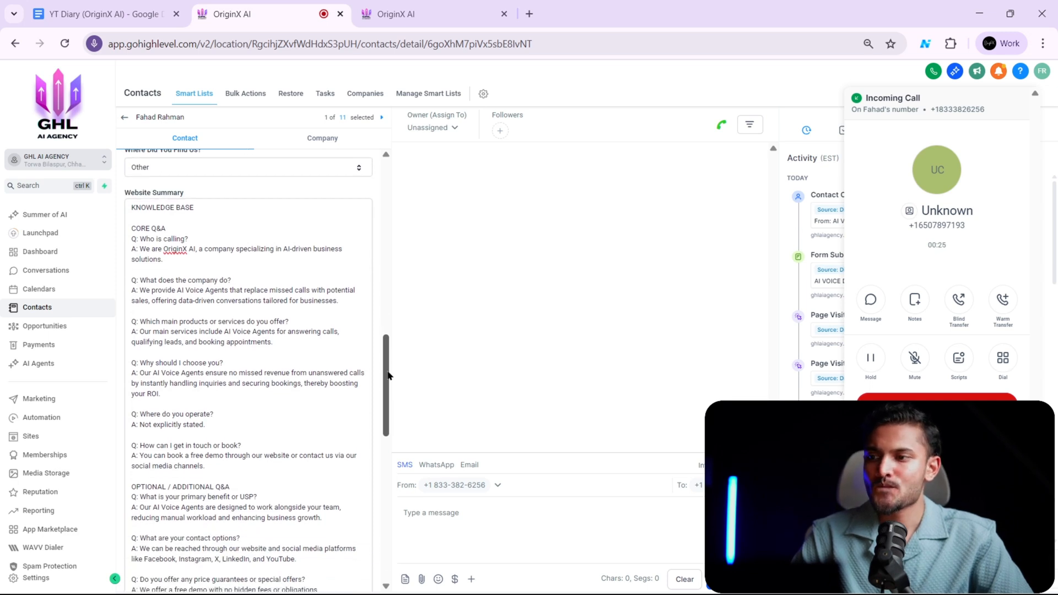
drag(389, 376, 384, 389)
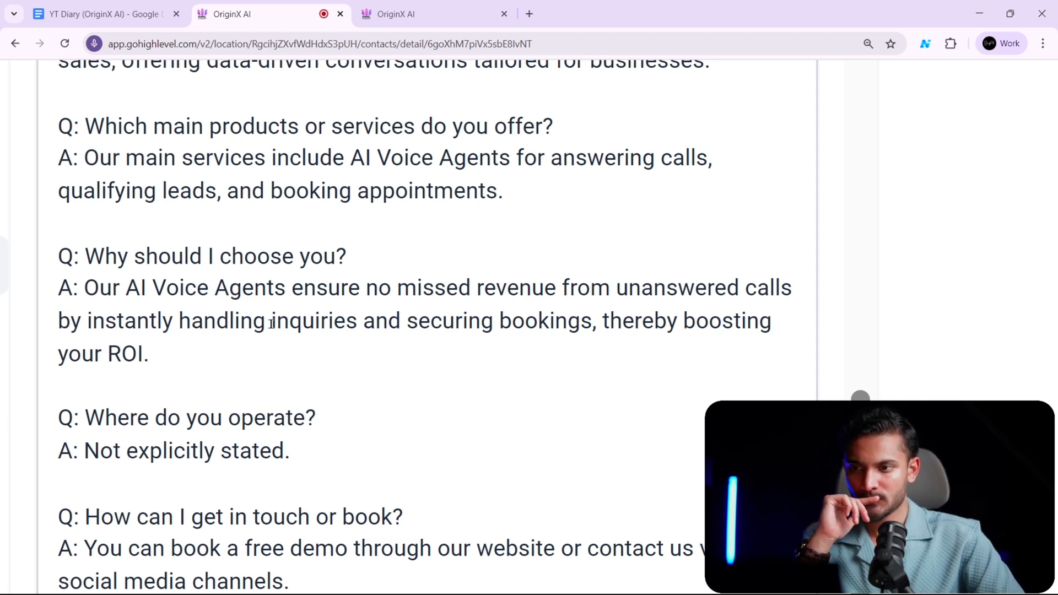
drag(196, 288, 765, 293)
click(150, 324)
drag(84, 328, 372, 334)
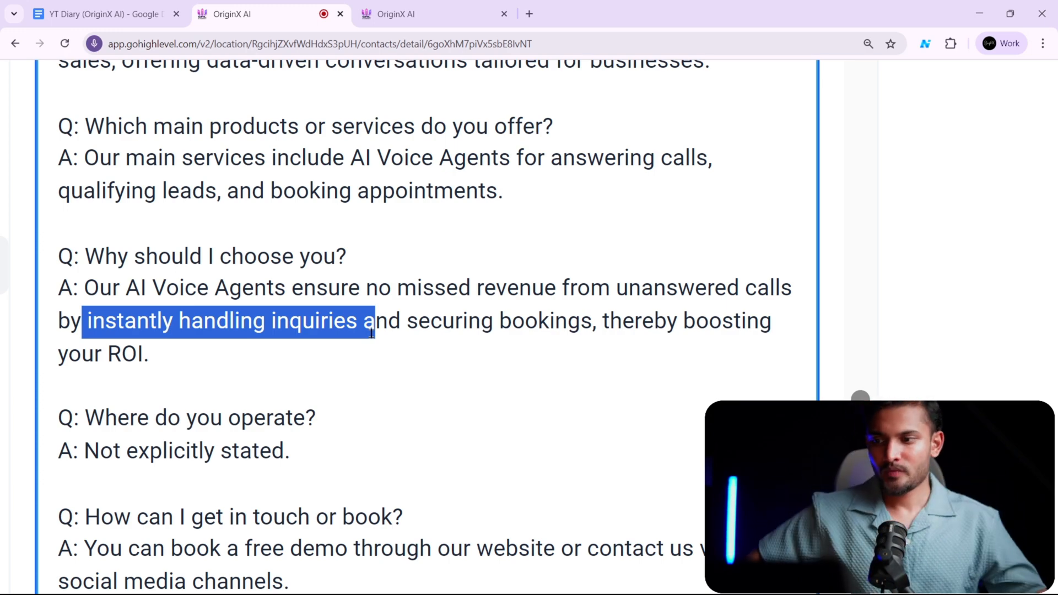
scroll(372, 334, down, 8)
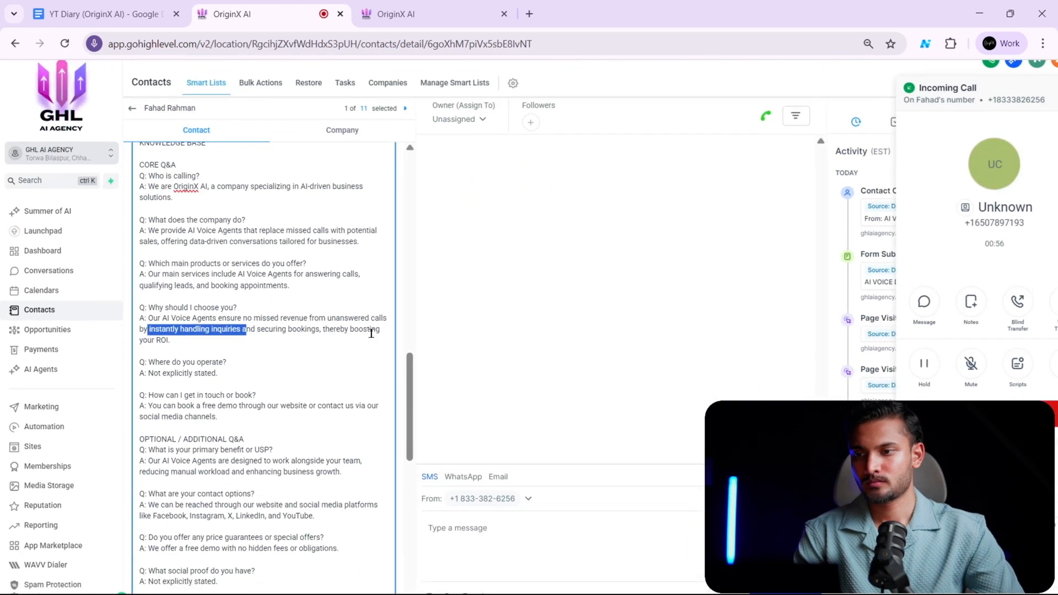
scroll(317, 436, down, 1)
scroll(359, 461, down, 3)
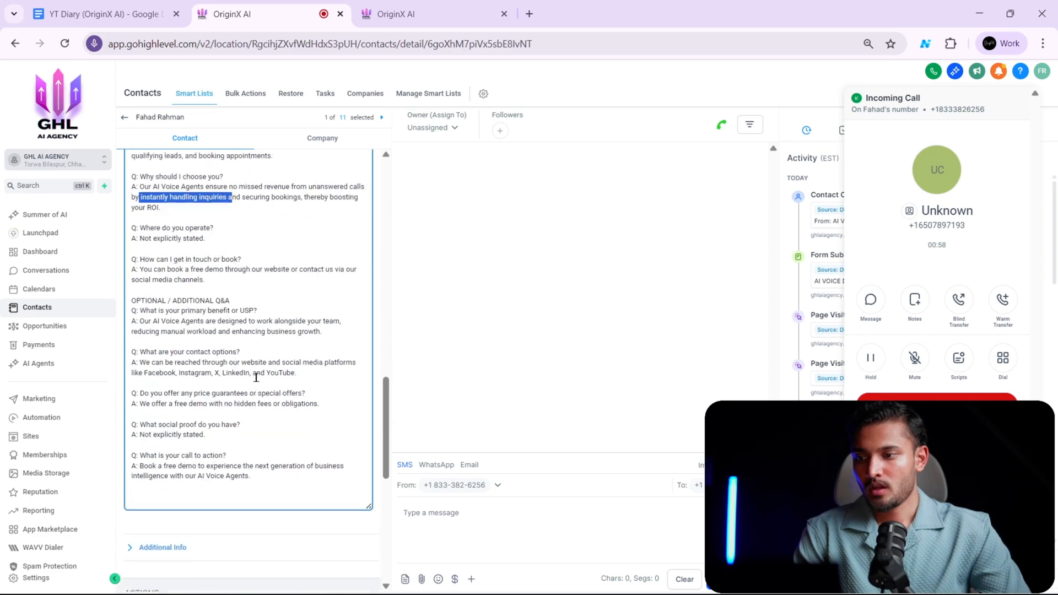
scroll(256, 378, down, 1)
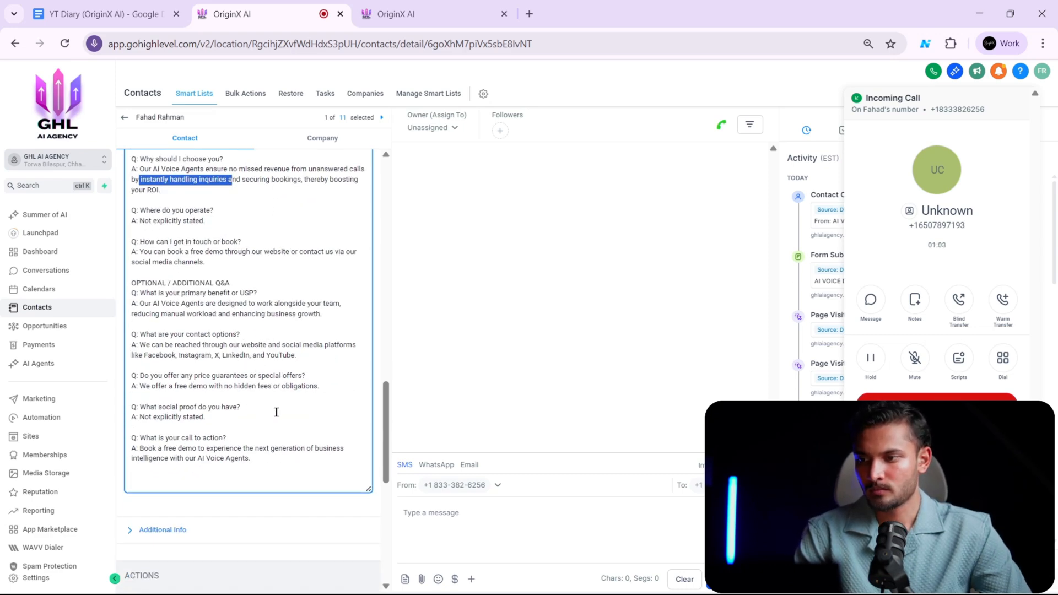
scroll(276, 412, up, 3)
scroll(277, 412, up, 10)
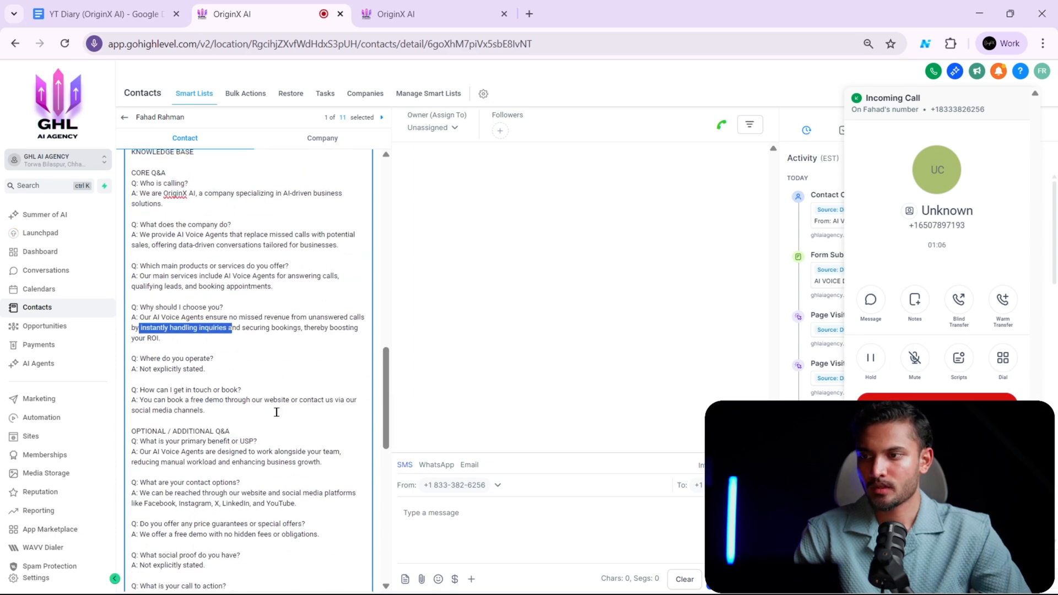
scroll(277, 412, down, 4)
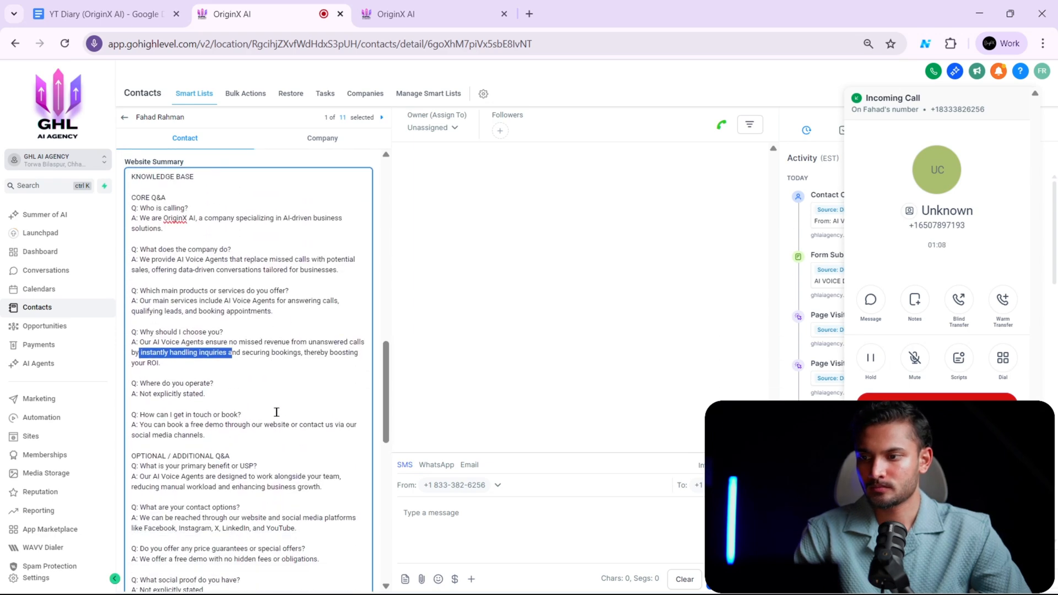
scroll(276, 412, down, 3)
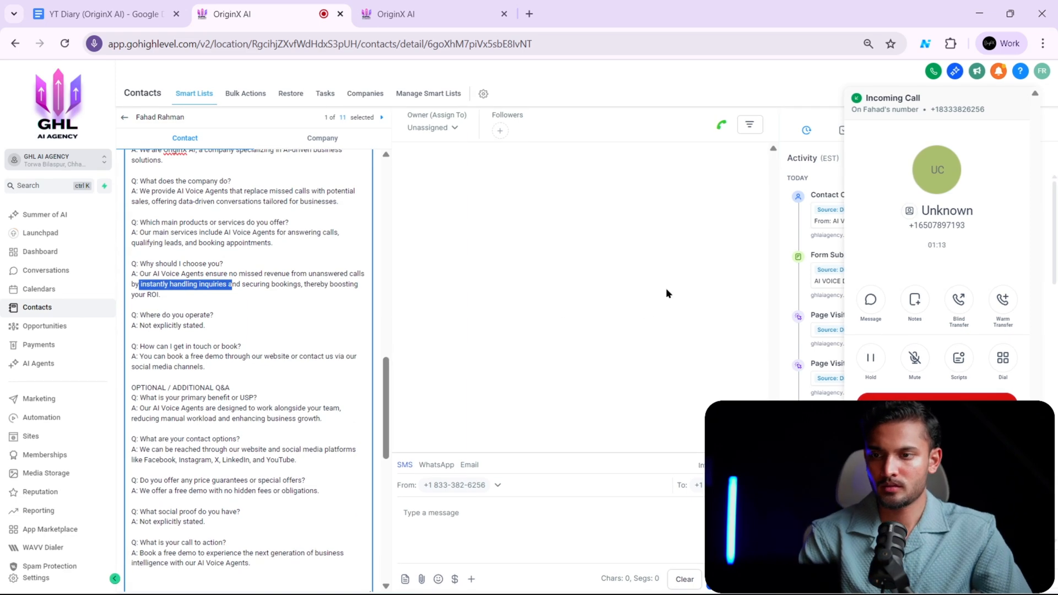
scroll(325, 309, up, 15)
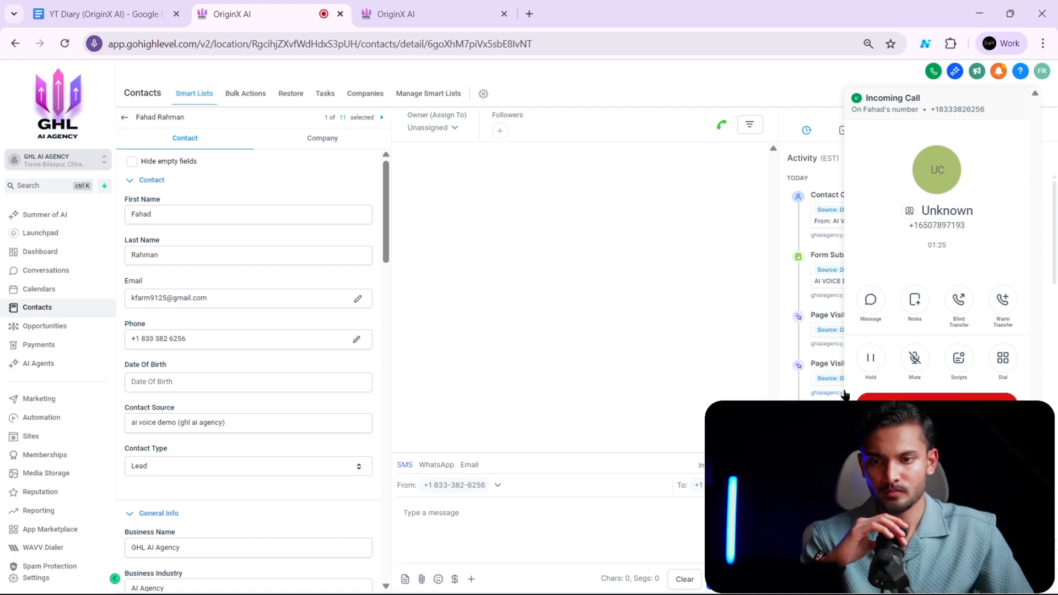
- End the AI voice call, close the dialer and return to the contact's Website Summary
click(915, 405)
click(963, 240)
scroll(301, 327, down, 12)
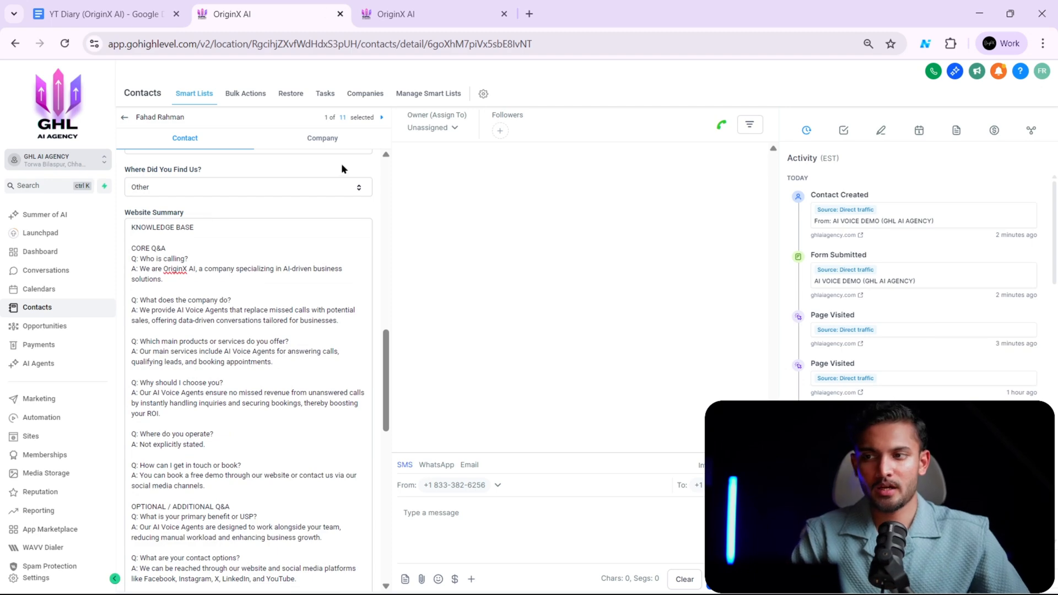
- Revisit the submitted demo form page on ghlaiagency.com and look over the GoHighLevel contact's Website Summary and remaining details
click(434, 9)
click(288, 22)
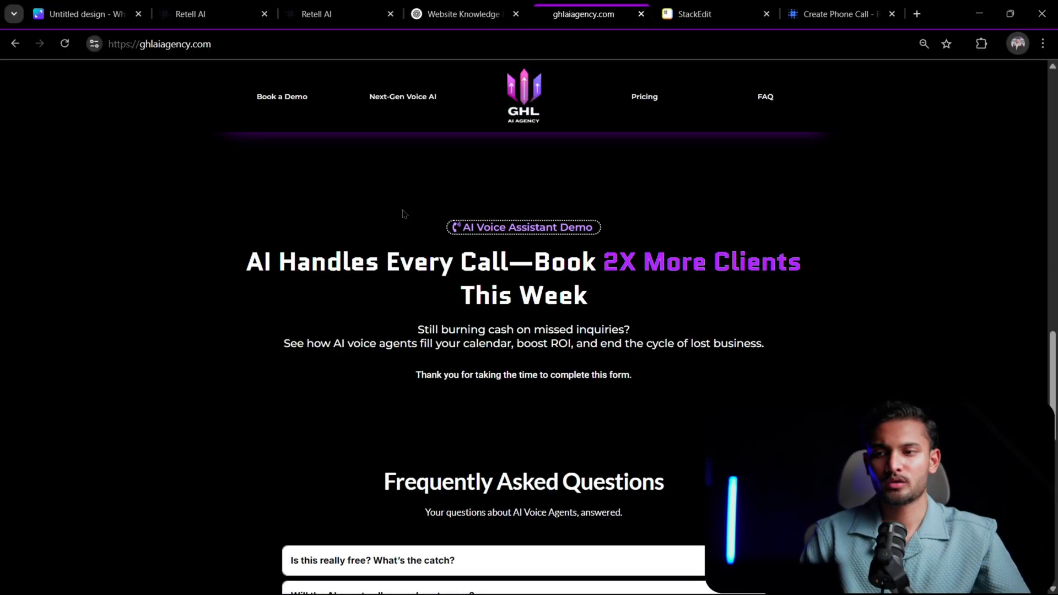
scroll(576, 290, down, 5)
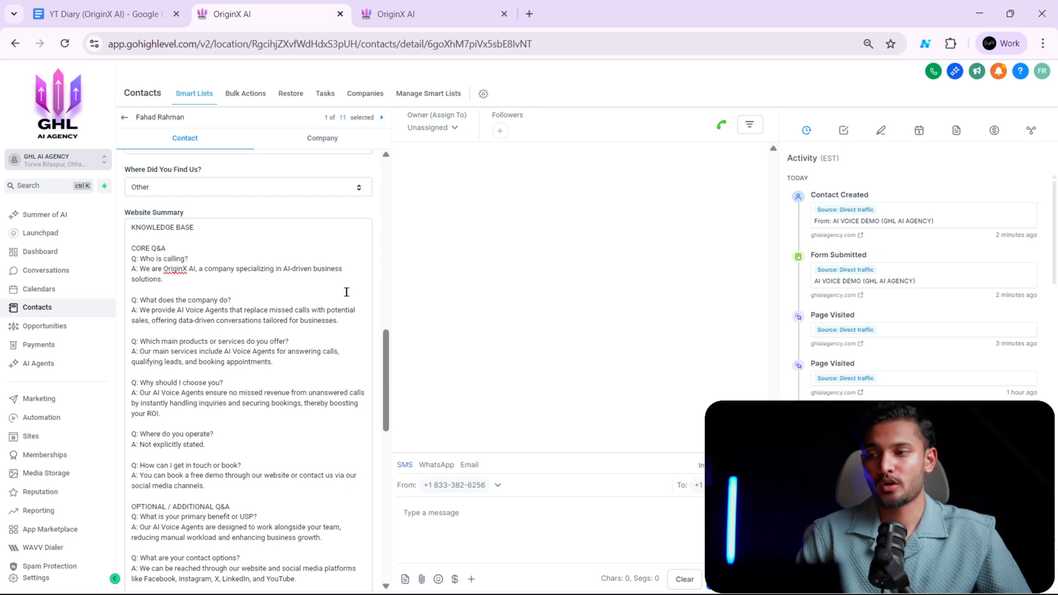
scroll(346, 292, down, 10)
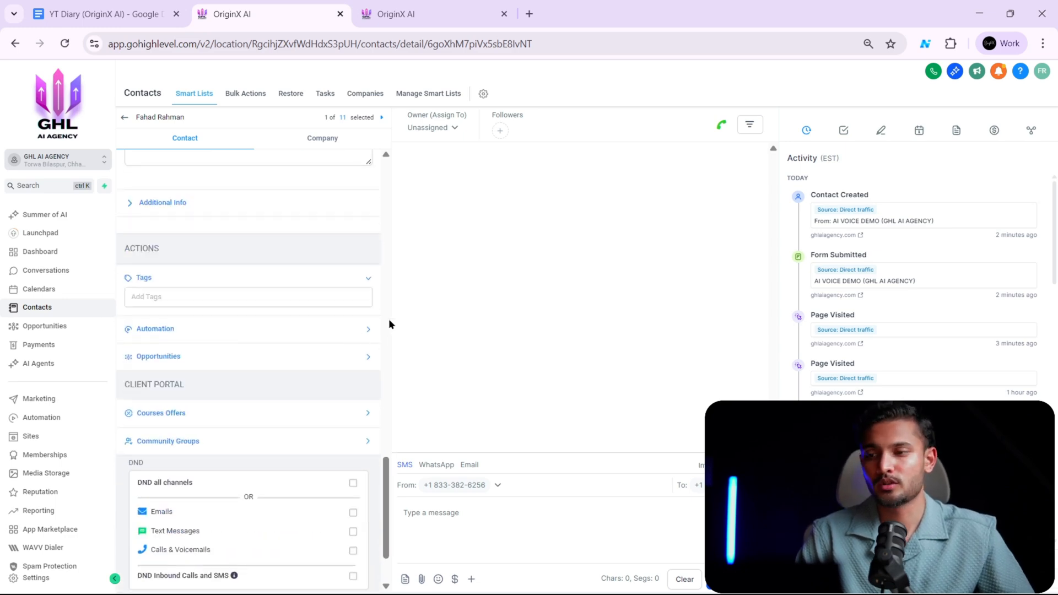
scroll(375, 321, up, 10)
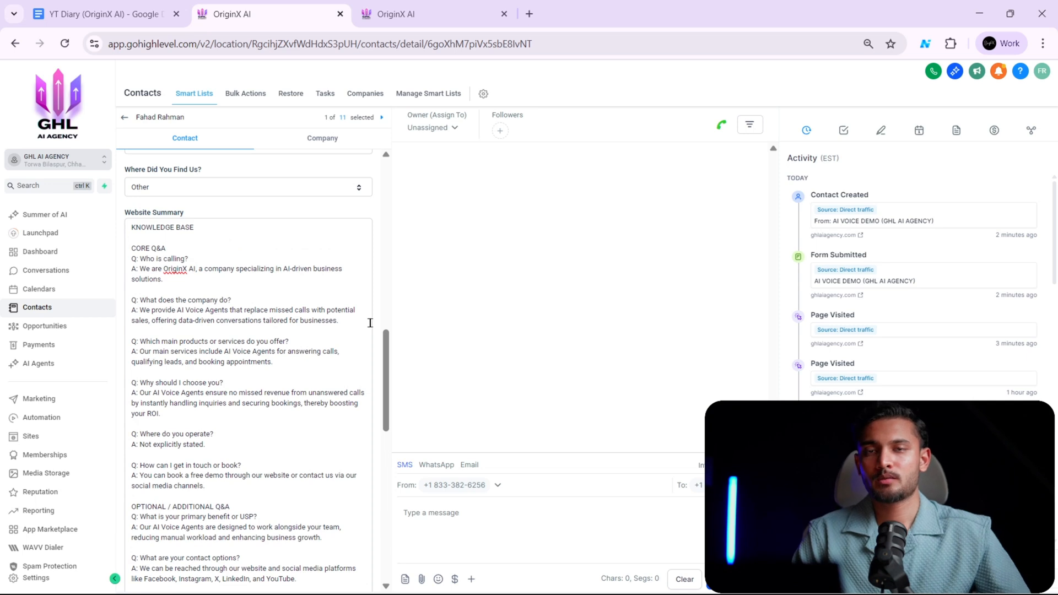